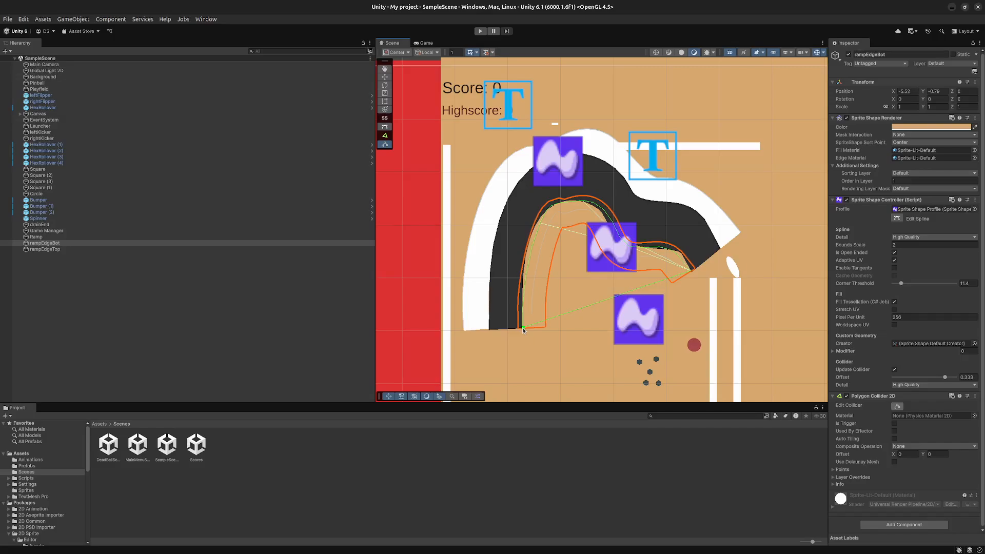
# - Reshape the Polygon Collider 2D of rampEdgeBot along the ramp's inner arch and save the scene
pyautogui.moveTo(523, 330); pyautogui.dragTo(550, 198)
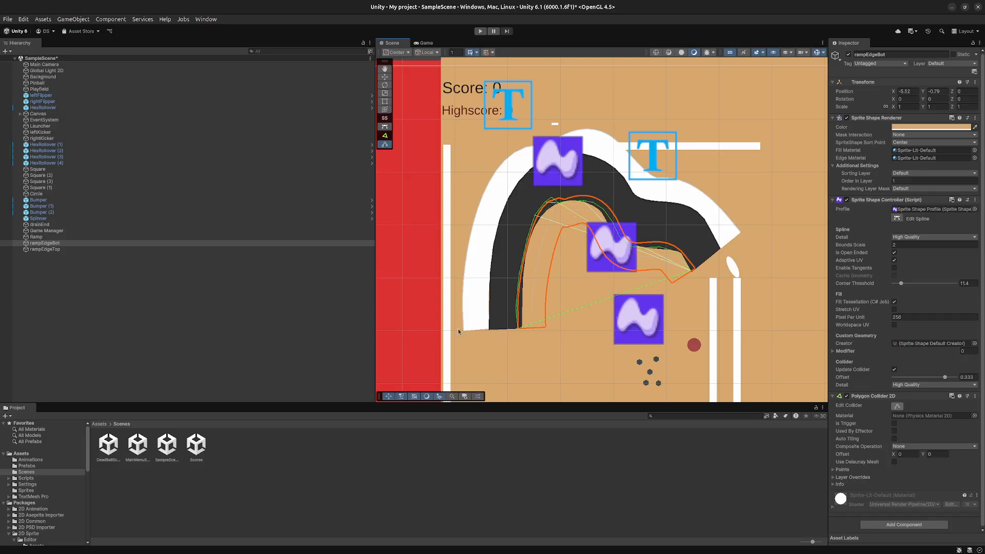
pyautogui.hotkey('ctrl', 's')
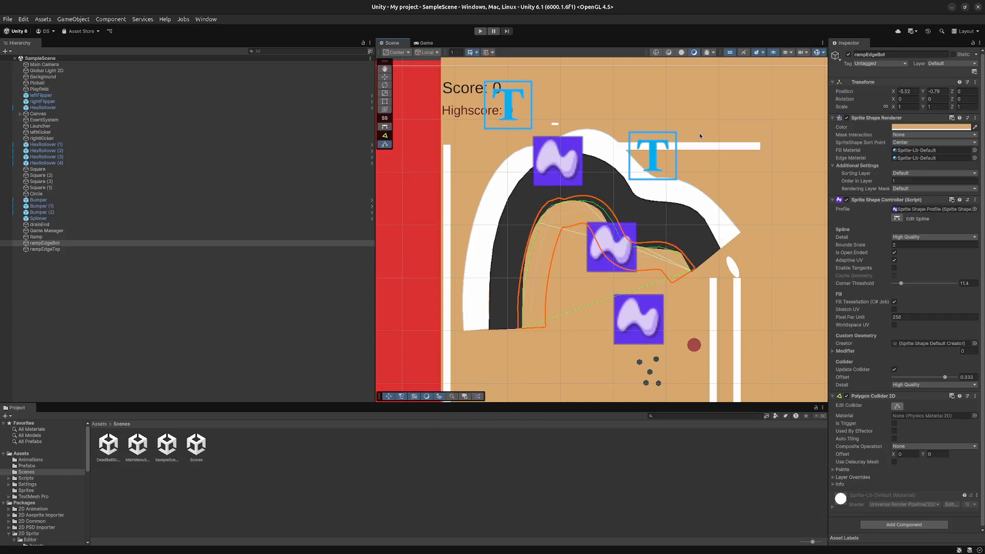
# - Try placing the horizontal white bar Square (3) over the ramp's descending part, tilted to a Z rotation of about 38 degrees
pyautogui.click(695, 147)
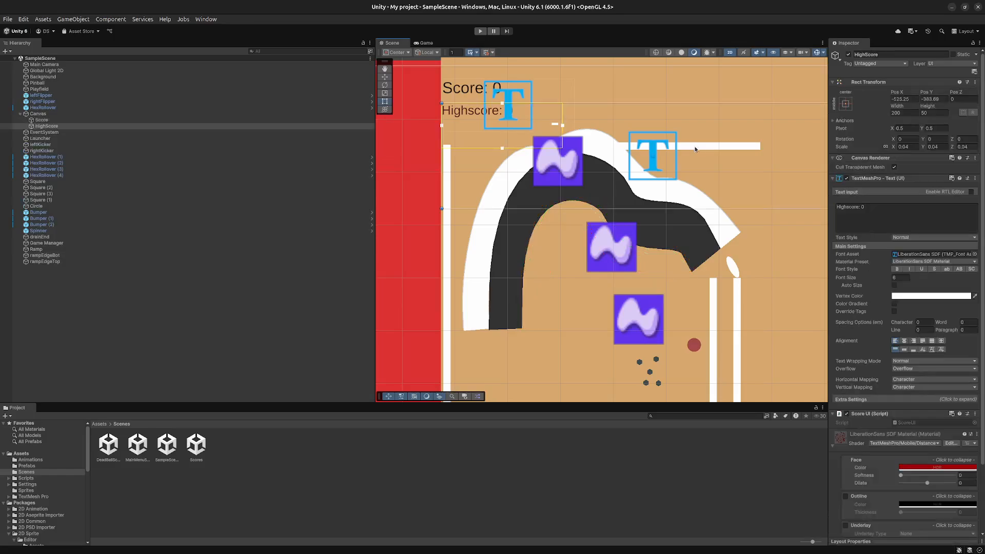
pyautogui.click(722, 149)
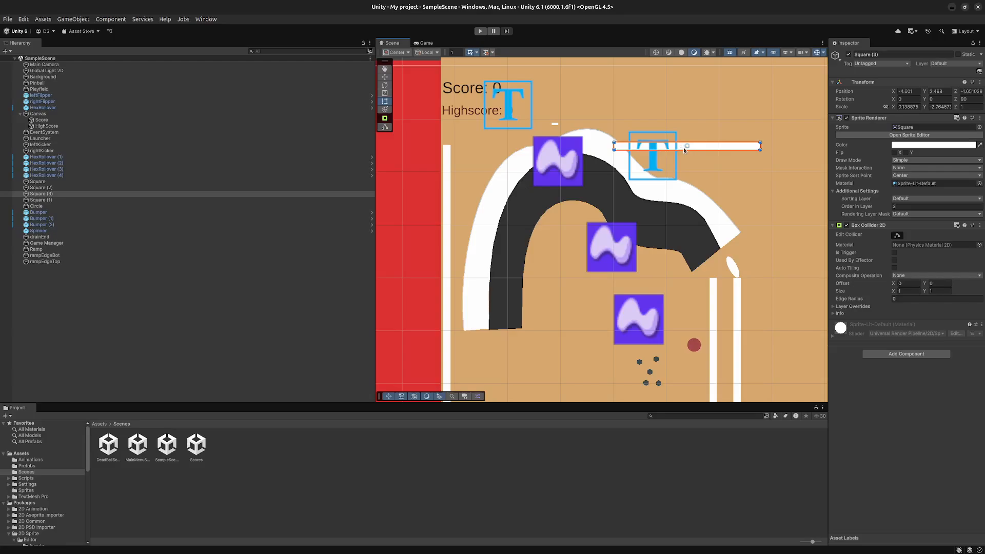
pyautogui.moveTo(687, 149); pyautogui.dragTo(683, 194)
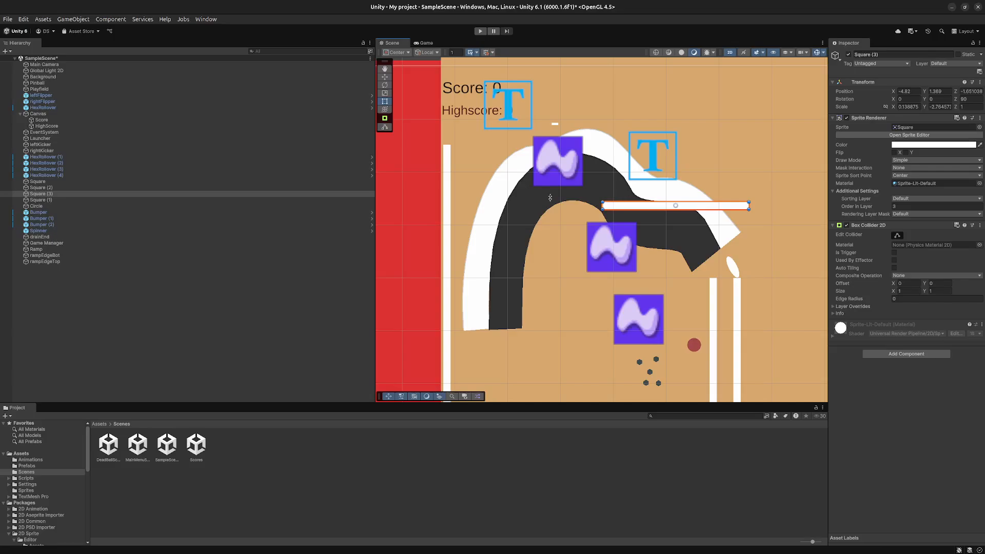
pyautogui.click(385, 85)
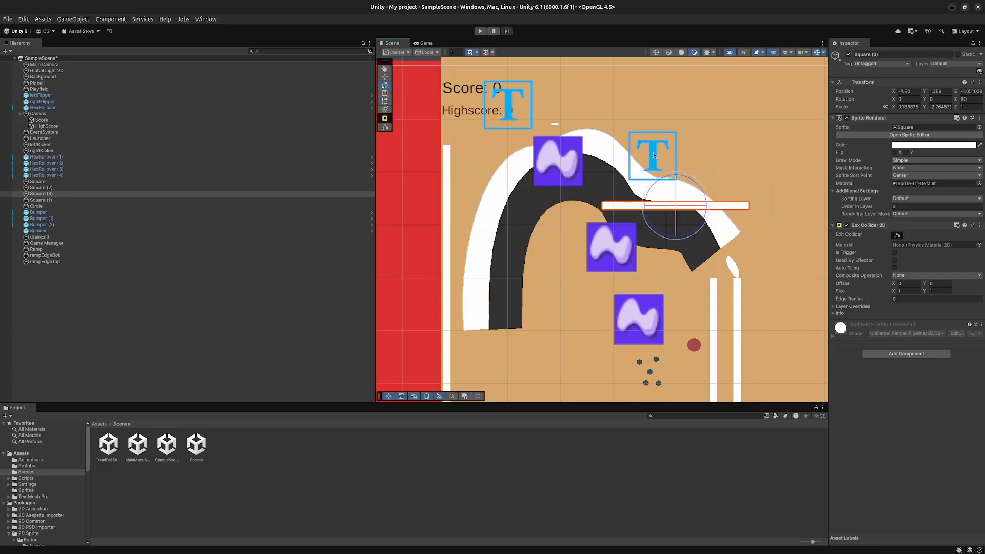
pyautogui.moveTo(686, 178); pyautogui.dragTo(680, 207)
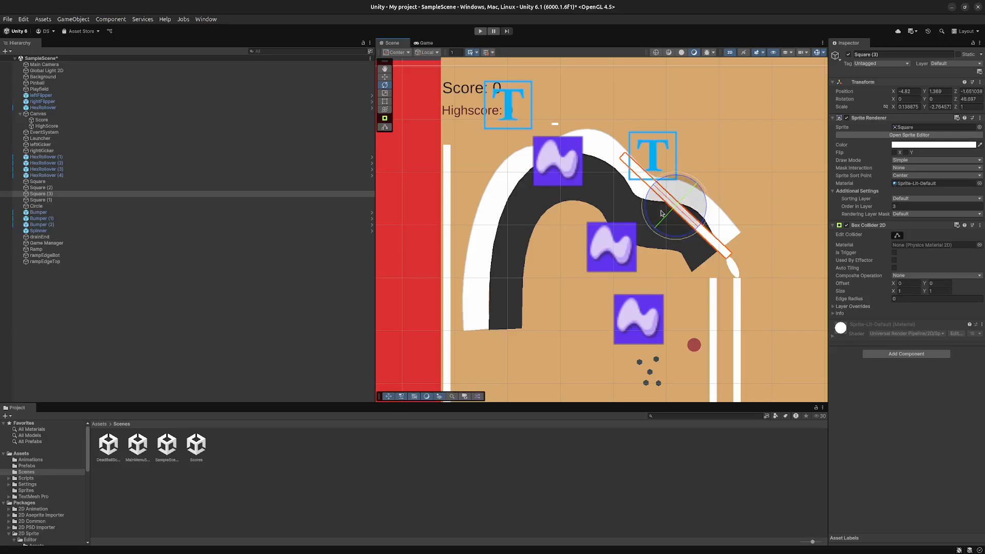
pyautogui.press('t')
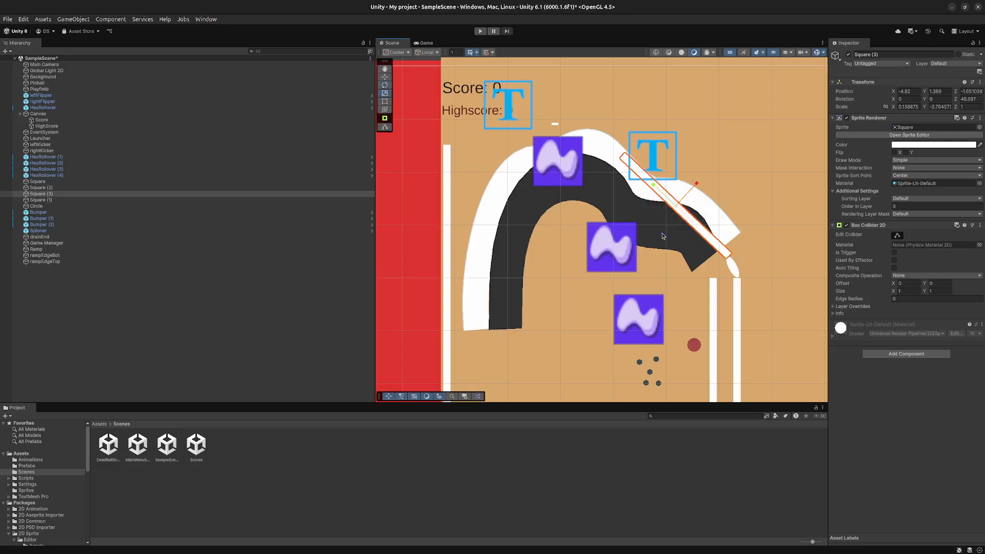
pyautogui.press('y')
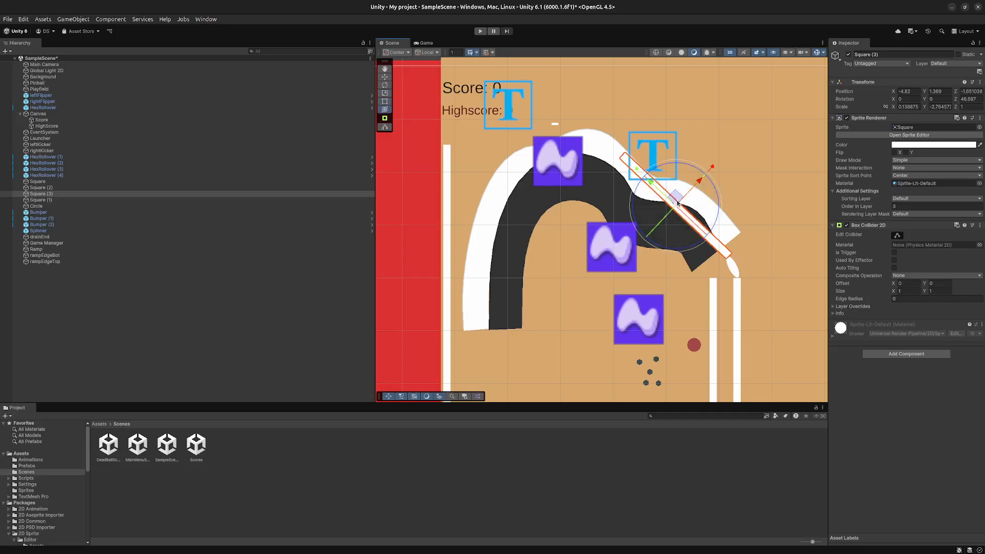
pyautogui.moveTo(677, 211); pyautogui.dragTo(721, 198)
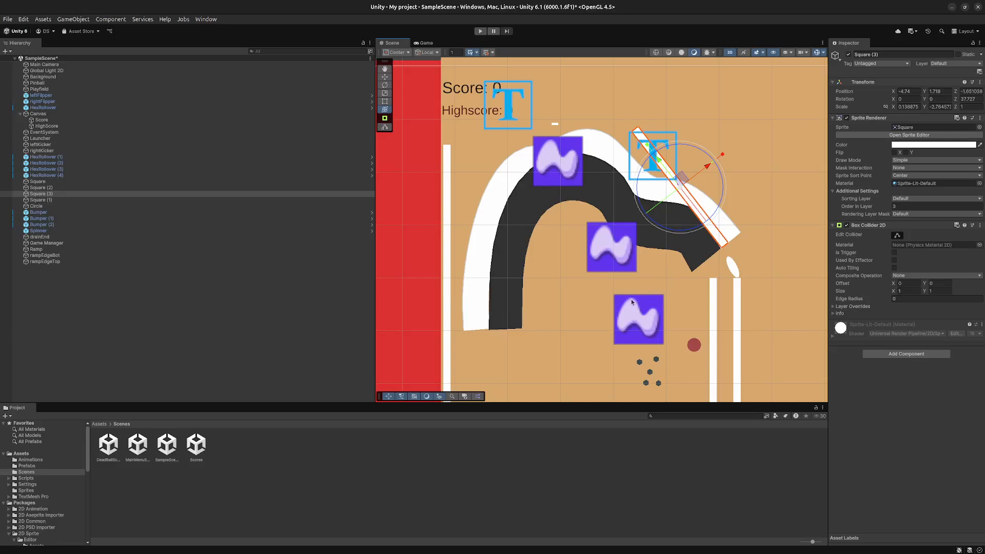
# - Set the Z rotation of Square (3) to 90 and move the bar above the ramp's peak, beside the score text
pyautogui.click(911, 93)
pyautogui.click(962, 99)
pyautogui.write('0')
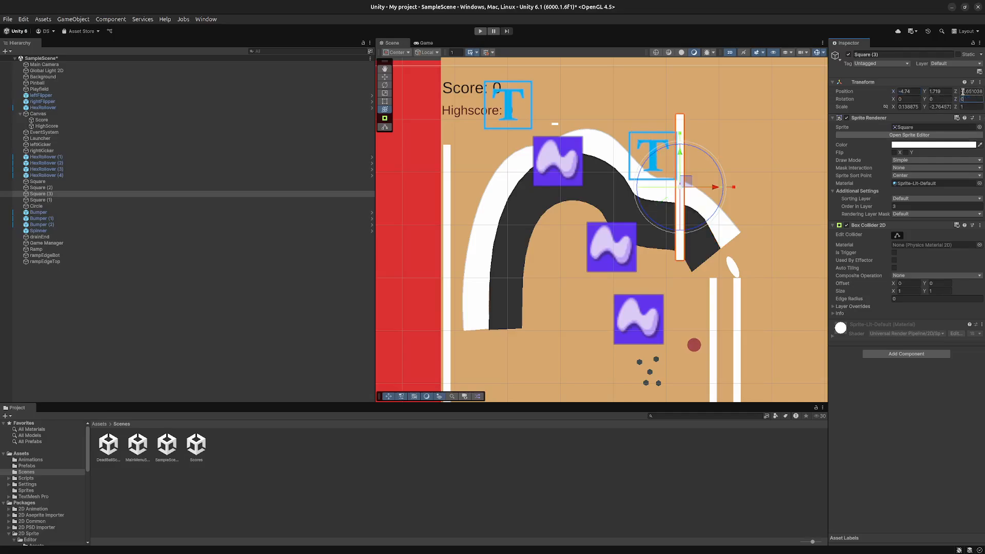
pyautogui.write('90')
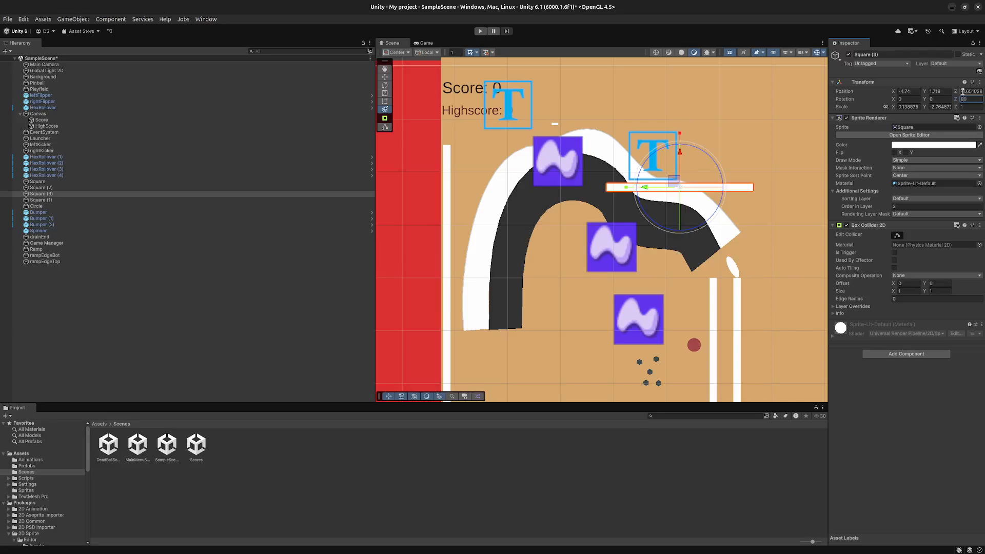
pyautogui.moveTo(675, 177); pyautogui.dragTo(618, 90)
# - Move the Spinner just above the uppermost round bumper beside the launch lane, at about X -4.46, Y -0.89
pyautogui.click(555, 124)
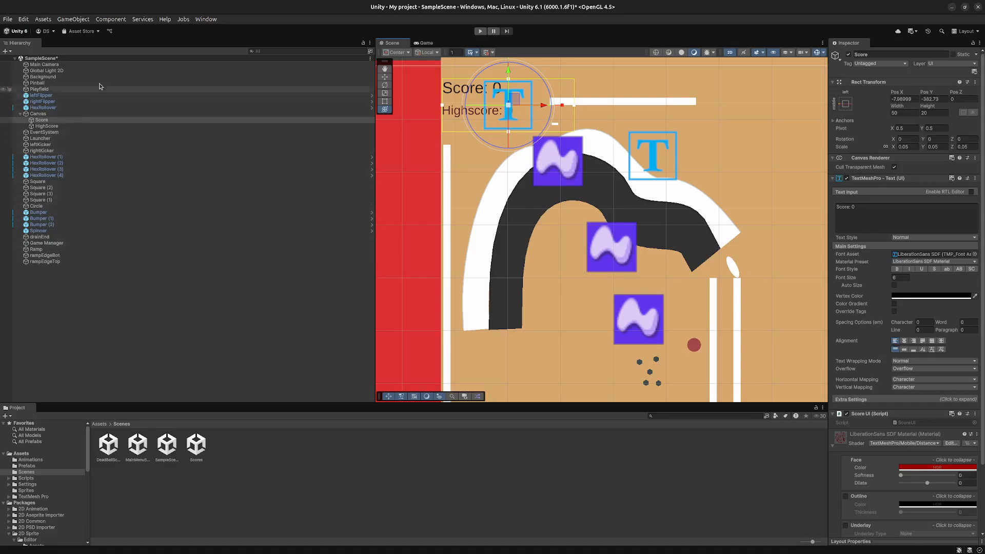
pyautogui.click(52, 232)
pyautogui.moveTo(561, 118); pyautogui.dragTo(603, 375)
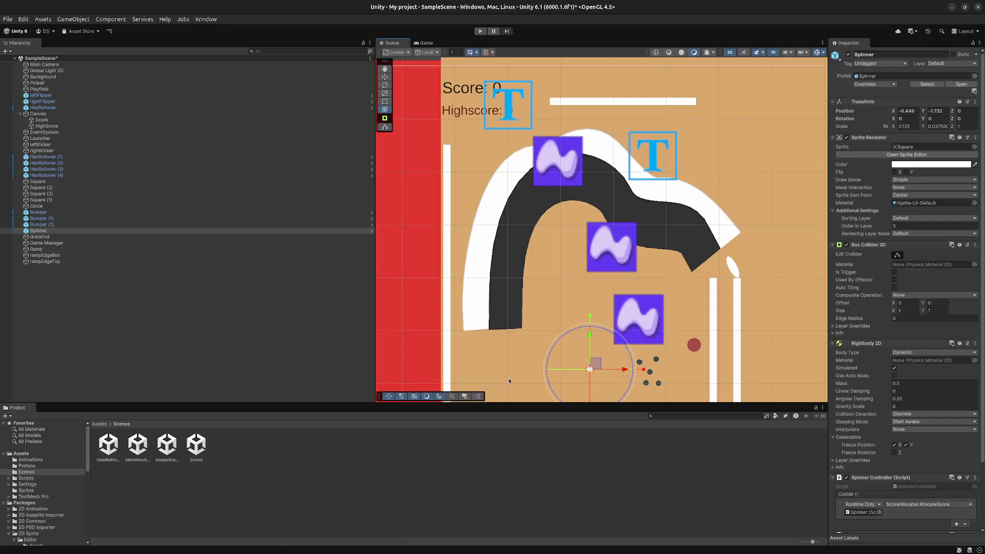
pyautogui.click(574, 334)
pyautogui.moveTo(574, 334); pyautogui.dragTo(523, 234, button='middle')
pyautogui.click(524, 237)
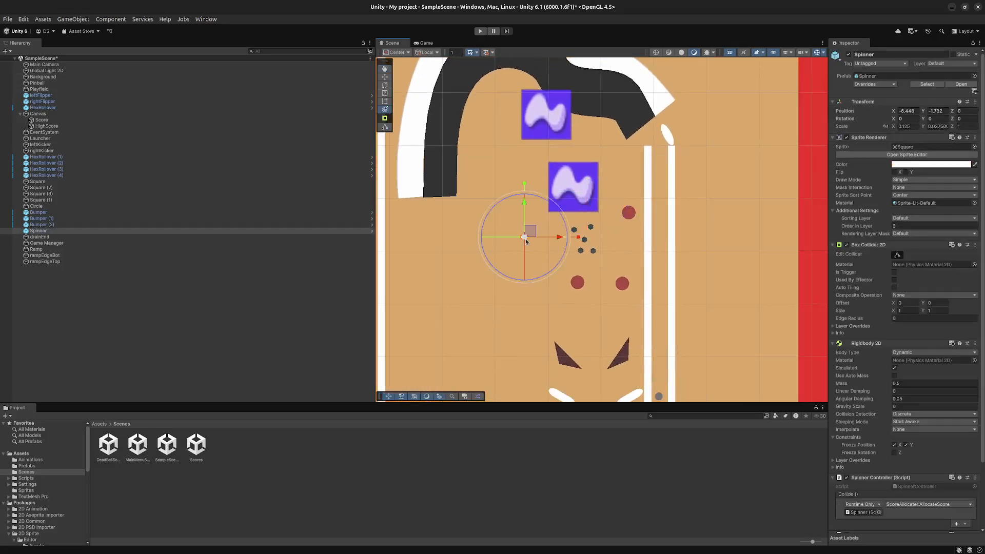
pyautogui.moveTo(528, 232); pyautogui.dragTo(636, 192)
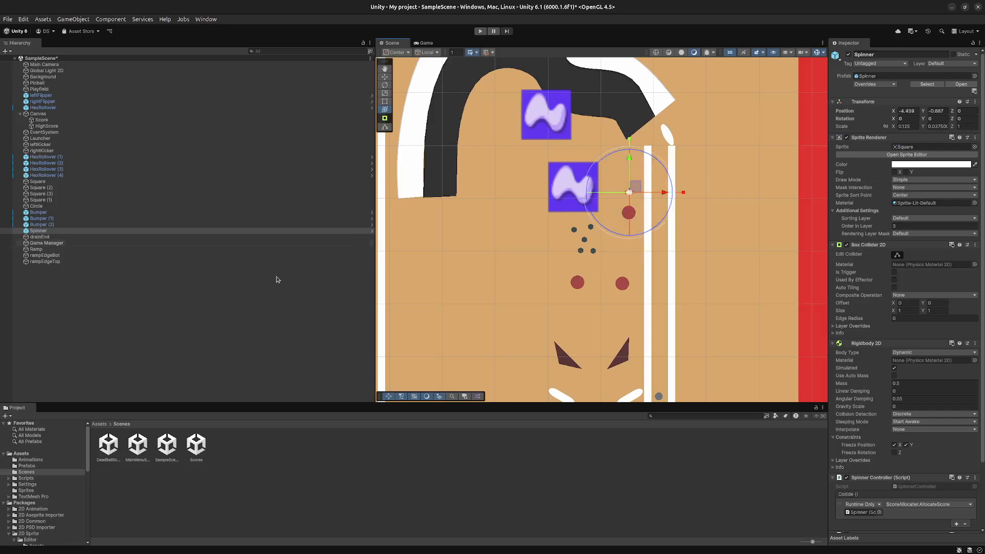
# - Save the scene and run a play test of the pinball table, ending play mode when done
pyautogui.hotkey('ctrl', 's')
pyautogui.hotkey('ctrl', 'p')
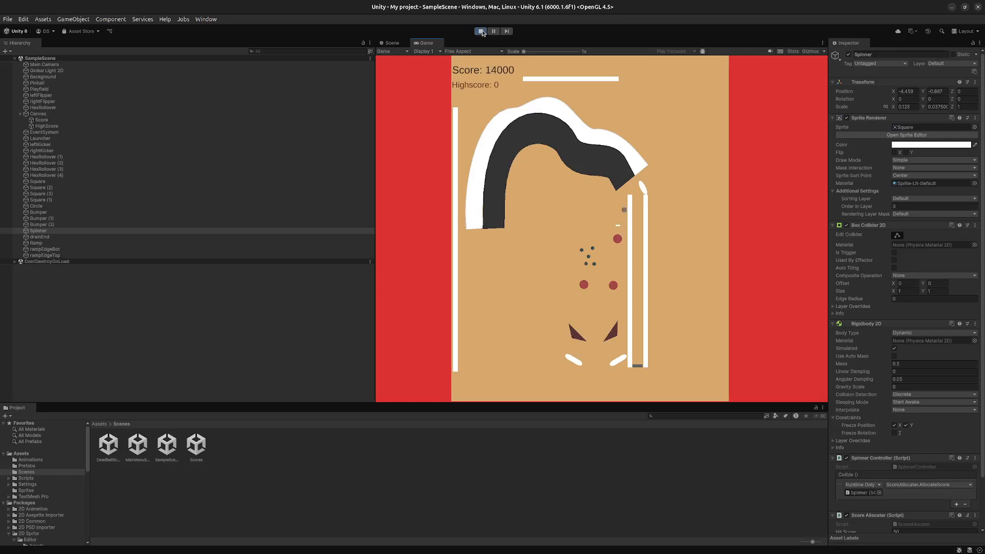
pyautogui.click(481, 32)
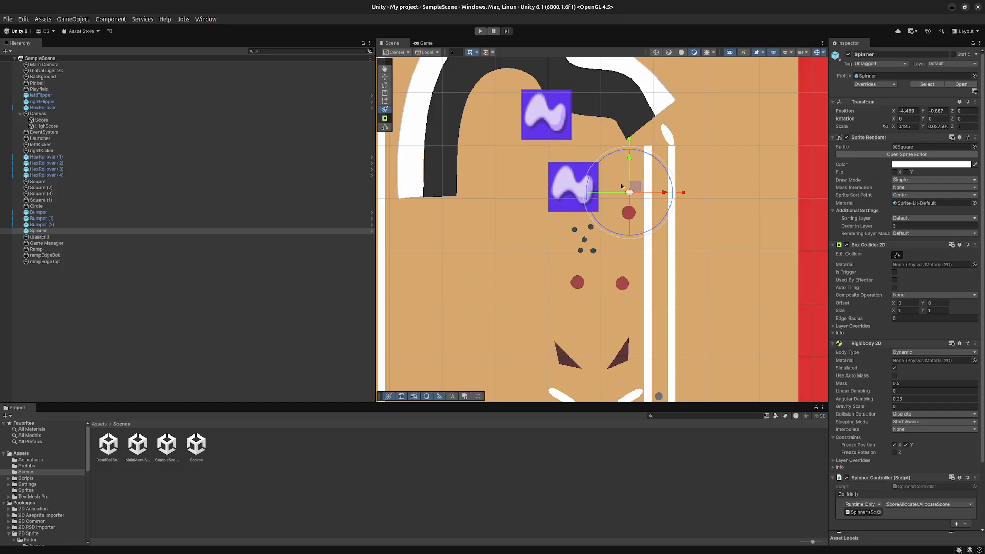
# - Move the Spinner into the open playfield area below the open end of the ramp's arch
pyautogui.moveTo(621, 185); pyautogui.dragTo(486, 268)
pyautogui.click(510, 168)
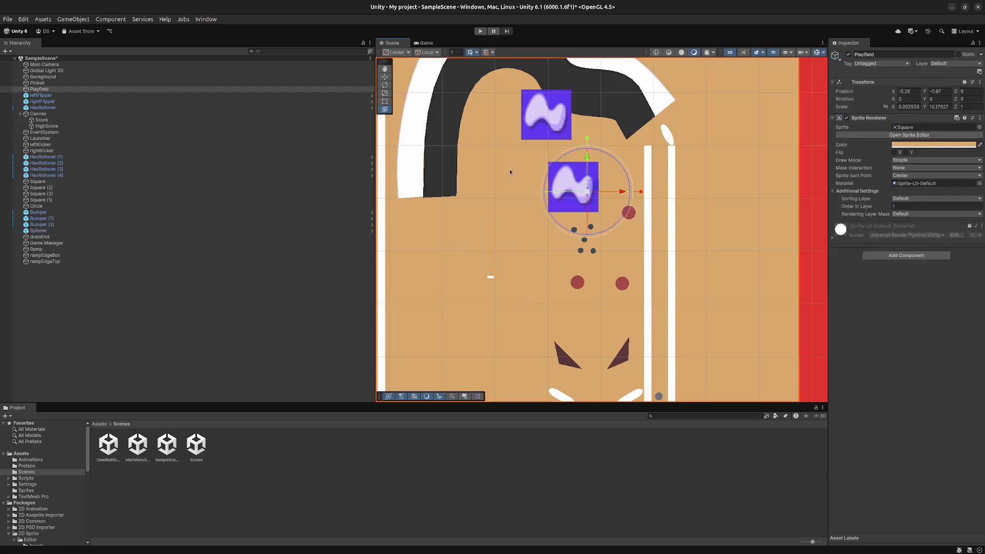
pyautogui.moveTo(509, 168); pyautogui.dragTo(558, 330, button='middle')
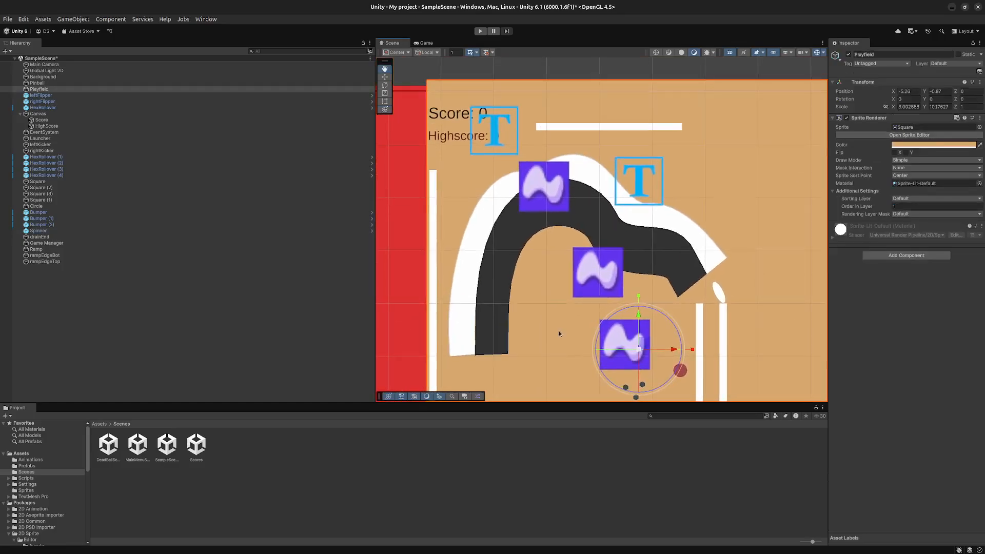
# - Try to adjust the Edge Collider 2D points of rampEdgeTop near the ramp's lower-left end, and save the scene
pyautogui.click(79, 256)
pyautogui.click(80, 261)
pyautogui.click(86, 255)
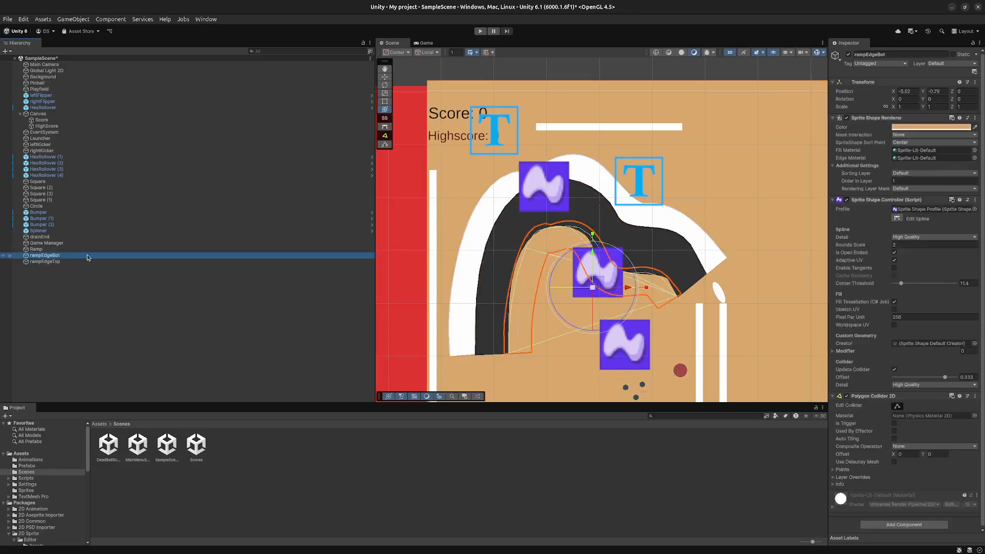
pyautogui.click(75, 261)
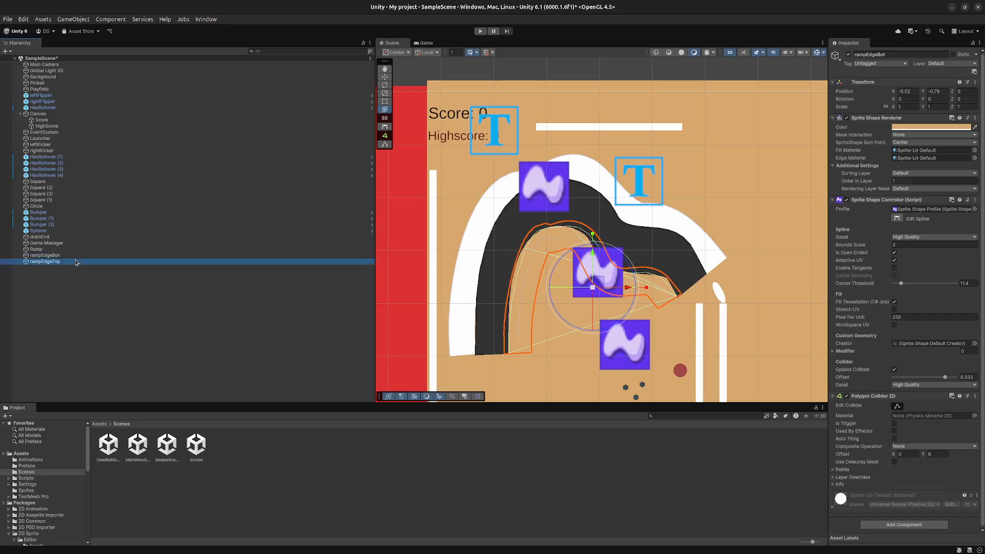
pyautogui.scroll(1, 455, 342)
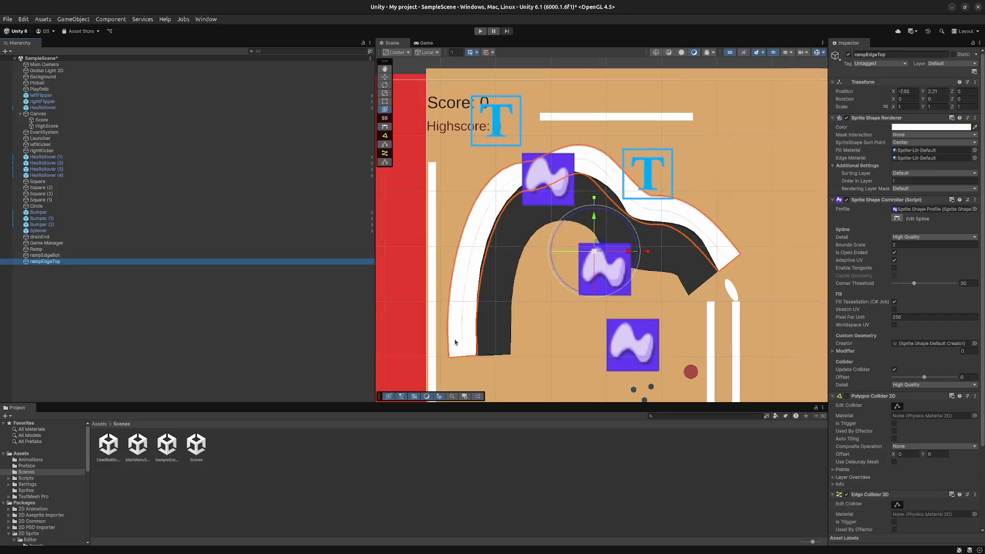
pyautogui.scroll(5, 455, 342)
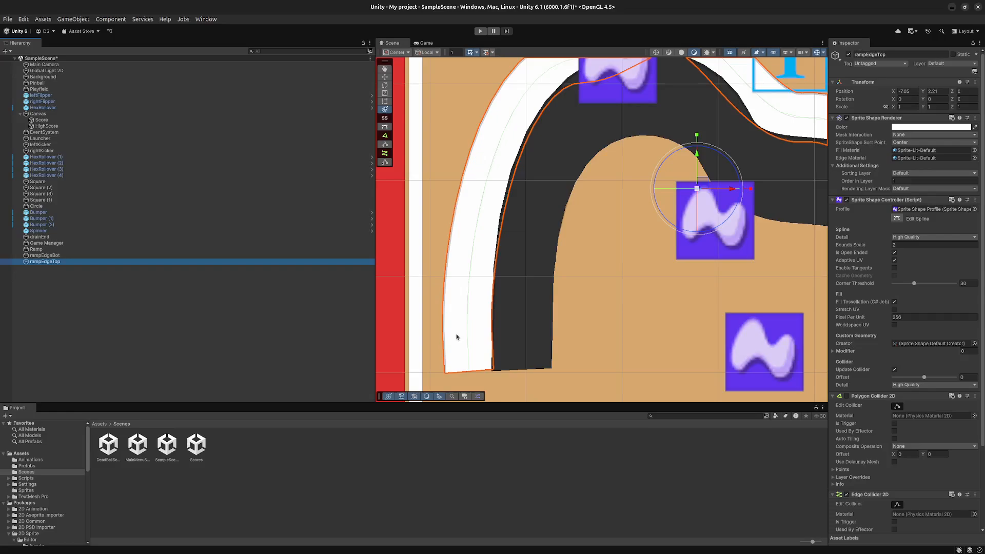
pyautogui.scroll(-4, 605, 260)
pyautogui.scroll(5, 538, 250)
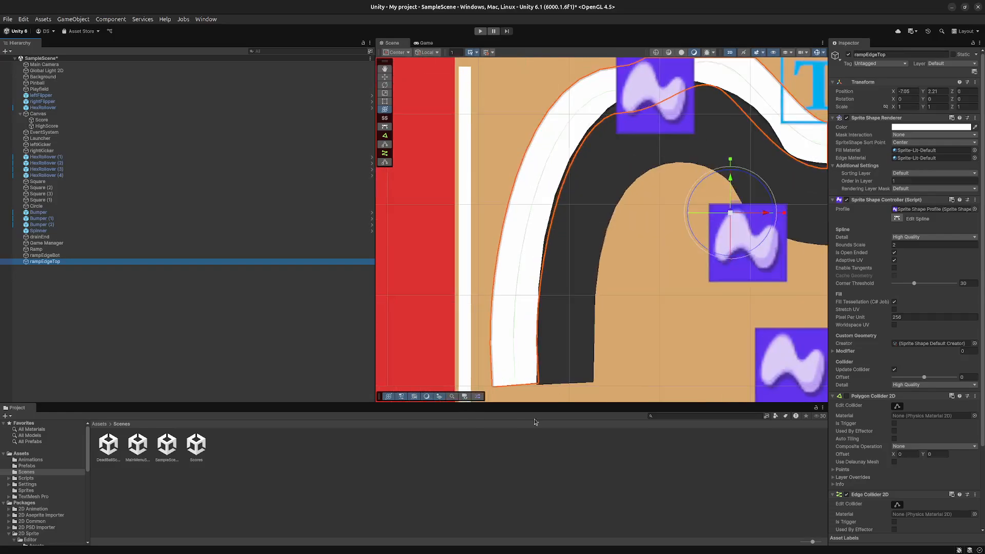
pyautogui.scroll(5, 584, 281)
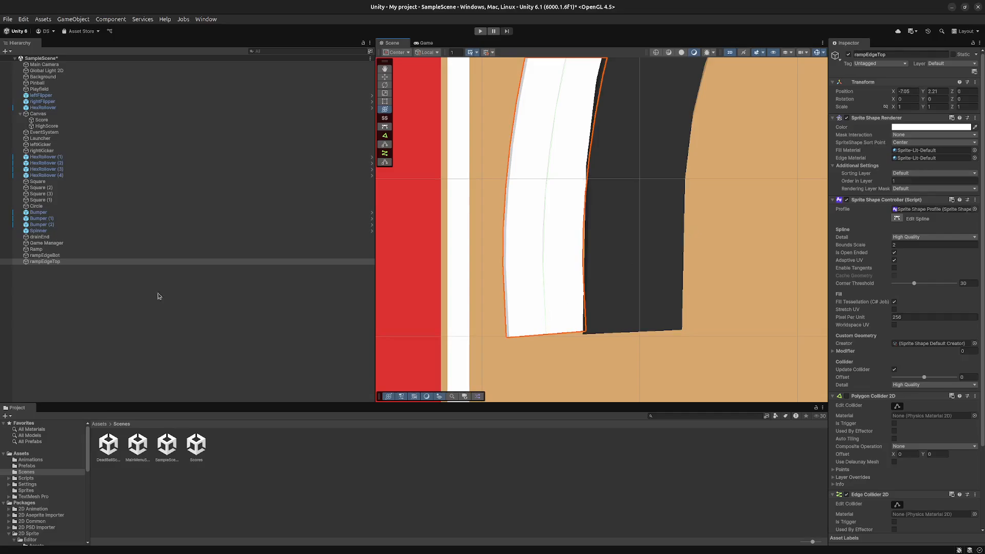
pyautogui.click(385, 163)
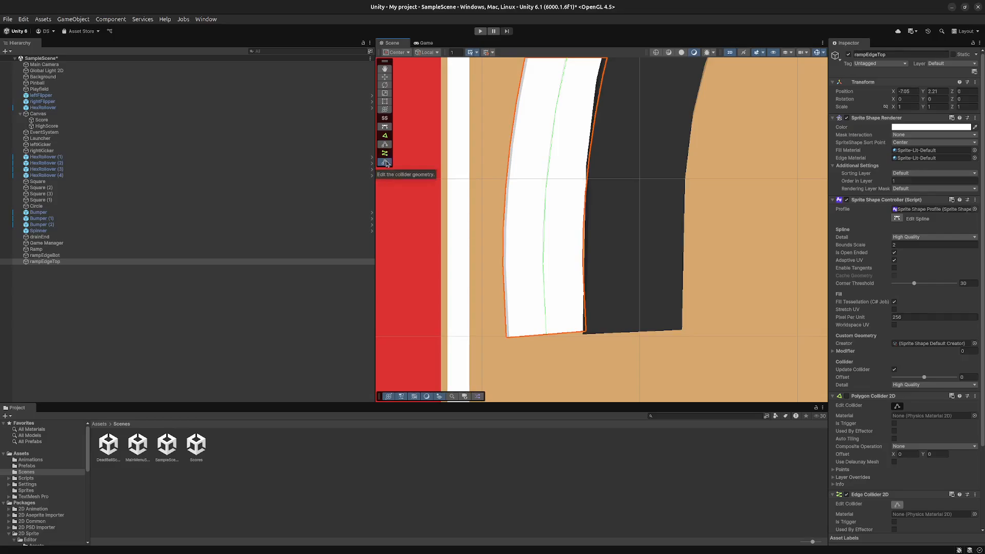
pyautogui.click(386, 163)
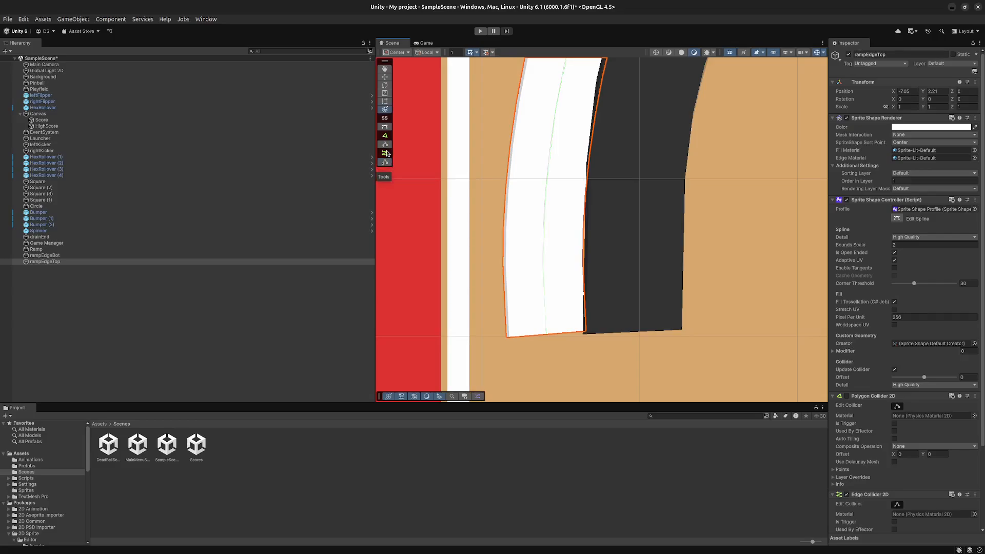
pyautogui.click(385, 162)
pyautogui.moveTo(552, 335); pyautogui.dragTo(538, 254)
pyautogui.moveTo(574, 214); pyautogui.dragTo(586, 239)
pyautogui.moveTo(543, 267); pyautogui.dragTo(588, 271)
pyautogui.hotkey('ctrl', 's')
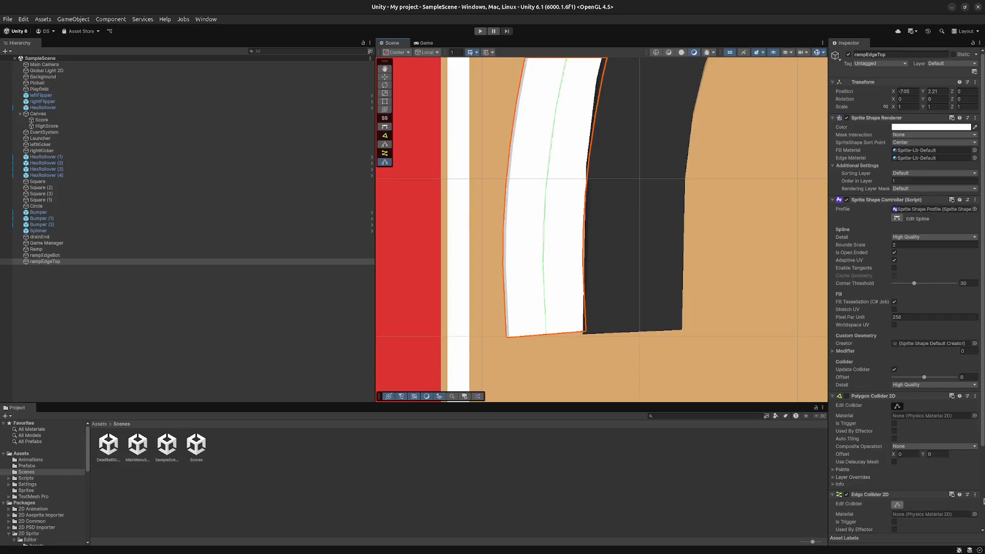
# - Remove the Edge Collider 2D and Polygon Collider 2D components from rampEdgeTop
pyautogui.rightClick(917, 540)
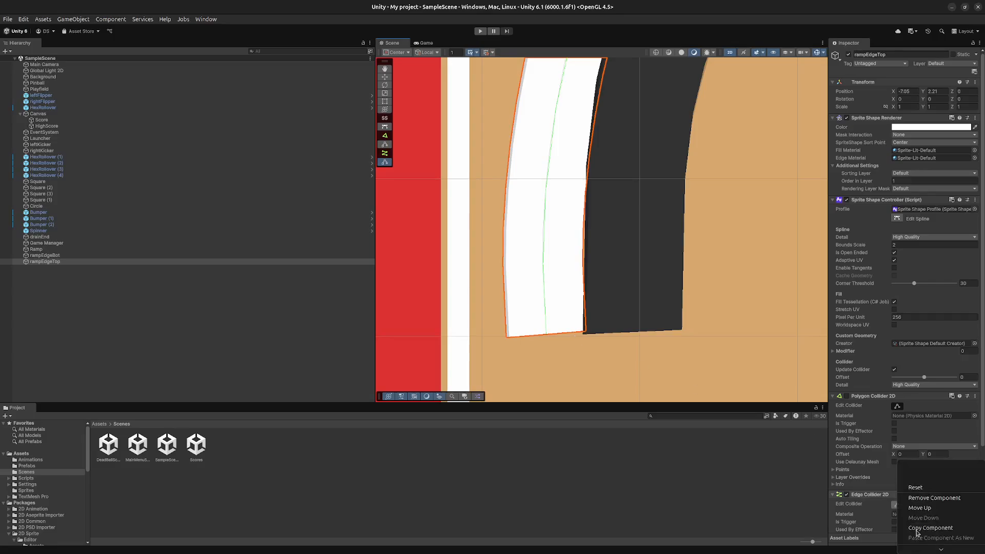
pyautogui.click(921, 499)
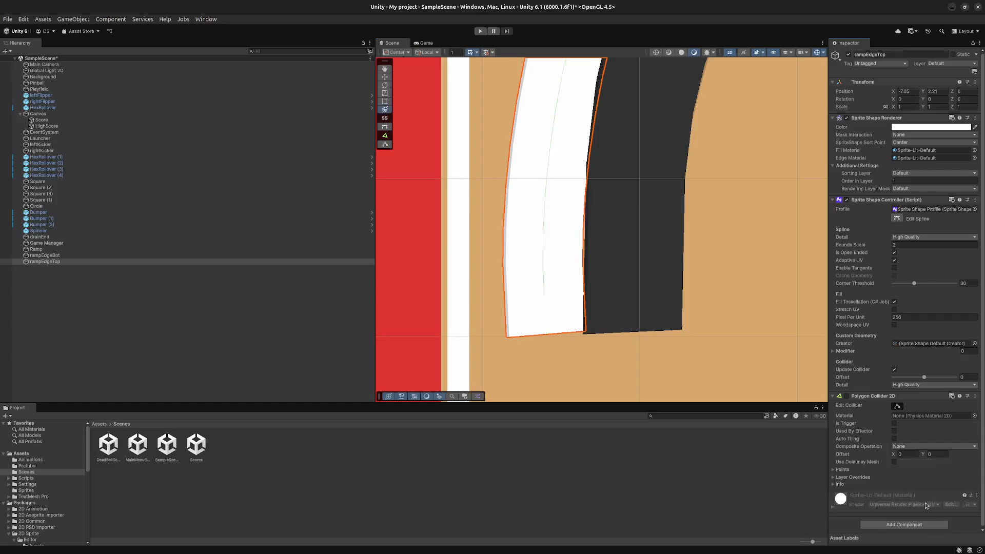
pyautogui.click(974, 399)
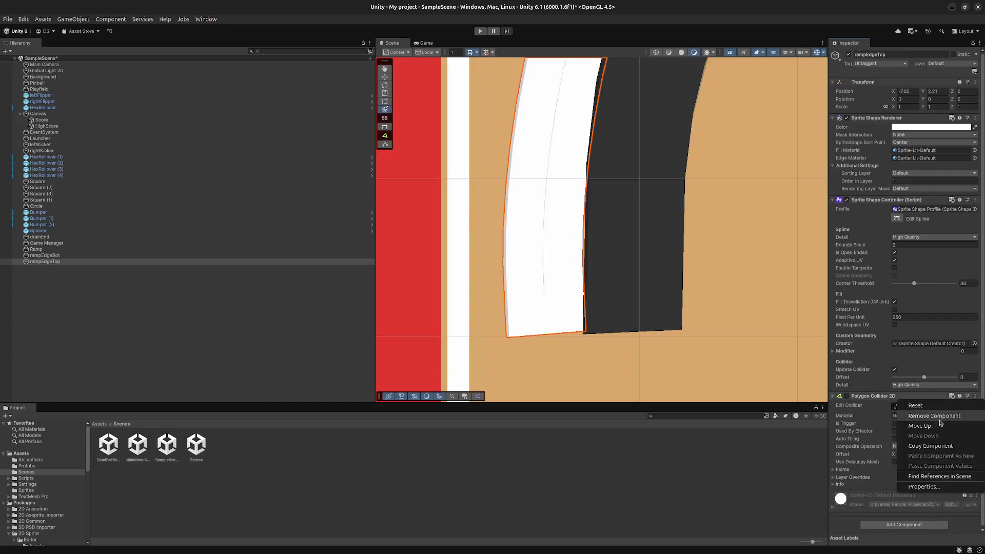
pyautogui.click(940, 420)
# - Add an Edge Collider 2D component to the Ramp
pyautogui.scroll(-2, 621, 258)
pyautogui.scroll(-2, 621, 258)
pyautogui.moveTo(703, 245); pyautogui.dragTo(516, 353, button='middle')
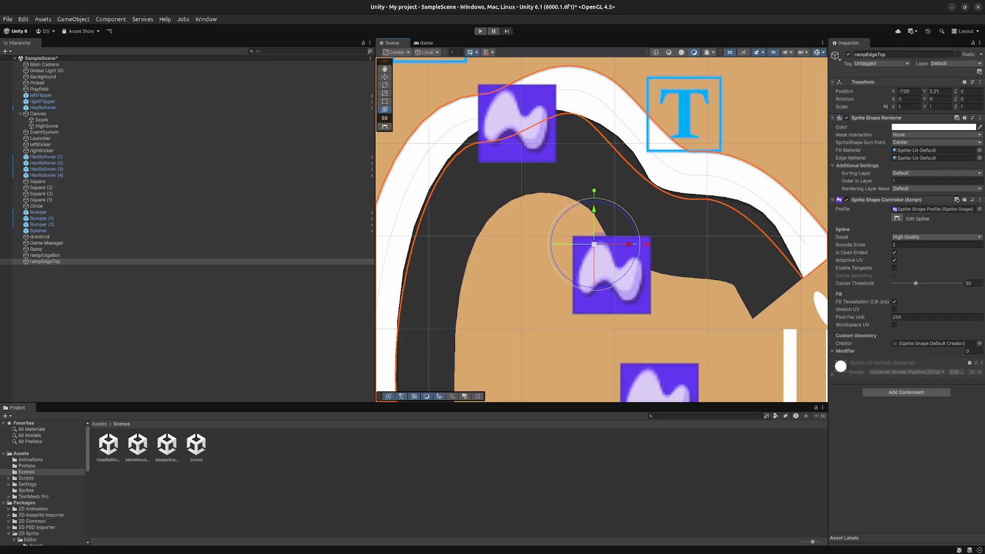
pyautogui.scroll(-4, 481, 141)
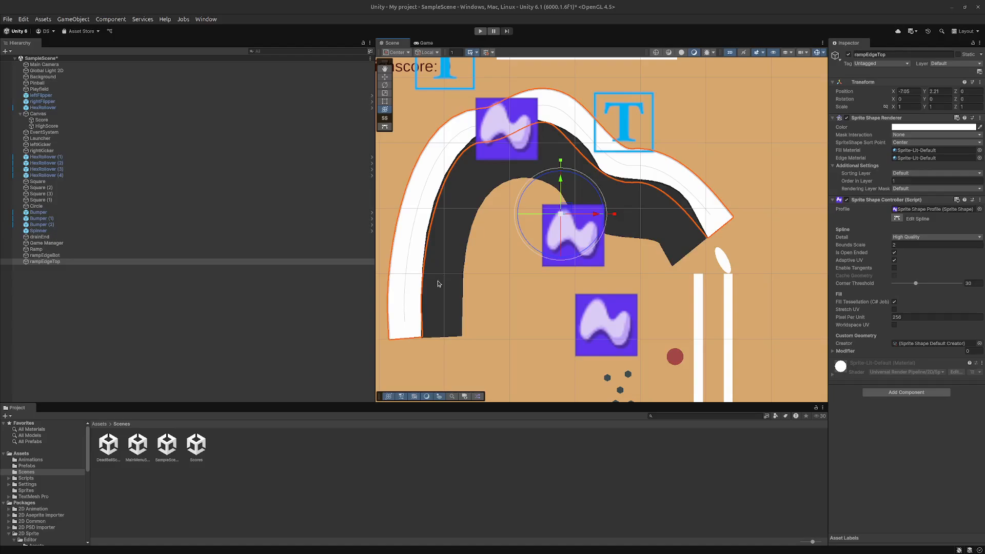
pyautogui.click(682, 224)
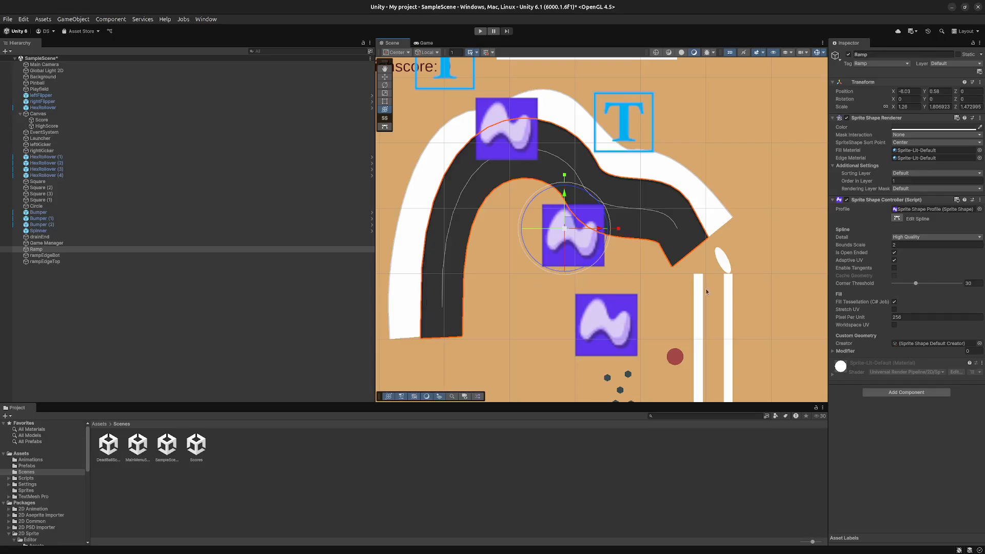
pyautogui.click(914, 393)
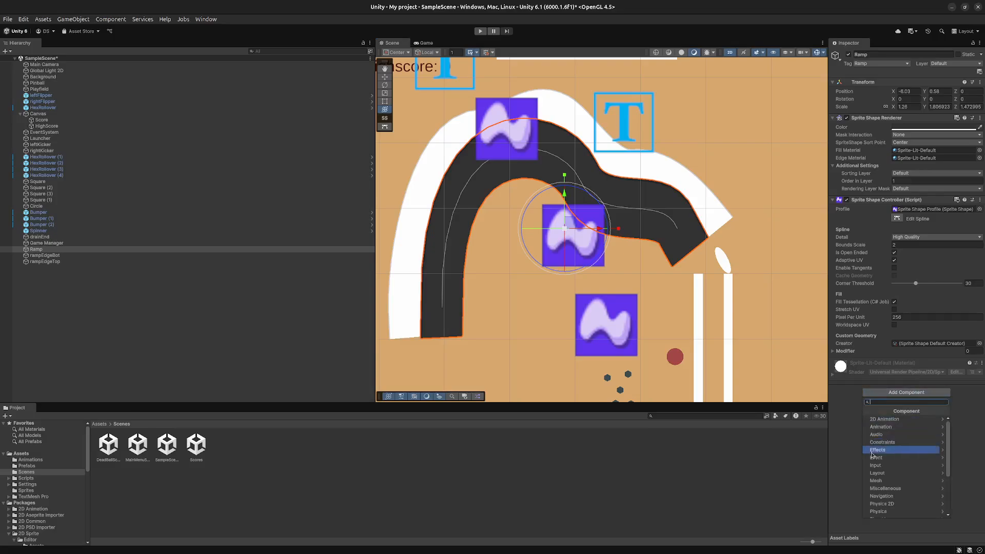
pyautogui.click(882, 504)
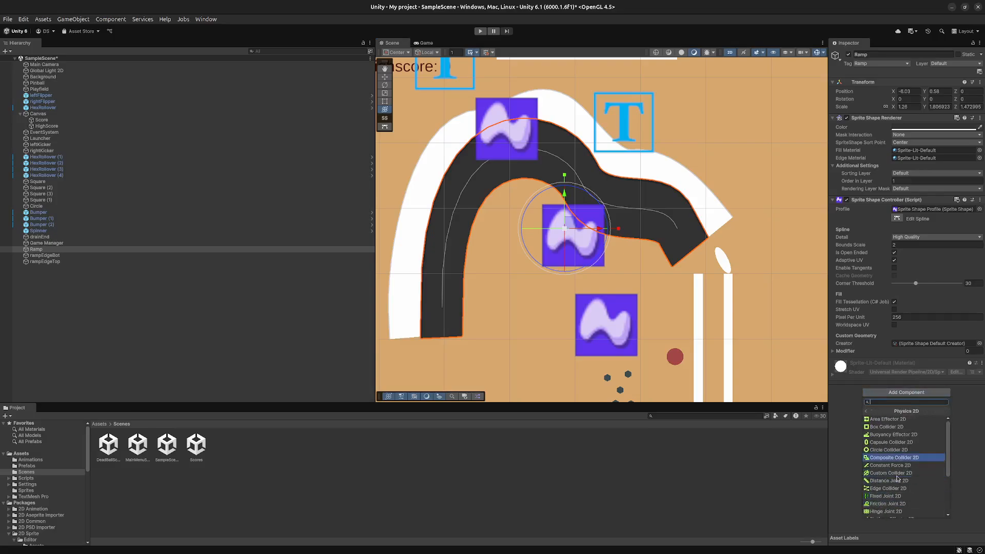
pyautogui.click(895, 489)
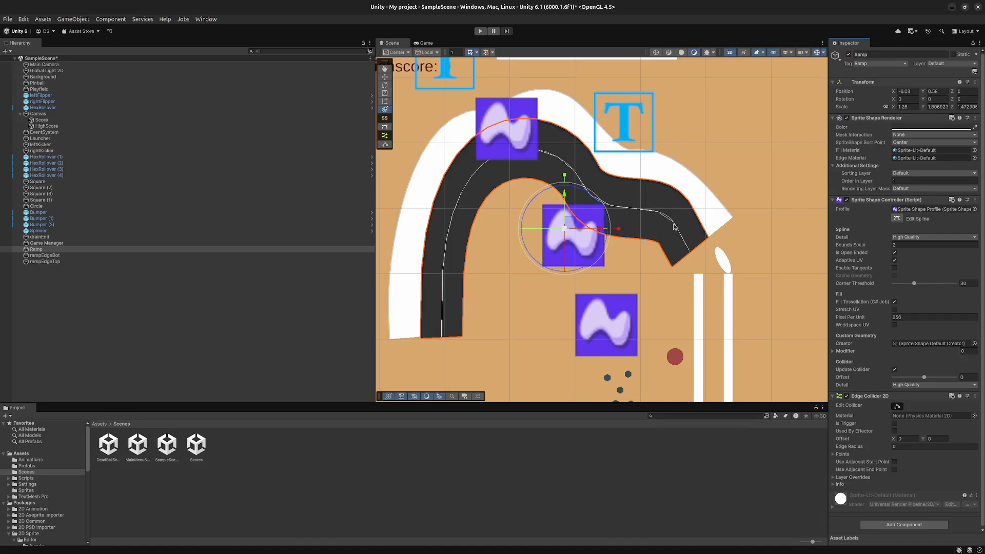
# - Try to move the Ramp's edge collider points near its open end and middle bend onto the lower edge, and save the scene
pyautogui.click(385, 144)
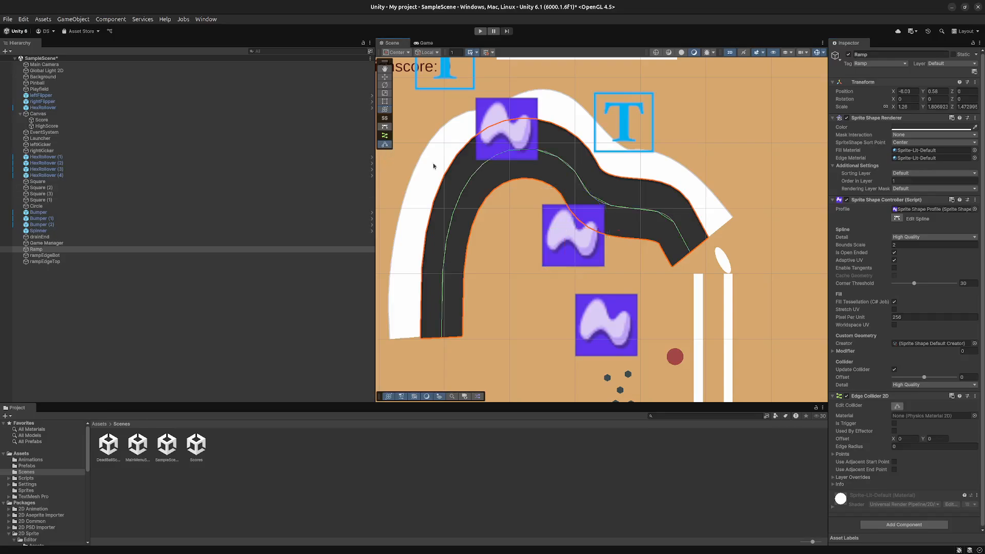
pyautogui.moveTo(688, 251); pyautogui.dragTo(671, 267)
pyautogui.moveTo(658, 212); pyautogui.dragTo(558, 202)
pyautogui.hotkey('ctrl', 's')
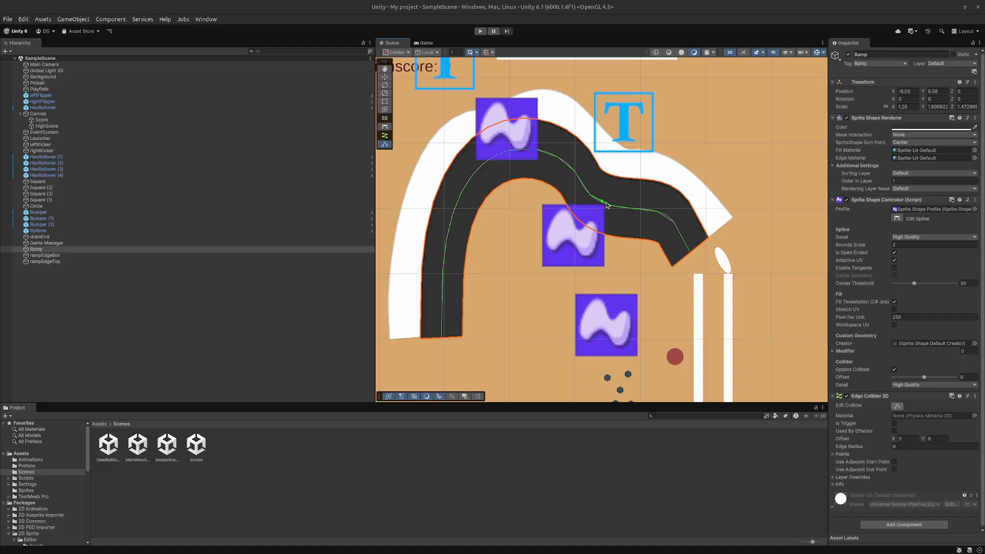
pyautogui.moveTo(597, 202); pyautogui.dragTo(611, 244)
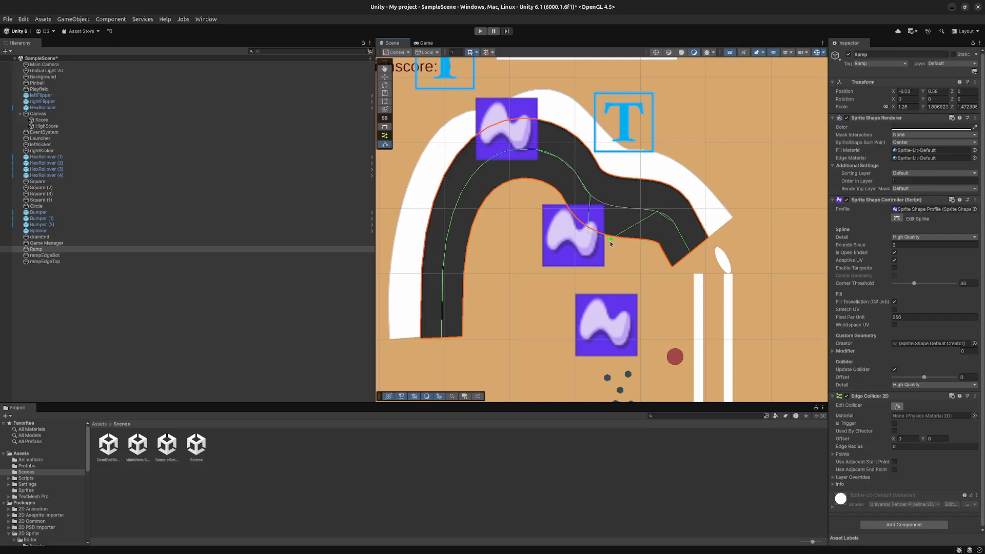
pyautogui.click(588, 234)
pyautogui.moveTo(594, 229); pyautogui.dragTo(568, 239)
pyautogui.hotkey('ctrl', 's')
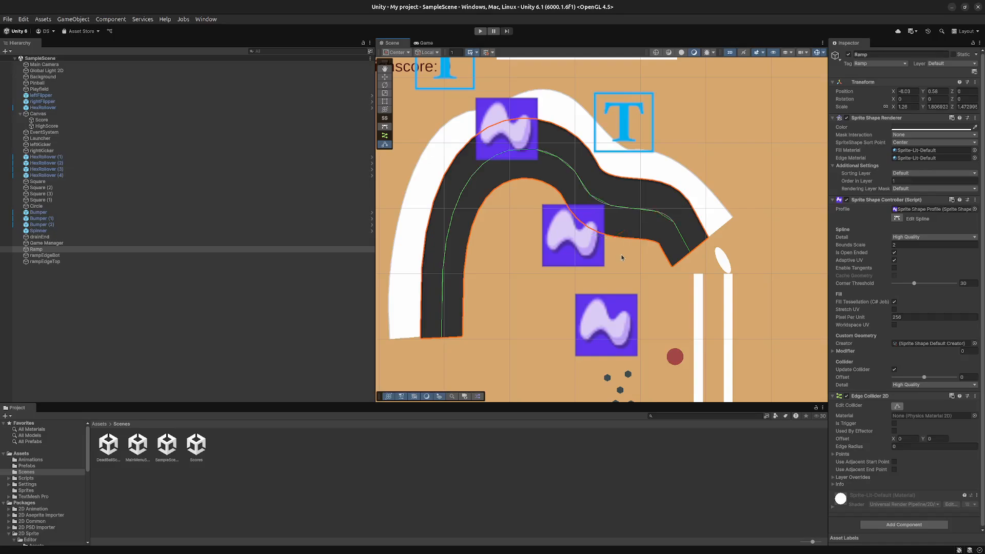
# - Try again to pull the Ramp's mid-bend collider point down to its lower edge, undo a move, and save the scene
pyautogui.click(611, 206)
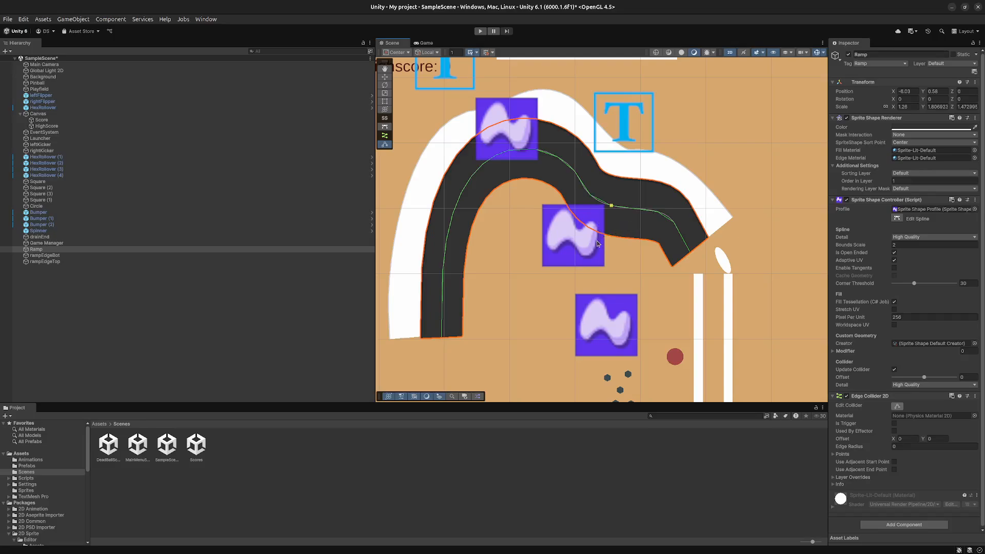
pyautogui.moveTo(611, 205); pyautogui.dragTo(605, 219)
pyautogui.hotkey('ctrl', 'z')
pyautogui.moveTo(592, 241)
pyautogui.mouseDown()
pyautogui.moveTo(602, 219)
pyautogui.moveTo(600, 238)
pyautogui.mouseUp()
pyautogui.hotkey('ctrl', 's')
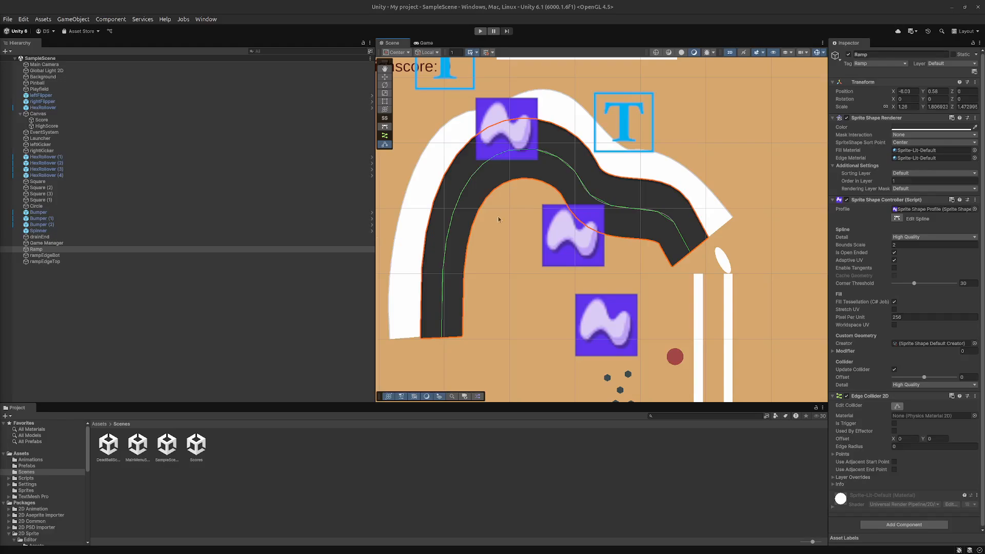
# - Try to move the collider's lower-left end point to the Ramp's inner corner, and save the scene
pyautogui.scroll(-5, 497, 219)
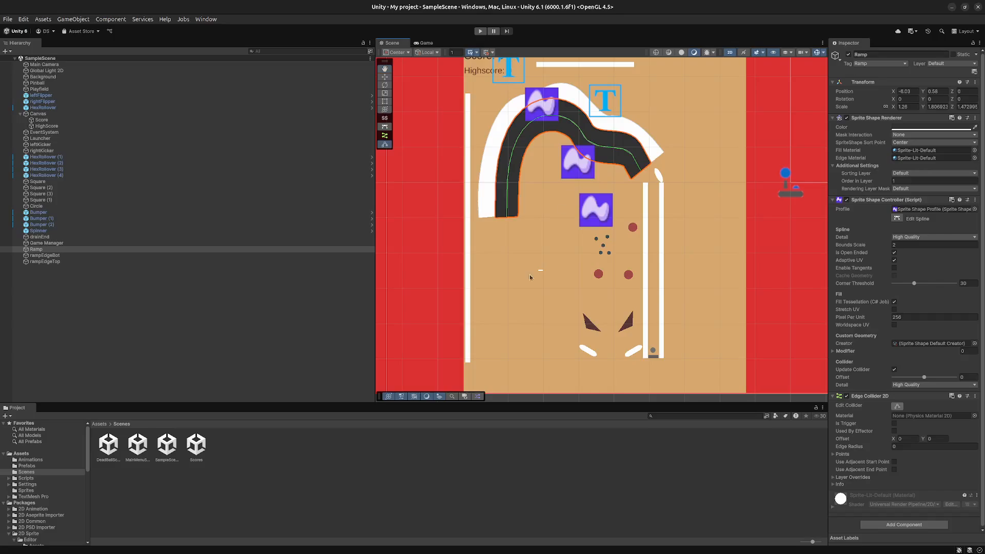
pyautogui.moveTo(507, 216); pyautogui.dragTo(525, 217)
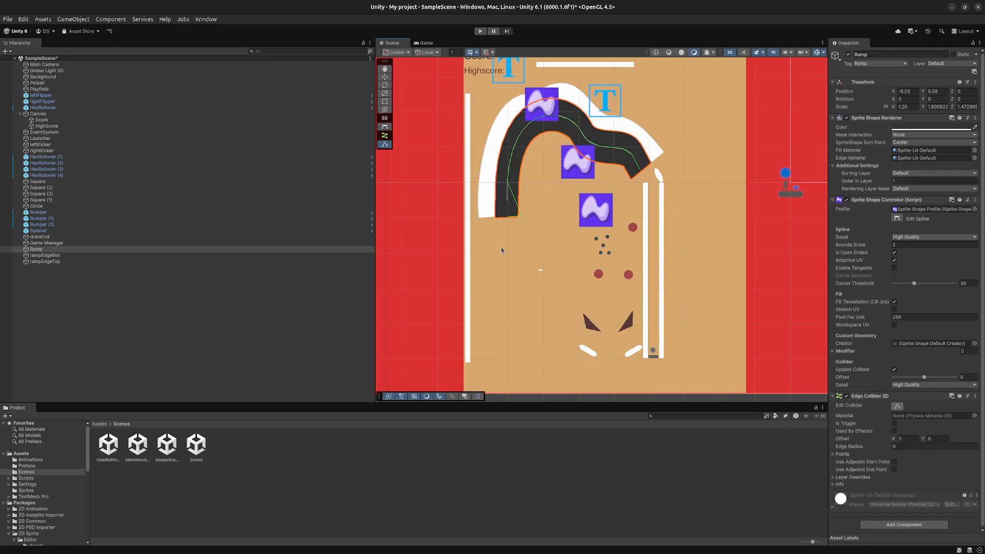
pyautogui.hotkey('ctrl', 's')
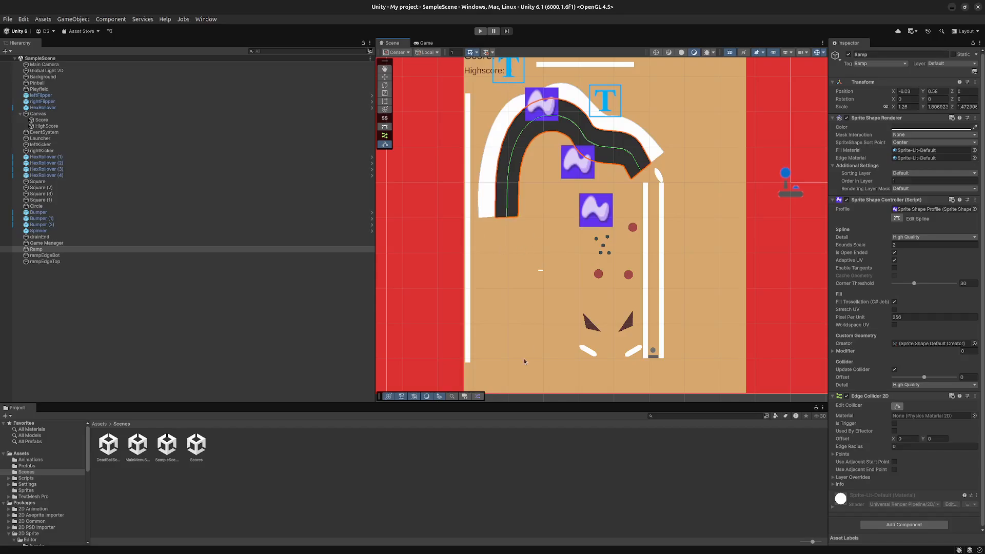
# - Try to reshape the Ramp's edge collider point by point along the arch's inner edge, and play-test the result briefly
pyautogui.click(507, 219)
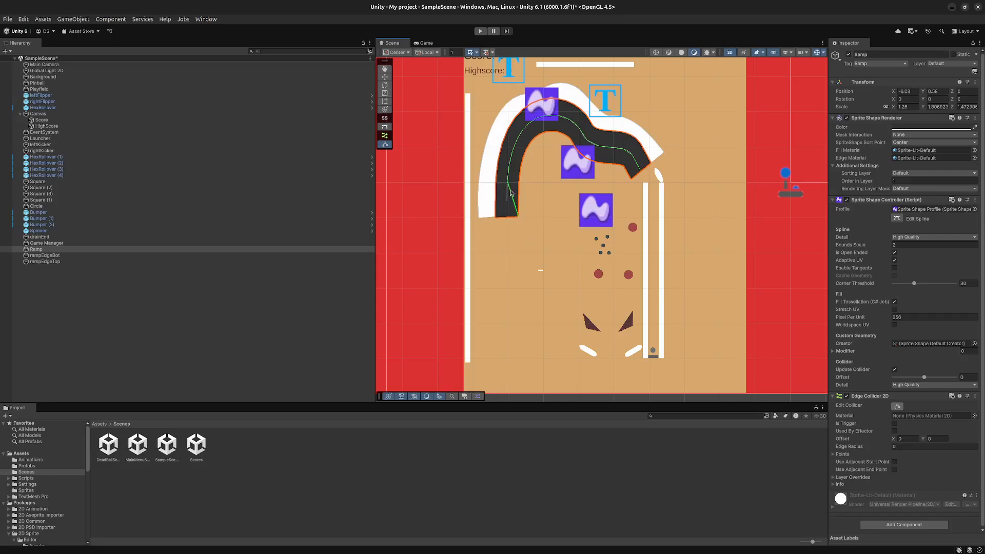
pyautogui.moveTo(507, 181); pyautogui.dragTo(528, 146)
pyautogui.scroll(5, 508, 130)
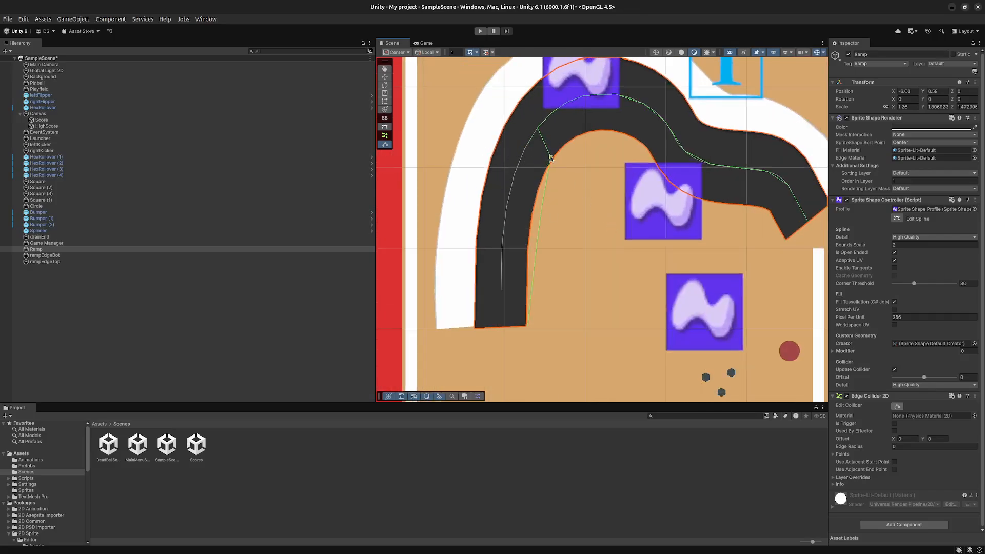
pyautogui.moveTo(551, 157); pyautogui.dragTo(594, 132)
pyautogui.moveTo(584, 96); pyautogui.dragTo(599, 132)
pyautogui.moveTo(616, 95); pyautogui.dragTo(610, 134)
pyautogui.moveTo(644, 105); pyautogui.dragTo(619, 137)
pyautogui.moveTo(662, 128); pyautogui.dragTo(700, 207)
pyautogui.moveTo(710, 165); pyautogui.dragTo(708, 207)
pyautogui.moveTo(768, 173); pyautogui.dragTo(753, 214)
pyautogui.moveTo(788, 187); pyautogui.dragTo(785, 242)
pyautogui.click(480, 31)
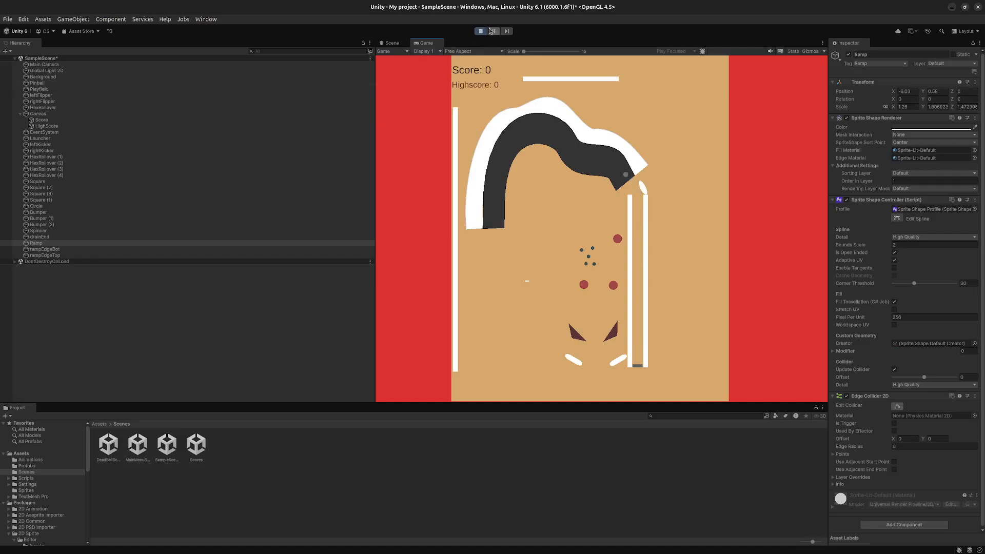
pyautogui.click(480, 30)
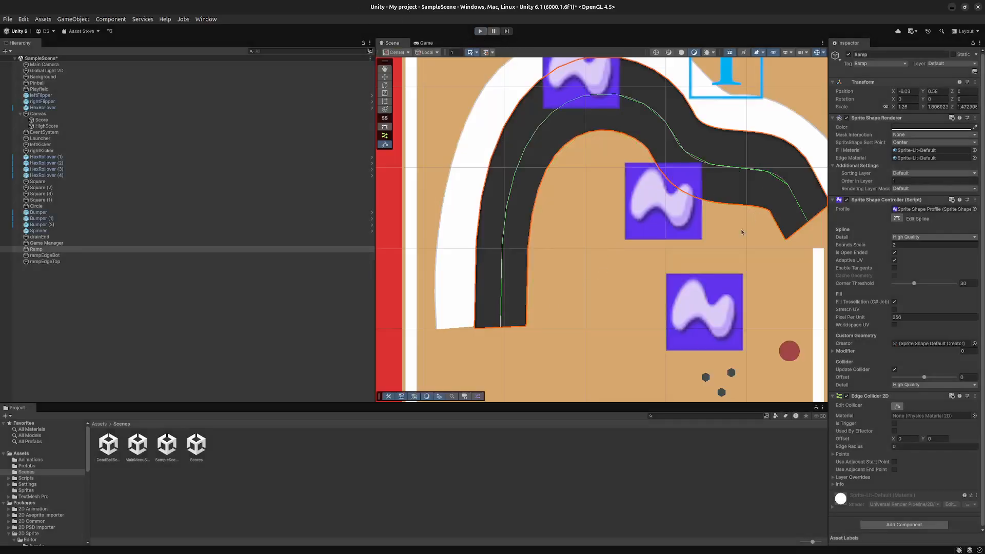
pyautogui.moveTo(741, 231); pyautogui.dragTo(644, 281, button='middle')
pyautogui.rightClick(645, 280)
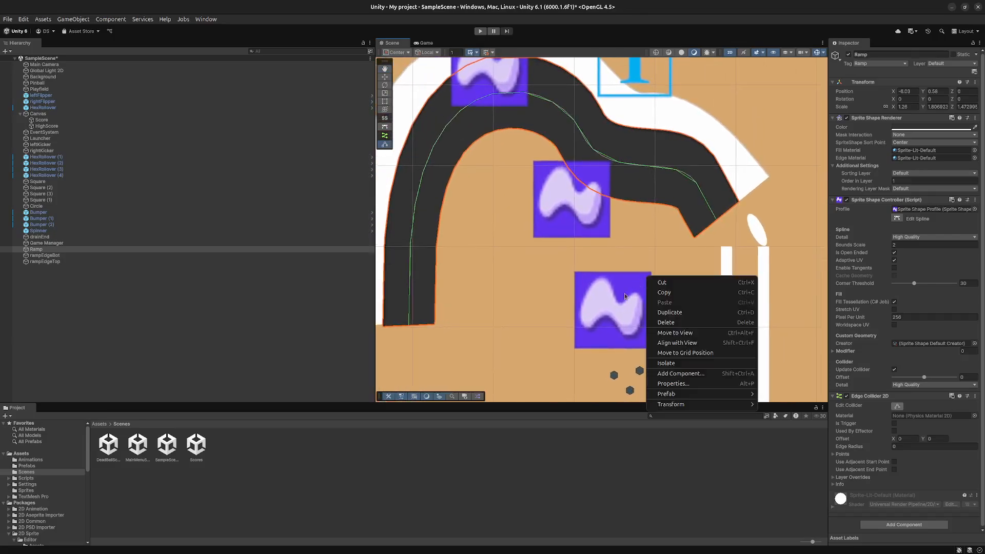
pyautogui.click(544, 302)
pyautogui.click(666, 202)
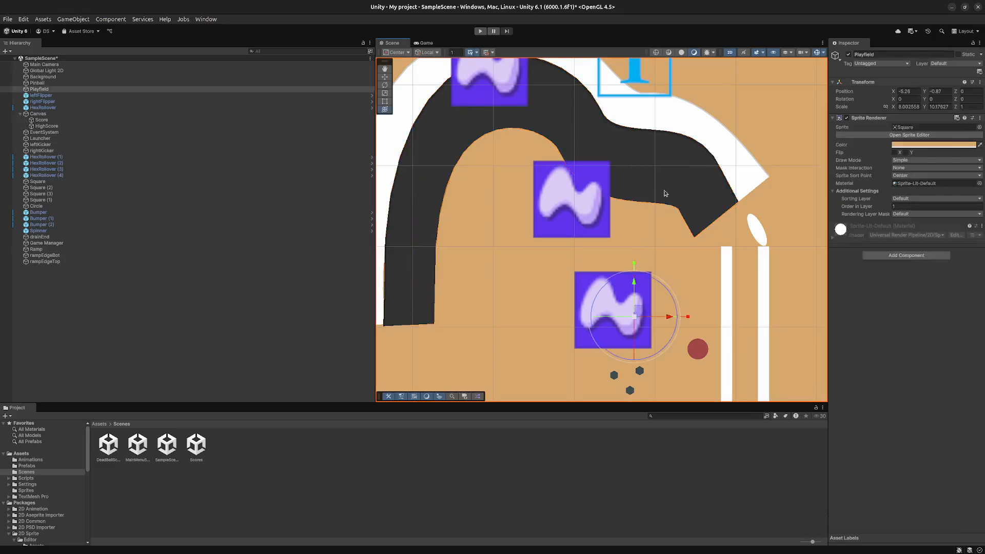
pyautogui.click(665, 191)
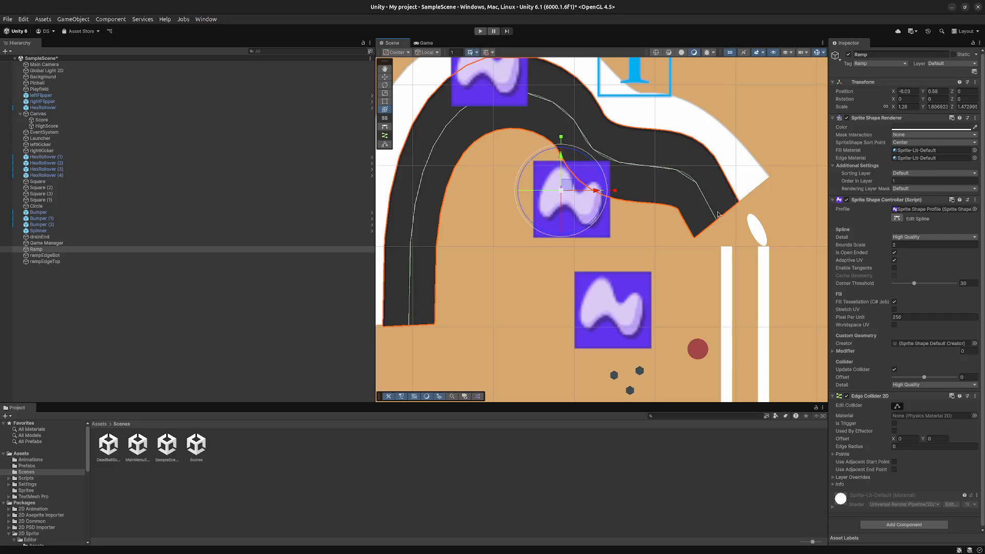
# - Create a closed Sprite Shape in the scene and undo its creation
pyautogui.rightClick(48, 290)
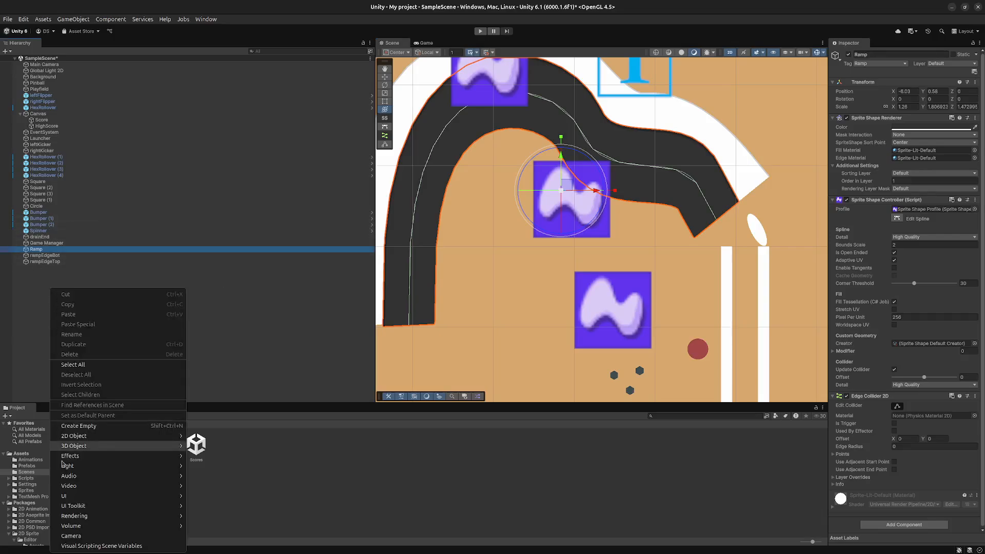
pyautogui.moveTo(123, 439)
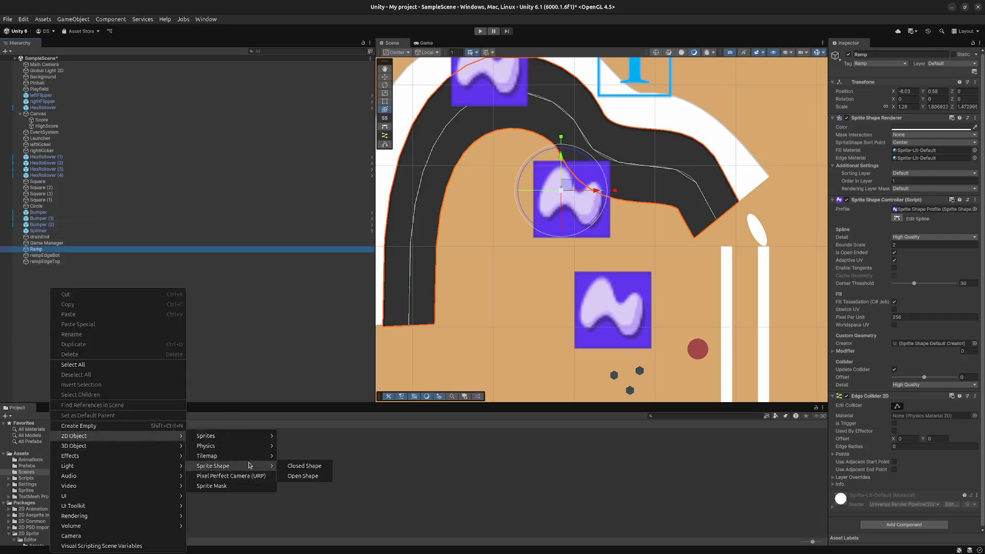
pyautogui.click(311, 468)
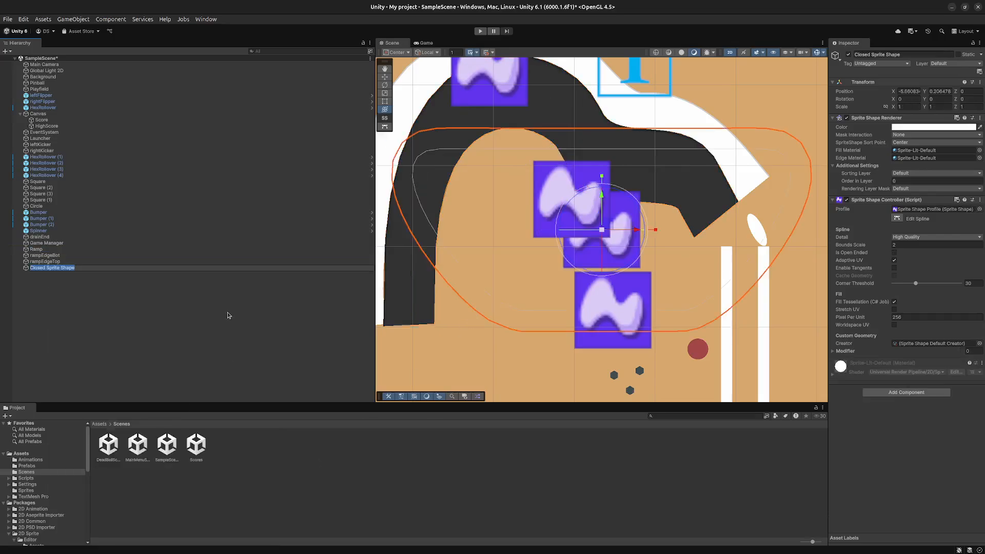
pyautogui.hotkey('ctrl', 'z')
# - Create an open Sprite Shape in the scene and set its Order in Layer to 1
pyautogui.rightClick(135, 290)
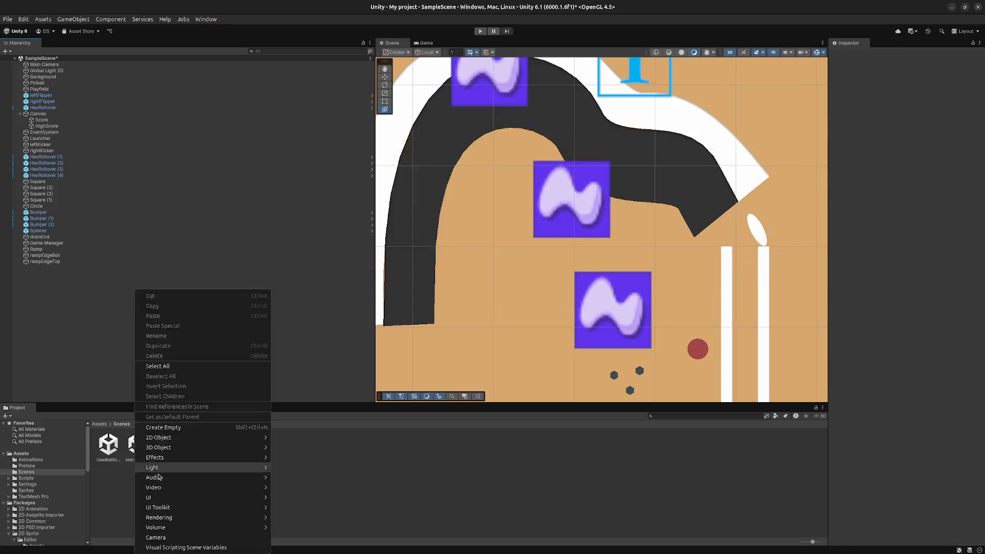
pyautogui.moveTo(207, 439)
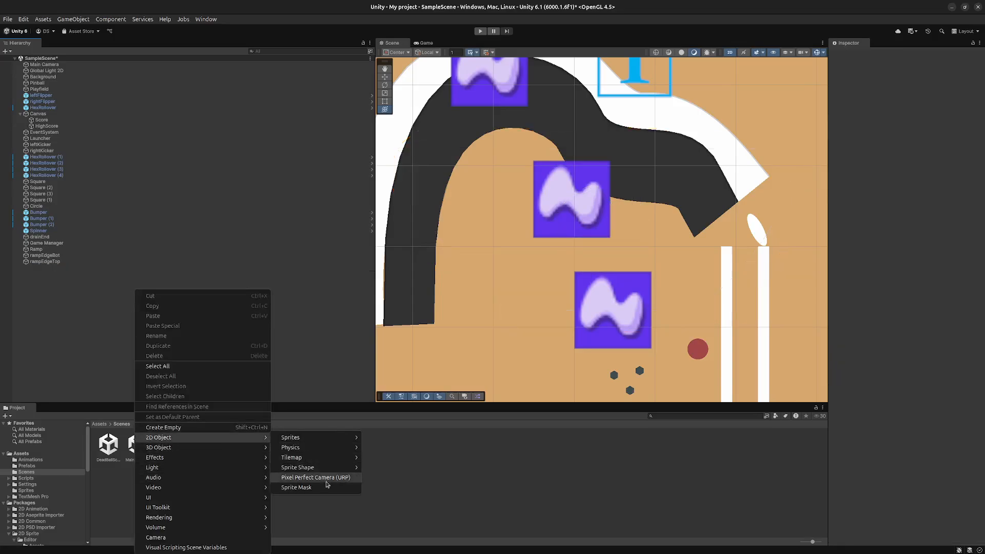
pyautogui.moveTo(347, 467)
pyautogui.click(385, 477)
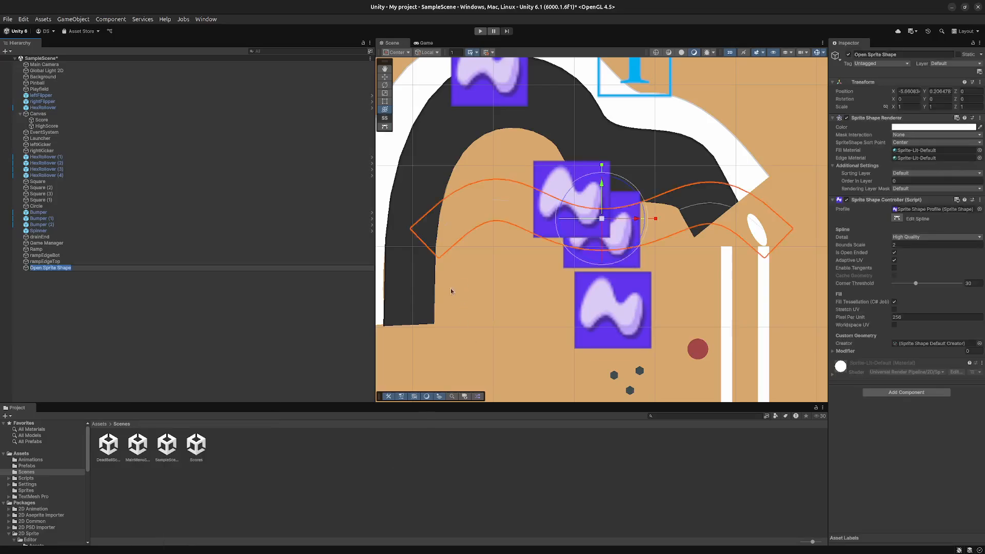
pyautogui.click(910, 182)
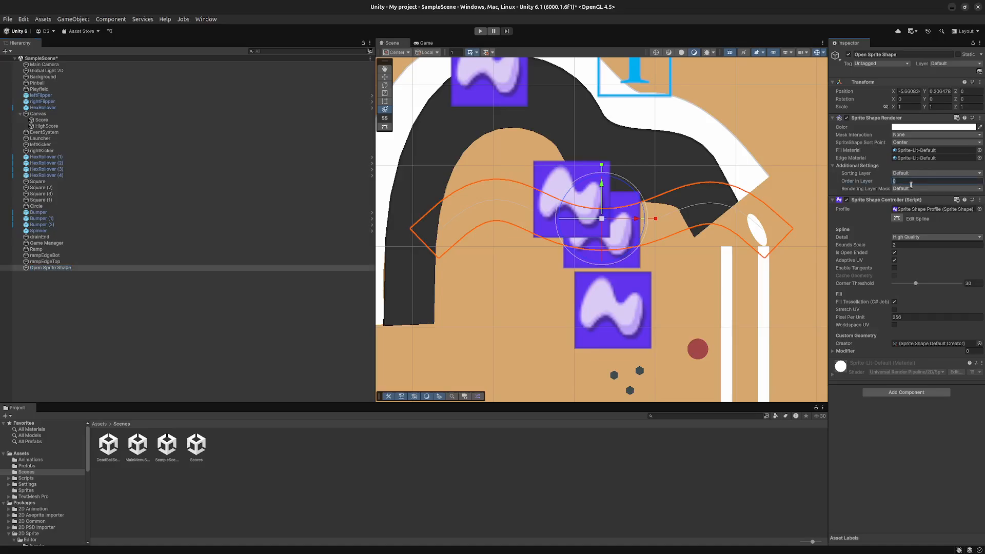
pyautogui.write('1')
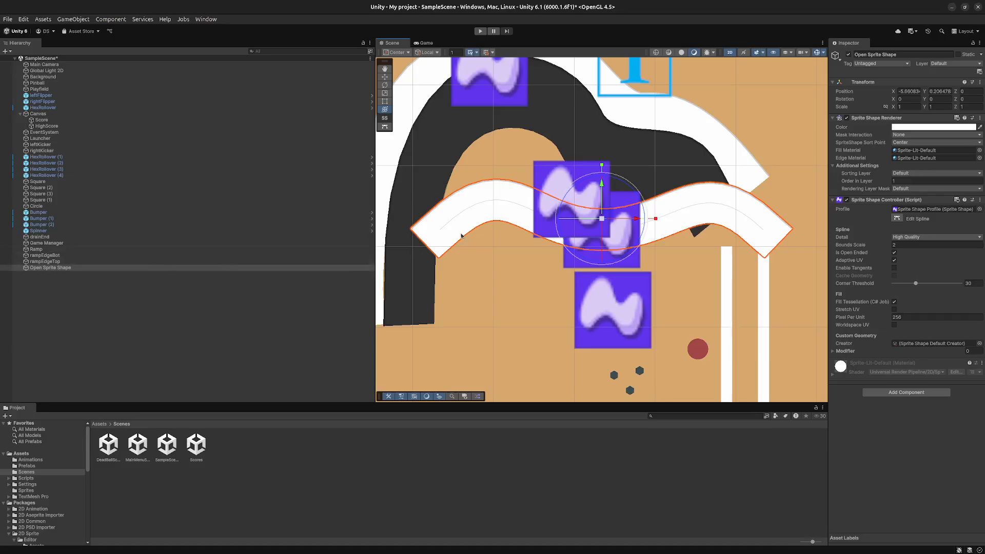
# - Add a Polygon Collider 2D component to the new open Sprite Shape
pyautogui.click(923, 393)
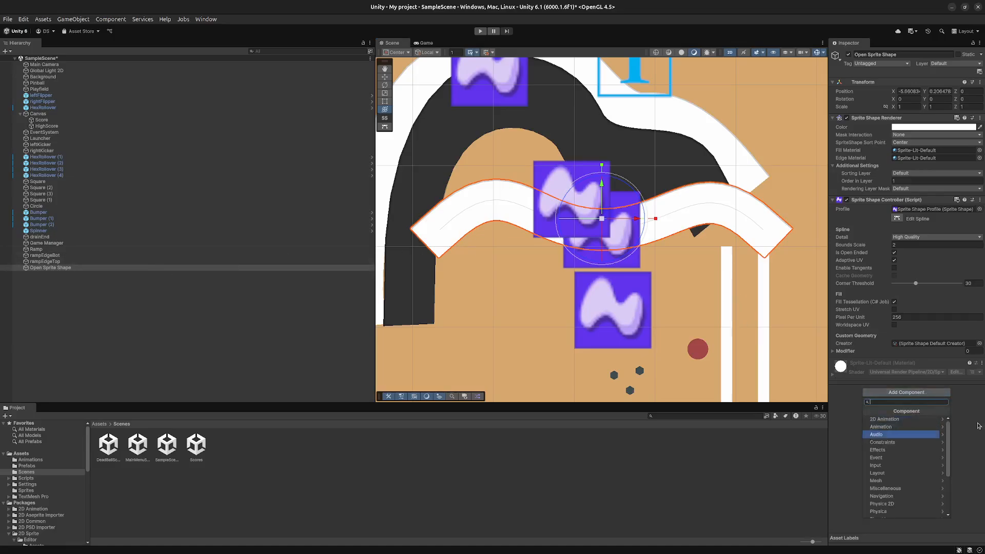
pyautogui.click(903, 504)
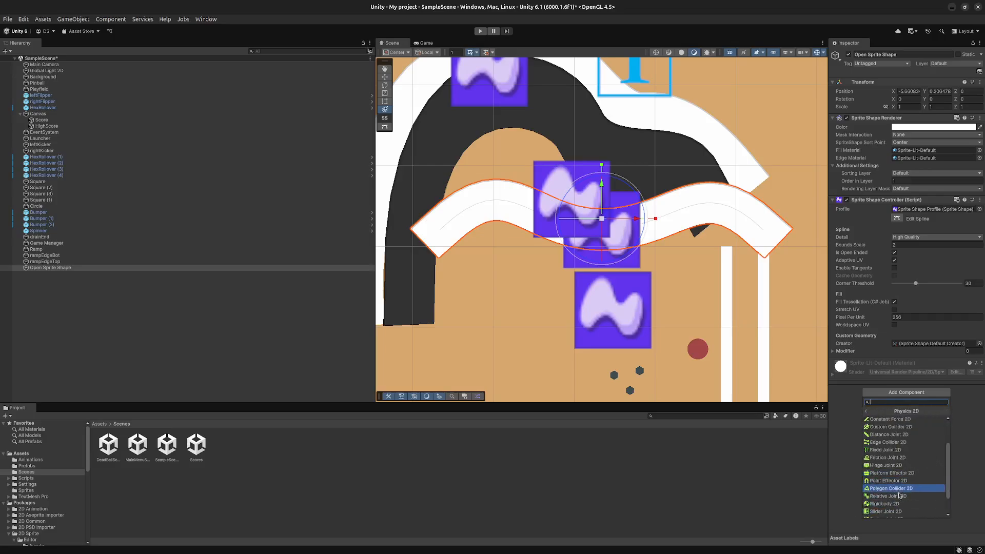
pyautogui.scroll(-3, 901, 492)
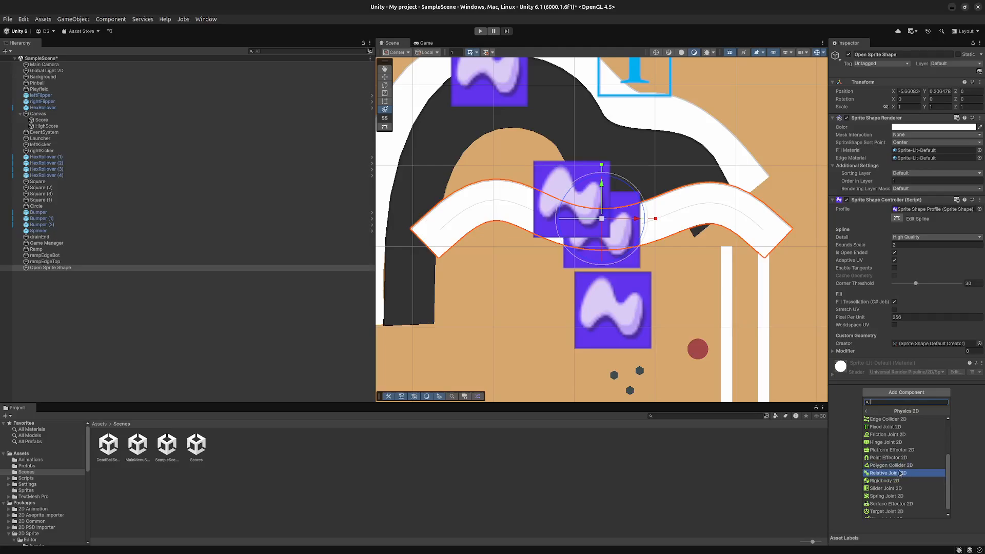
pyautogui.click(893, 466)
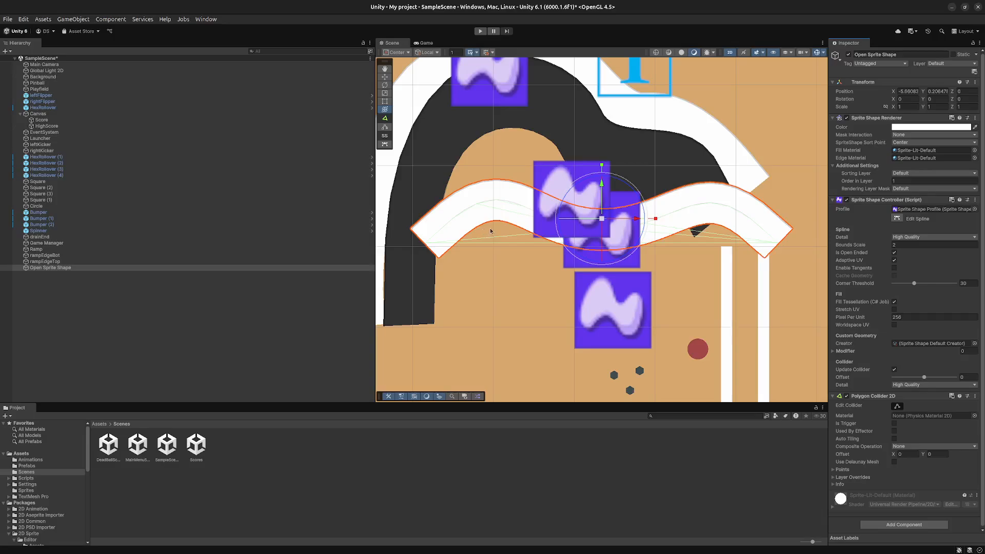
pyautogui.scroll(1, 490, 230)
pyautogui.scroll(-1, 490, 230)
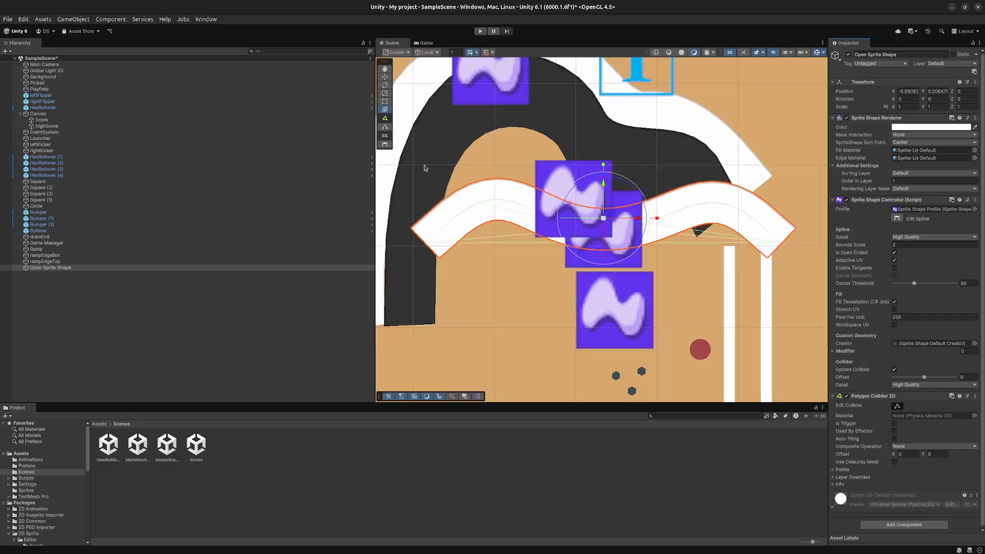
# - Try to reshape the open Sprite Shape's spline by lowering its left end point and moving the middle point up and left
pyautogui.click(385, 144)
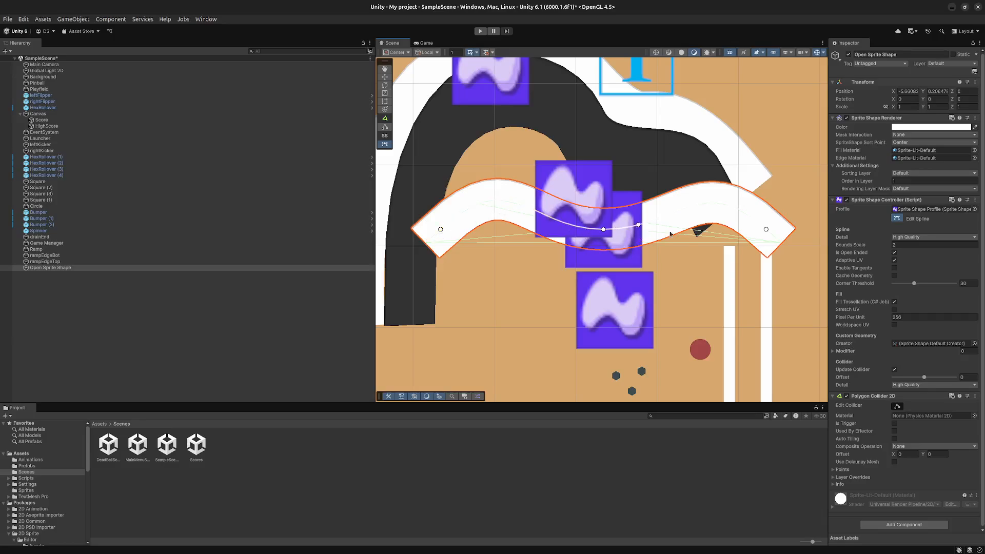
pyautogui.click(440, 230)
pyautogui.moveTo(440, 230)
pyautogui.mouseDown()
pyautogui.moveTo(430, 222)
pyautogui.moveTo(438, 243)
pyautogui.mouseUp()
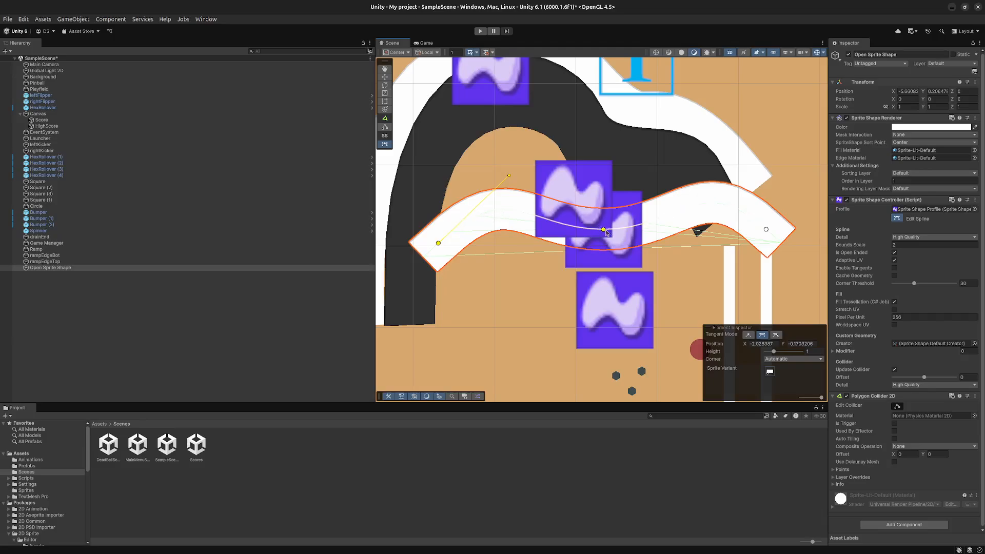
pyautogui.moveTo(603, 229); pyautogui.dragTo(551, 208)
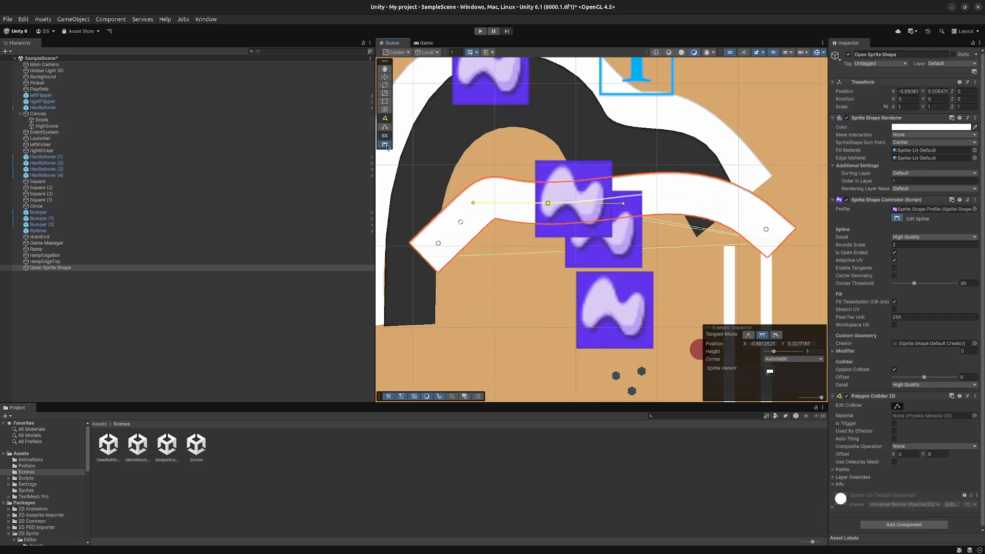
pyautogui.click(385, 144)
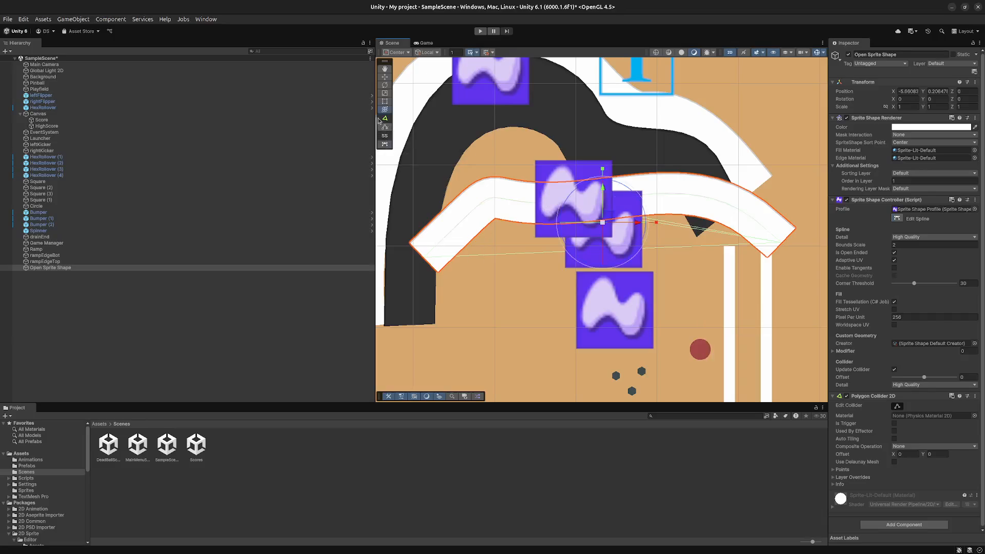
# - Try to move the lower-left vertex of the open Sprite Shape's polygon collider to the shape's end corner, and save the scene
pyautogui.click(385, 127)
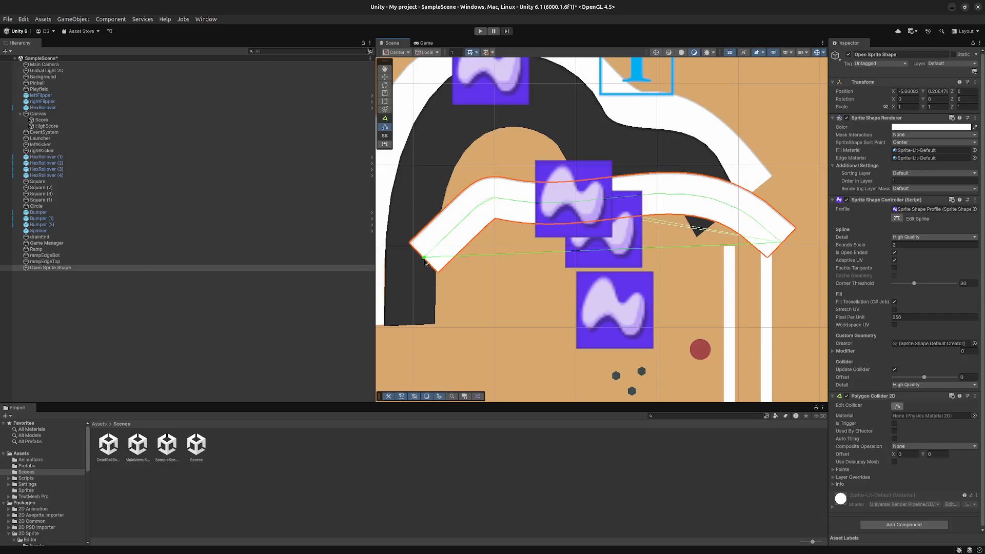
pyautogui.moveTo(425, 258)
pyautogui.mouseDown()
pyautogui.moveTo(406, 242)
pyautogui.moveTo(432, 271)
pyautogui.mouseUp()
pyautogui.hotkey('ctrl', 's')
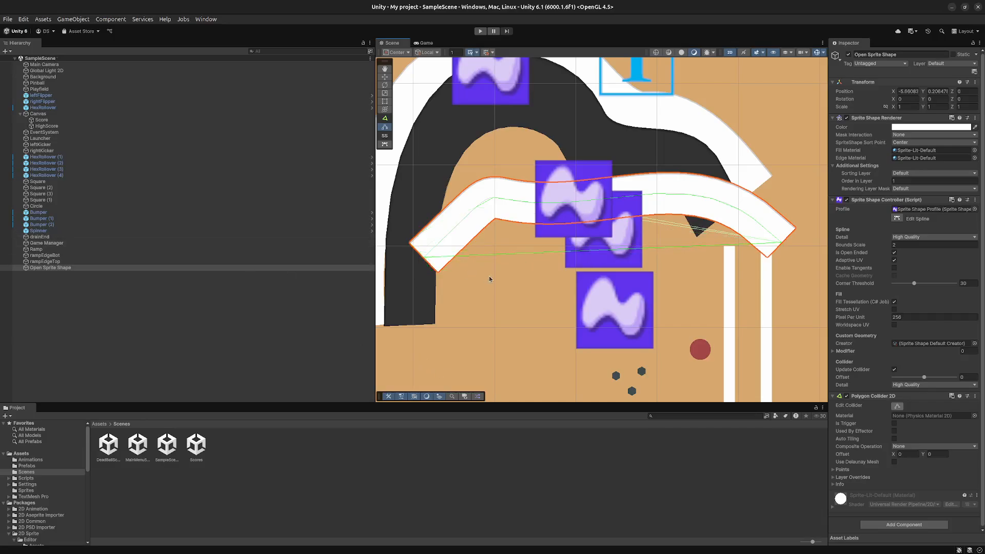
# - Undo the collider and spline edits on the open Sprite Shape, including the addition of its Polygon Collider 2D
pyautogui.hotkey('ctrl', 'z')
pyautogui.hotkey('ctrl', 'z')
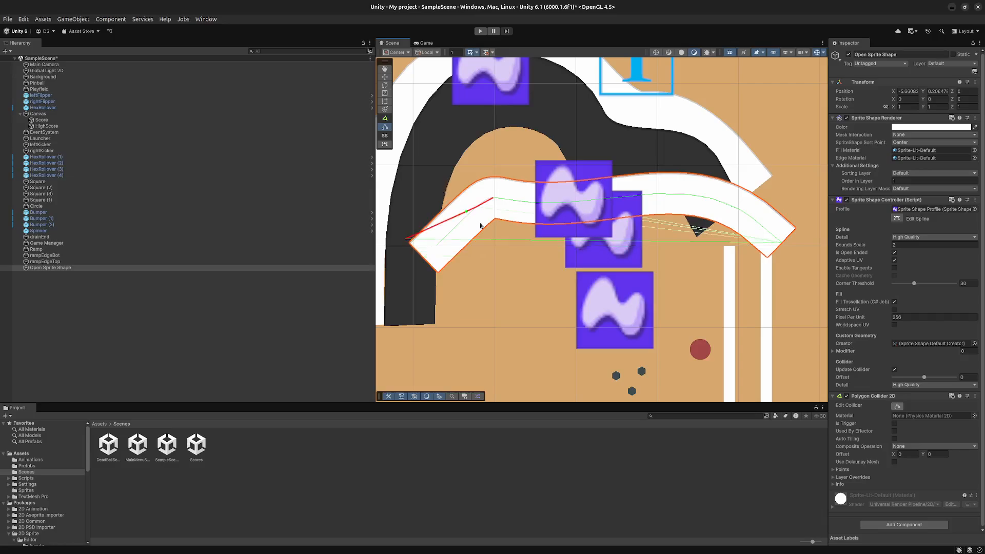
pyautogui.hotkey('ctrl', 'z')
pyautogui.hotkey('ctrl', 'z')
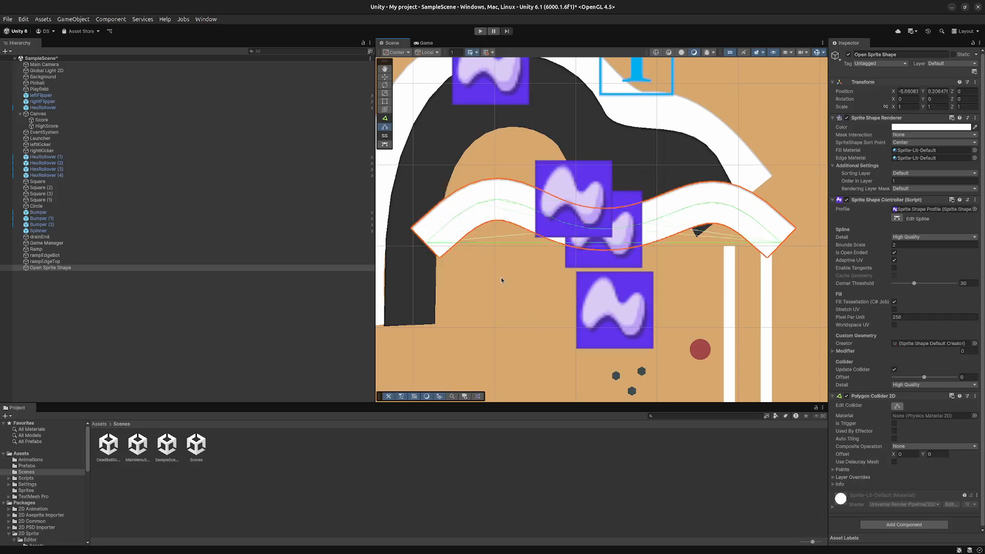
pyautogui.hotkey('ctrl', 'z')
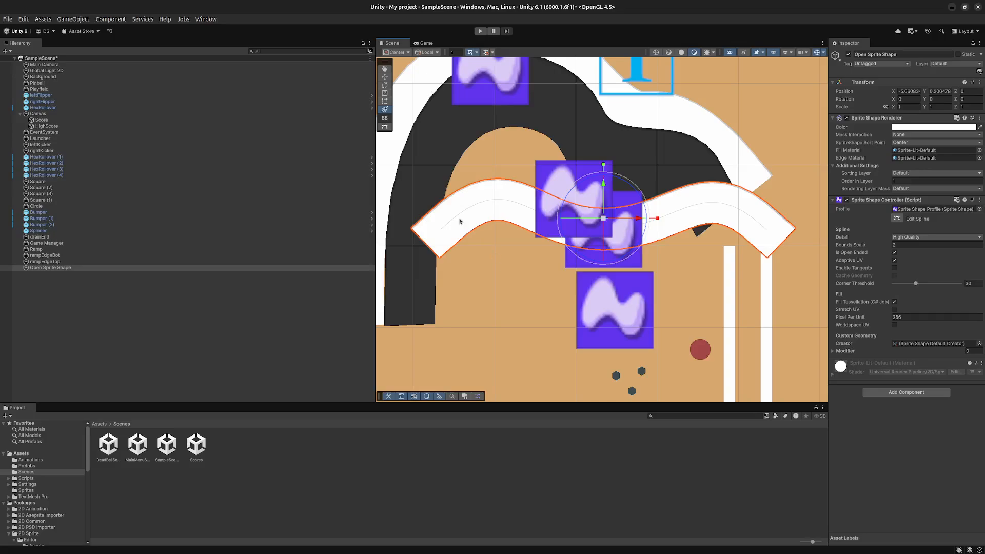
# - Add a Polygon Collider 2D component to the open Sprite Shape again
pyautogui.click(540, 251)
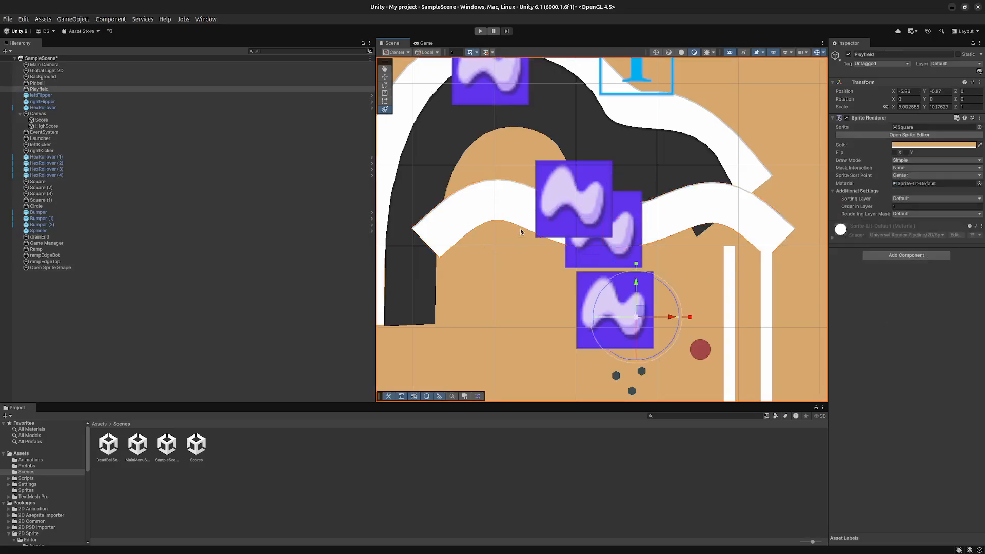
pyautogui.click(505, 211)
pyautogui.click(906, 391)
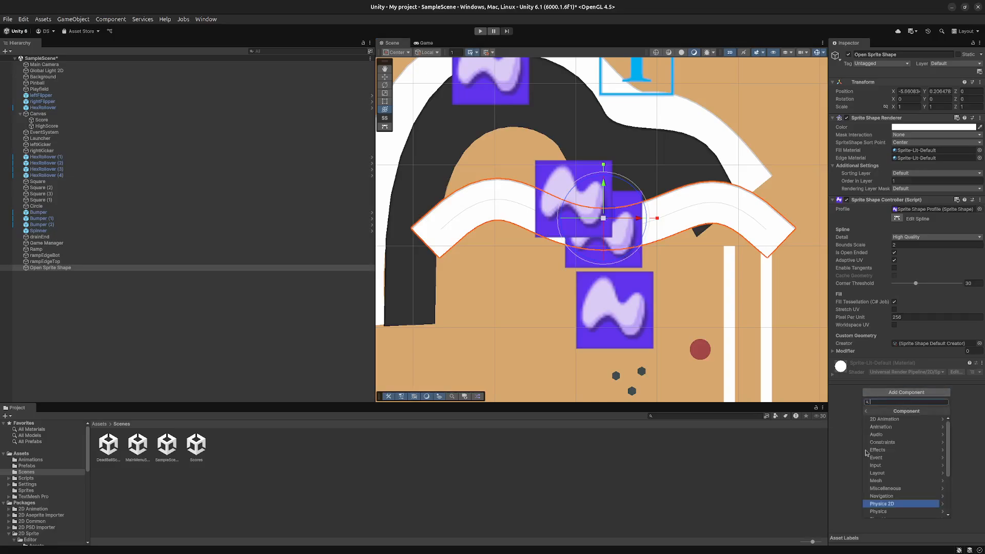
pyautogui.click(896, 505)
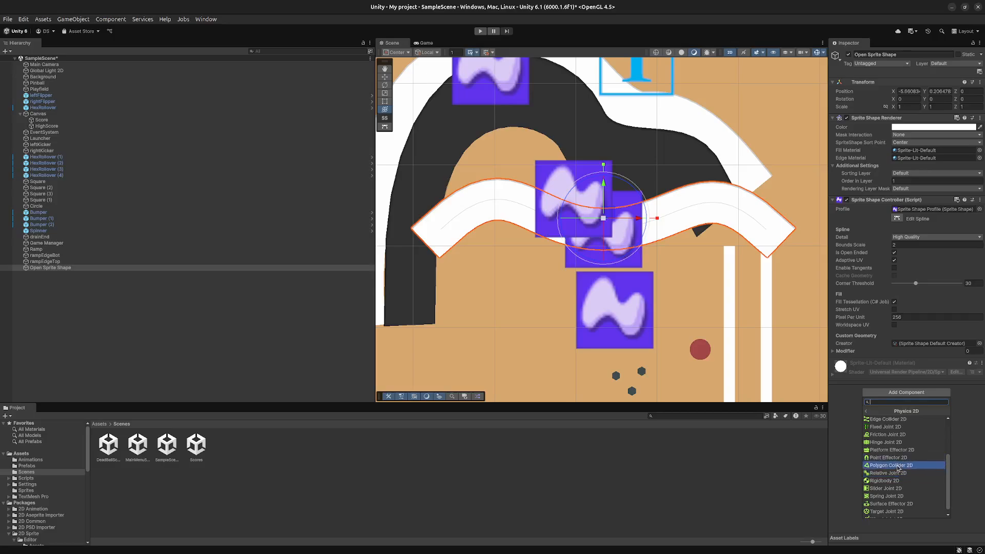
pyautogui.click(897, 465)
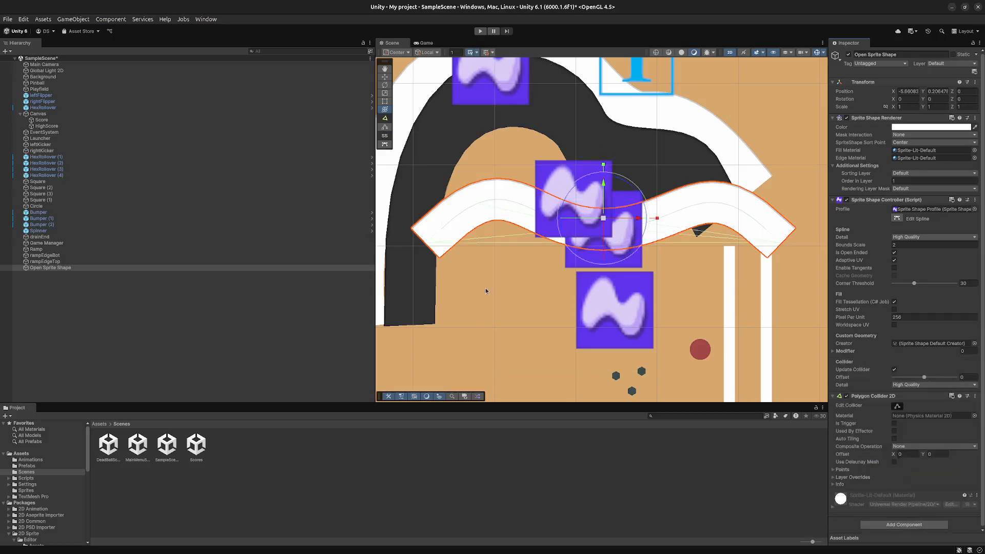
# - Try to pull the new polygon collider's left vertex outward beyond the shape's left end, and save the scene
pyautogui.click(384, 127)
pyautogui.moveTo(427, 243); pyautogui.dragTo(392, 252)
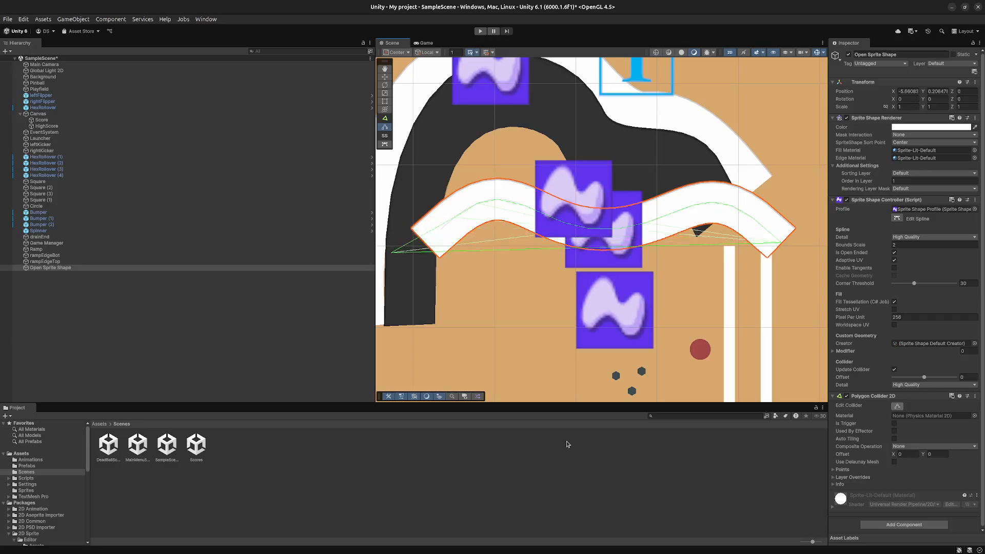
pyautogui.hotkey('ctrl', 's')
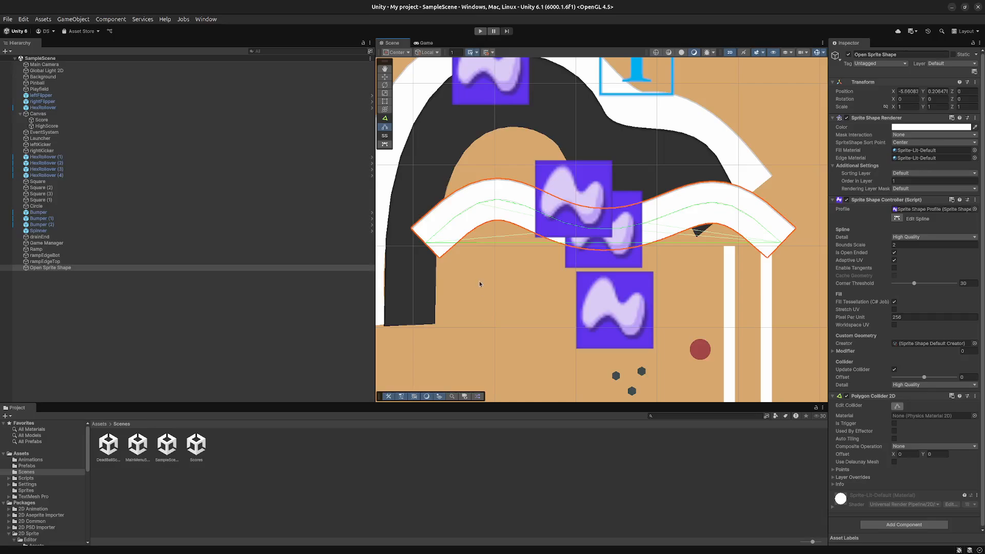
# - Delete the Open Sprite Shape object from the scene
pyautogui.click(151, 267)
pyautogui.press('Delete')
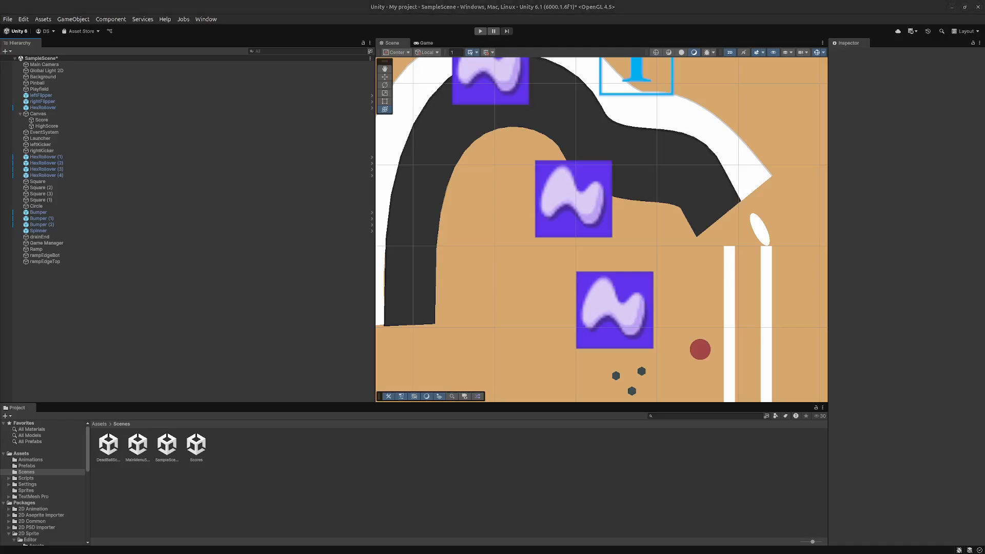
pyautogui.scroll(-5, 547, 279)
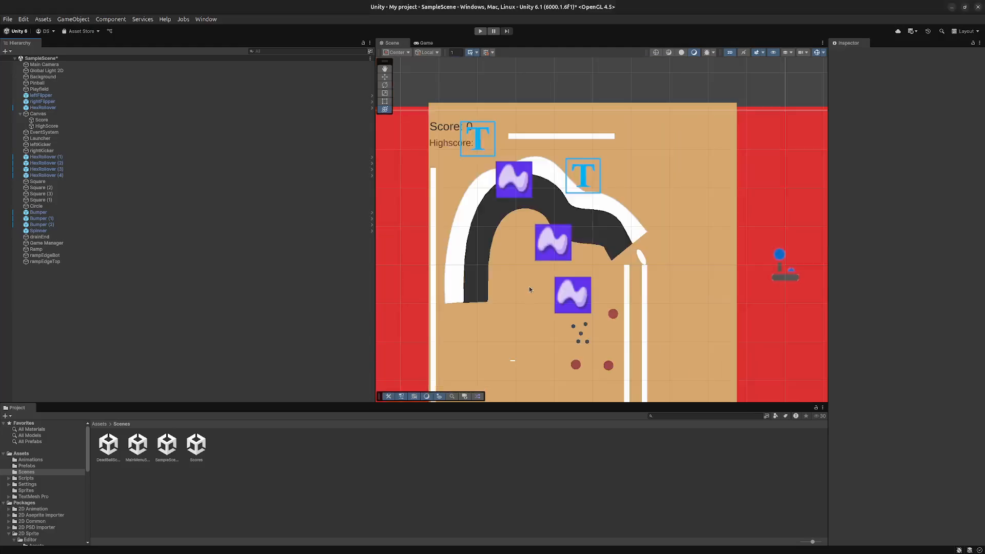
pyautogui.moveTo(528, 286); pyautogui.dragTo(534, 237, button='middle')
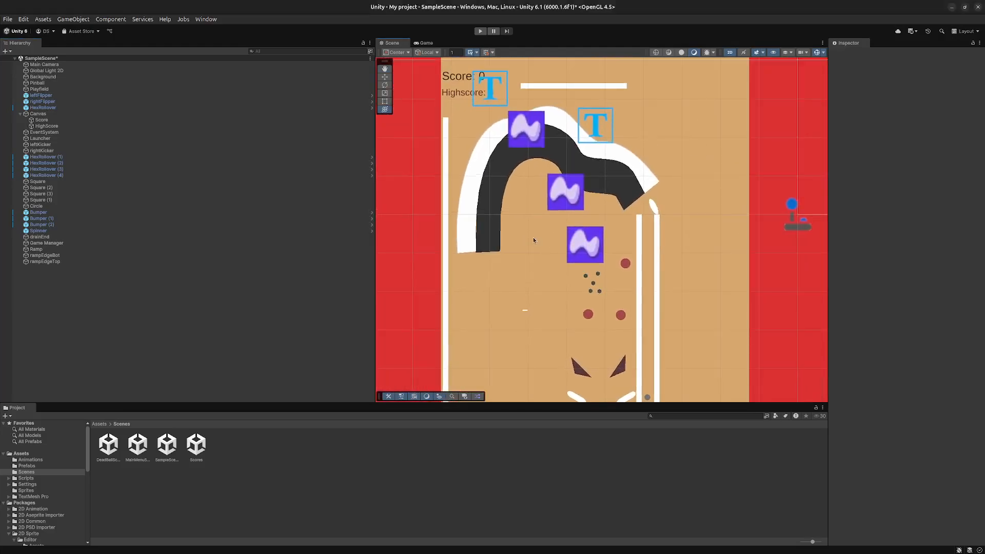
# - Examine the Ramp's components and the scripts in the Scripts/Game folder, including DeadBall, LauncherController and restartBtn
pyautogui.click(517, 203)
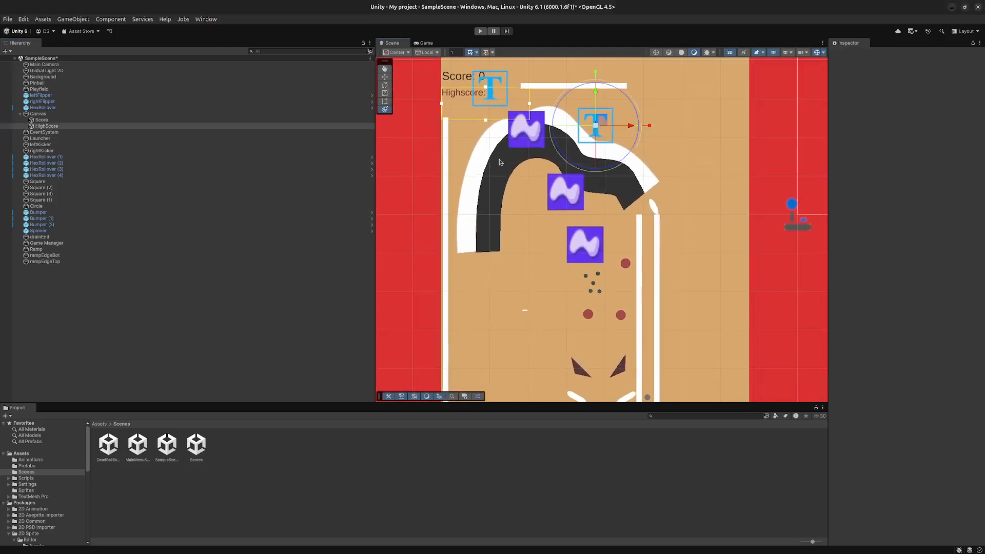
pyautogui.click(483, 247)
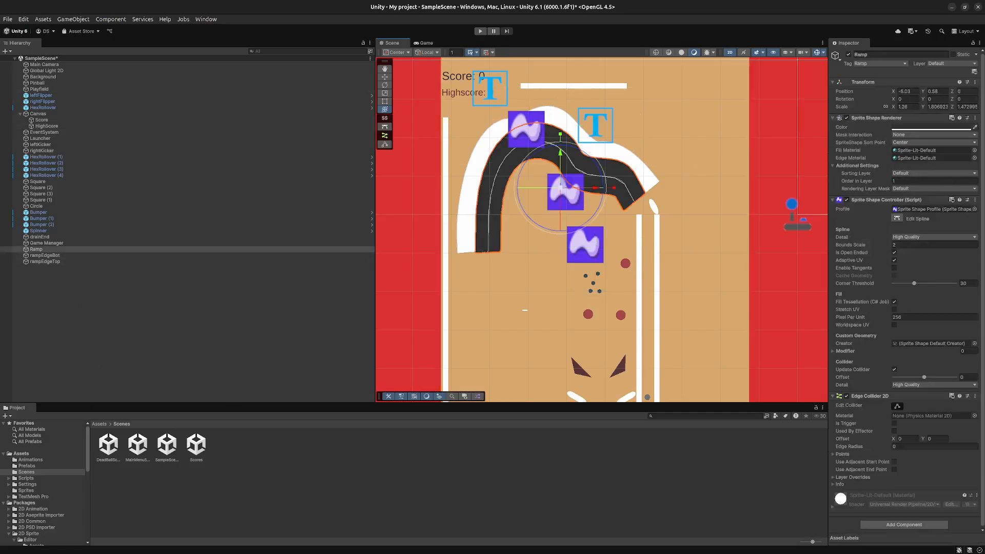
pyautogui.click(31, 491)
pyautogui.click(39, 479)
pyautogui.doubleClick(108, 446)
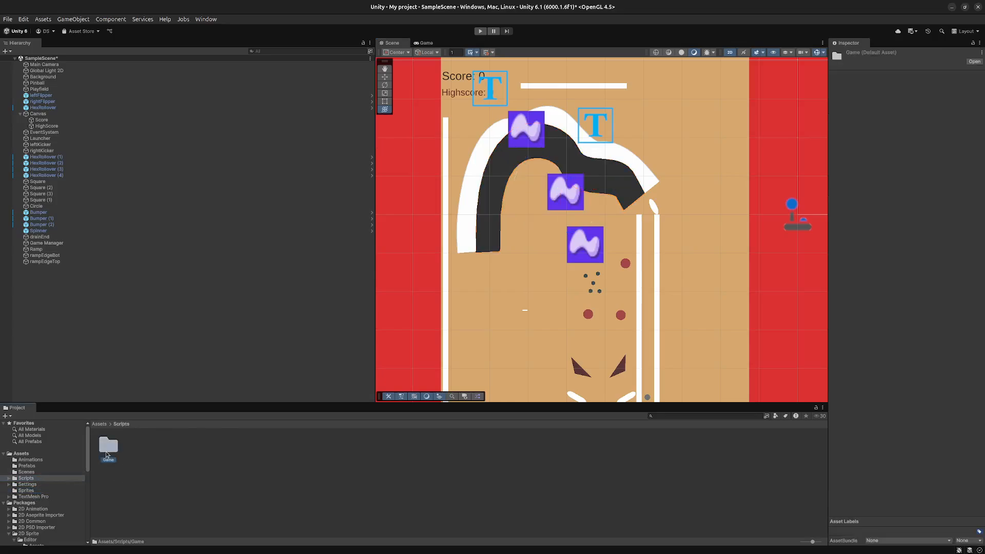
pyautogui.click(109, 446)
pyautogui.click(129, 450)
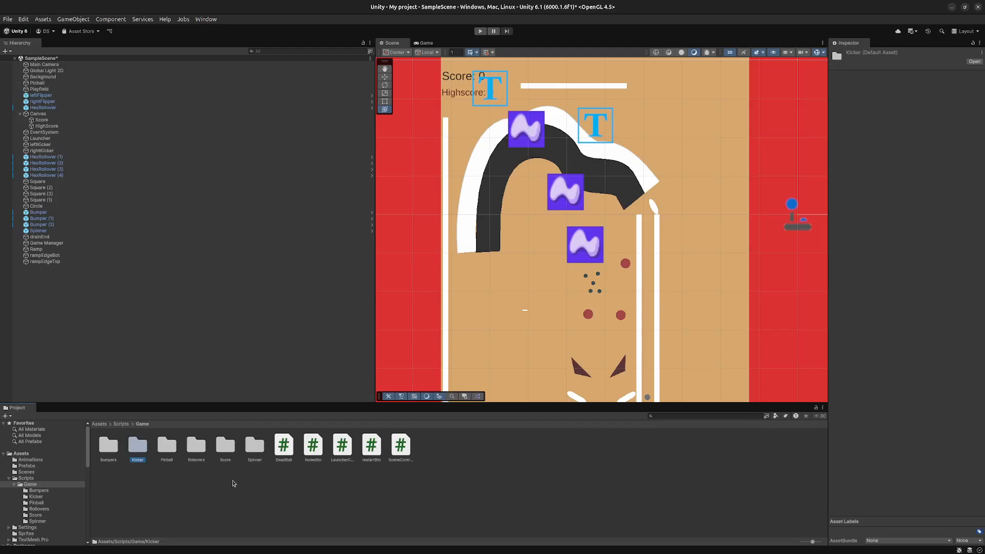
pyautogui.click(255, 448)
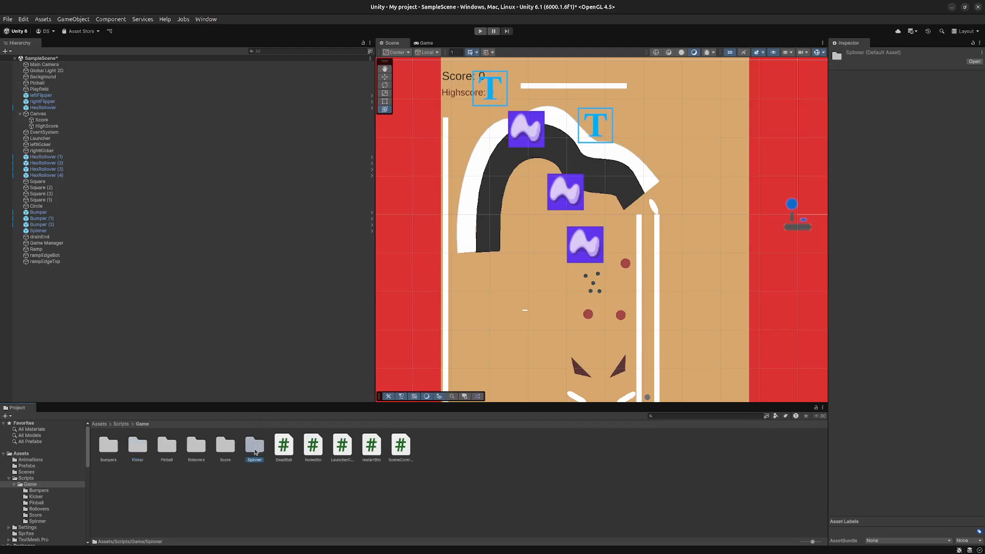
pyautogui.click(284, 458)
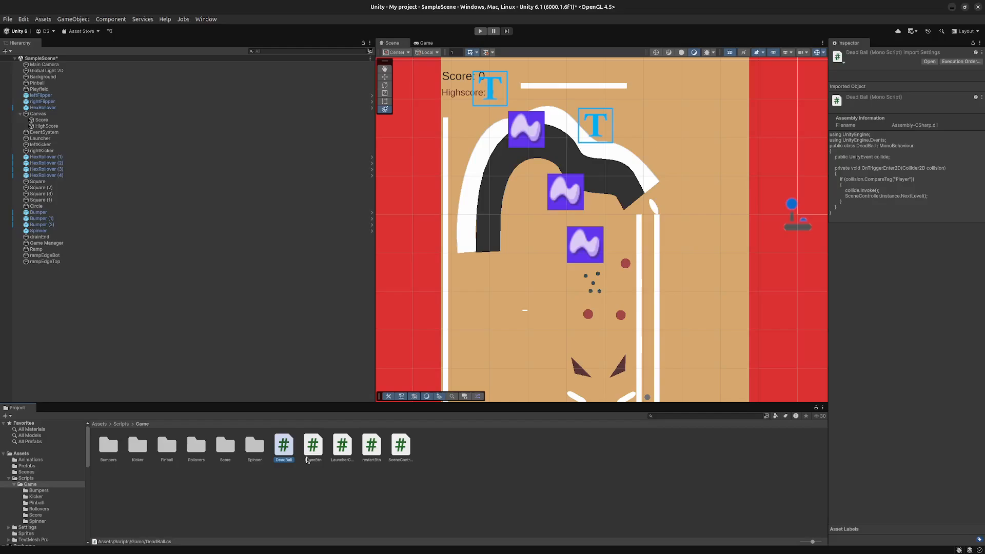
pyautogui.click(313, 458)
pyautogui.click(340, 458)
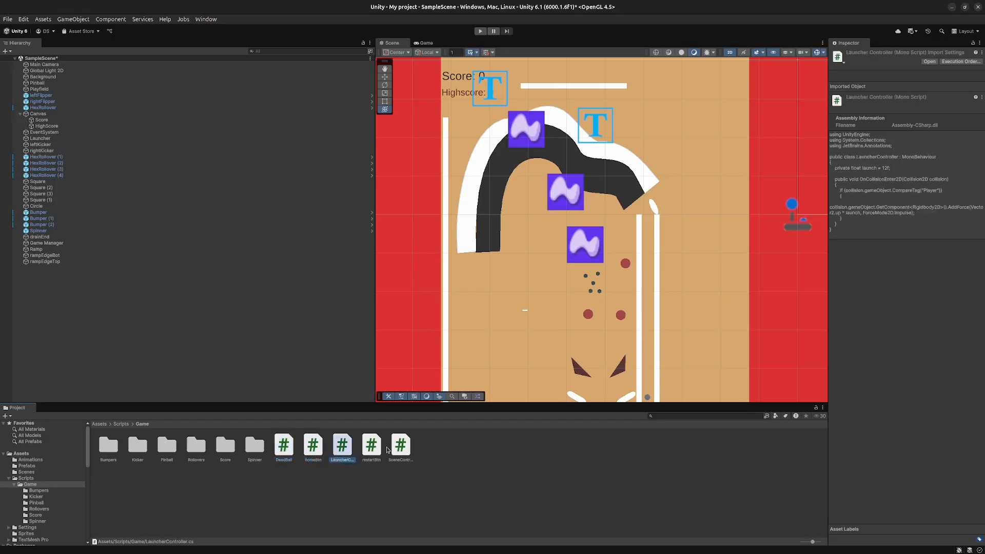
pyautogui.click(378, 454)
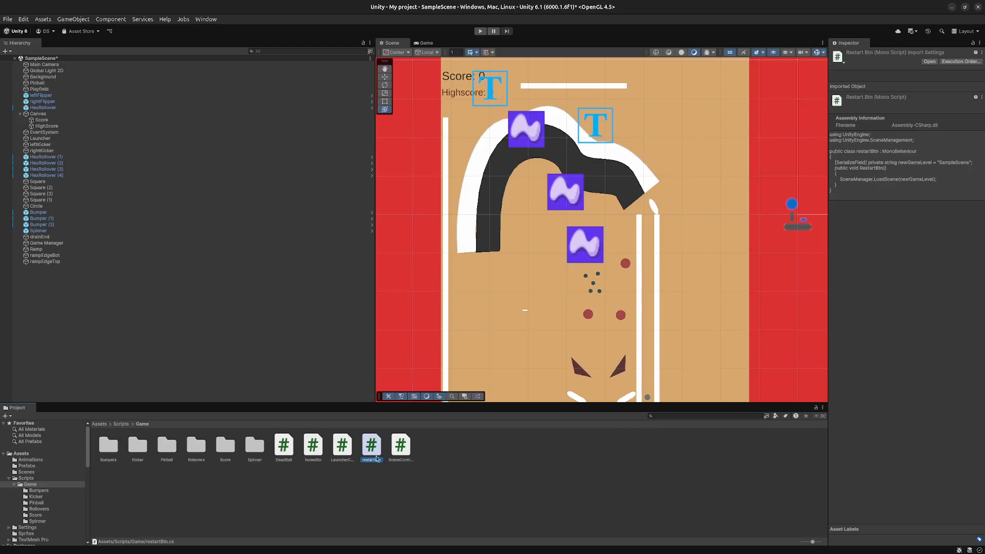
# - Delete the Ramp, rampEdgeTop and rampEdgeBot objects from the pinball table
pyautogui.click(491, 202)
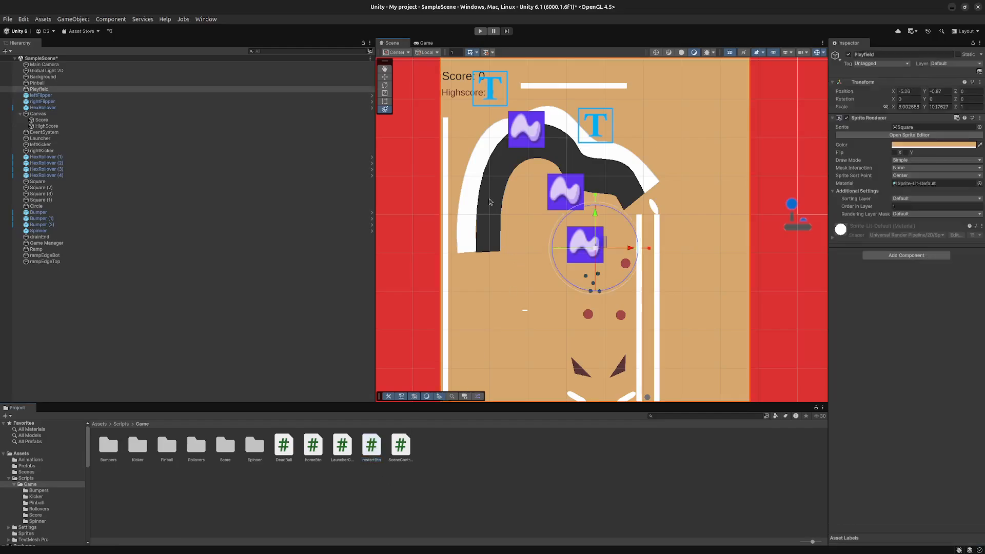
pyautogui.click(490, 215)
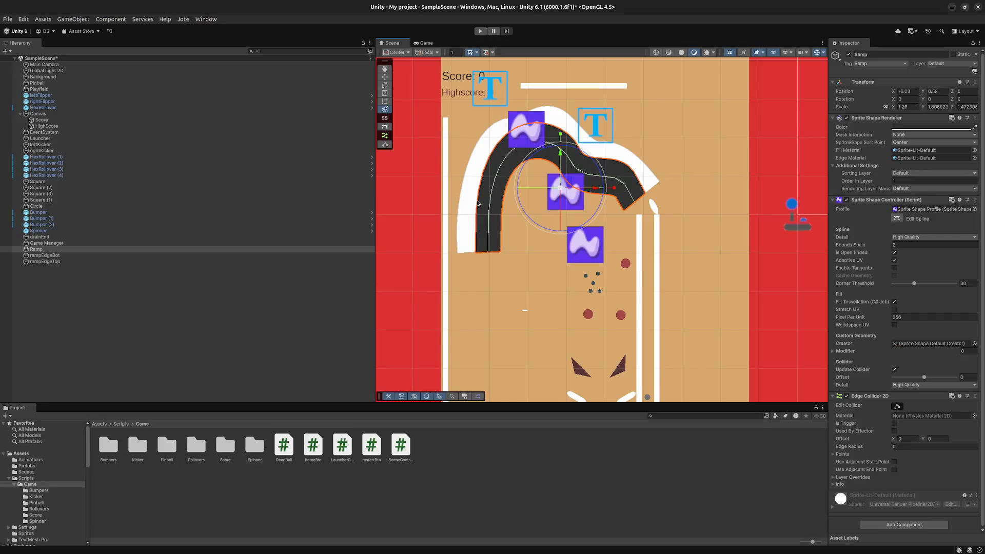
pyautogui.press('Delete')
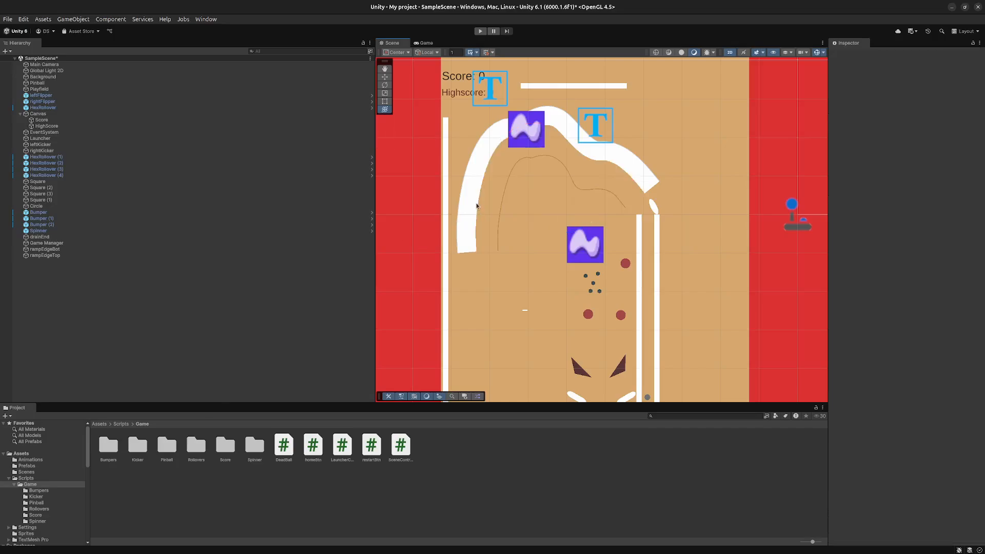
pyautogui.click(467, 206)
pyautogui.click(471, 227)
pyautogui.press('Delete')
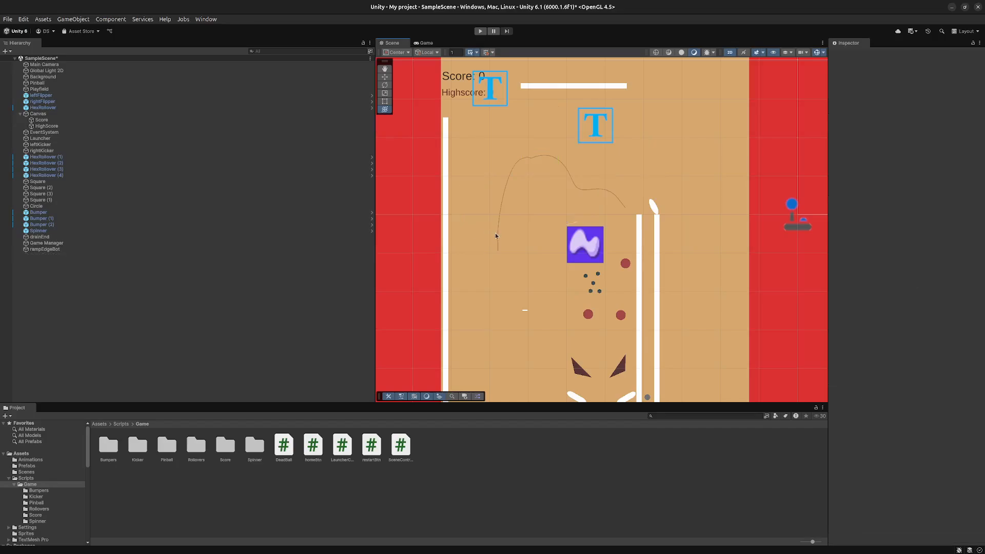
pyautogui.click(494, 232)
pyautogui.press('Delete')
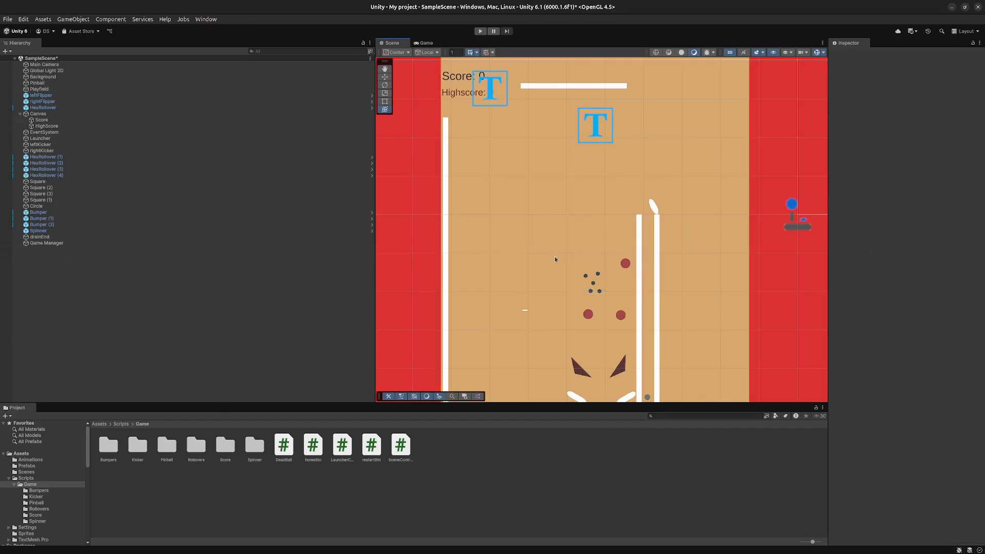
# - Move the launcher lane's right wall, Square (1), near the playfield's right edge, to about X -1.587, Y -2.51
pyautogui.moveTo(544, 274); pyautogui.dragTo(512, 255, button='middle')
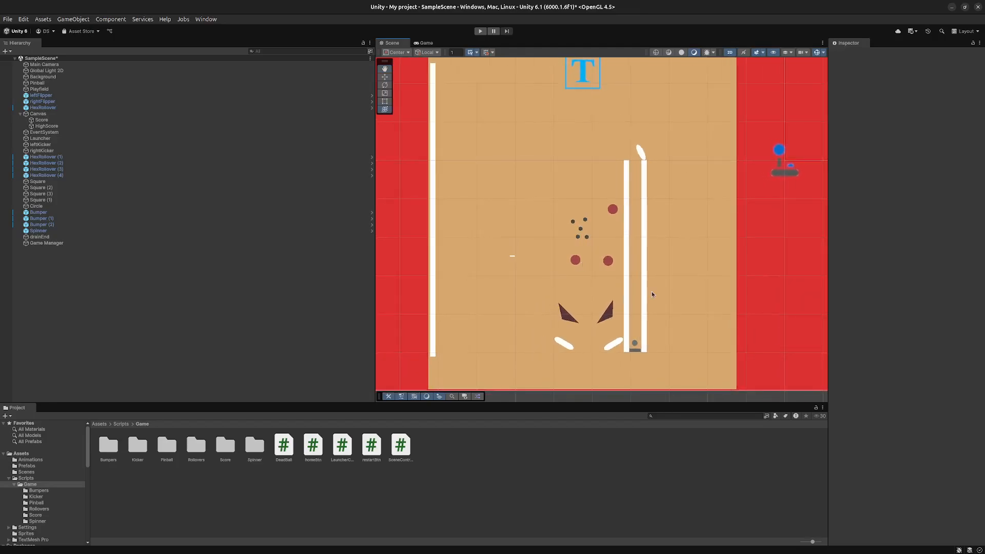
pyautogui.moveTo(680, 376); pyautogui.dragTo(561, 269)
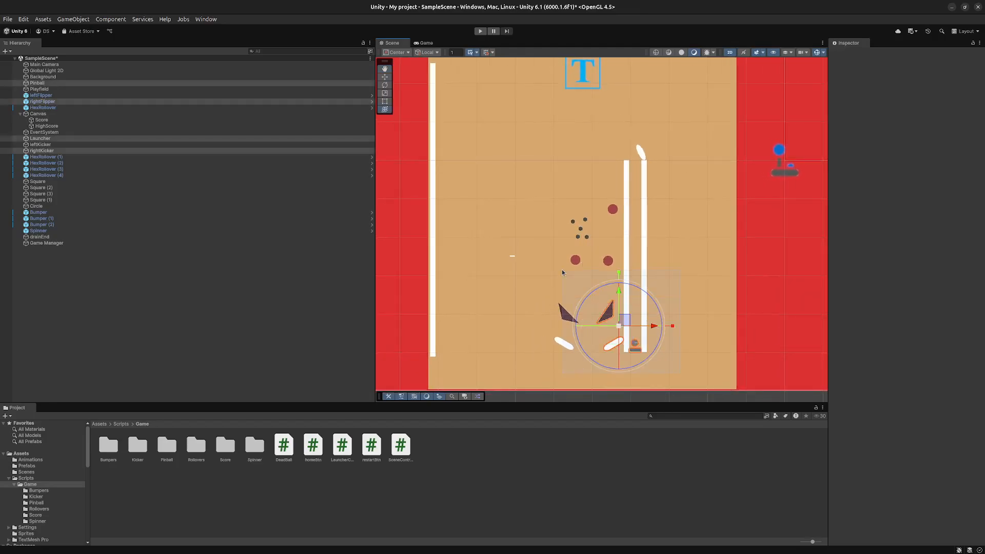
pyautogui.click(639, 327)
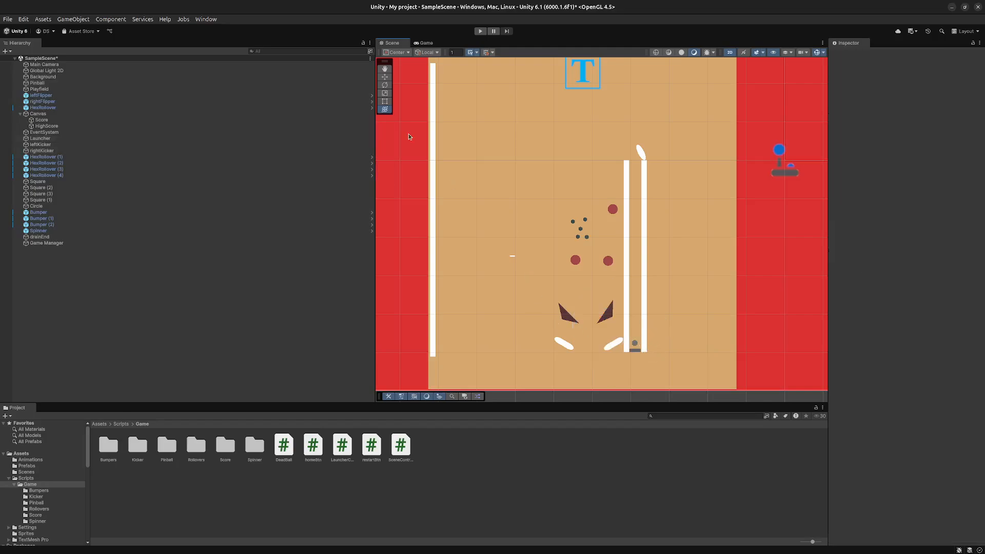
pyautogui.click(644, 288)
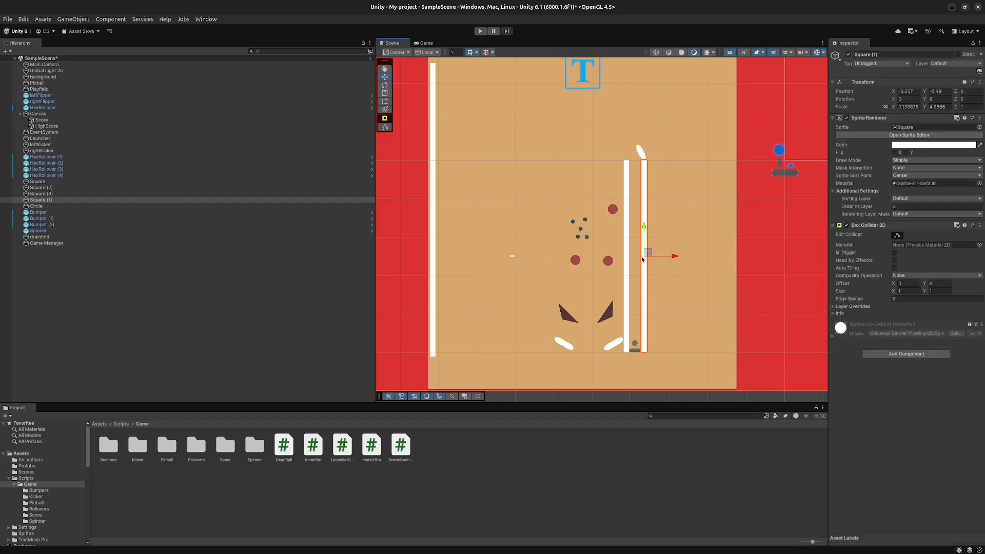
pyautogui.moveTo(645, 255); pyautogui.dragTo(728, 253)
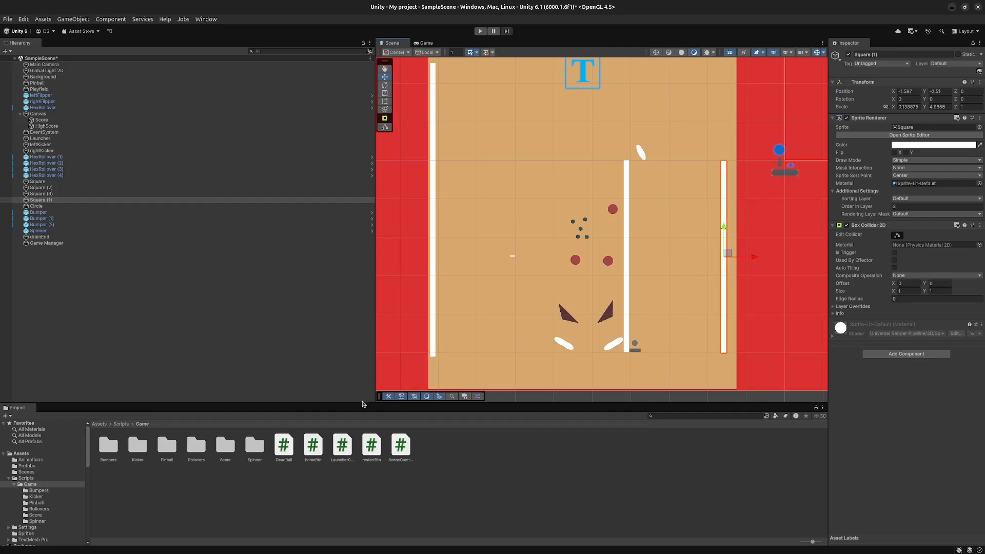
# - Play-test the game, return from the Game Over screen to the main menu, and stop the test
pyautogui.click(480, 31)
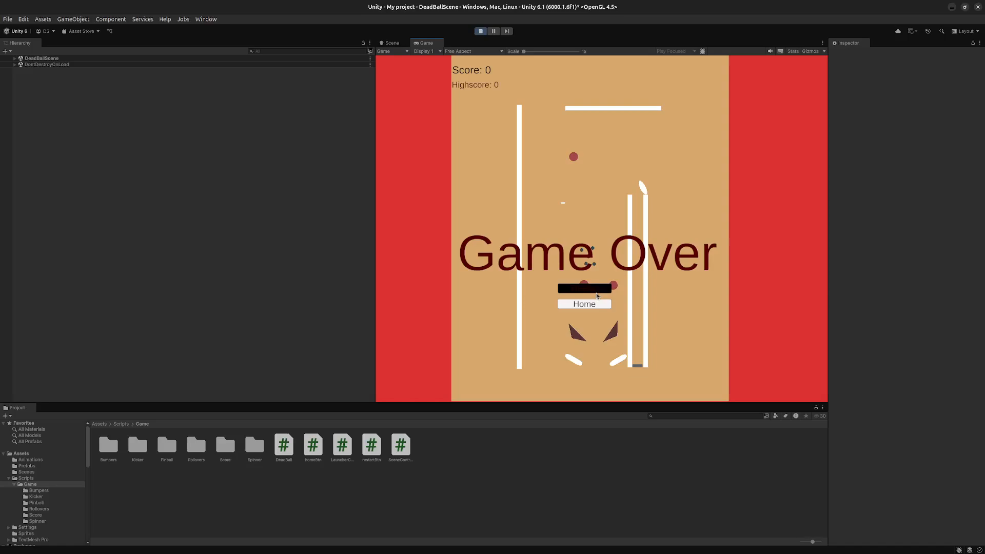
pyautogui.click(589, 304)
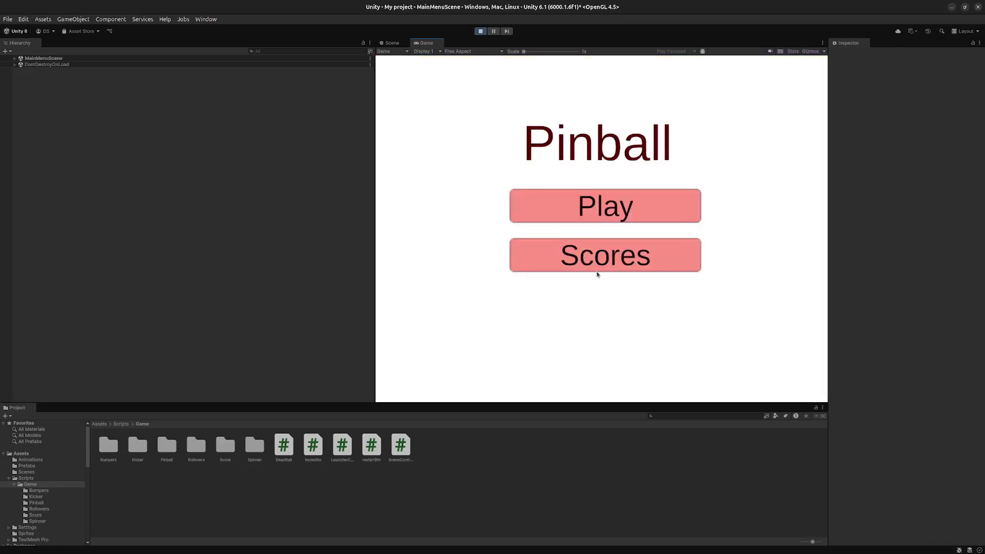
pyautogui.click(481, 32)
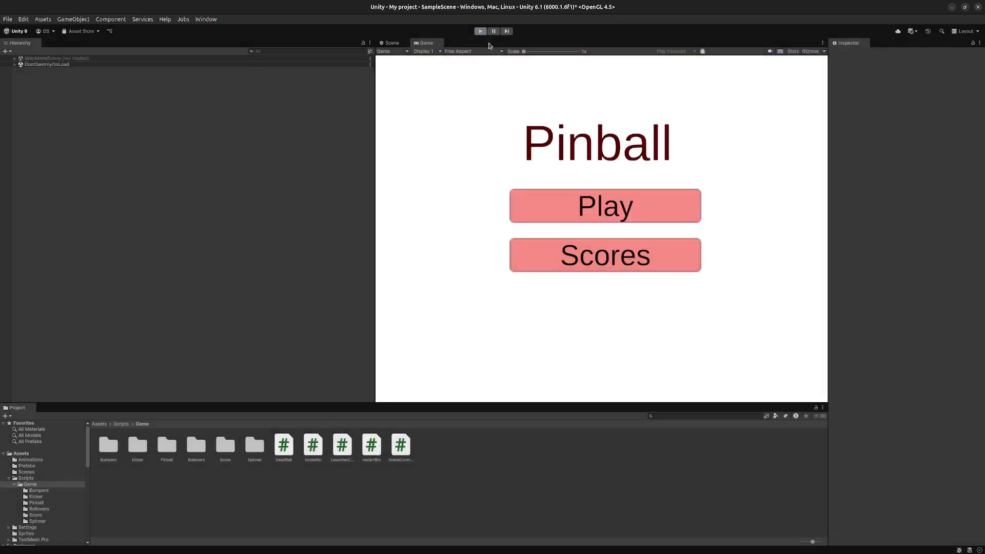
# - Move the Spinner to about X -6.61, Y -2.51, and the left wall, Square (2), inward to about X -6.79, Y -1.16
pyautogui.click(512, 256)
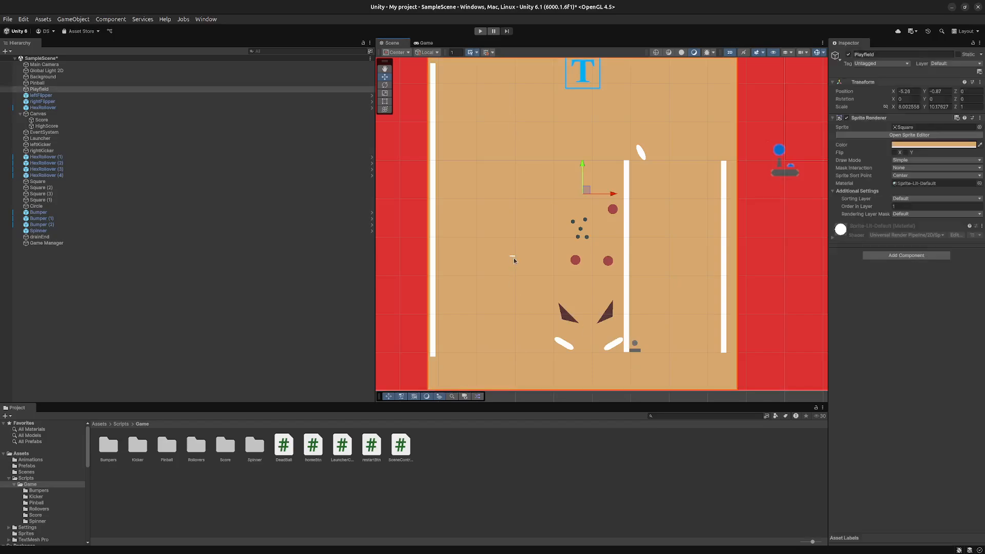
pyautogui.click(512, 257)
pyautogui.moveTo(515, 255); pyautogui.dragTo(536, 258)
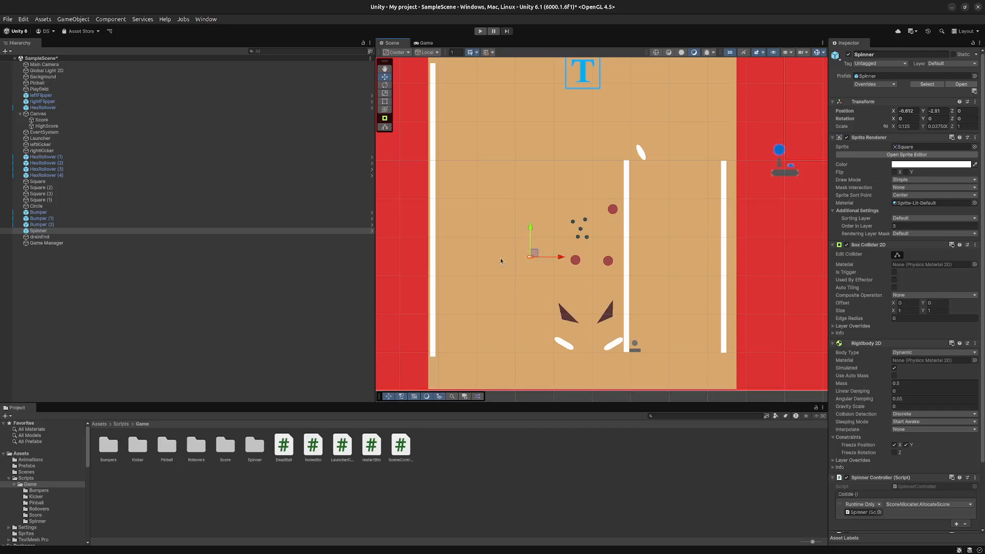
pyautogui.click(433, 337)
pyautogui.moveTo(435, 208); pyautogui.dragTo(529, 204)
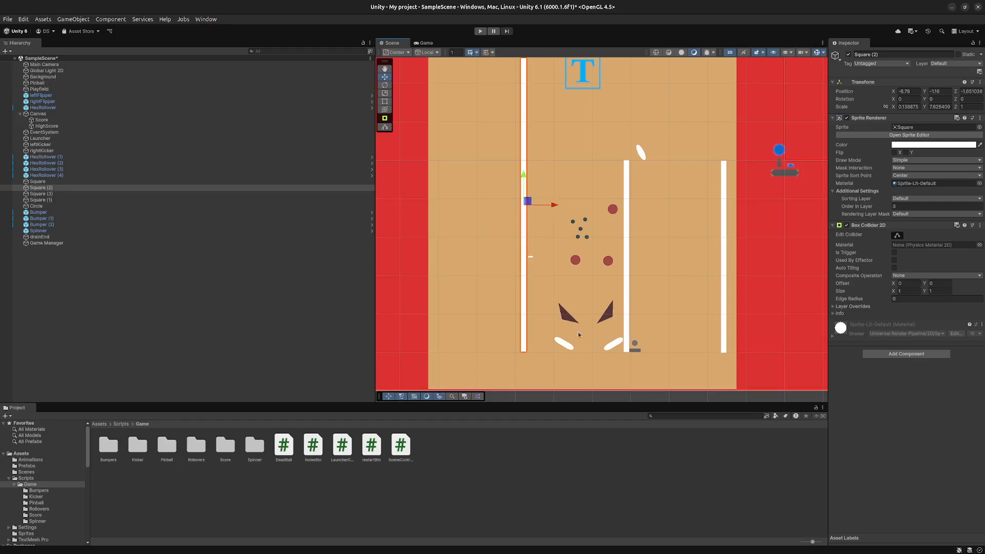
# - Create a prefab from the Launcher object in the Assets/Prefabs folder
pyautogui.click(634, 351)
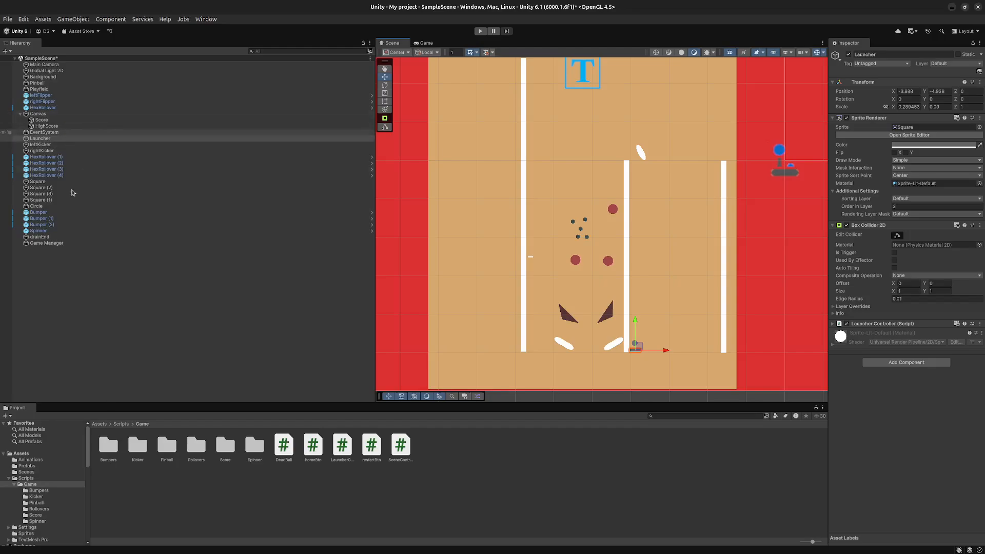
pyautogui.scroll(-5, 10, 487)
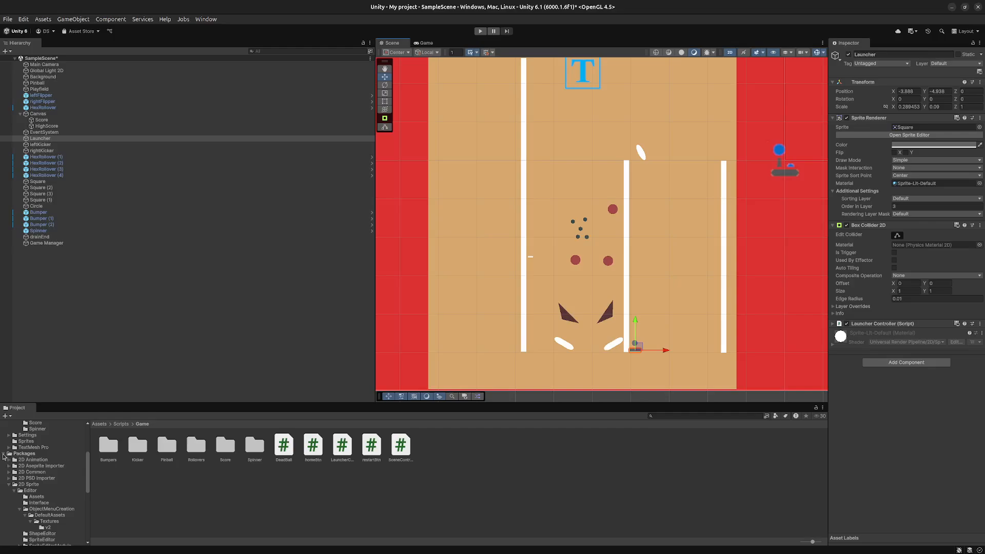
pyautogui.click(4, 454)
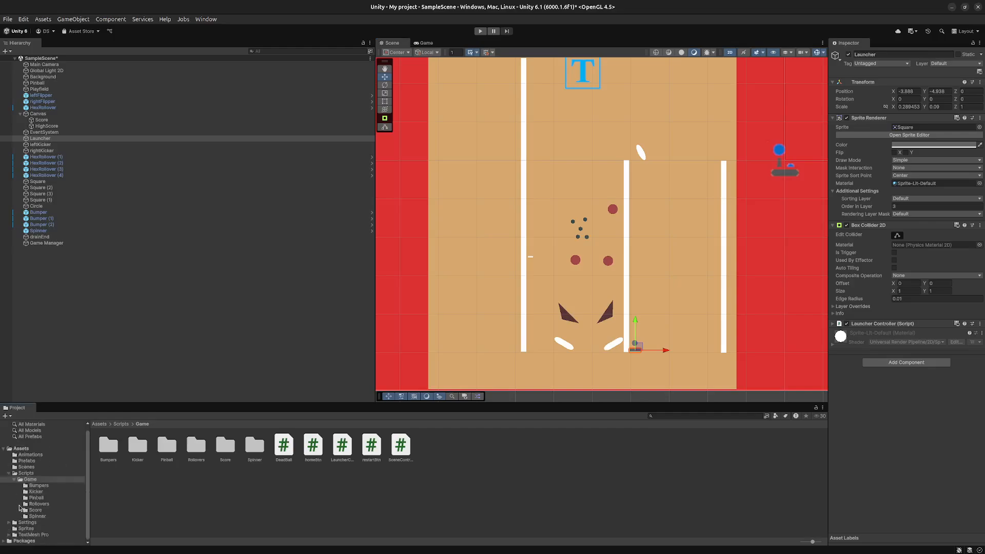
pyautogui.moveTo(43, 139); pyautogui.dragTo(35, 463)
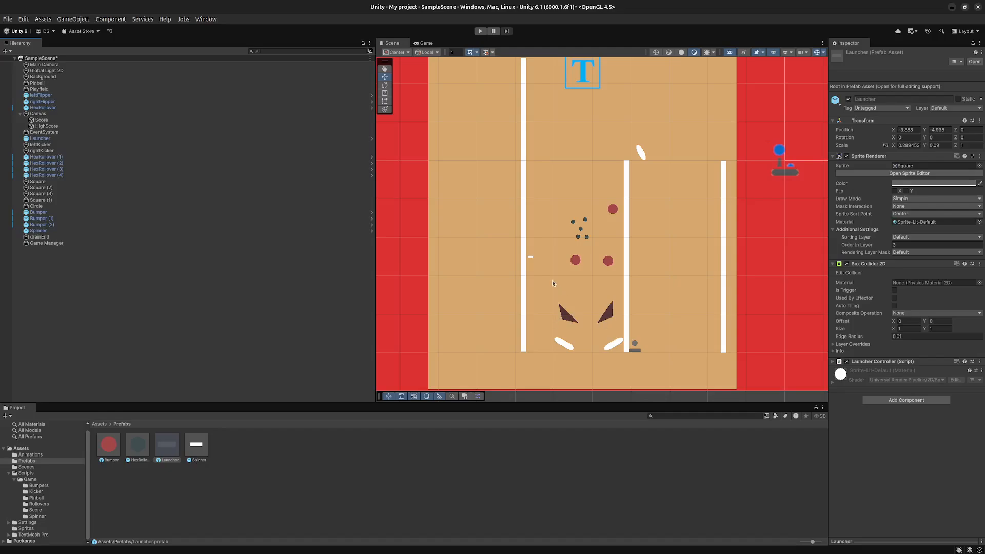
# - Move the Spinner to about X -4.87, Y -2.17, and the Square (2) wall to the playfield's lower-left corner, about X -9.13, Y -2.15
pyautogui.click(531, 257)
pyautogui.moveTo(531, 257); pyautogui.dragTo(601, 240)
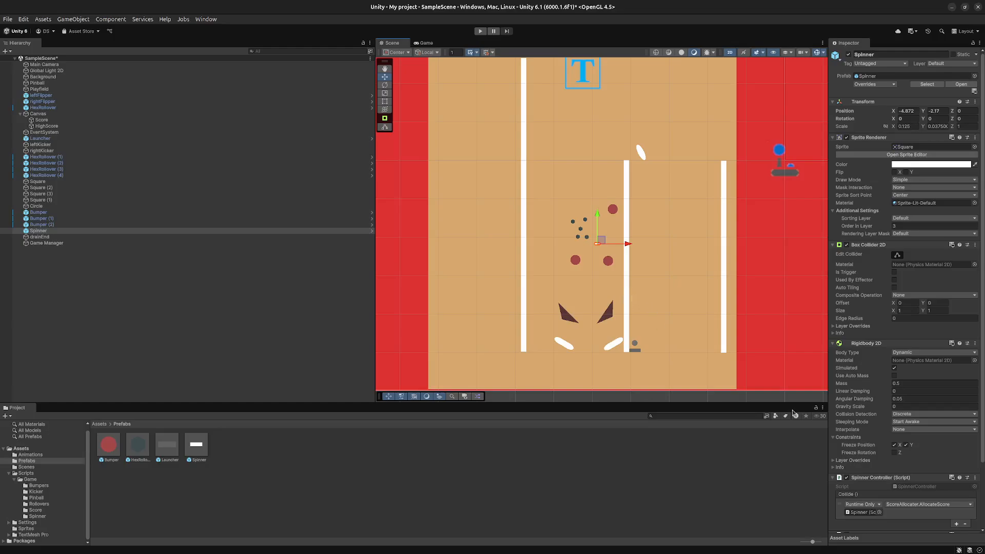
pyautogui.click(725, 364)
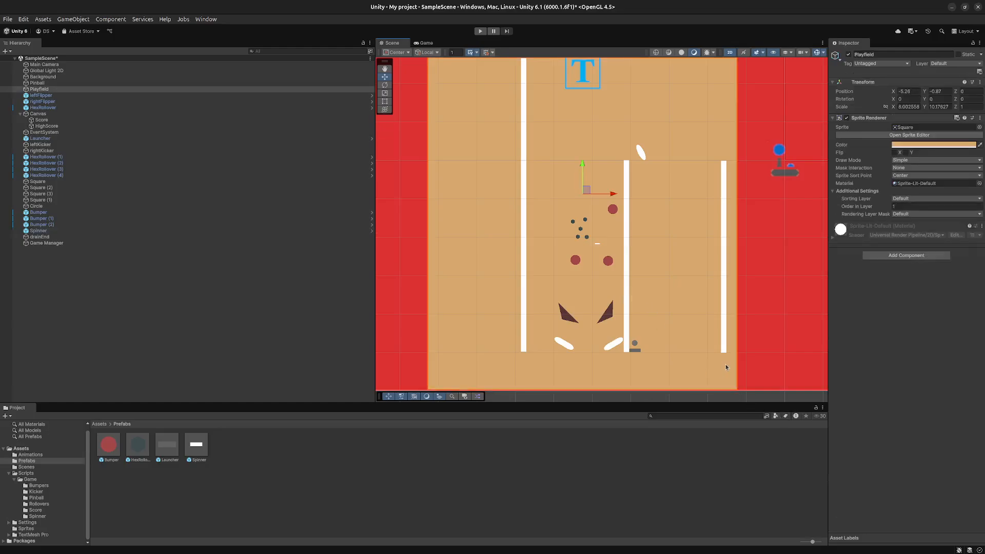
pyautogui.click(725, 349)
pyautogui.click(524, 337)
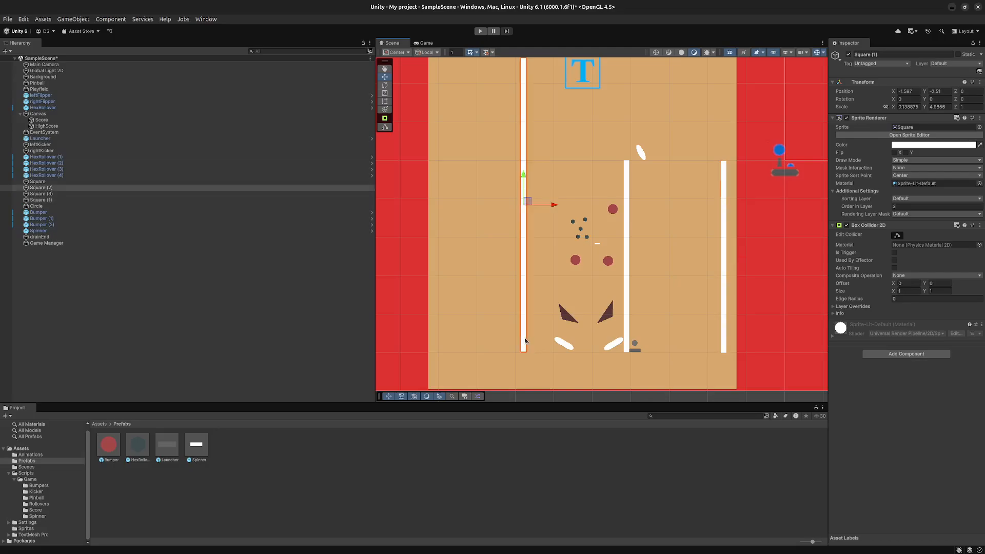
pyautogui.moveTo(526, 204); pyautogui.dragTo(438, 242)
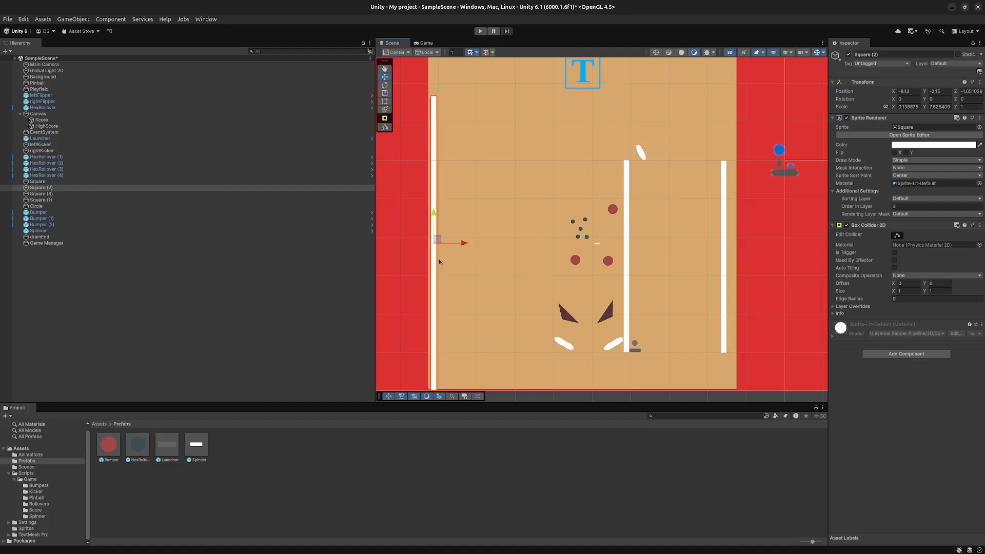
# - Move the drainEnd object down to the playfield's bottom edge, at about X -5.59, Y -6
pyautogui.scroll(-5, 659, 350)
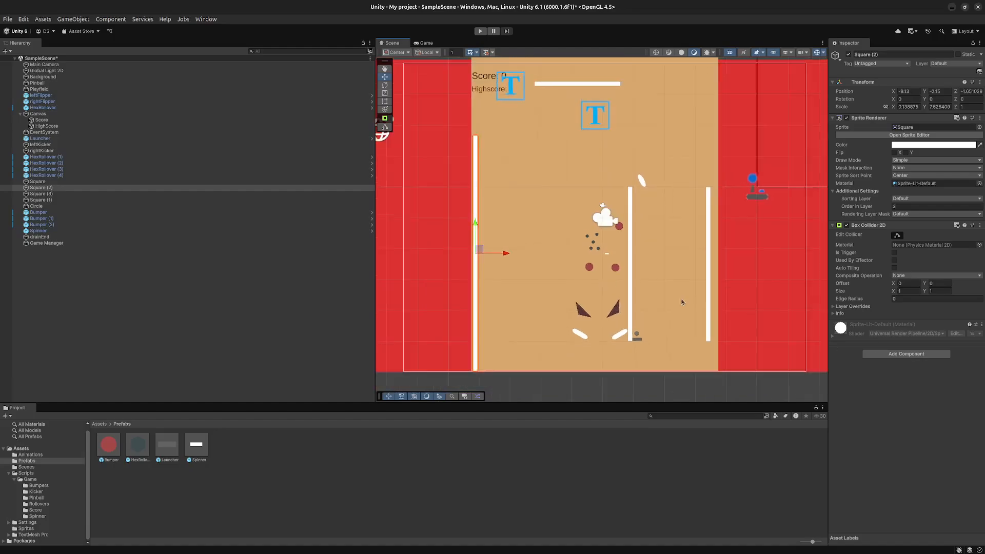
pyautogui.click(629, 238)
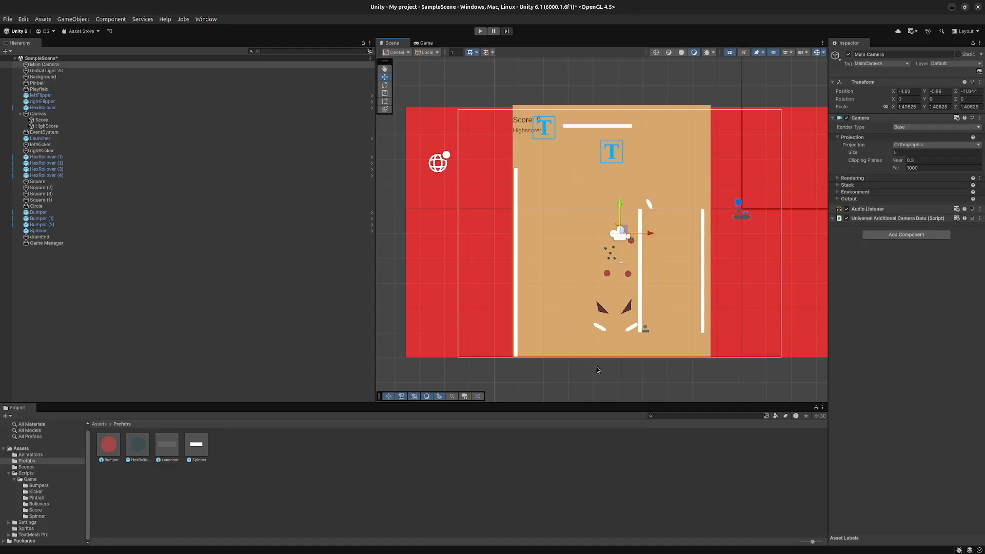
pyautogui.click(599, 327)
pyautogui.click(619, 336)
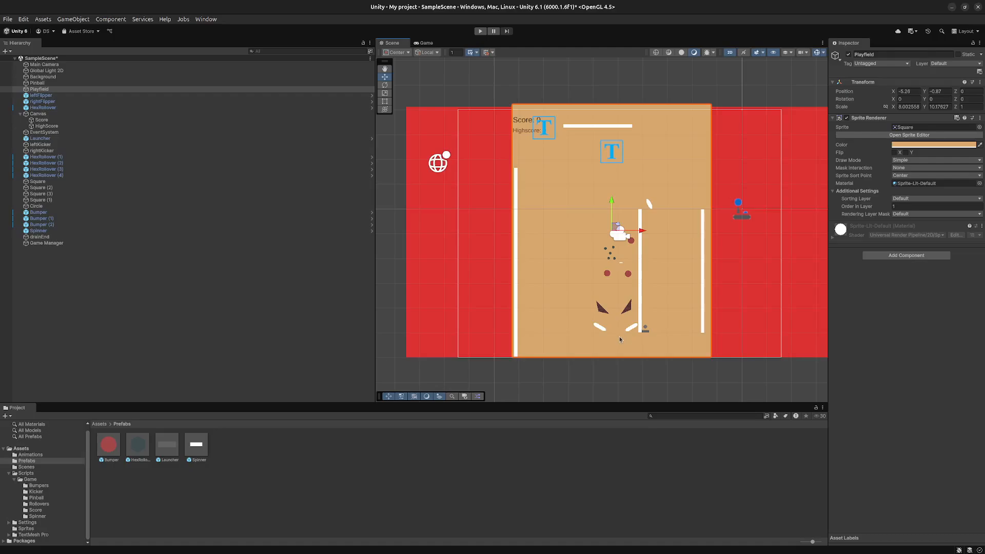
pyautogui.click(619, 335)
pyautogui.click(617, 335)
pyautogui.moveTo(607, 334); pyautogui.dragTo(608, 355)
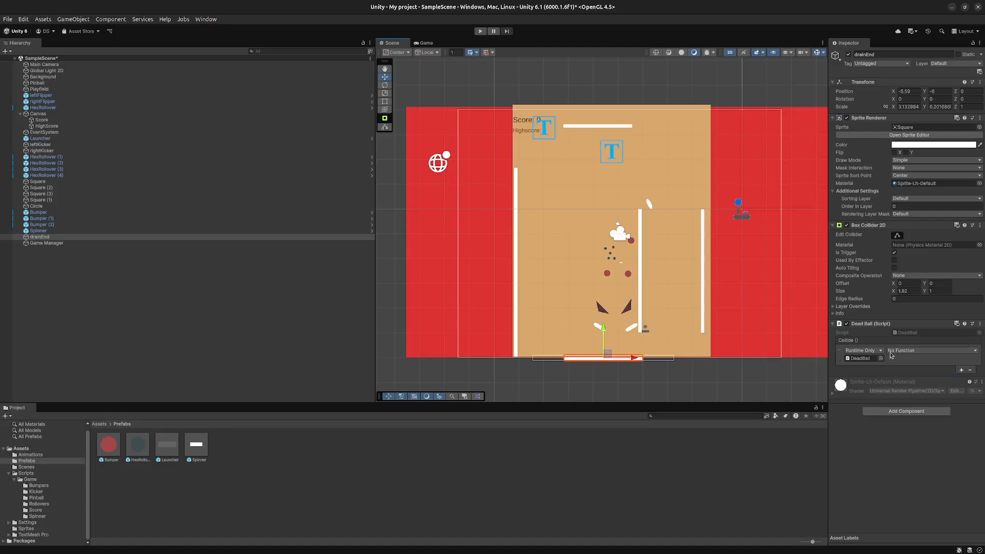
pyautogui.click(944, 292)
pyautogui.write('2')
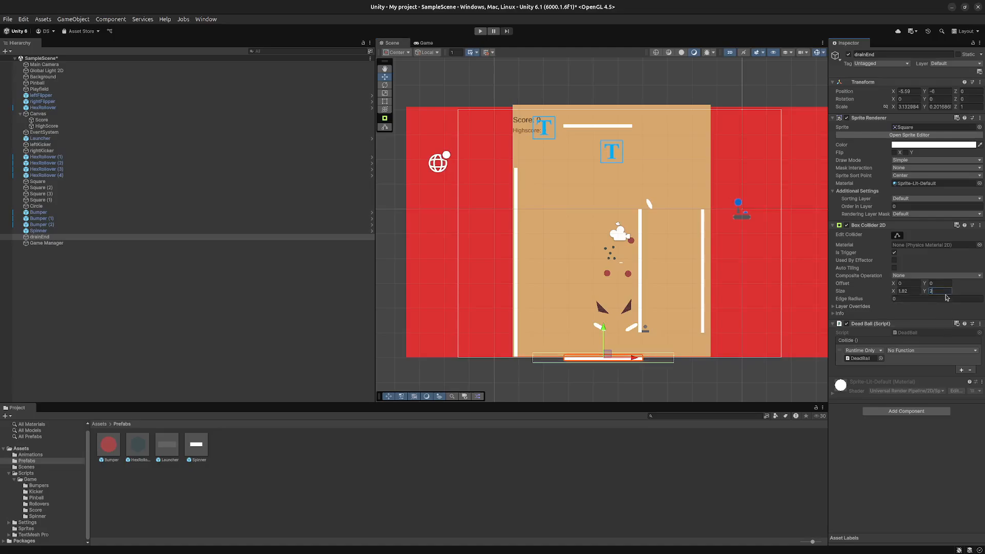
pyautogui.press('BackSpace')
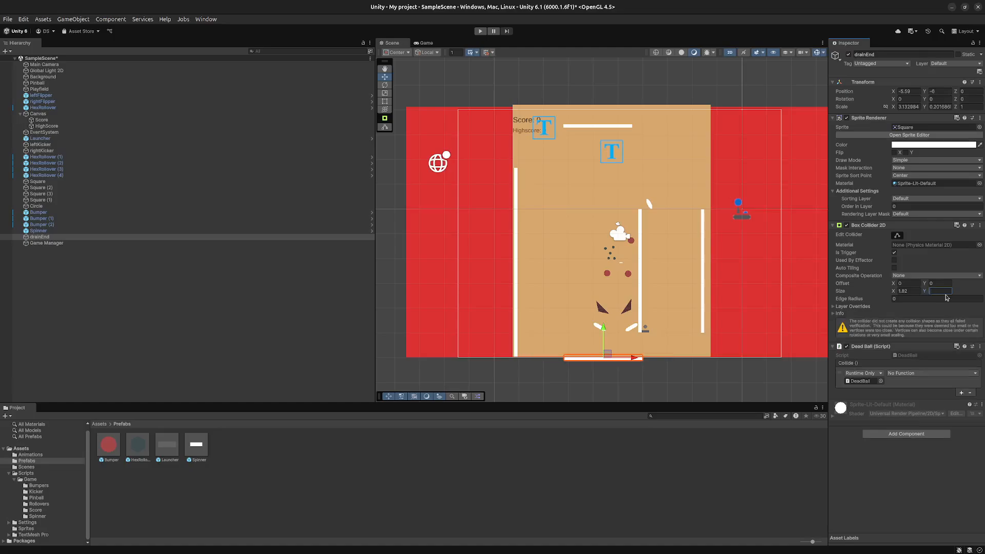
pyautogui.write('1')
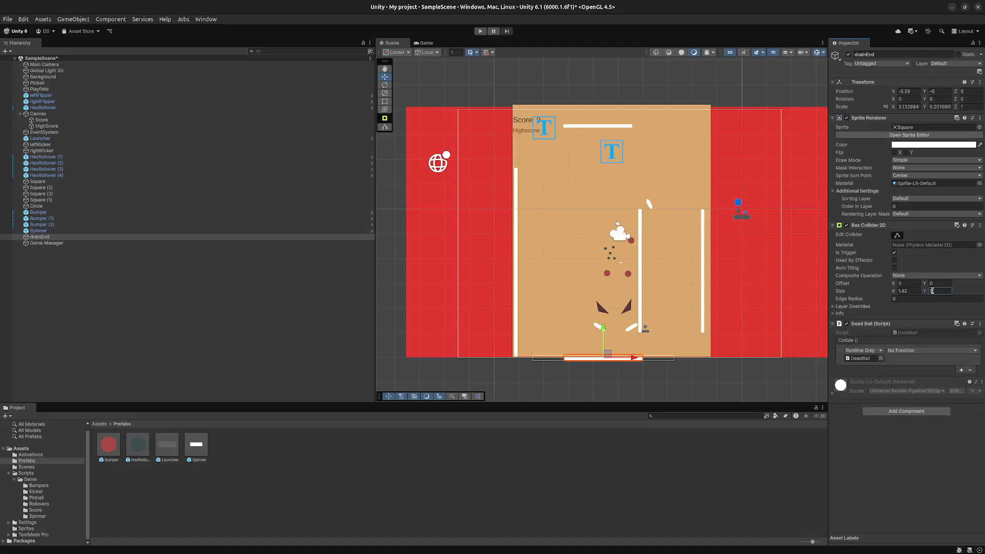
# - Set the X size of drainEnd's Box Collider 2D to 2.5
pyautogui.click(917, 291)
pyautogui.write('2.5')
# - Align drainEnd just below the playfield so its collider spans the bottom edge, at about X -5.2, Y -6.1
pyautogui.moveTo(607, 353); pyautogui.dragTo(617, 356)
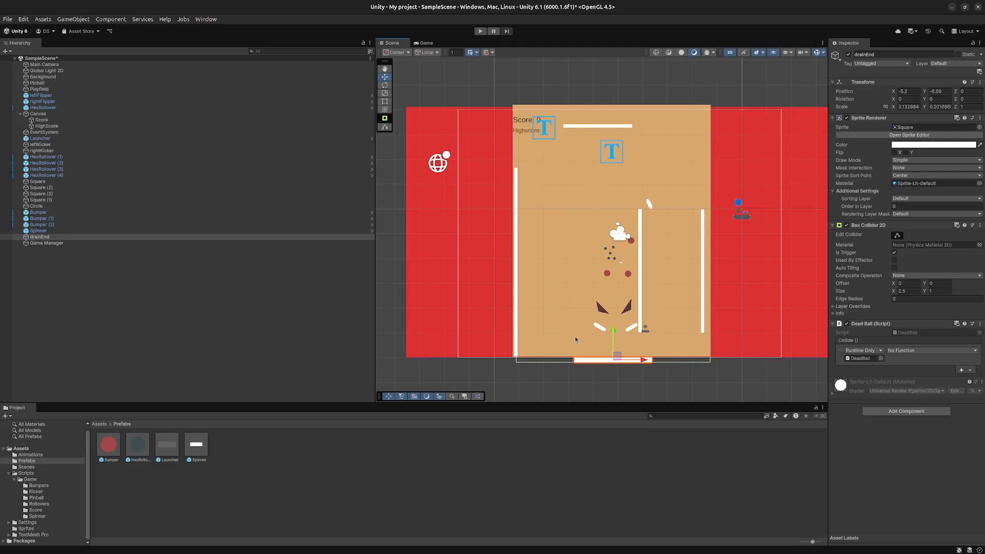
pyautogui.scroll(3, 575, 339)
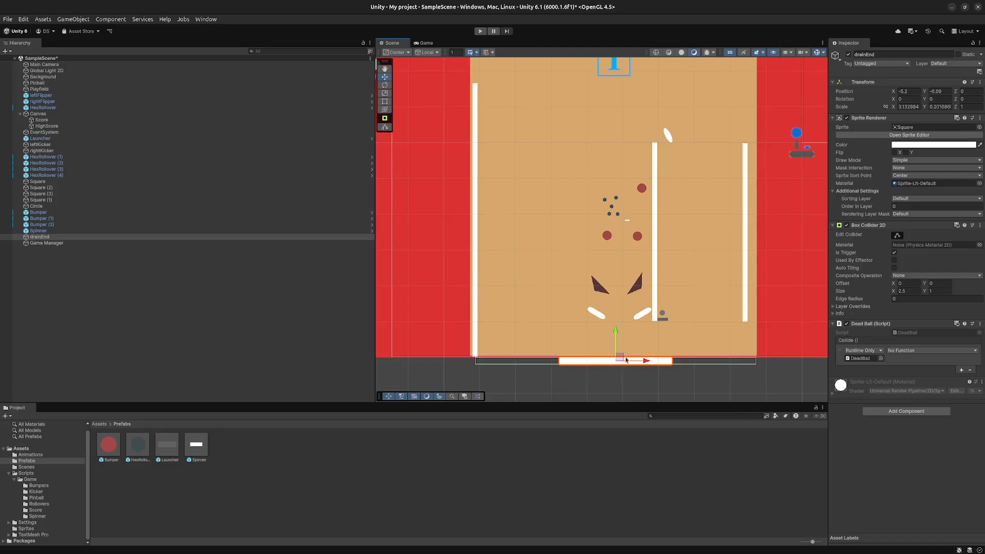
pyautogui.moveTo(621, 357); pyautogui.dragTo(620, 359)
pyautogui.click(611, 362)
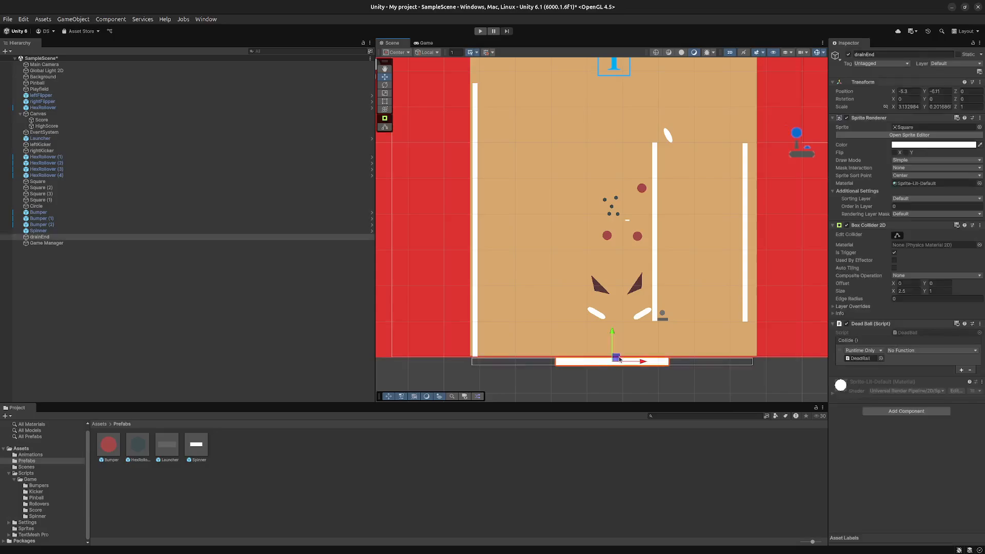
pyautogui.moveTo(619, 359); pyautogui.dragTo(624, 357)
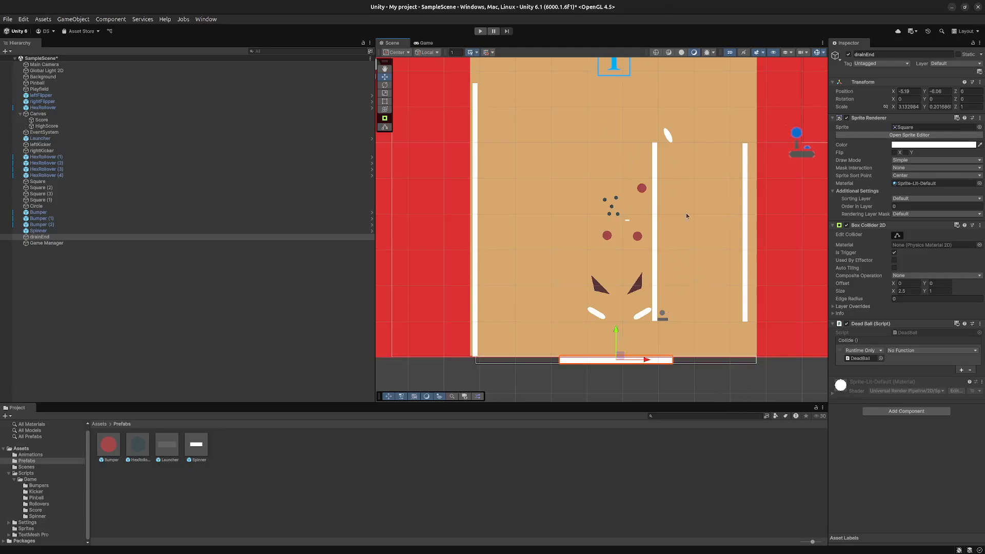
# - Move the Square (1) wall to the playfield's lower-right corner, and shift Pinball, Launcher, Square and Circle together beside it to form the launcher lane
pyautogui.click(745, 308)
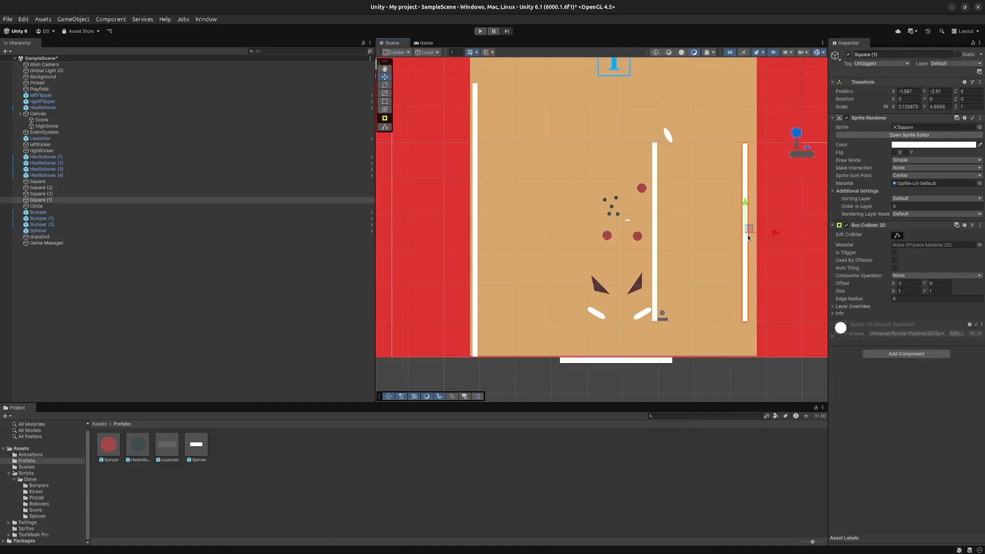
pyautogui.moveTo(750, 231); pyautogui.dragTo(760, 267)
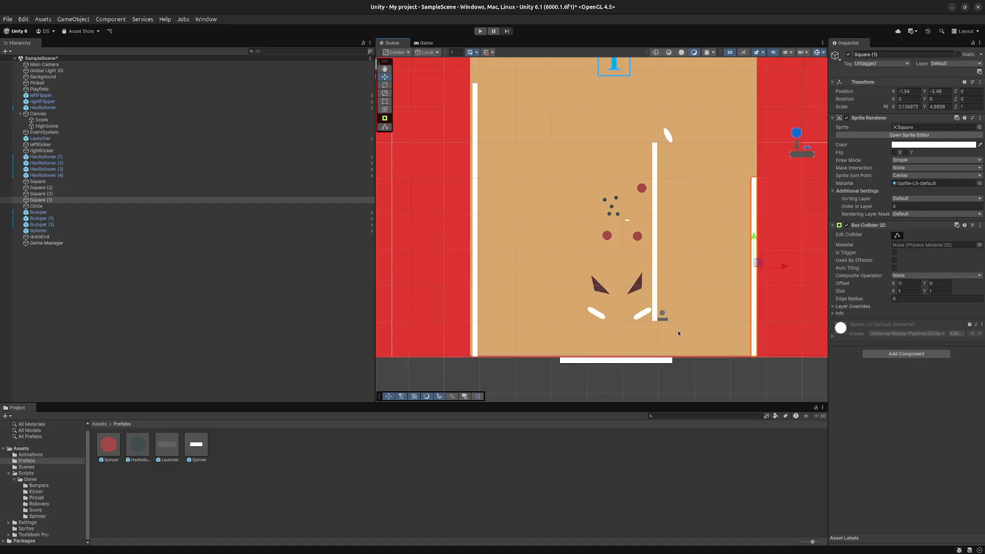
pyautogui.click(662, 313)
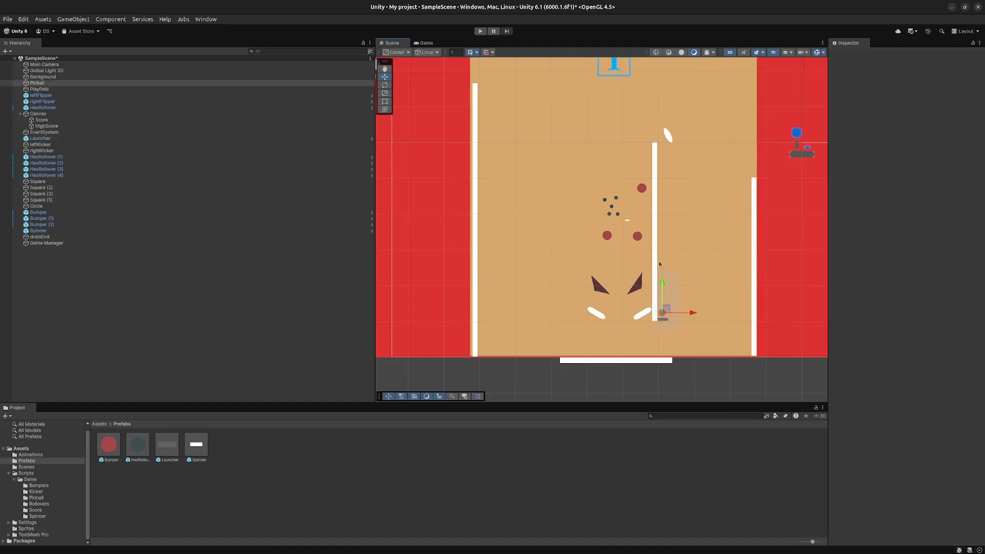
pyautogui.click(654, 200)
pyautogui.moveTo(649, 148); pyautogui.dragTo(646, 122)
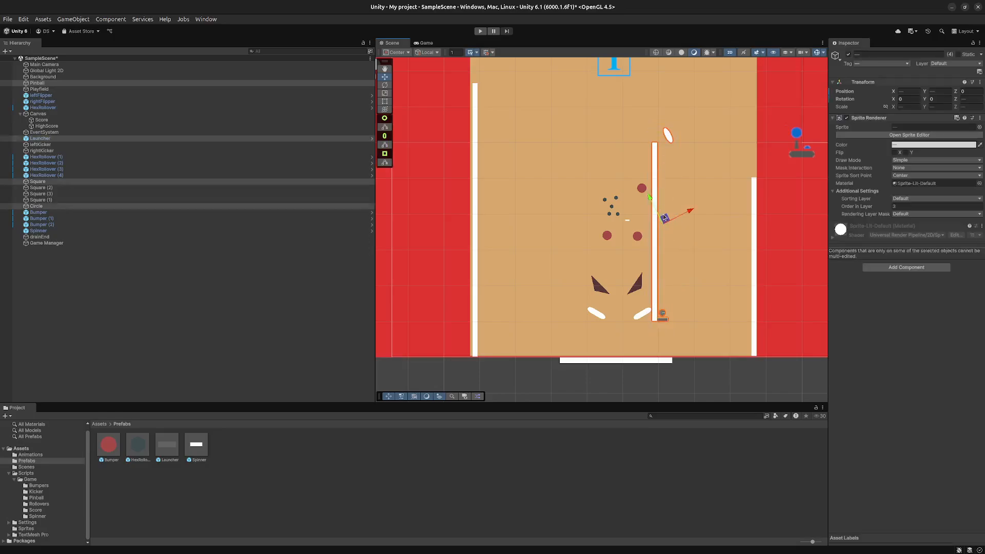
pyautogui.moveTo(664, 219); pyautogui.dragTo(748, 255)
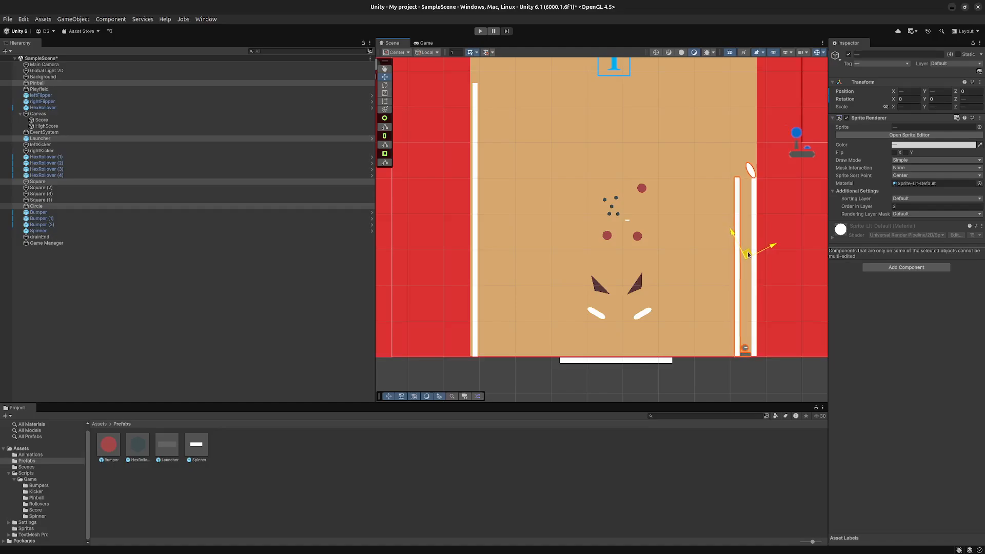
# - Move the hex rollovers and spinner to the playfield's lower left, and Bumper (1) below the other two bumpers, at about X -5.1, Y -3.1
pyautogui.click(722, 398)
pyautogui.scroll(-3, 703, 389)
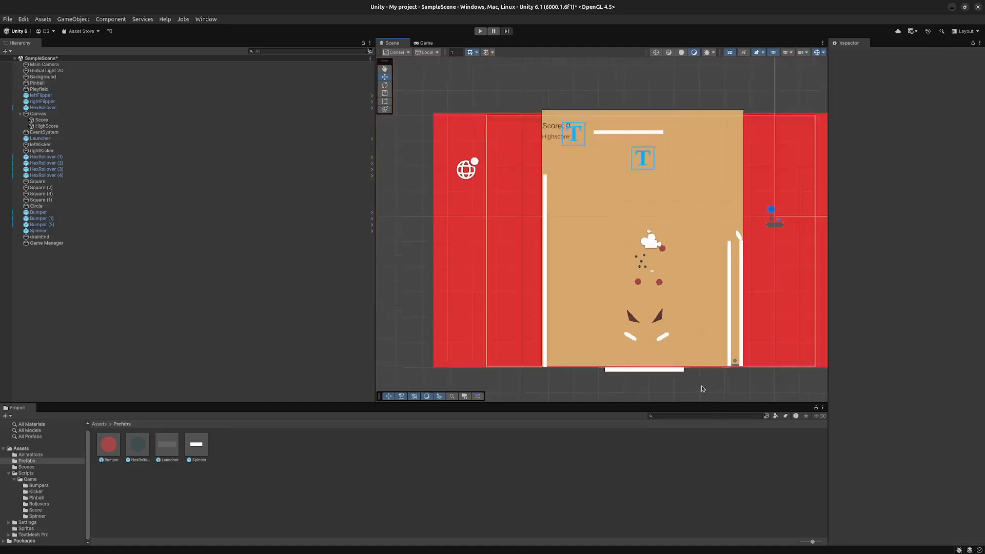
pyautogui.scroll(-1, 703, 389)
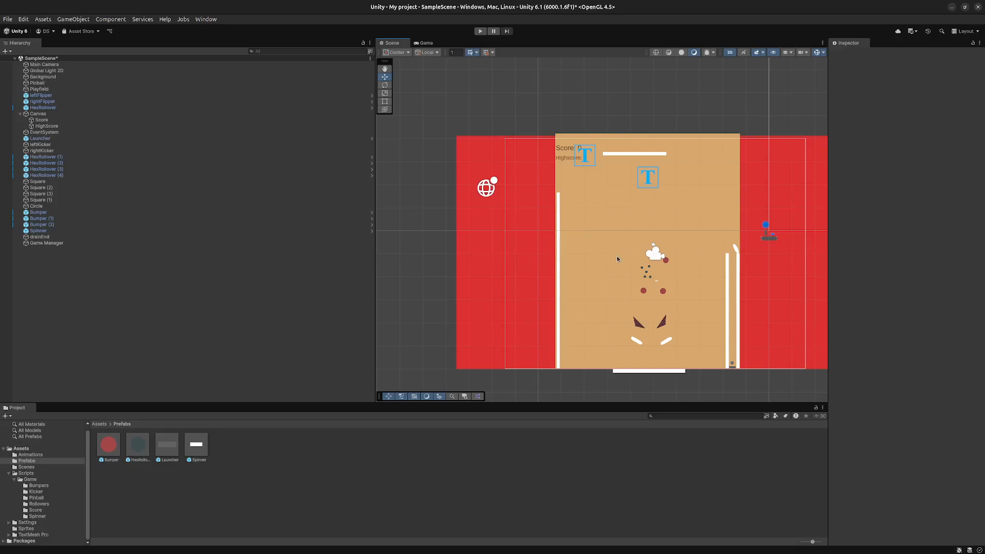
pyautogui.click(636, 254)
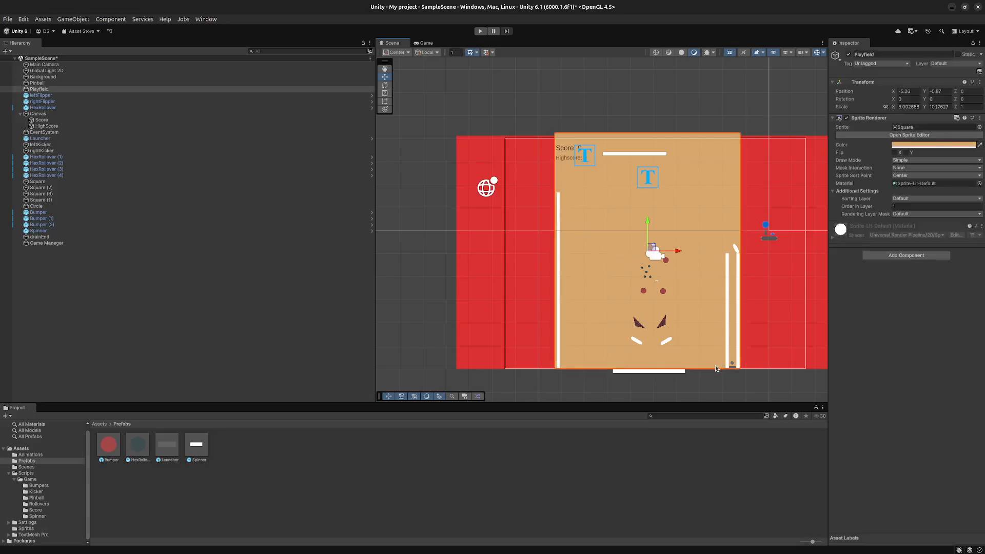
pyautogui.click(740, 395)
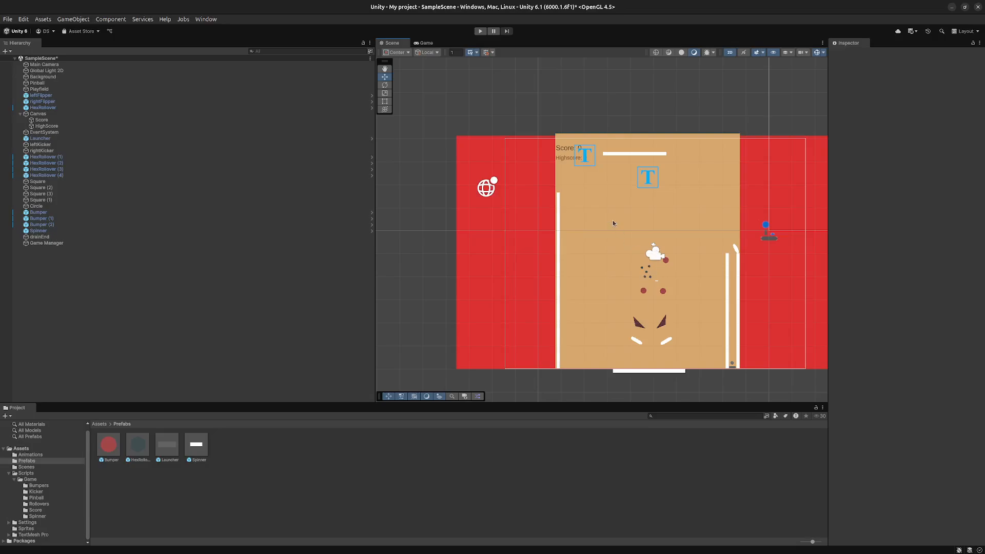
pyautogui.moveTo(613, 223); pyautogui.dragTo(599, 324)
pyautogui.click(658, 283)
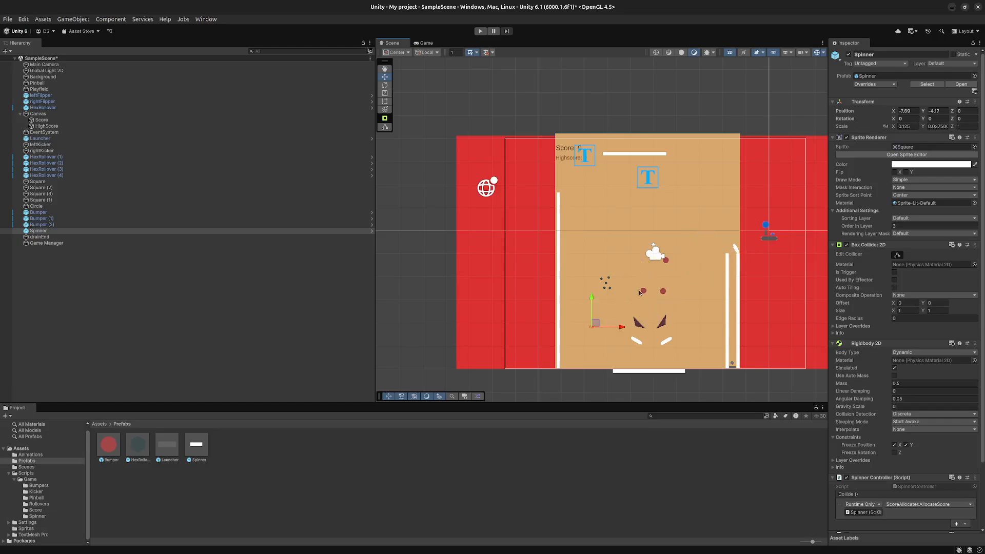
pyautogui.click(665, 261)
pyautogui.moveTo(665, 260); pyautogui.dragTo(657, 305)
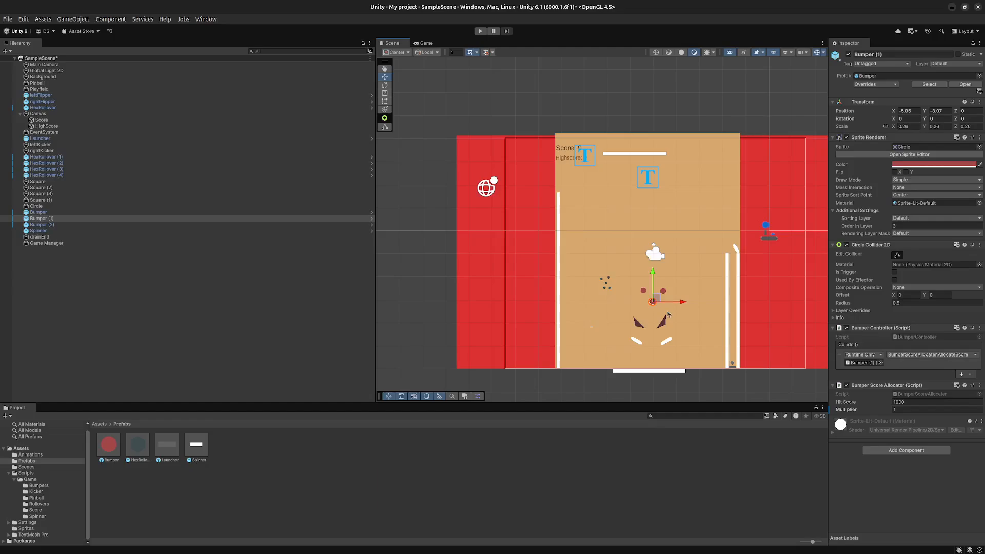
# - Lower the flippers closer to the drain, leftFlipper to X -5.77, Y -5.13 and rightFlipper to X -4.87, Y -5.12, and save the scene
pyautogui.click(662, 331)
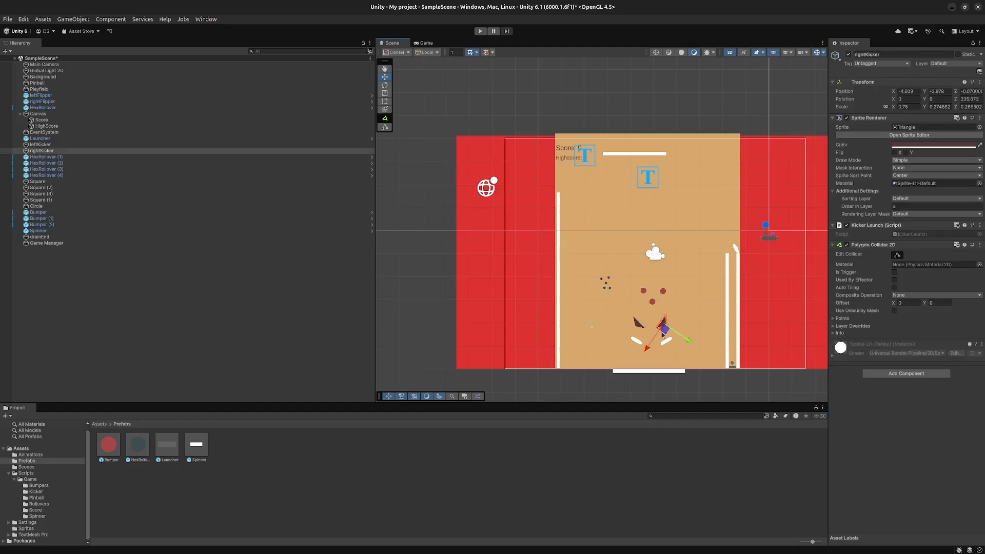
pyautogui.click(639, 323)
pyautogui.click(639, 342)
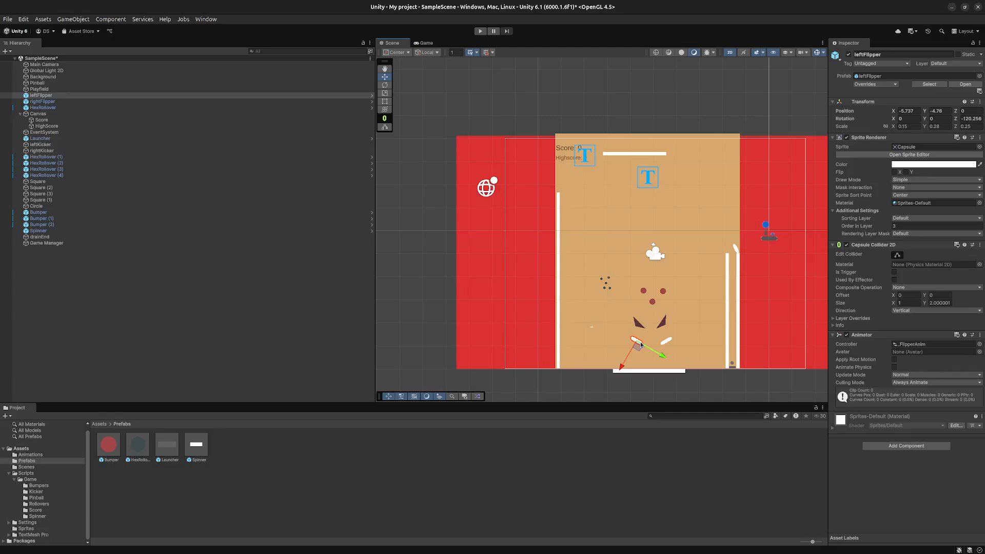
pyautogui.moveTo(639, 347)
pyautogui.mouseDown()
pyautogui.moveTo(627, 357)
pyautogui.moveTo(639, 362)
pyautogui.moveTo(657, 341)
pyautogui.moveTo(649, 348)
pyautogui.mouseUp()
pyautogui.click(666, 341)
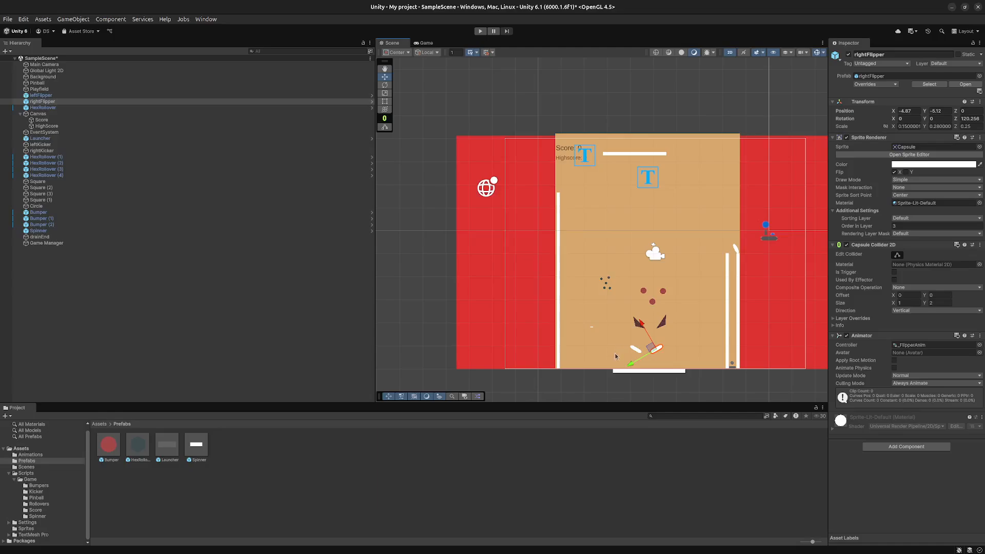
pyautogui.click(630, 355)
pyautogui.click(623, 356)
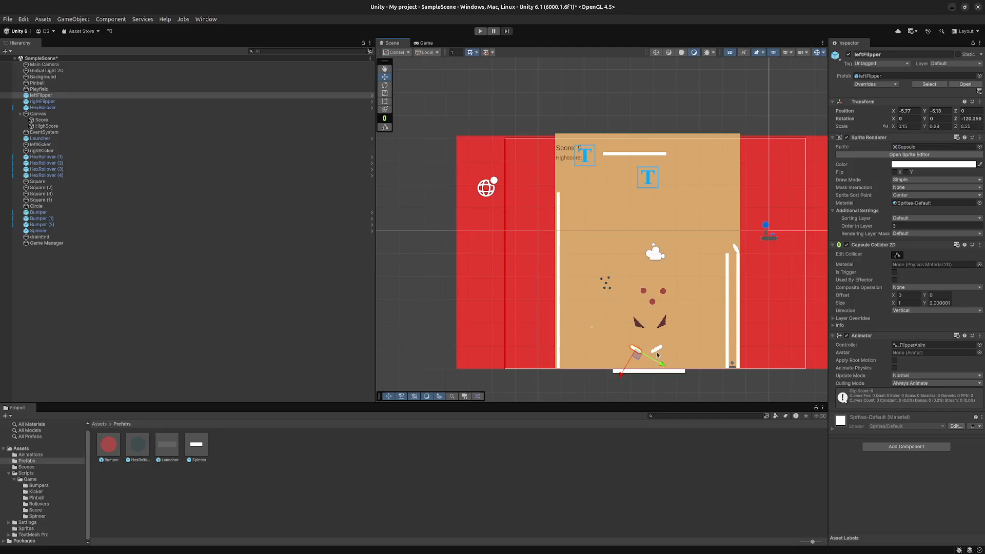
pyautogui.hotkey('ctrl', 's')
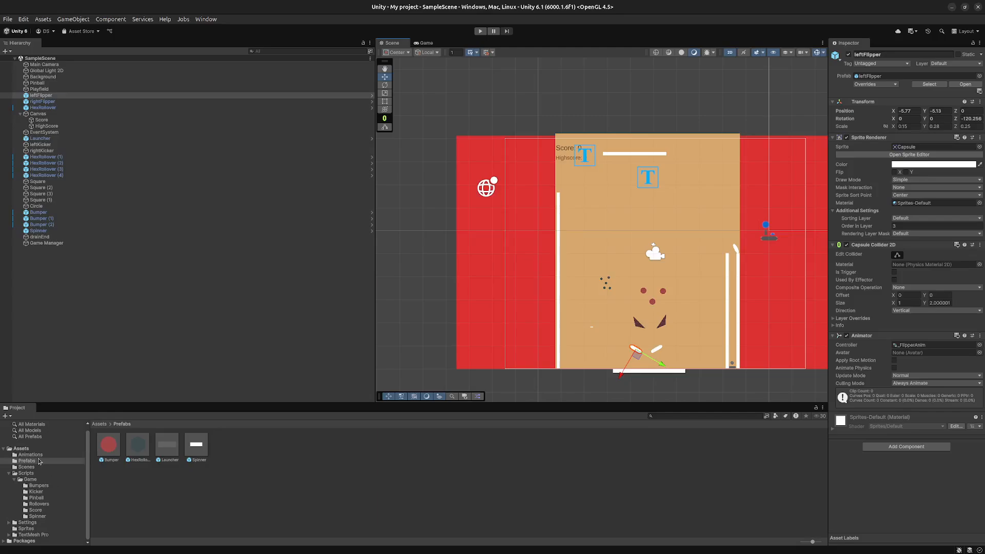
# - Add a new tag named flippers to the project's tag list
pyautogui.scroll(1, 35, 495)
pyautogui.click(30, 484)
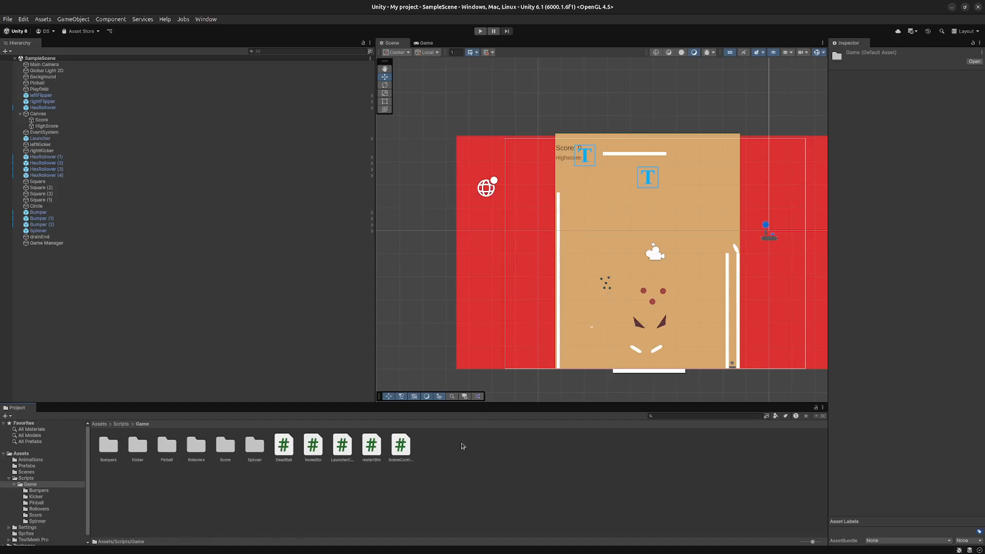
pyautogui.click(635, 350)
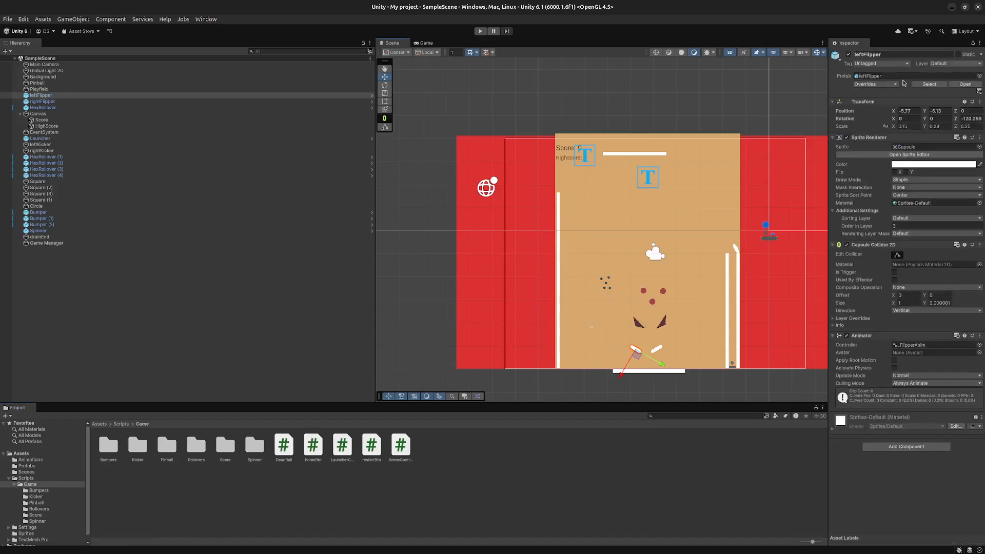
pyautogui.click(900, 64)
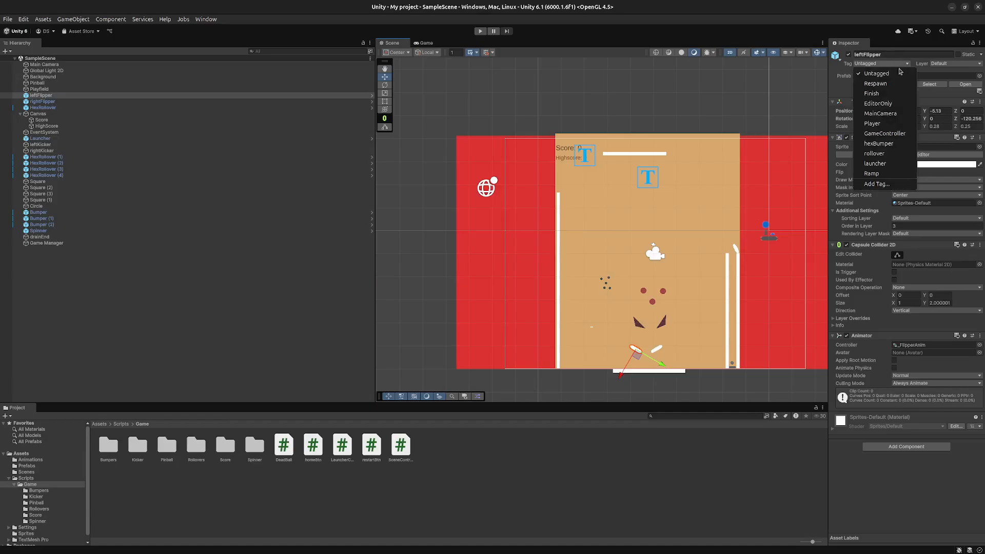
pyautogui.click(896, 184)
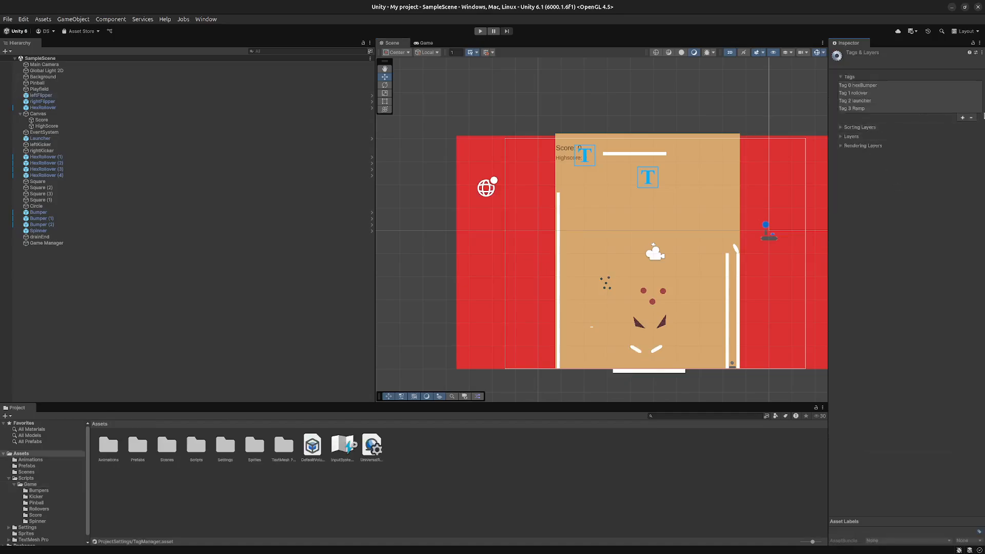
pyautogui.click(962, 118)
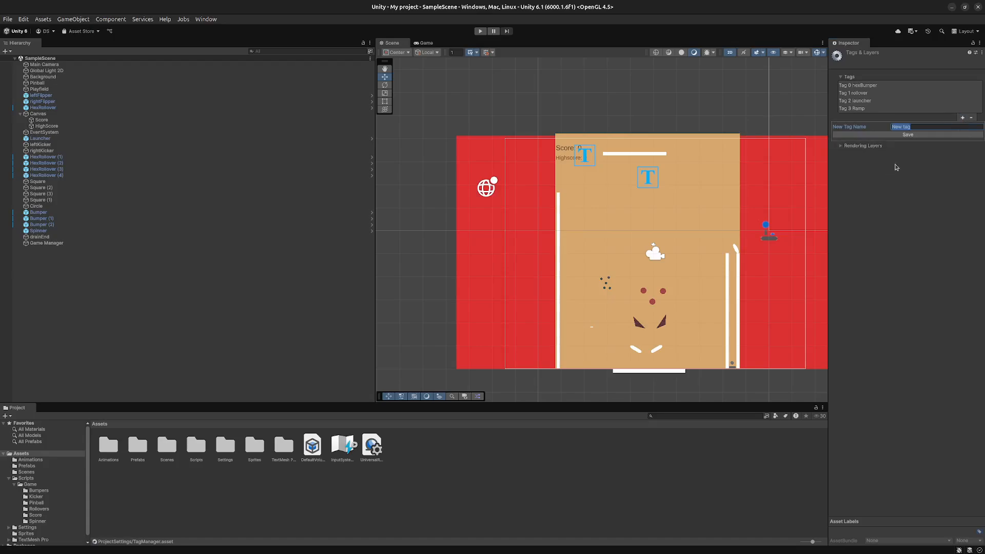
pyautogui.press('BackSpace')
pyautogui.write('flippers')
pyautogui.press('Return')
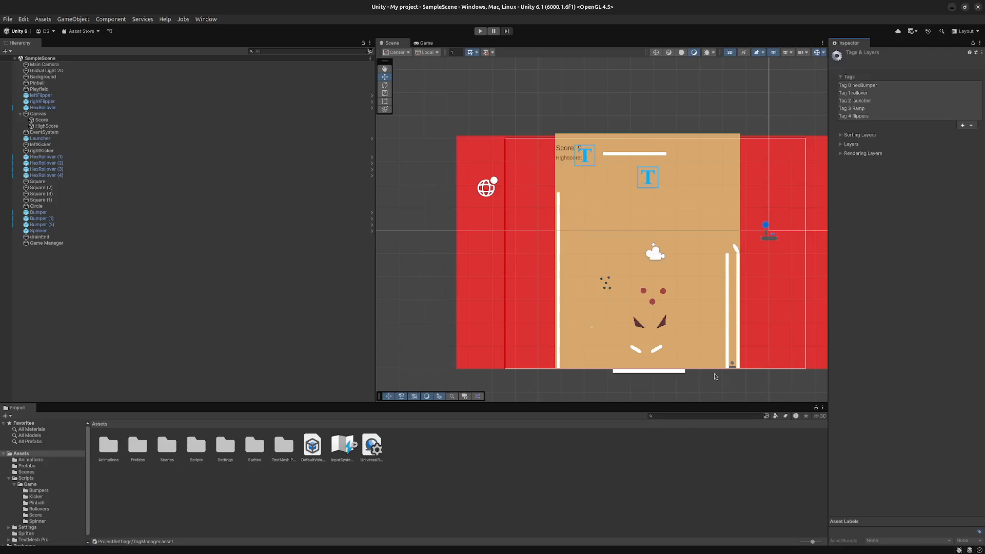
# - Assign the flippers tag to both the leftFlipper and rightFlipper objects
pyautogui.click(637, 355)
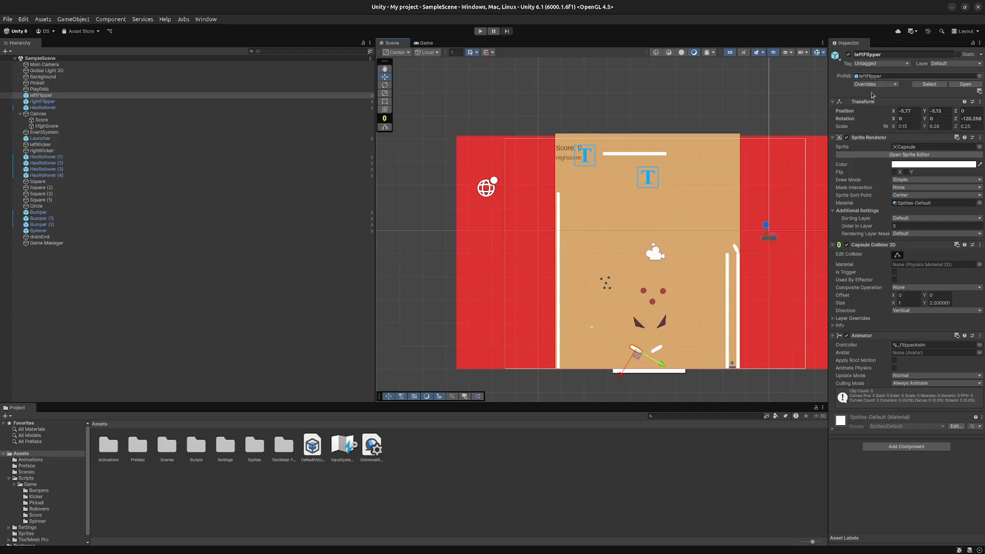
pyautogui.click(887, 65)
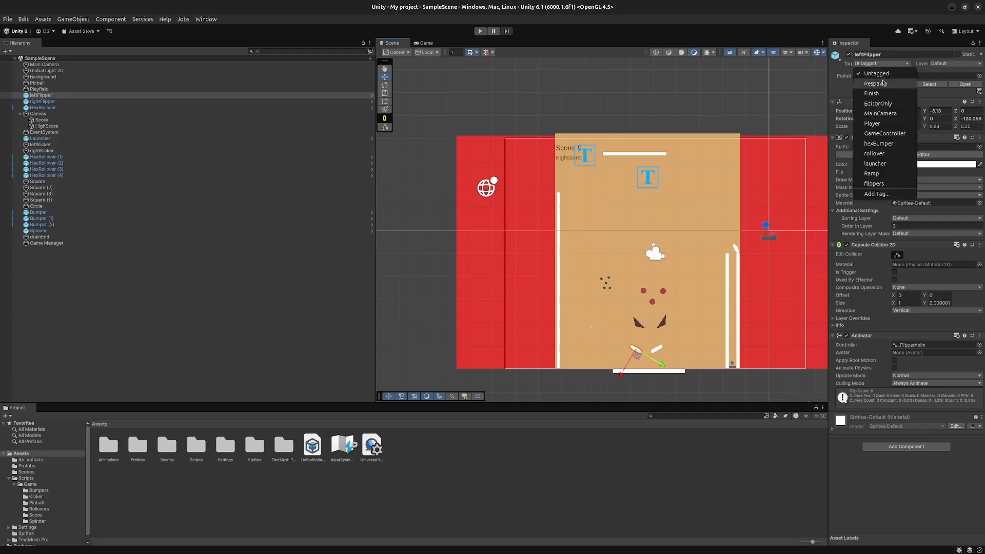
pyautogui.click(873, 183)
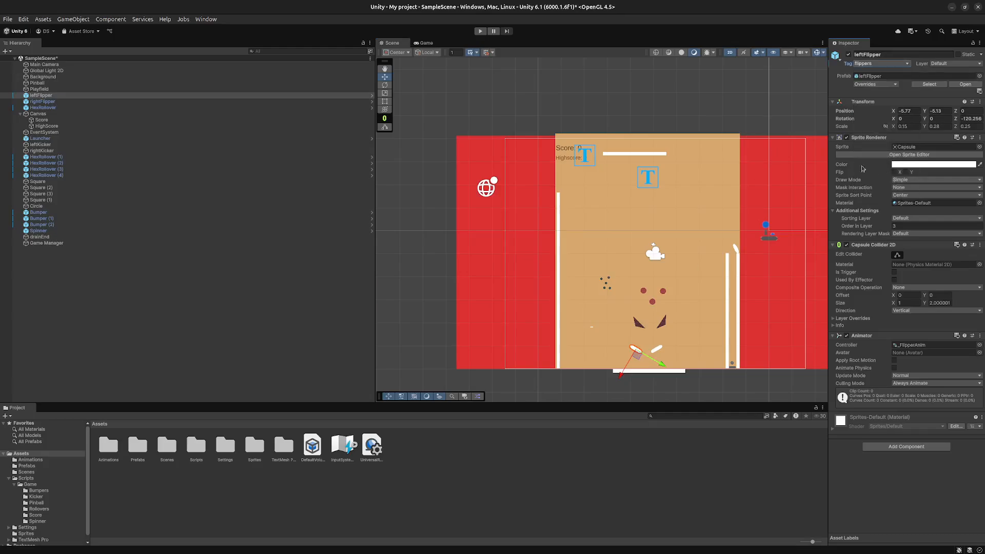
pyautogui.click(654, 350)
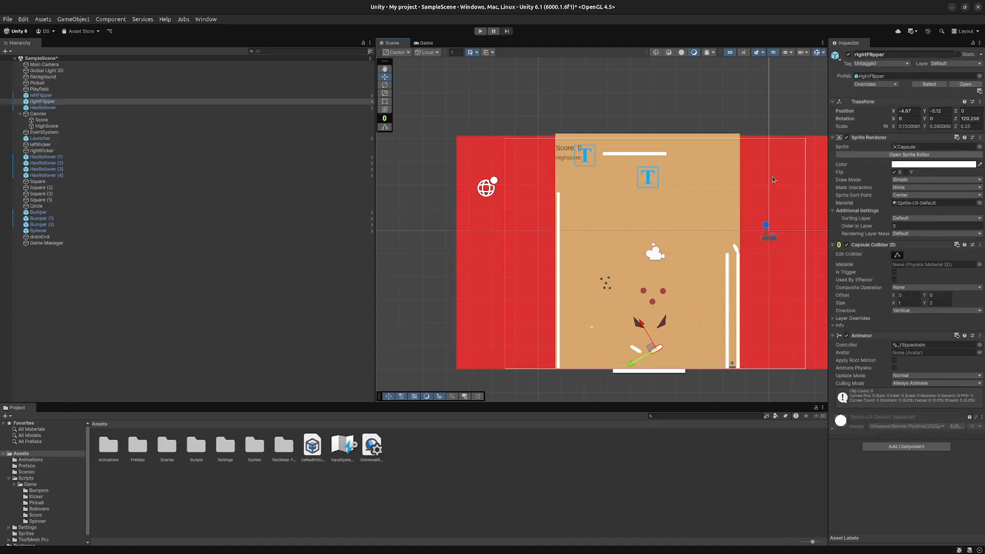
pyautogui.click(885, 184)
pyautogui.click(506, 481)
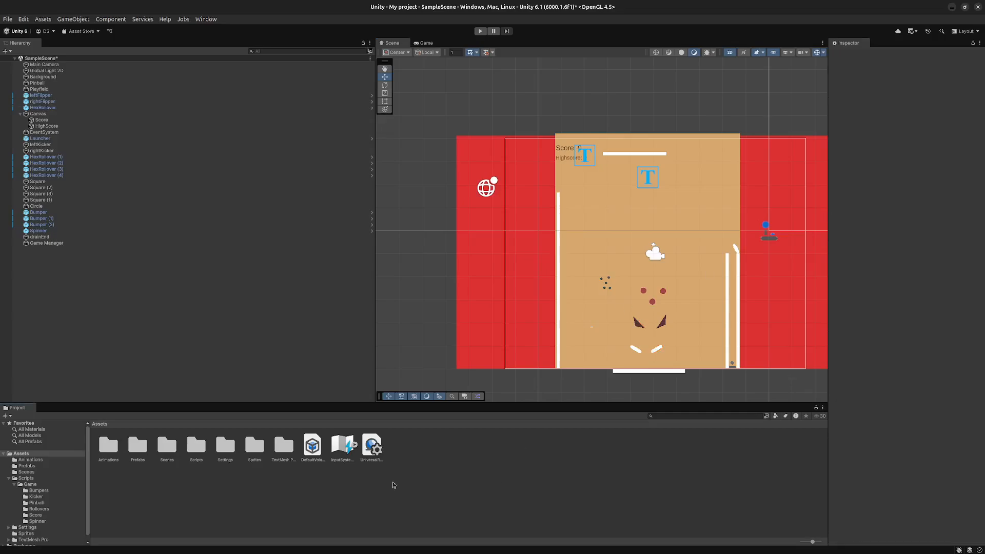
# - Create a MonoBehaviour script named flipperController in the Scripts/Game folder and open it in the code editor
pyautogui.click(27, 485)
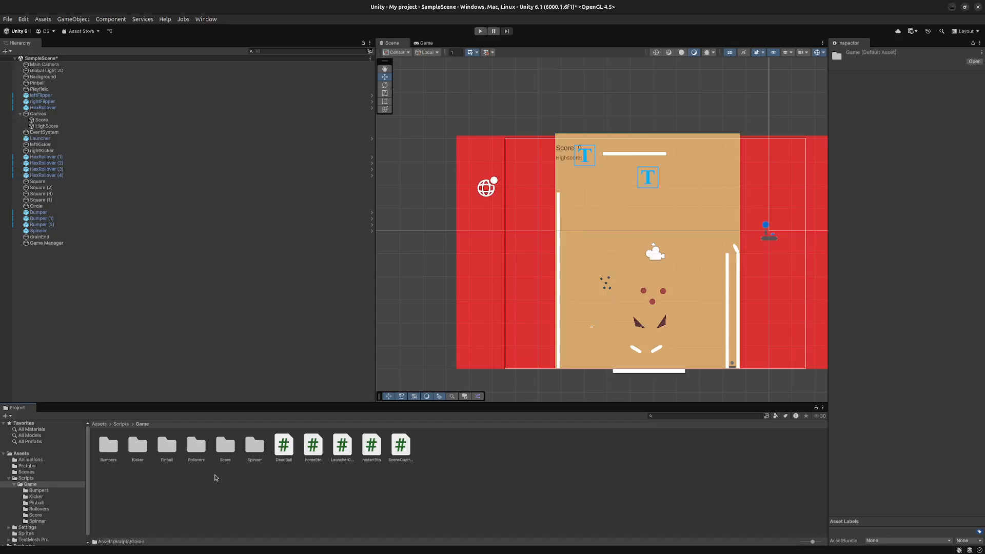
pyautogui.click(345, 490)
pyautogui.rightClick(476, 464)
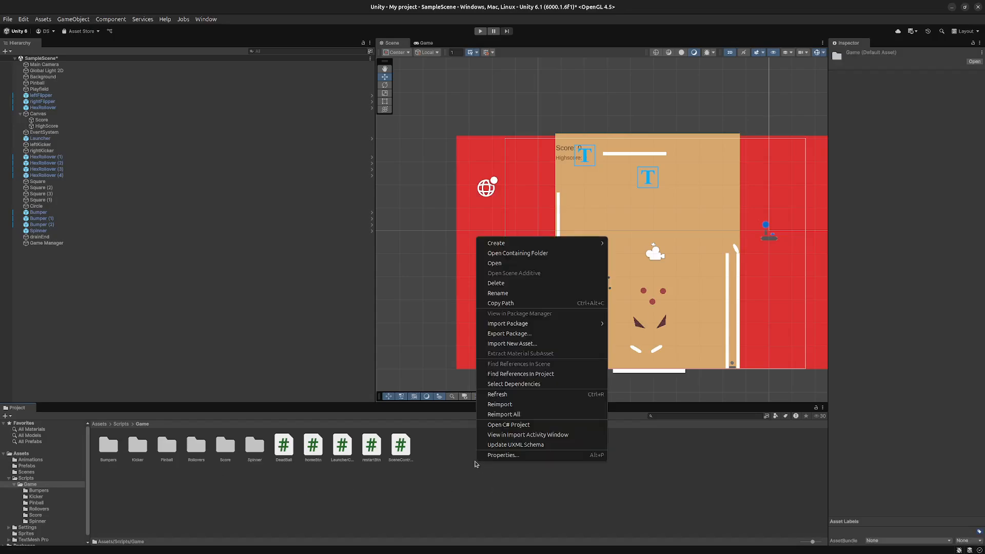
pyautogui.moveTo(531, 242)
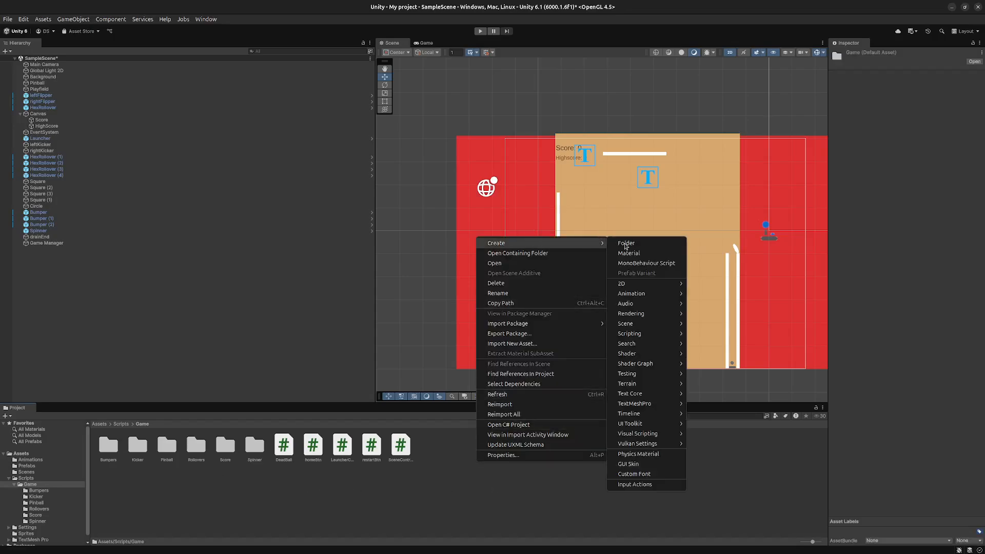
pyautogui.click(646, 263)
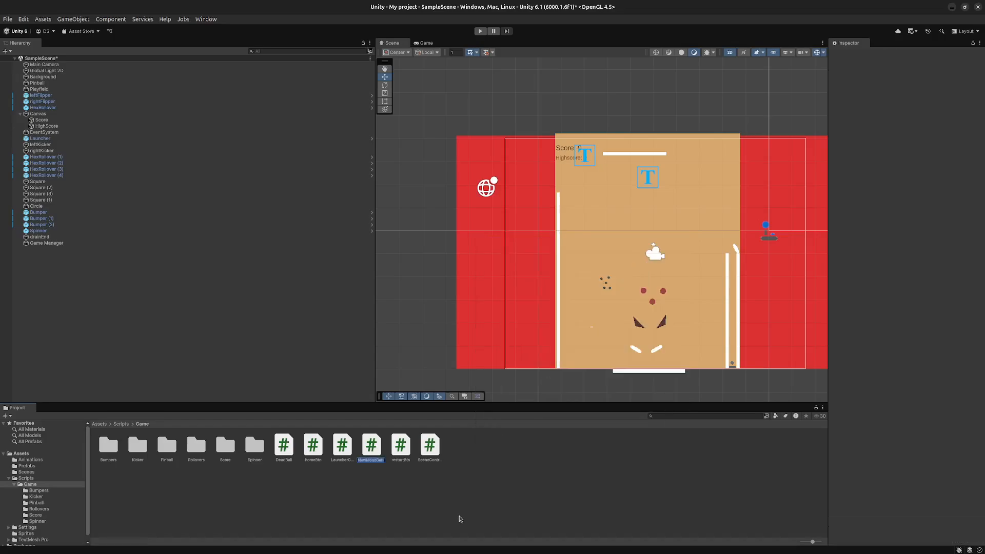
pyautogui.press('BackSpace')
pyautogui.write('flipperController')
pyautogui.press('Return')
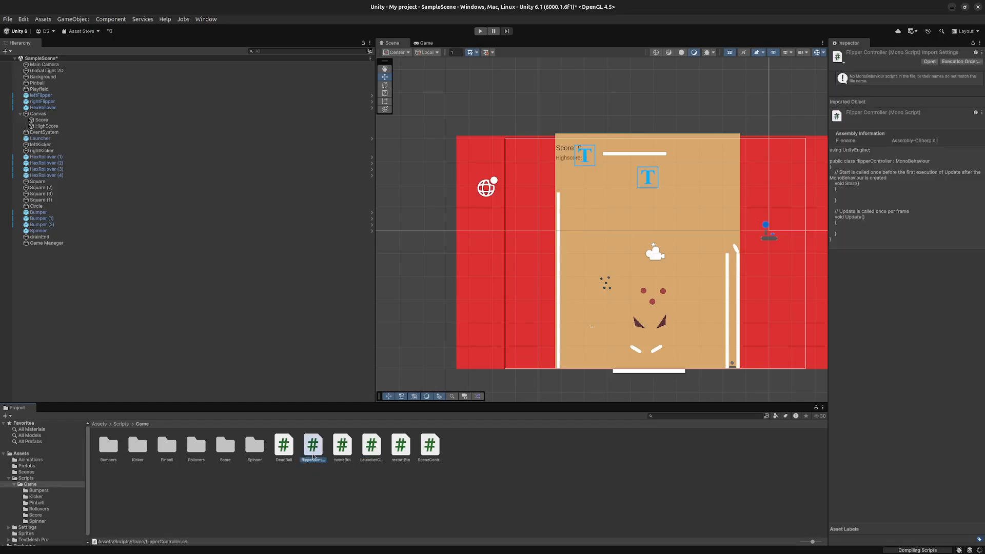
pyautogui.doubleClick(313, 445)
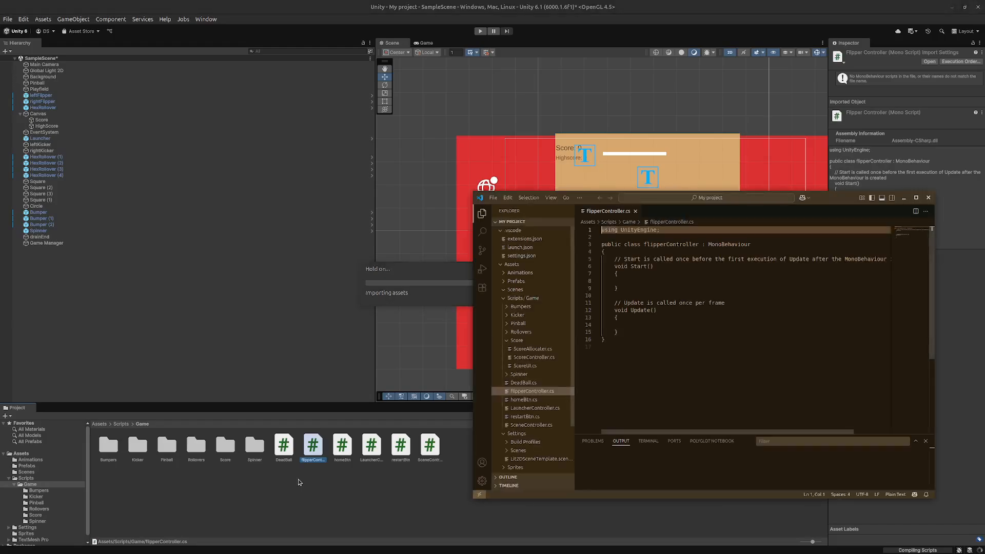
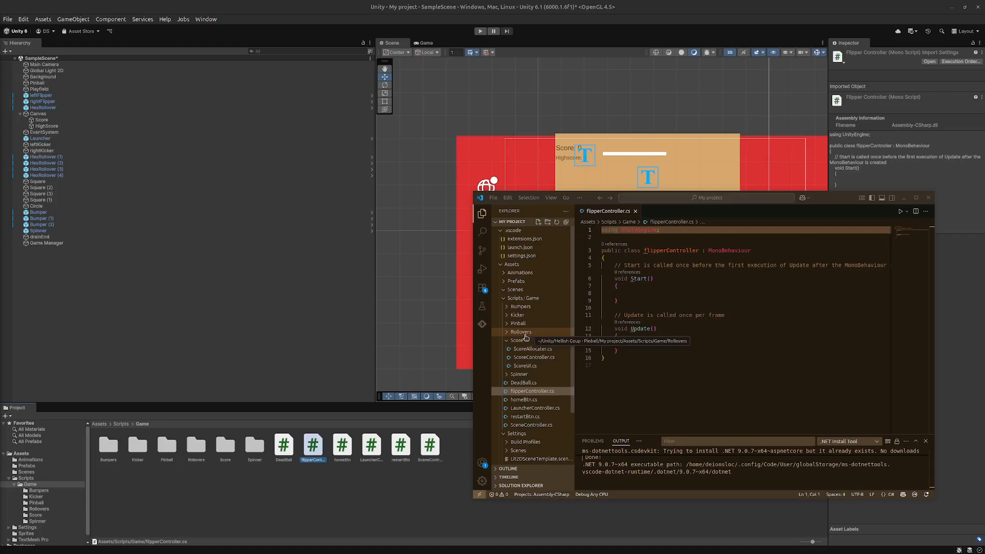
# - Review the existing LauncherController, SpinnerController and homeBtn scripts, including how the launcher applies its impulse force on collision
pyautogui.click(529, 408)
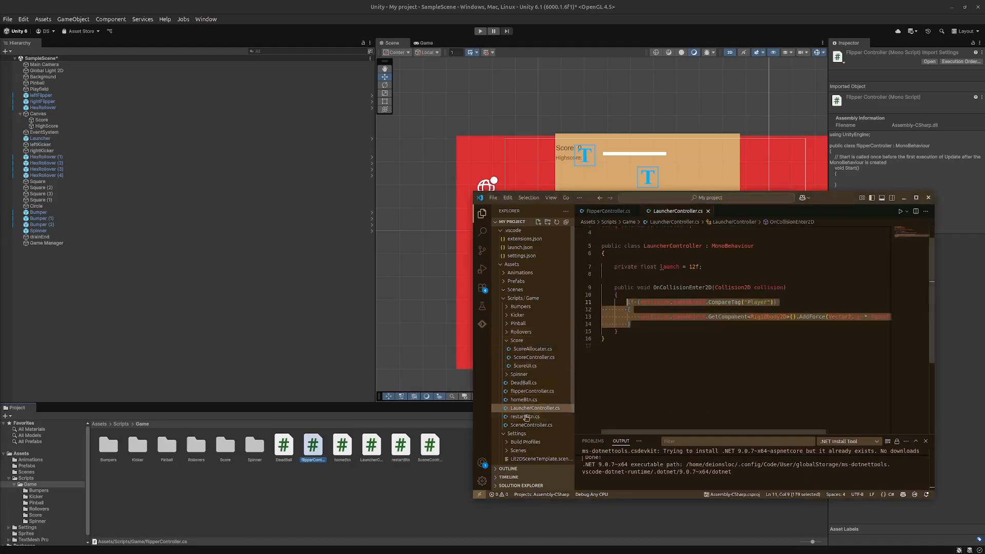
pyautogui.click(701, 339)
pyautogui.moveTo(706, 432); pyautogui.dragTo(771, 433)
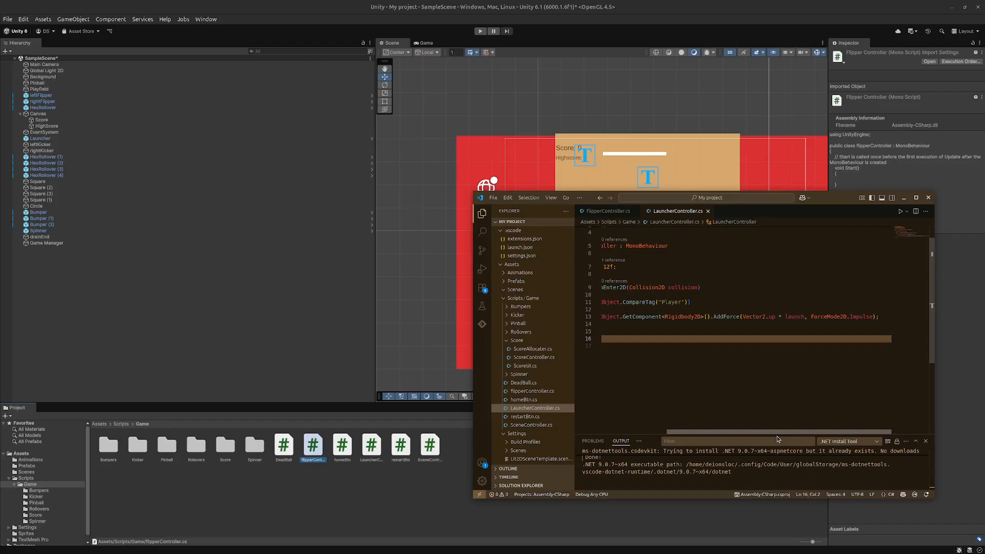
pyautogui.moveTo(776, 436); pyautogui.dragTo(618, 407)
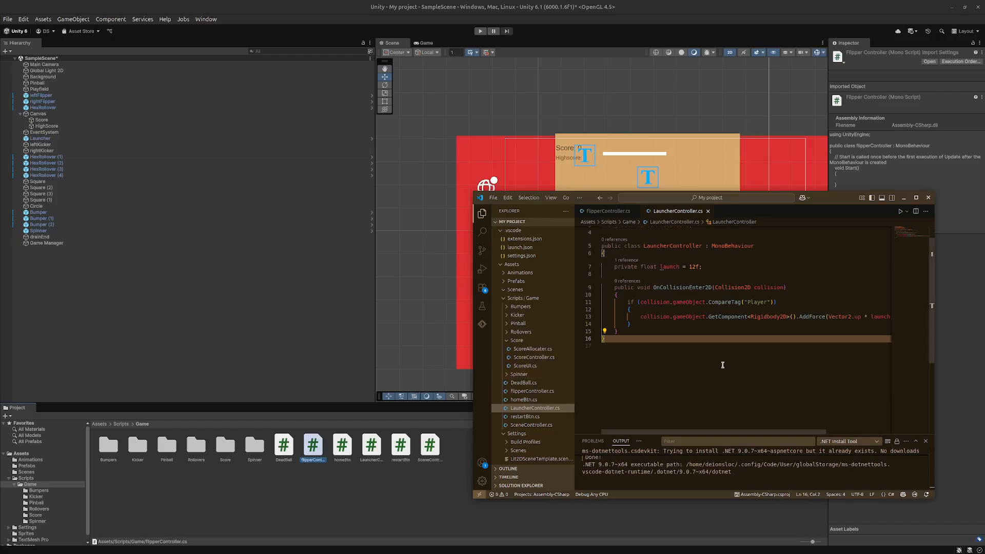
pyautogui.scroll(-2, 541, 418)
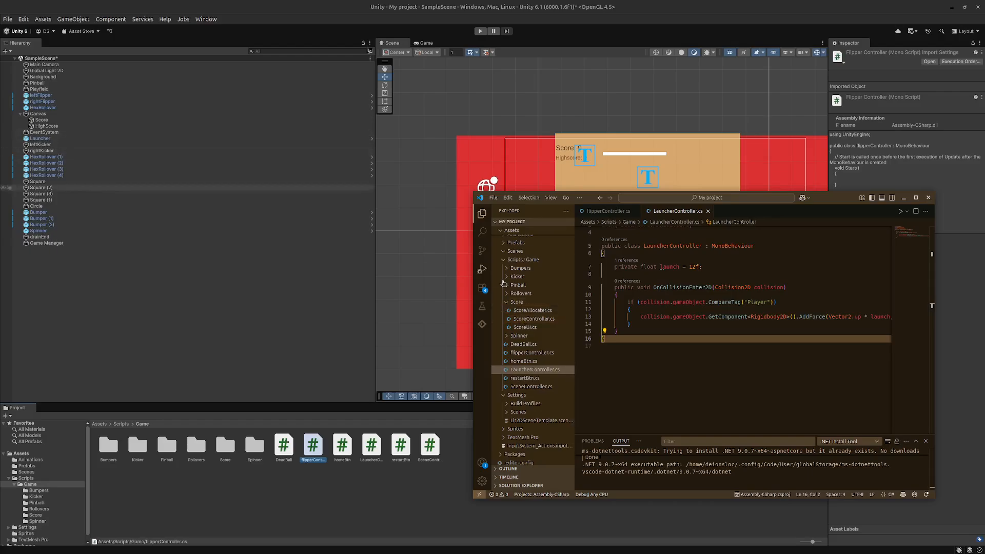
pyautogui.click(543, 337)
pyautogui.click(545, 344)
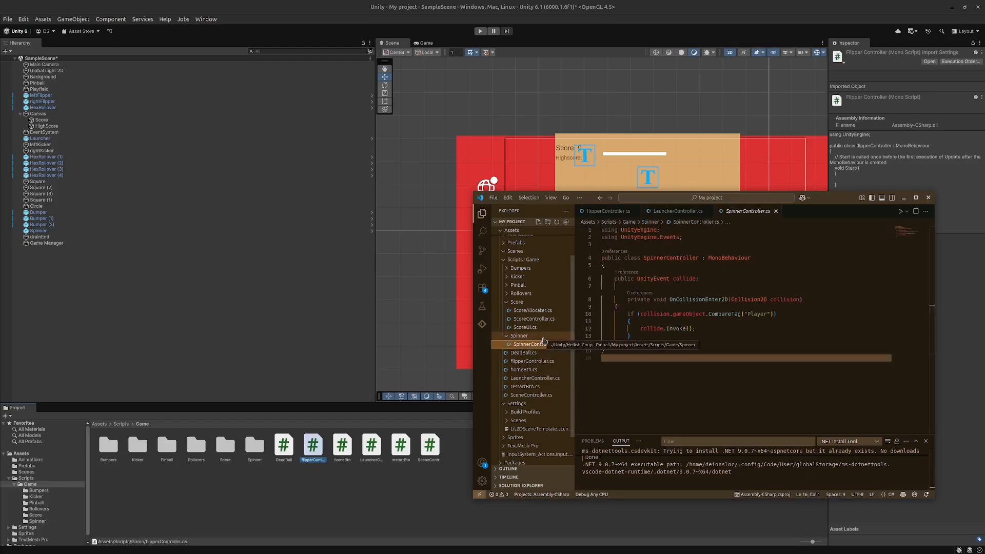
pyautogui.click(543, 337)
pyautogui.click(542, 361)
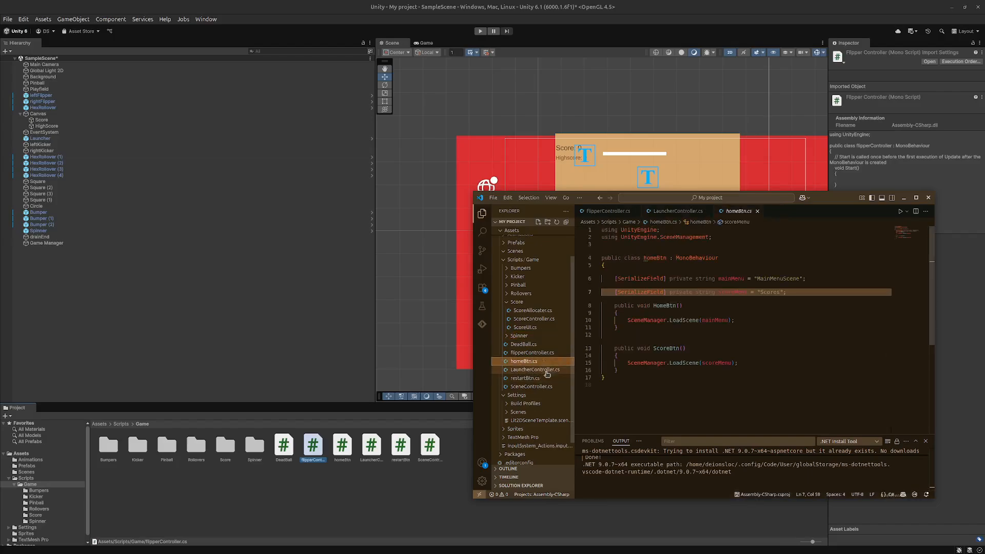
pyautogui.click(546, 370)
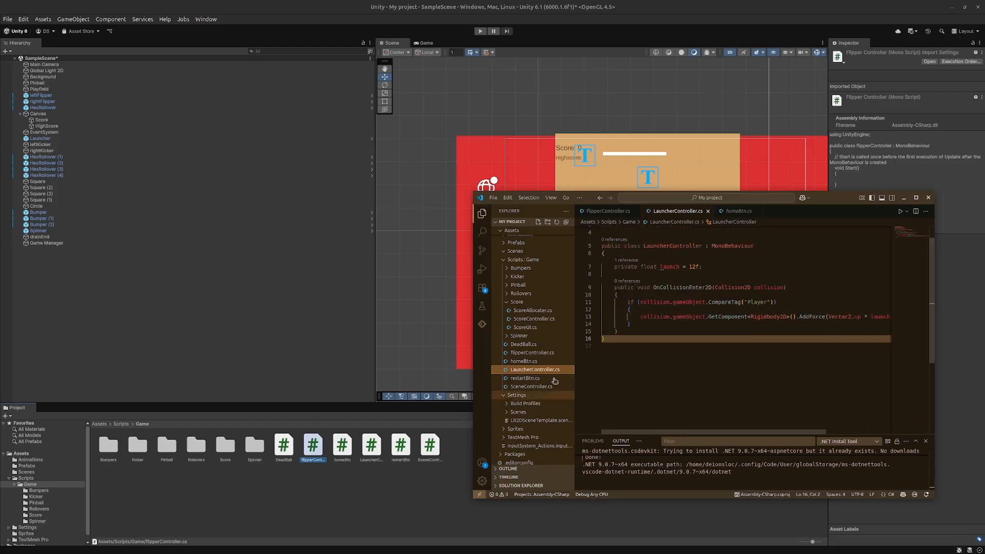
pyautogui.click(758, 211)
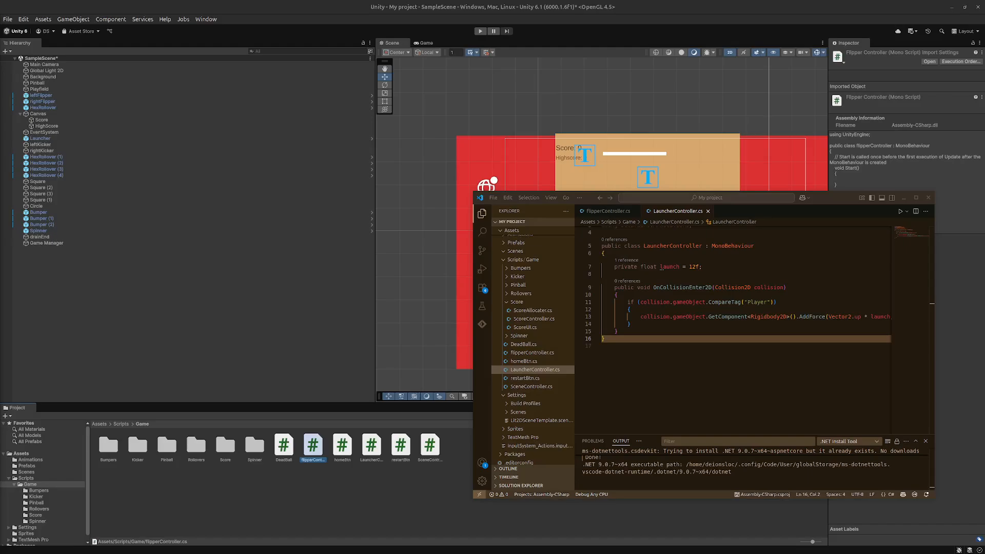
pyautogui.press('XF86AudioMute')
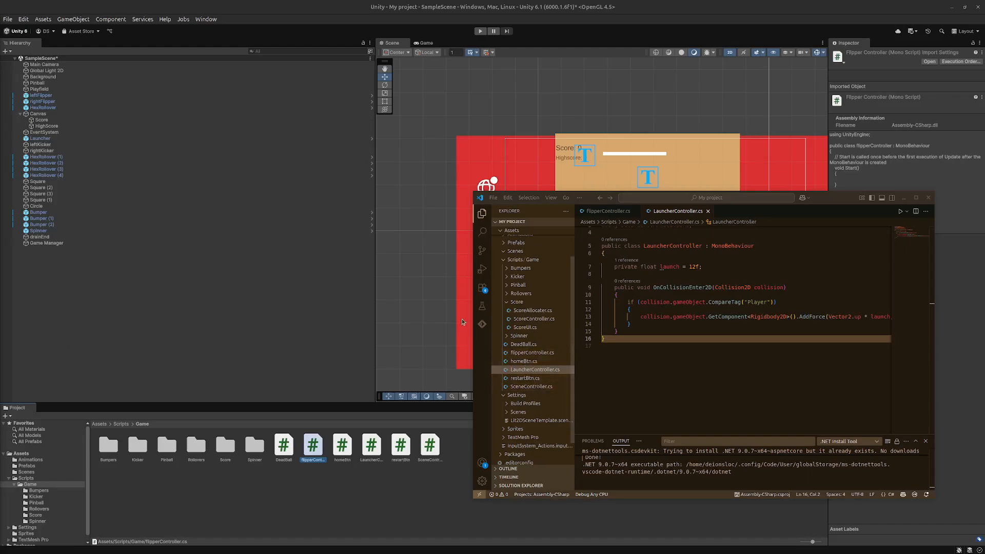
# - Back in the Unity editor, add a Rigidbody 2D component to leftFlipper and set its gravity scale to 0
pyautogui.click(430, 329)
pyautogui.click(635, 349)
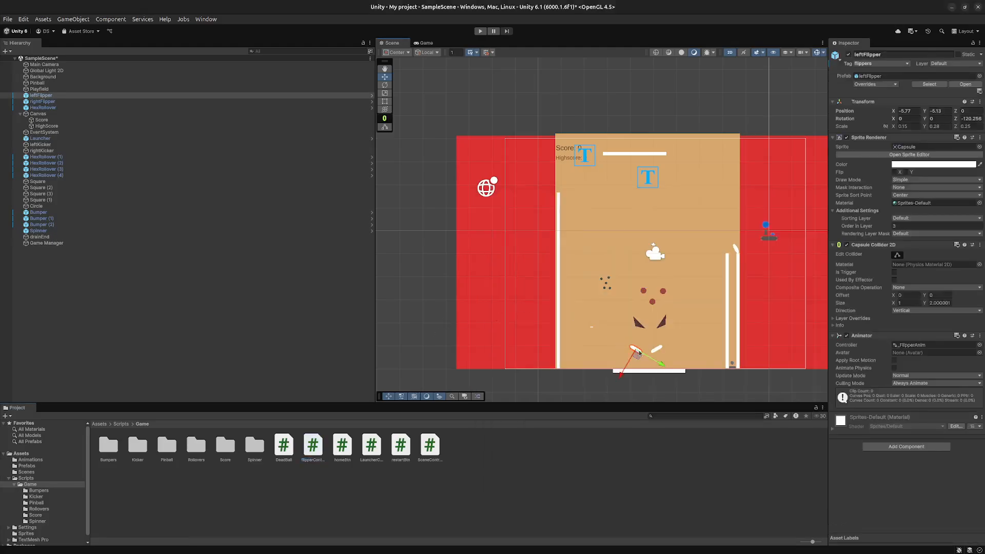
pyautogui.click(922, 447)
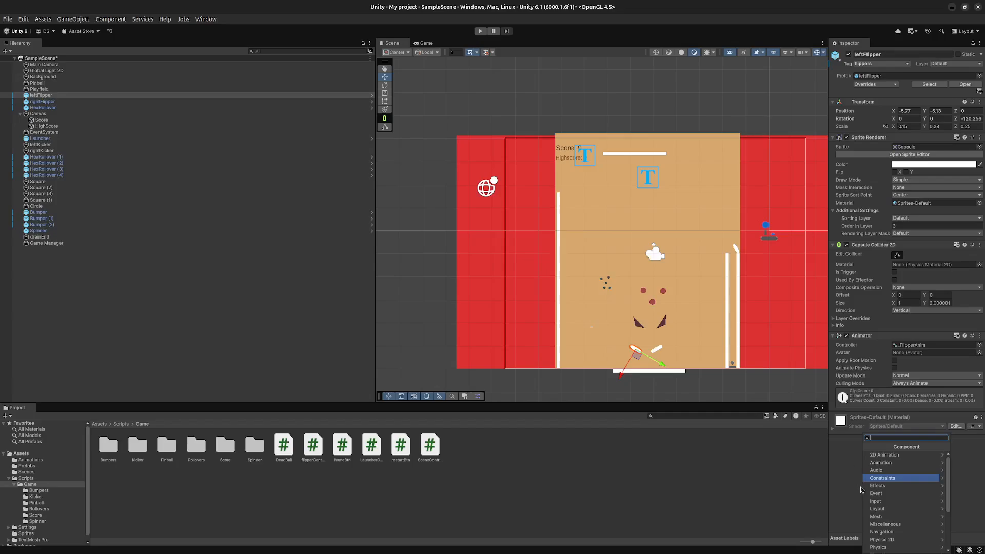
pyautogui.scroll(-1, 915, 490)
pyautogui.click(890, 516)
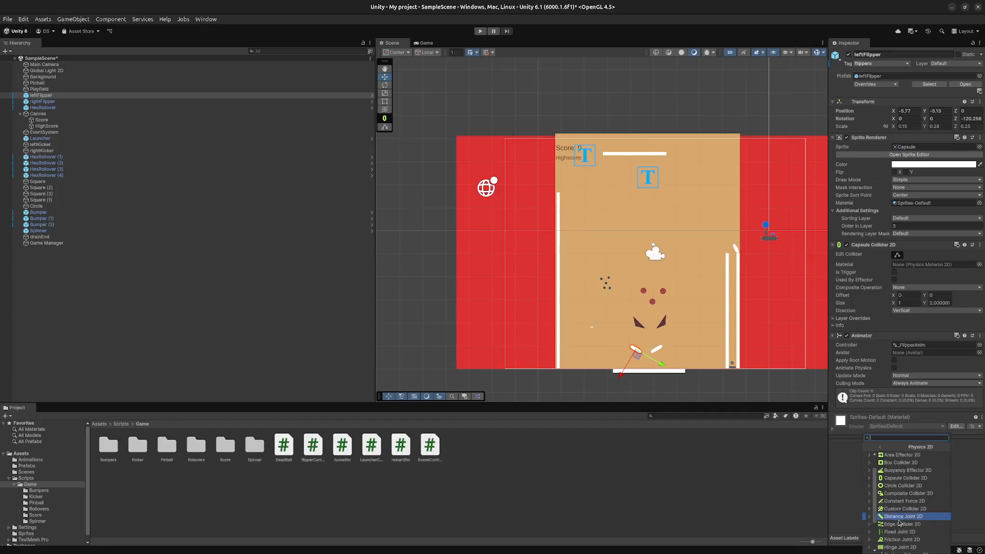
pyautogui.scroll(-2, 898, 525)
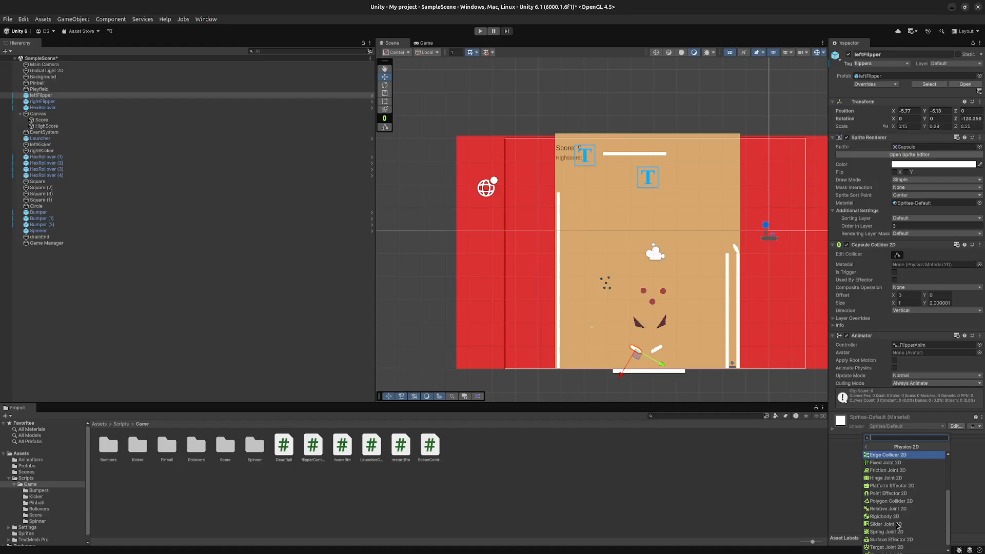
pyautogui.scroll(-1, 898, 526)
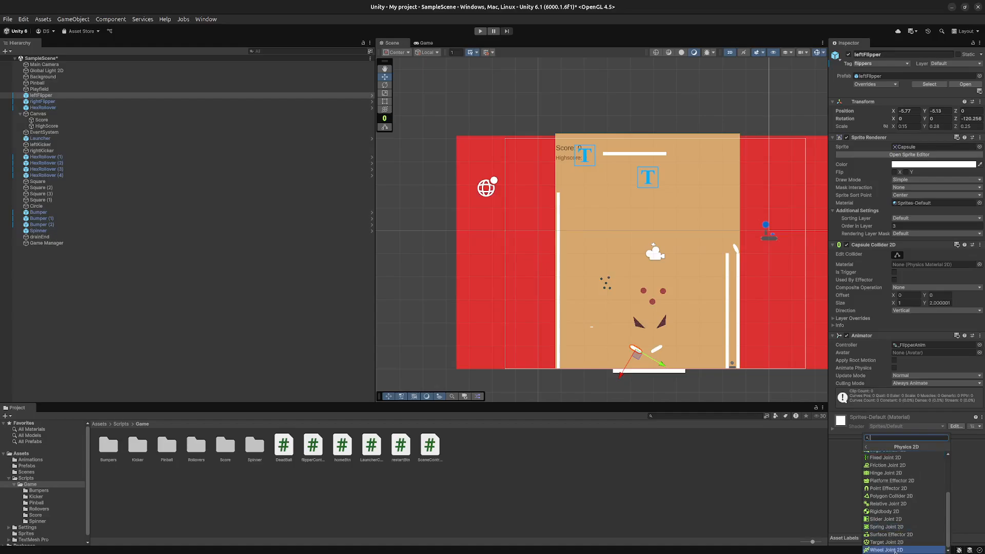
pyautogui.click(905, 511)
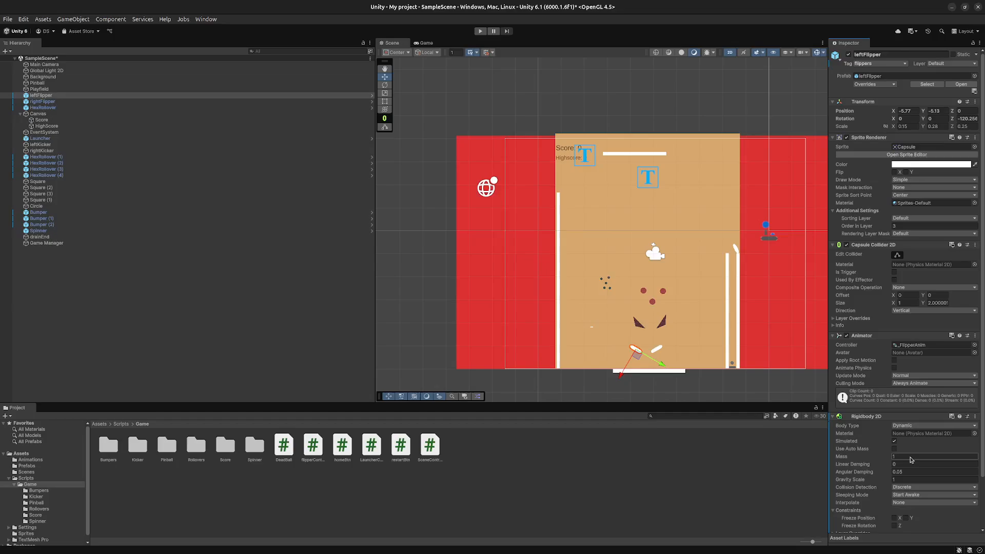
pyautogui.click(906, 479)
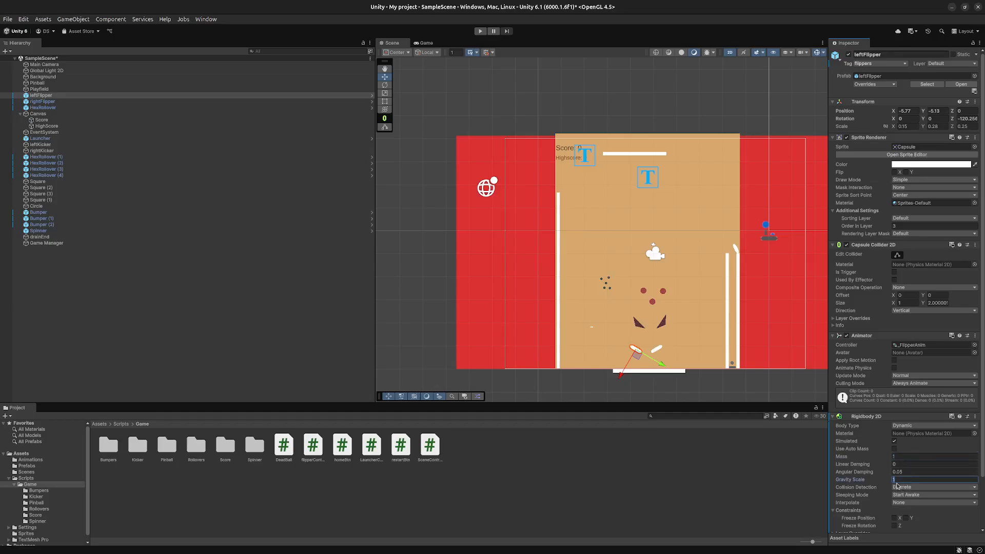
pyautogui.write('0')
# - Add a Rigidbody 2D component to rightFlipper and set its gravity scale to 0
pyautogui.click(657, 351)
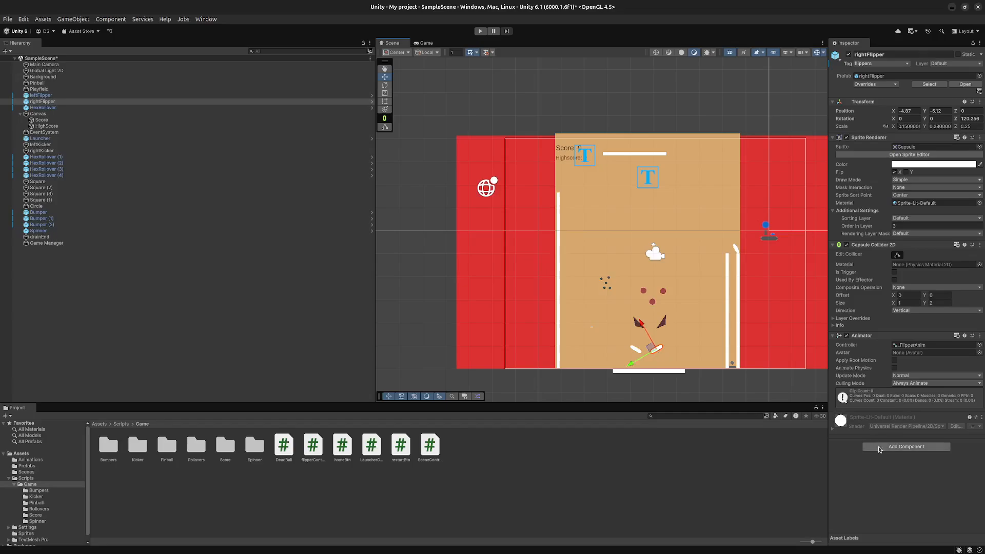
pyautogui.click(657, 352)
pyautogui.click(658, 352)
pyautogui.click(908, 445)
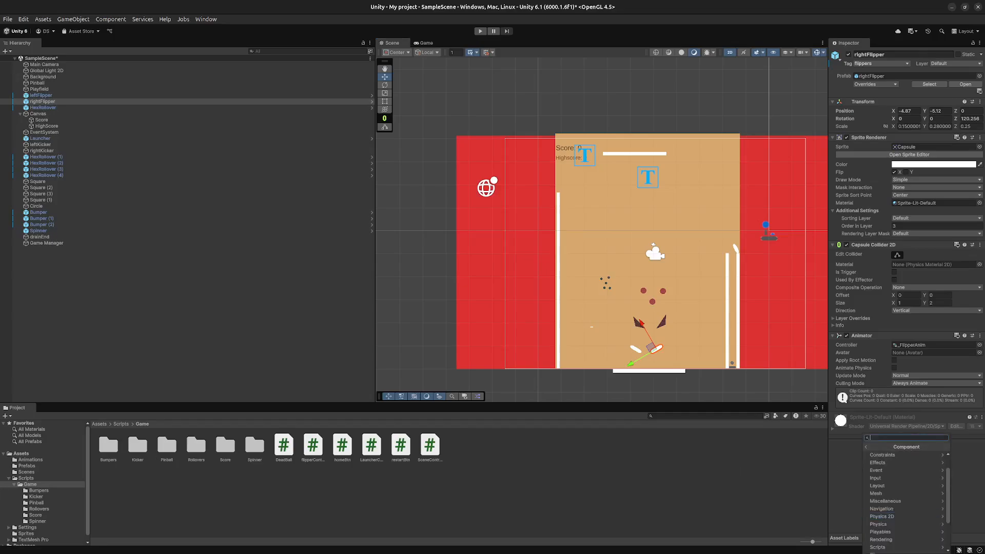
pyautogui.click(77, 263)
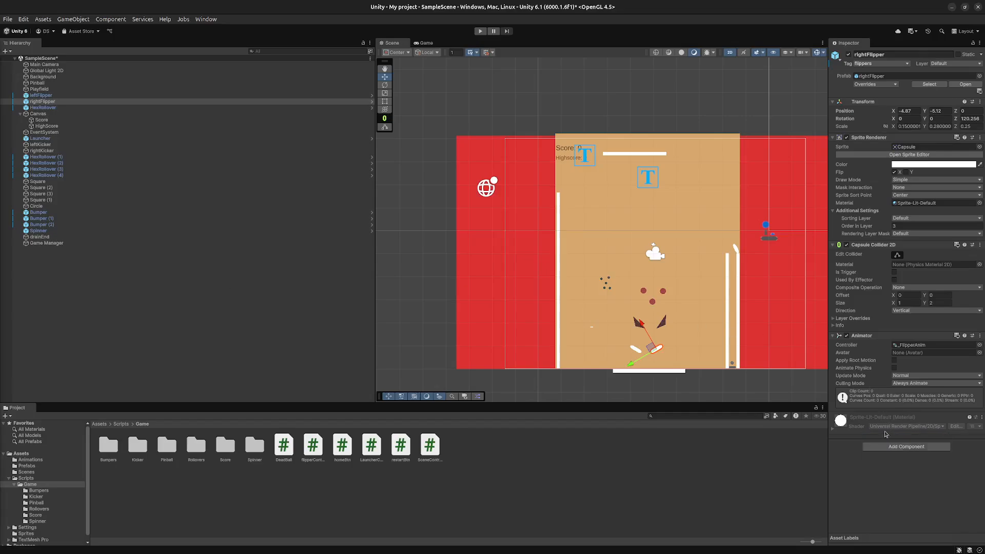
pyautogui.click(889, 448)
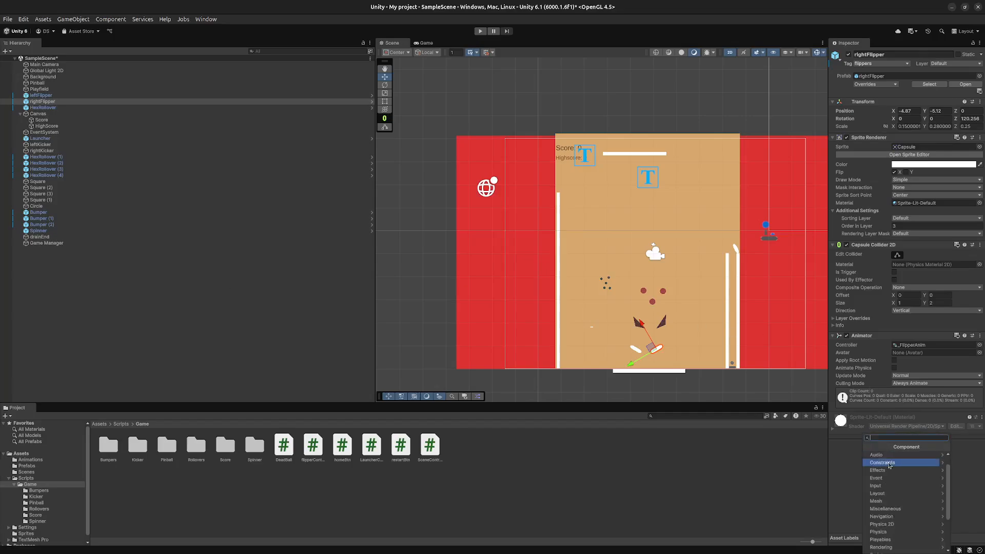
pyautogui.click(902, 524)
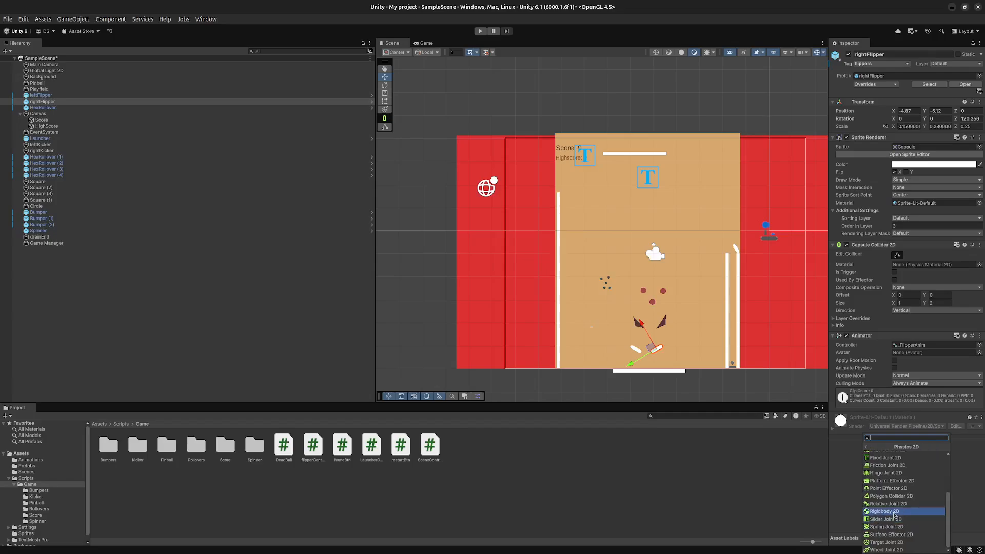
pyautogui.click(894, 511)
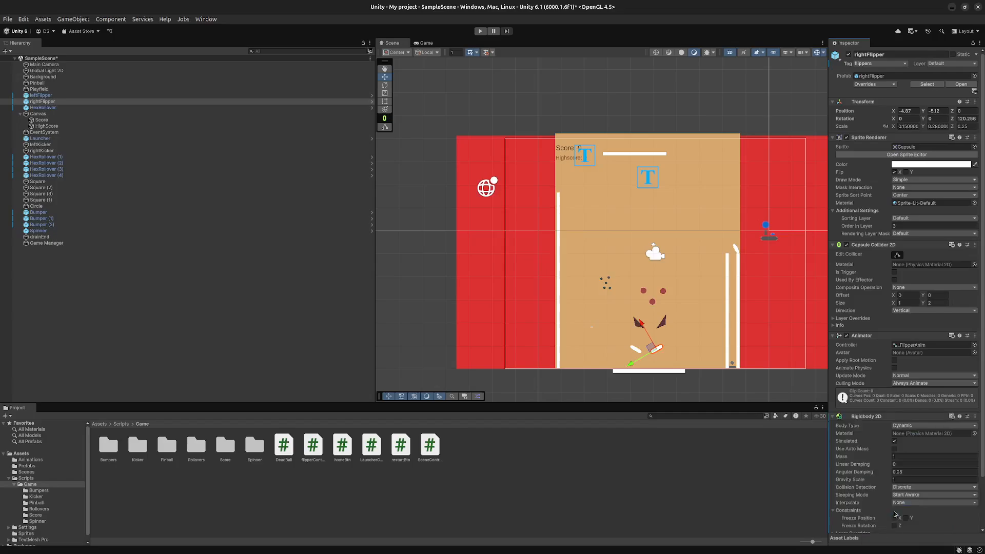
pyautogui.click(911, 459)
pyautogui.click(913, 479)
pyautogui.write('0')
pyautogui.click(772, 460)
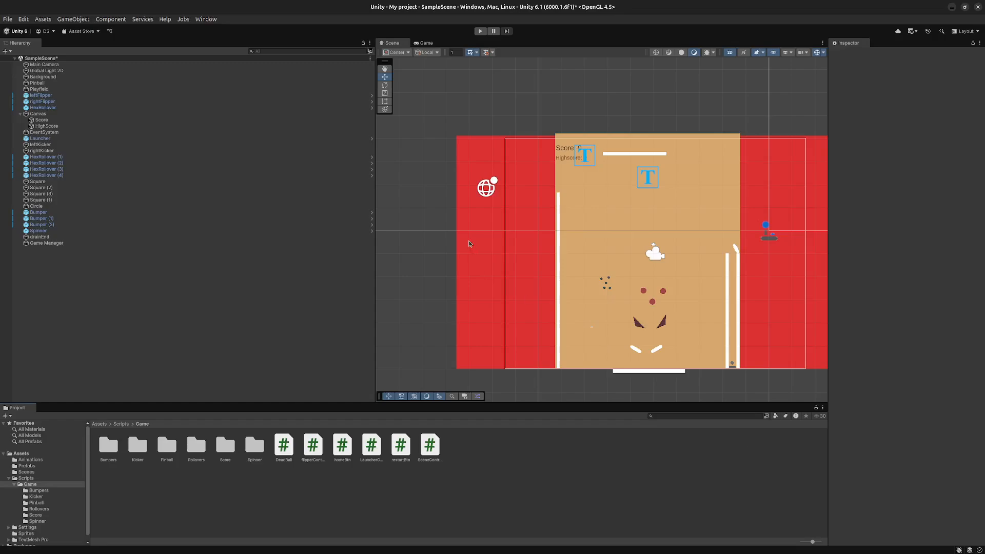
# - Clear the object selection and save the scene
pyautogui.click(497, 256)
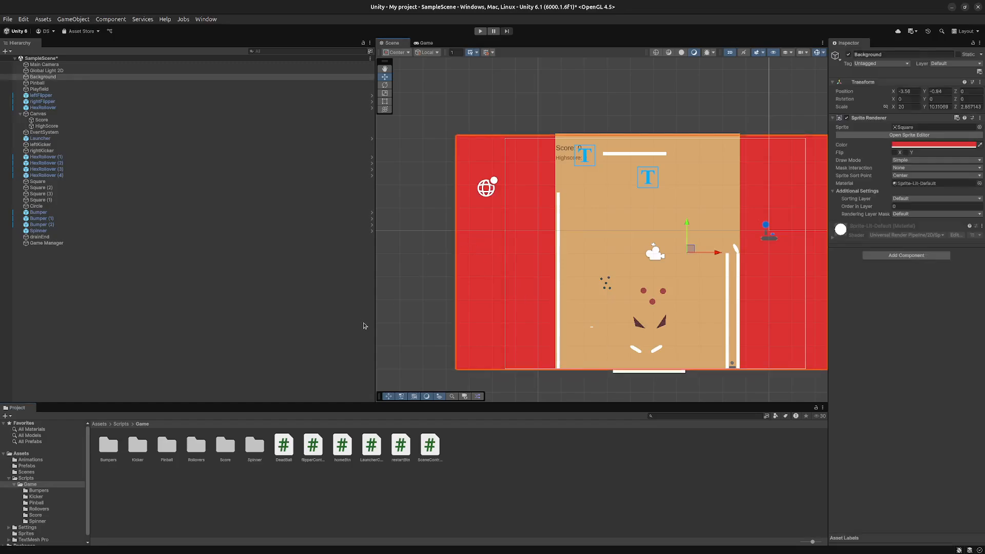
pyautogui.click(399, 305)
pyautogui.hotkey('ctrl', 's')
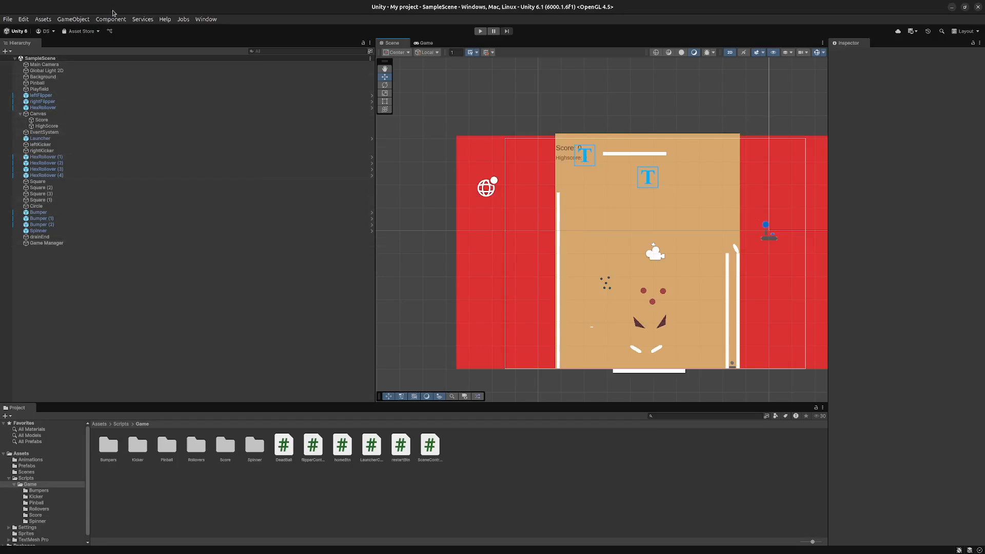
# - Find the Input System package in the Package Manager with the search term input, update it to 1.14.1 and close the manager
pyautogui.click(206, 19)
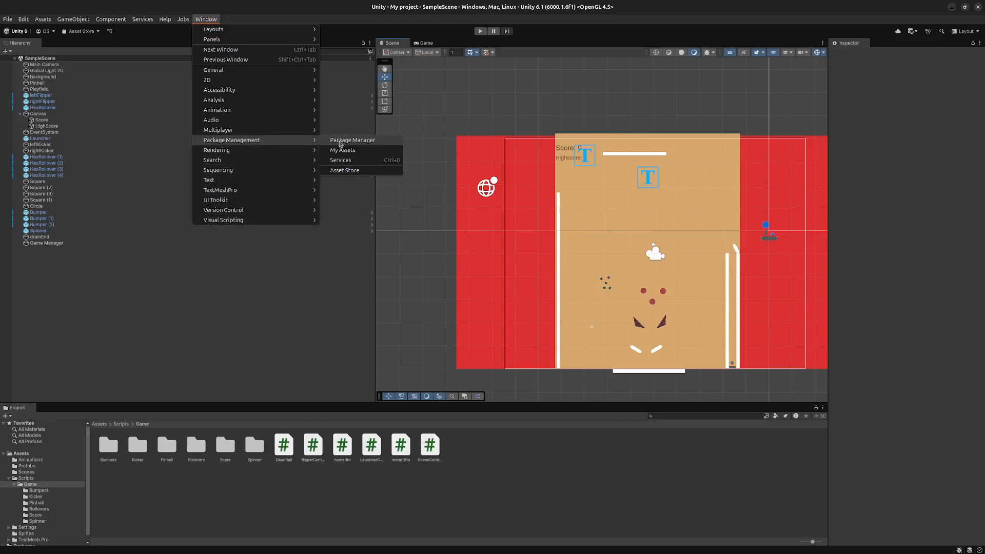
pyautogui.click(345, 142)
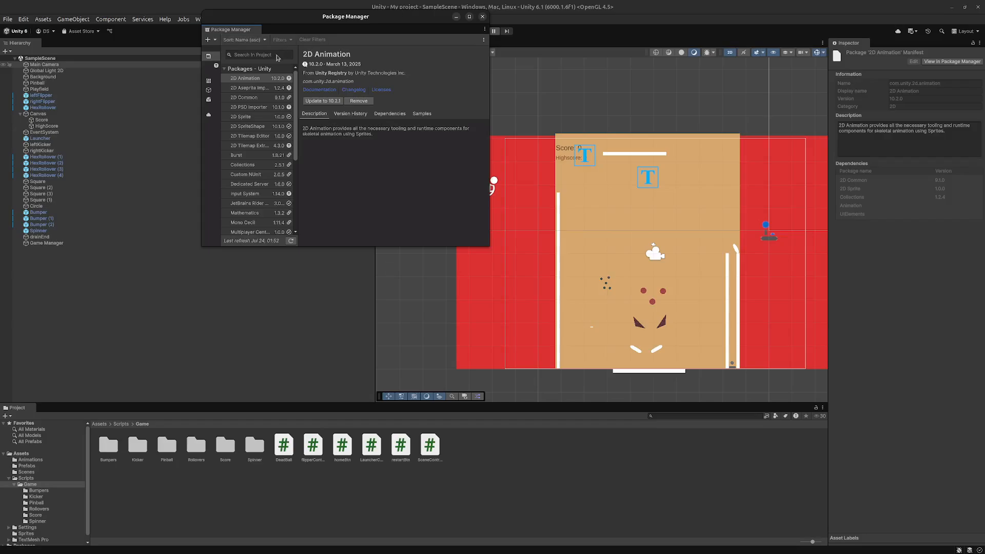
pyautogui.moveTo(361, 19); pyautogui.dragTo(646, 149)
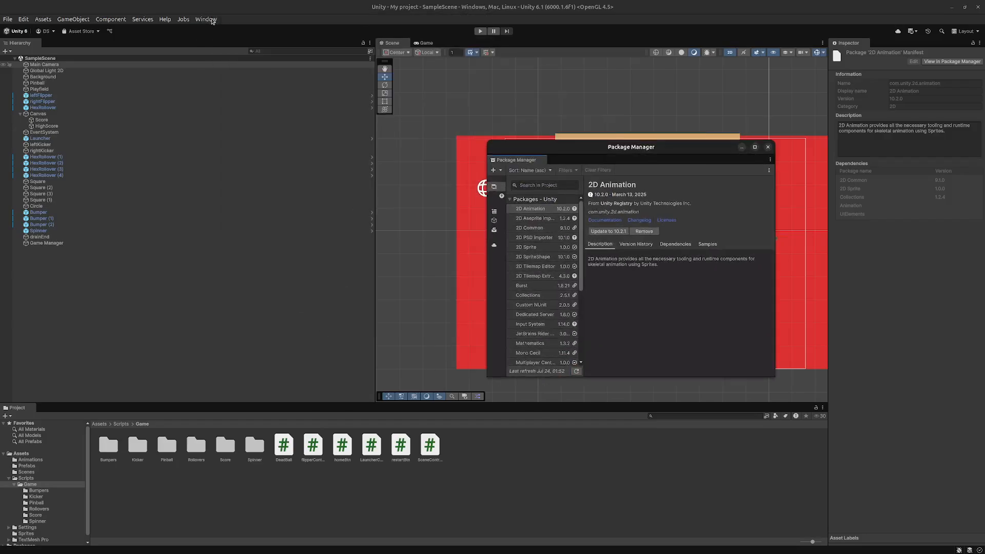
pyautogui.click(207, 19)
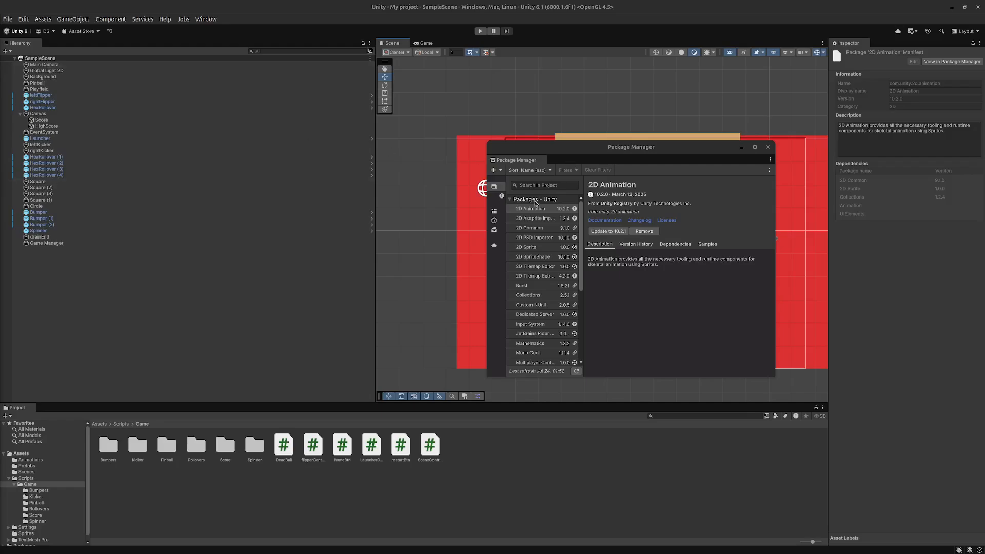
pyautogui.click(539, 185)
pyautogui.write('o')
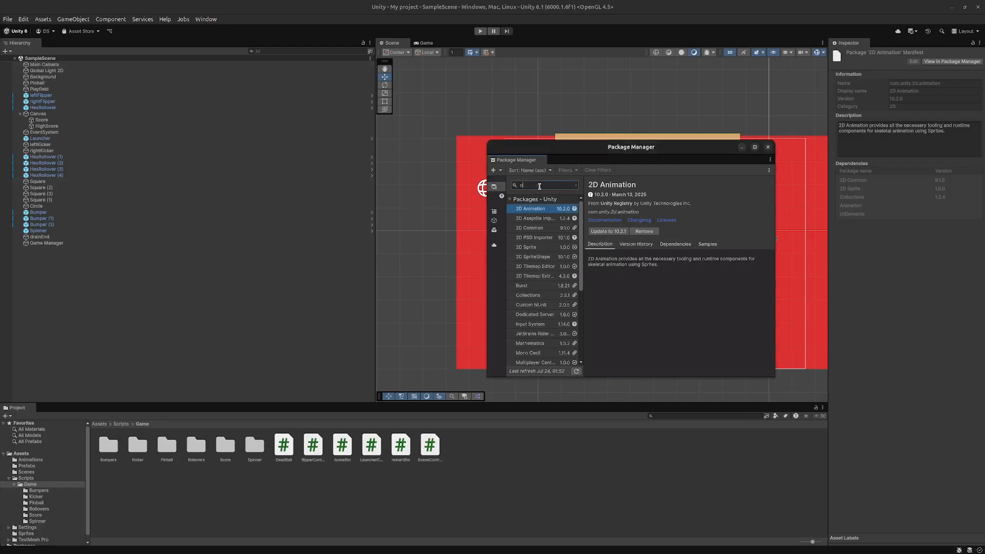
pyautogui.write('nput')
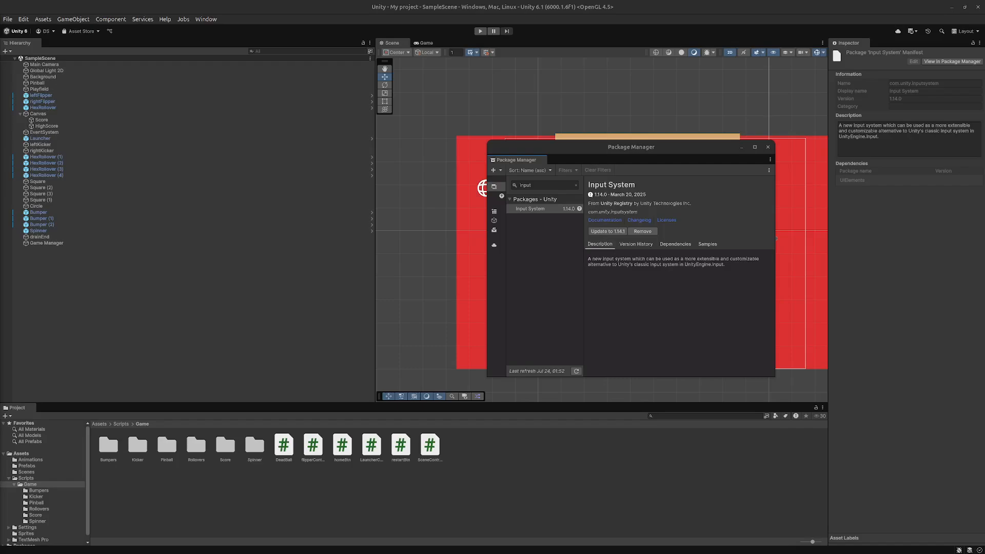
pyautogui.click(598, 233)
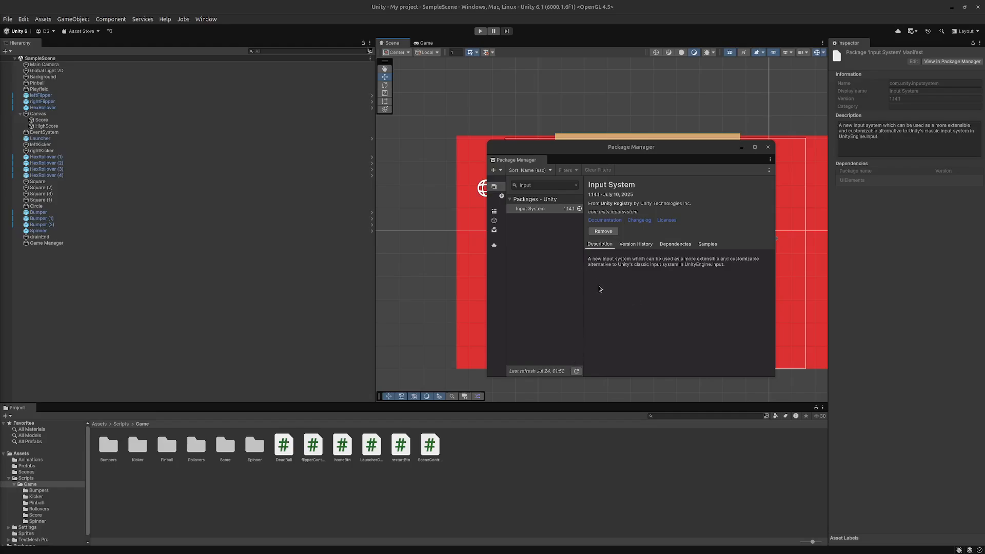
pyautogui.click(766, 148)
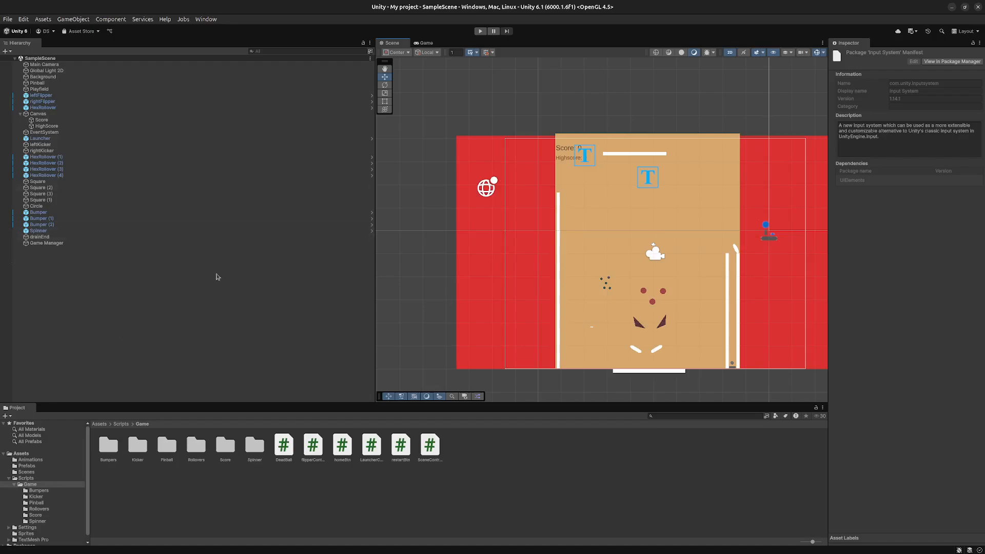
# - Add a Virtual Mouse input component to leftFlipper
pyautogui.click(635, 350)
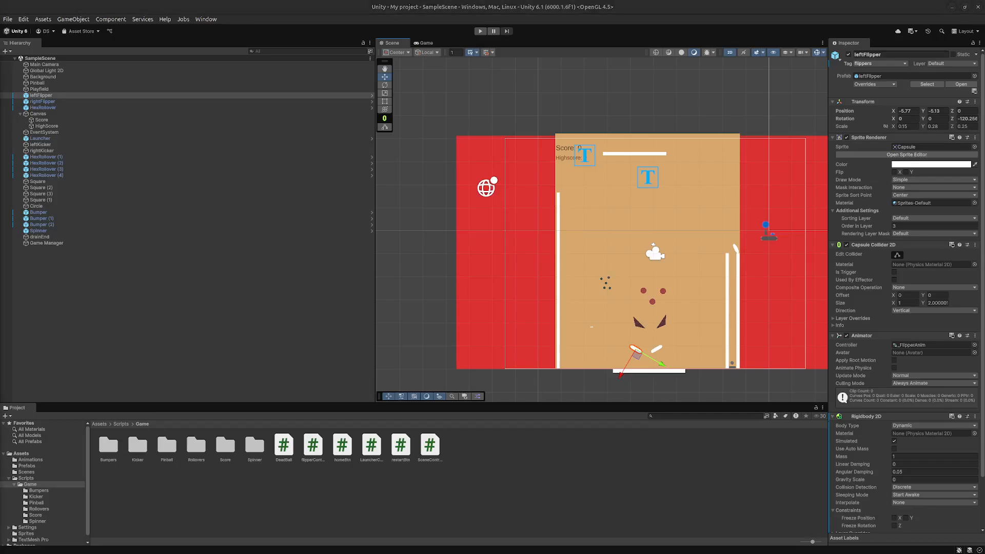
pyautogui.scroll(-3, 903, 462)
pyautogui.click(864, 522)
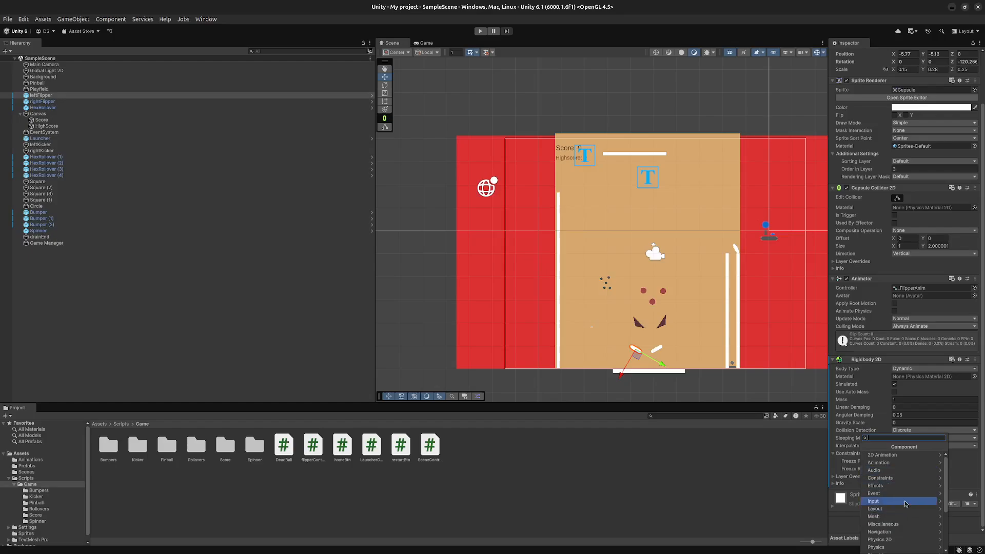
pyautogui.click(904, 500)
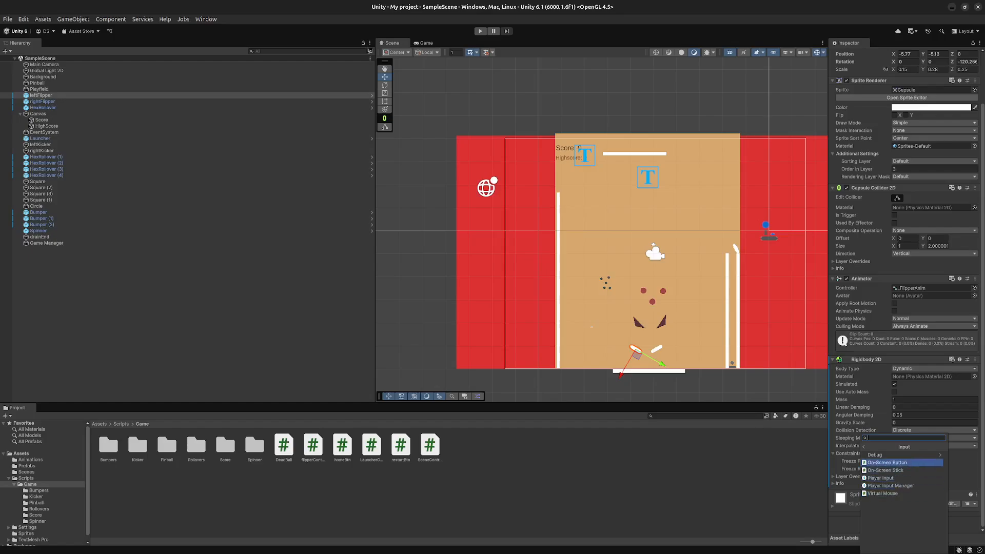
pyautogui.press('Escape')
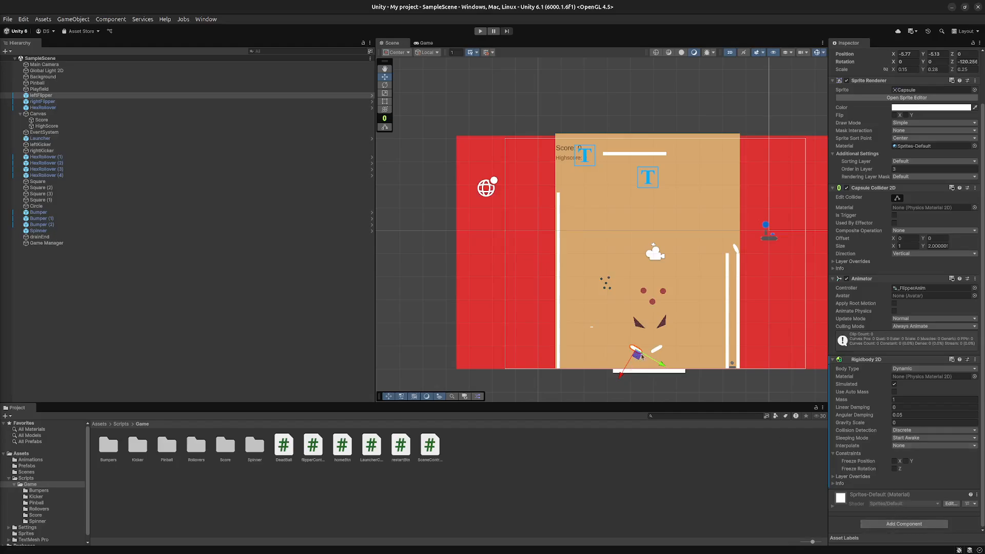
pyautogui.click(893, 525)
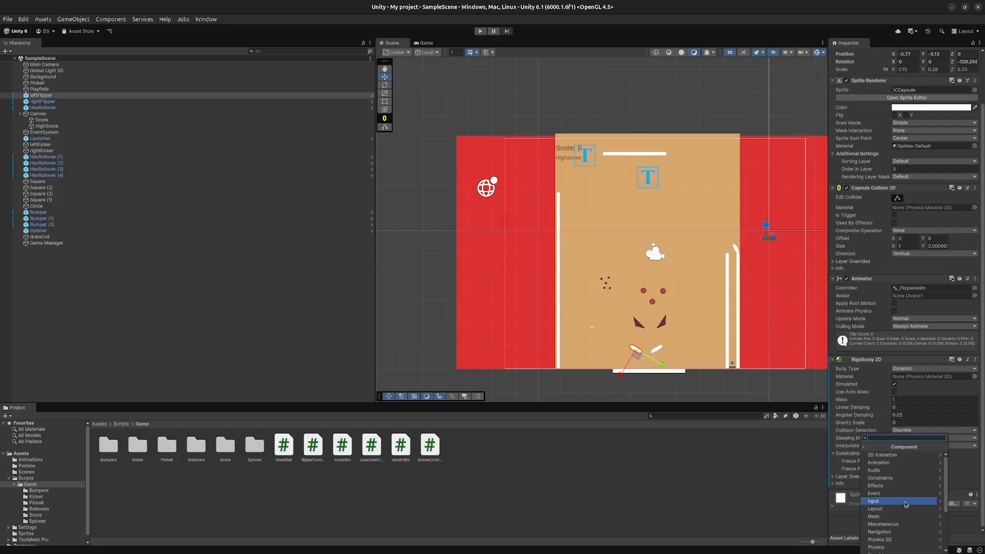
pyautogui.click(904, 500)
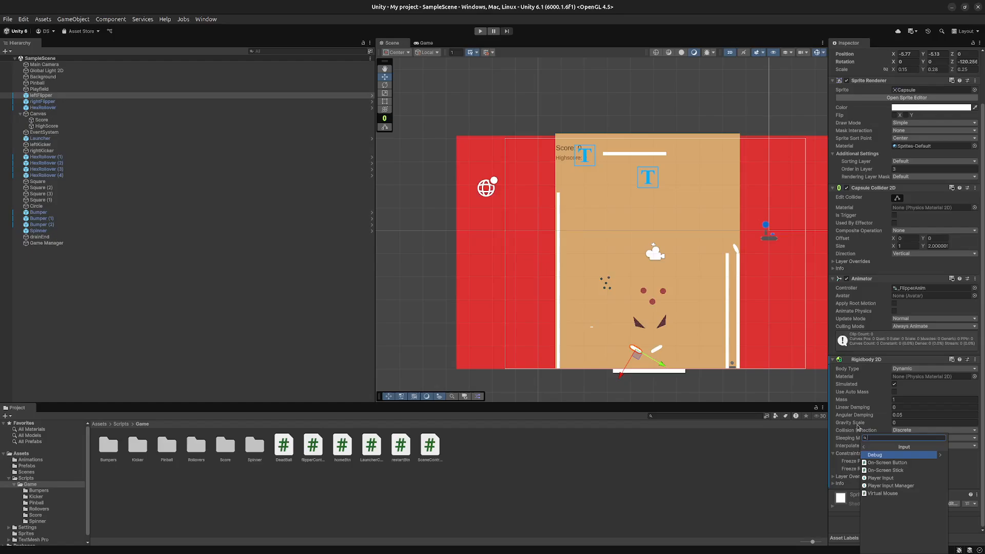
pyautogui.click(940, 455)
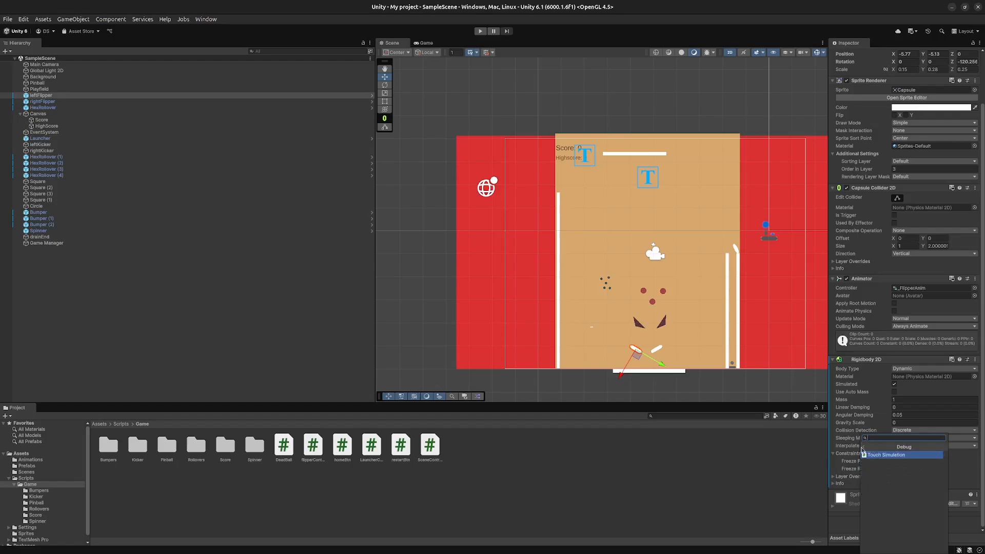
pyautogui.click(865, 448)
pyautogui.click(887, 493)
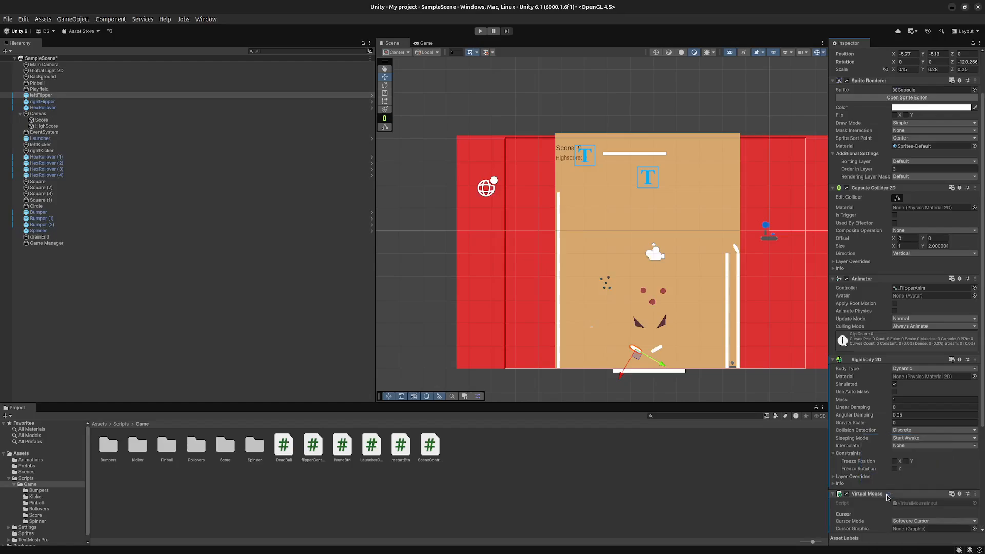
# - Add a plain binding to the Left Button Action of leftFlipper's Virtual Mouse component and look into its settings
pyautogui.scroll(-5, 876, 523)
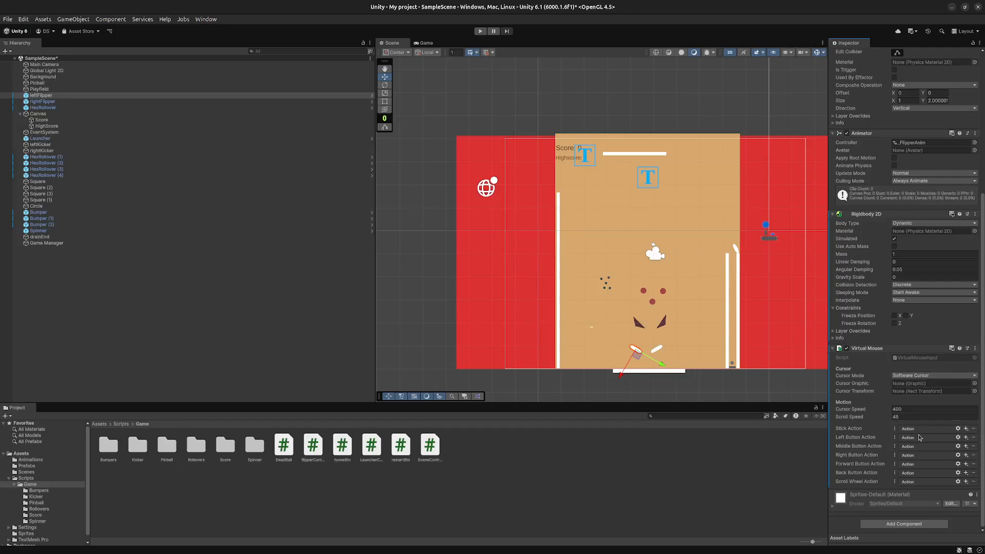
pyautogui.click(966, 438)
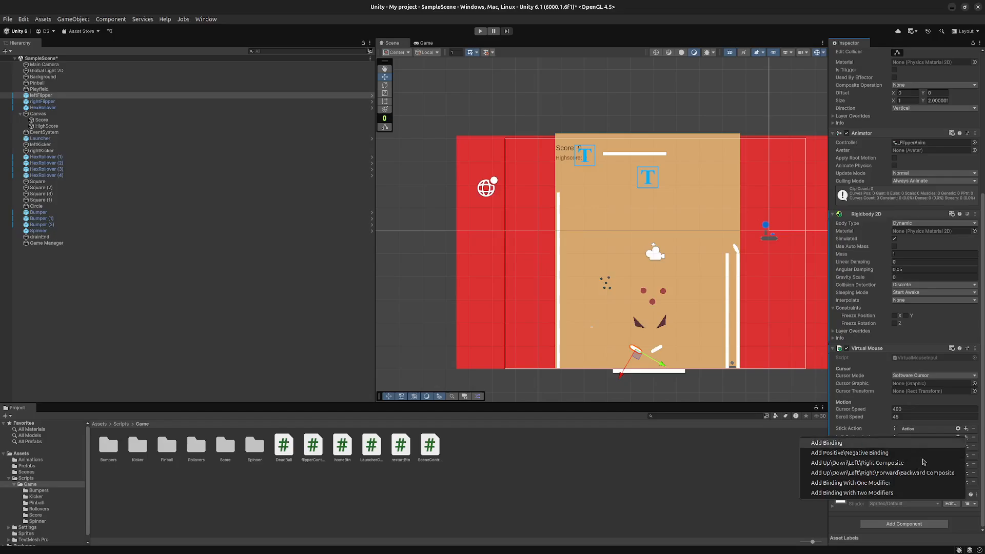
pyautogui.click(760, 504)
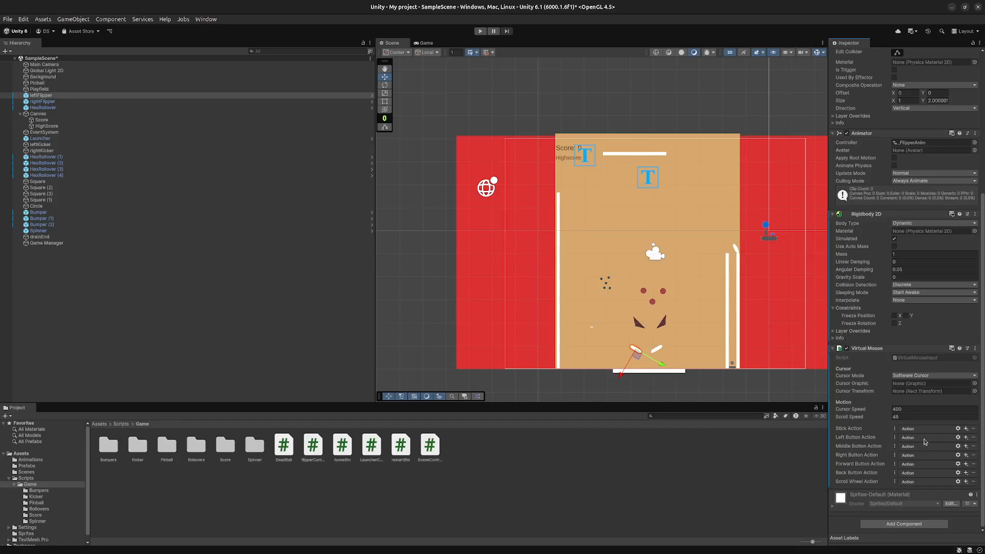
pyautogui.click(957, 437)
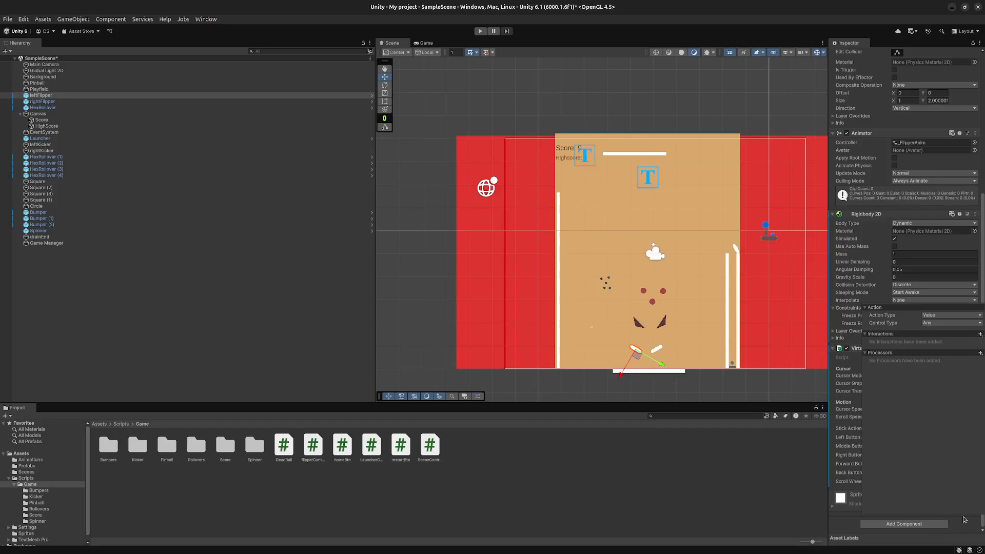
pyautogui.click(851, 508)
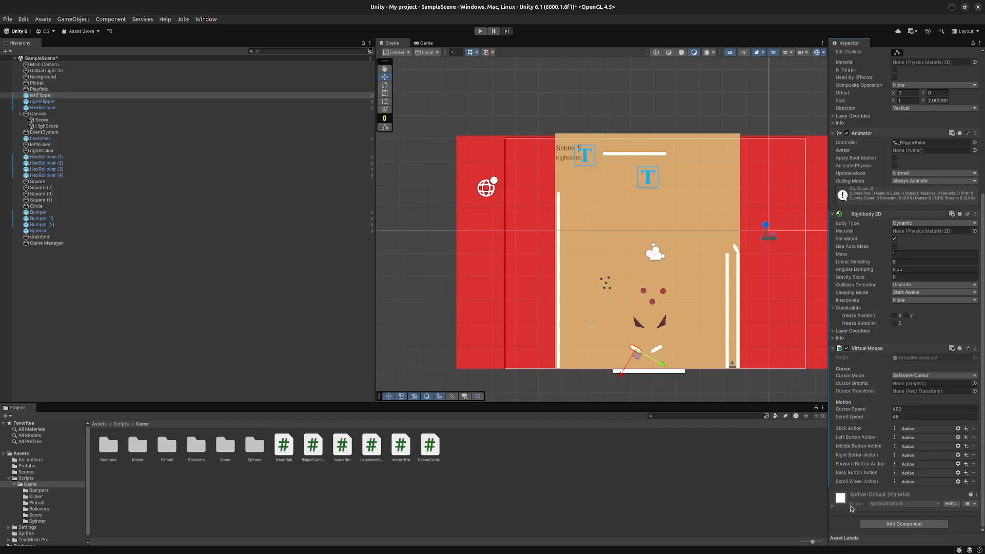
pyautogui.click(966, 438)
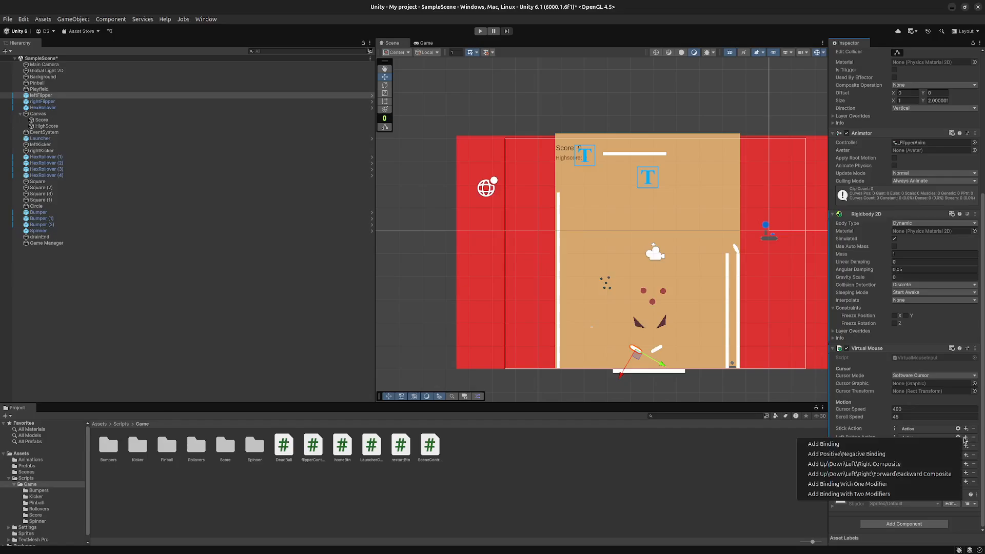
pyautogui.click(889, 444)
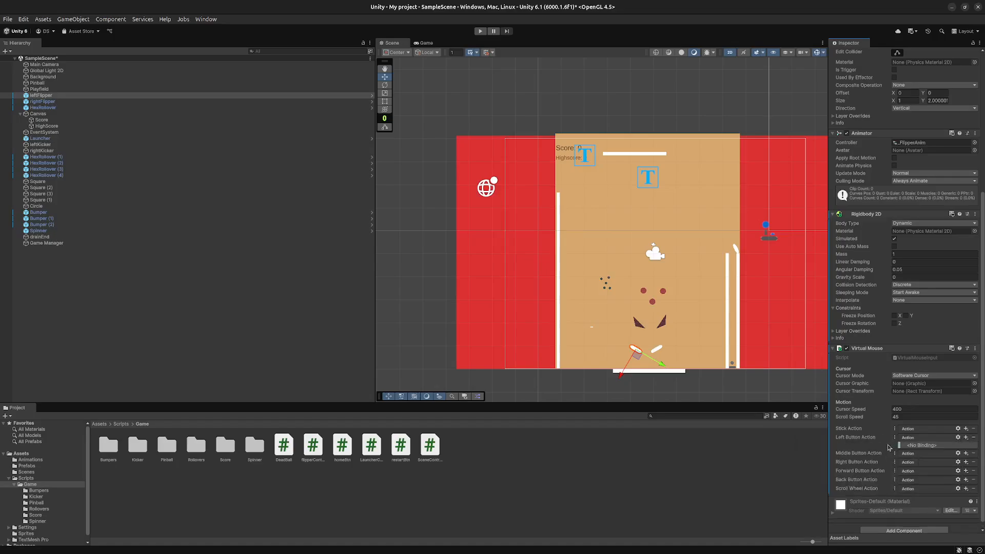
pyautogui.click(941, 445)
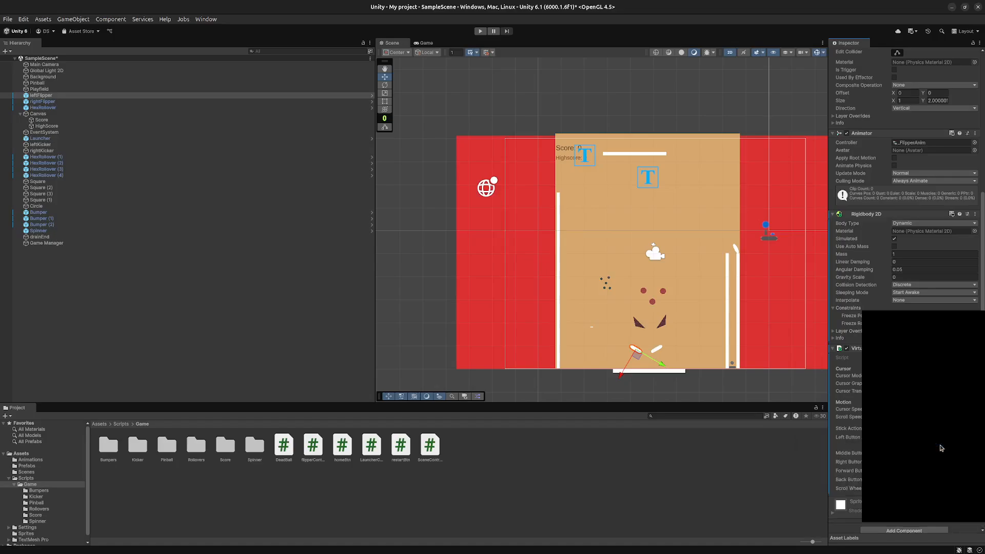
pyautogui.click(831, 521)
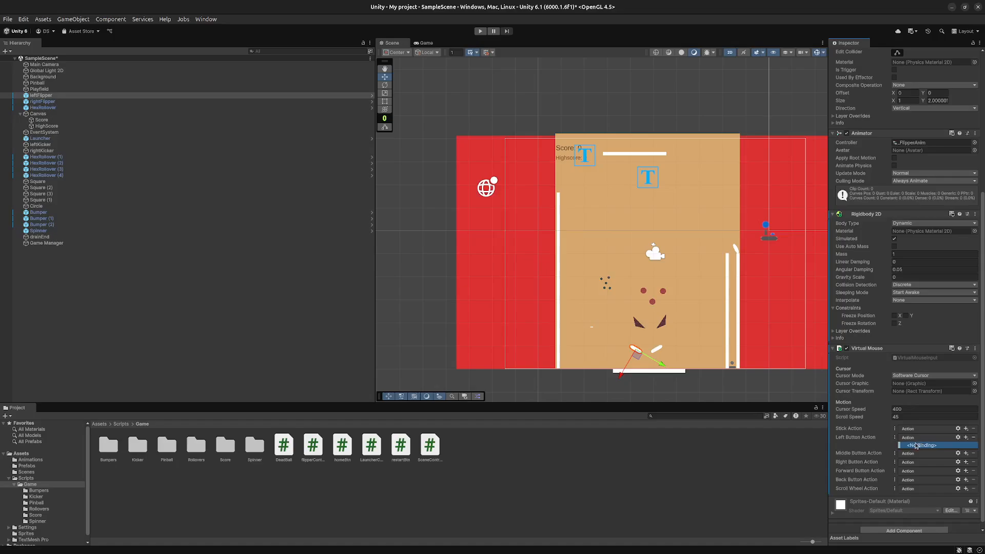
# - Try a positive/negative binding on the Left Button Action and remove it again
pyautogui.click(963, 440)
pyautogui.click(893, 459)
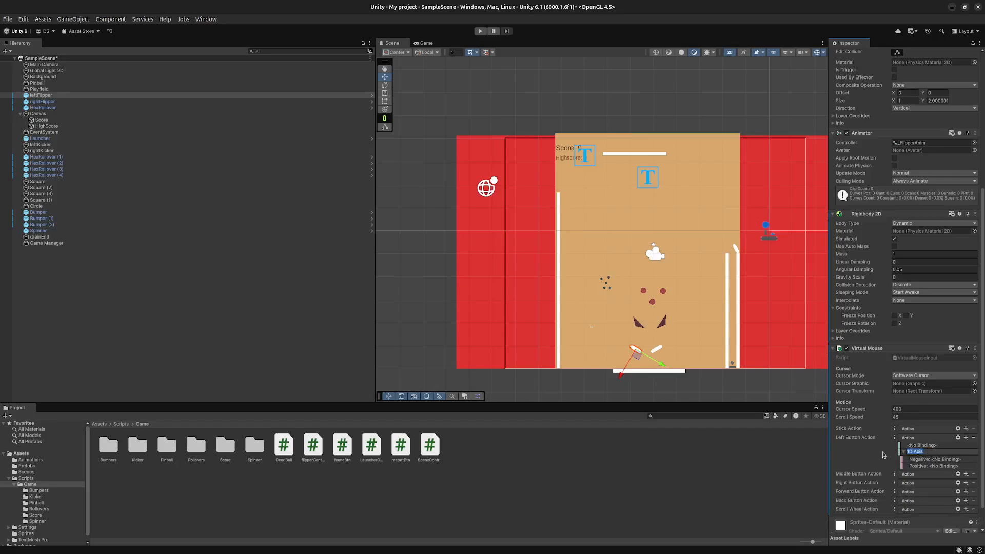
pyautogui.click(973, 437)
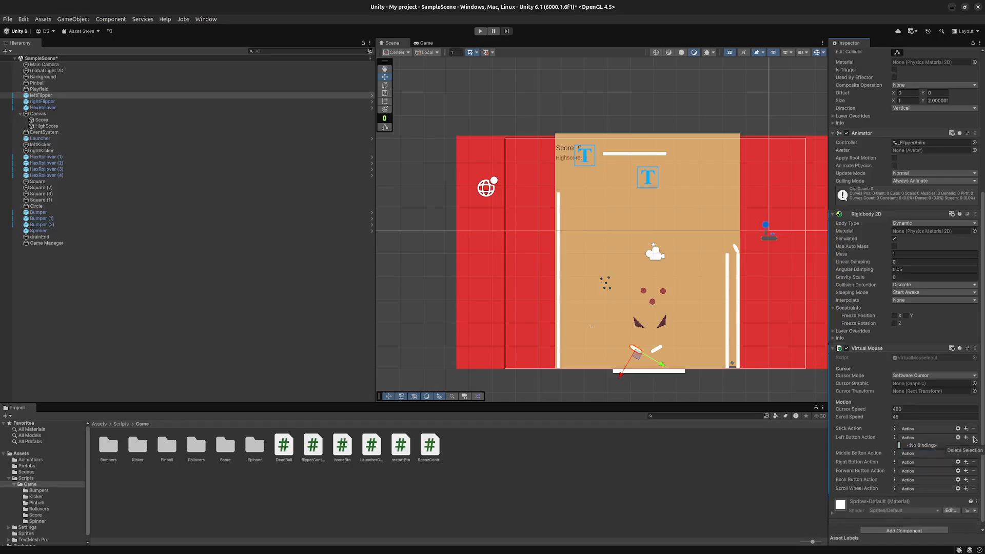
# - Add a Press interaction to the Left Button Action's empty binding and keep its trigger behavior at Press Only
pyautogui.click(937, 445)
pyautogui.scroll(-1, 890, 436)
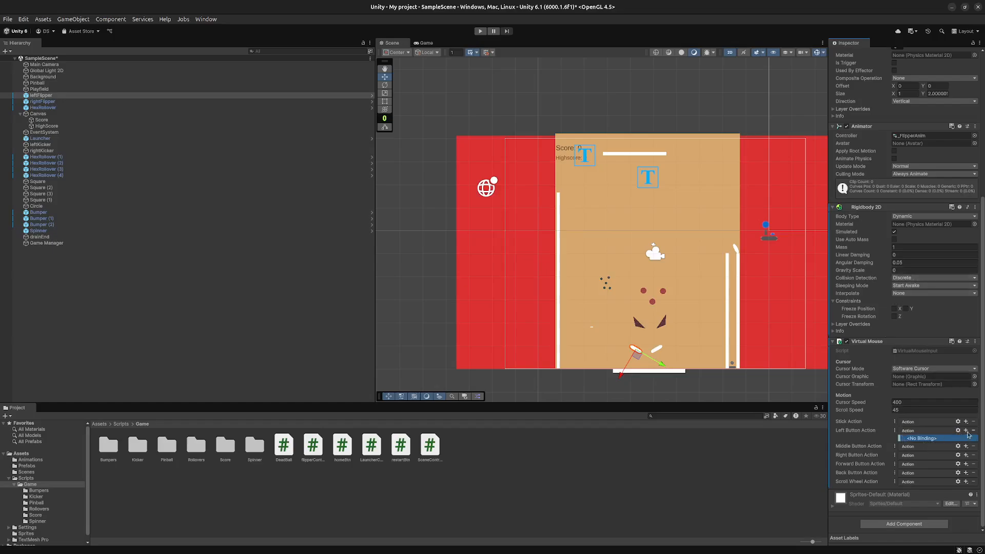
pyautogui.doubleClick(937, 441)
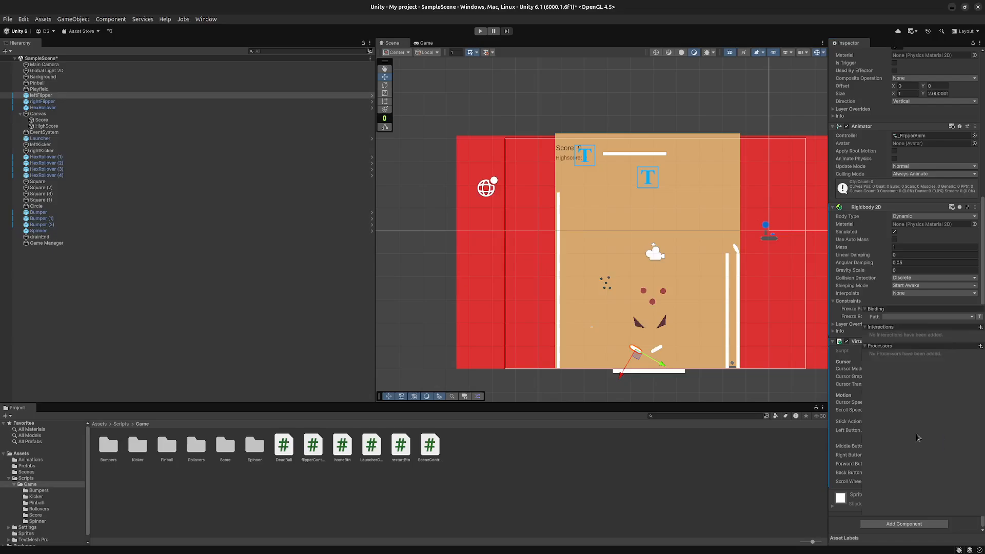
pyautogui.click(980, 327)
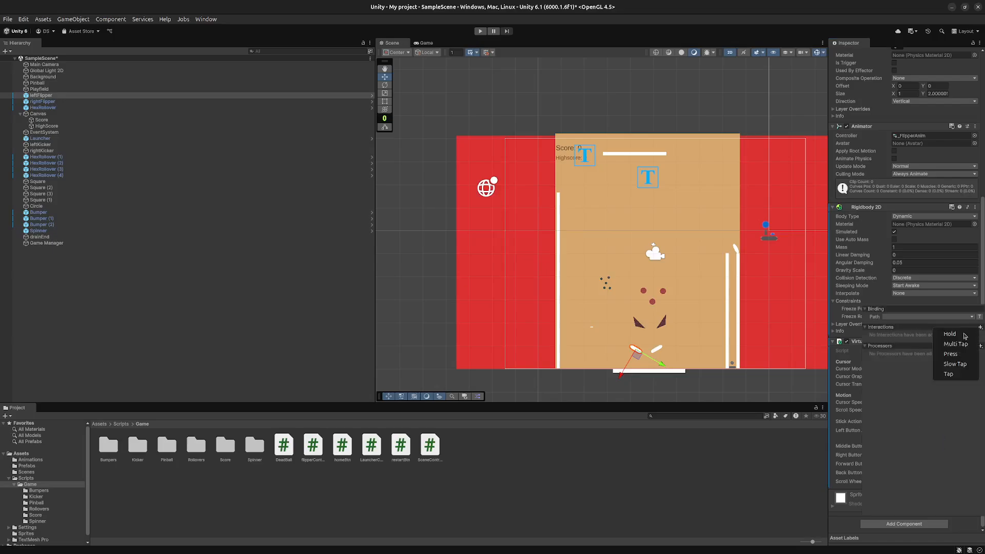
pyautogui.click(958, 356)
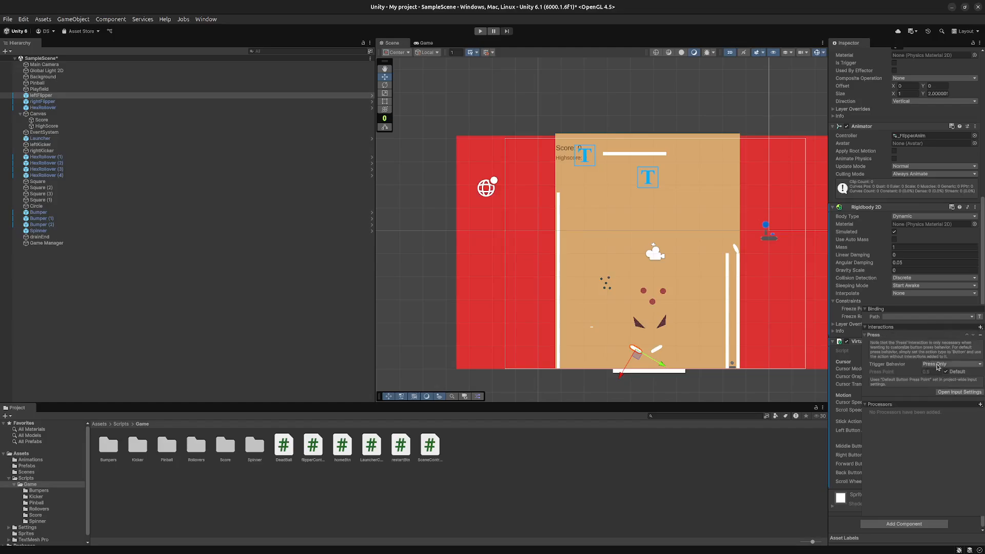
pyautogui.click(937, 365)
pyautogui.click(887, 388)
pyautogui.click(949, 365)
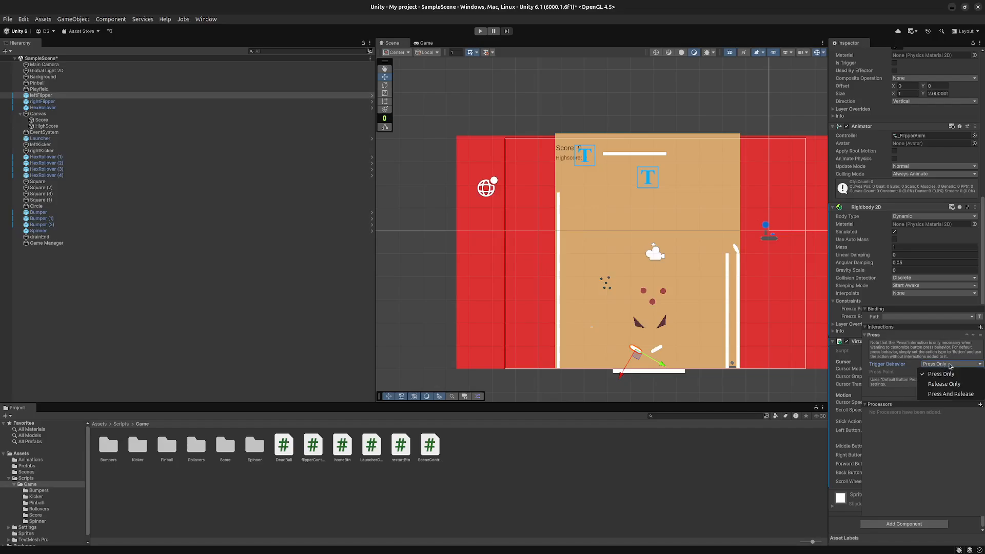
pyautogui.click(880, 393)
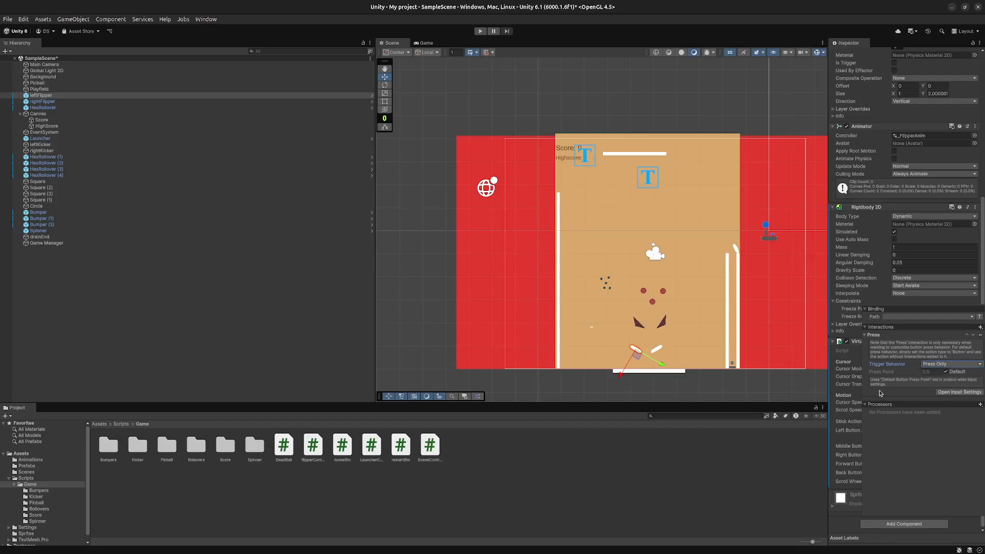
# - Open the Input System project settings from the binding, enlarge the window to examine the options, and close it
pyautogui.click(952, 393)
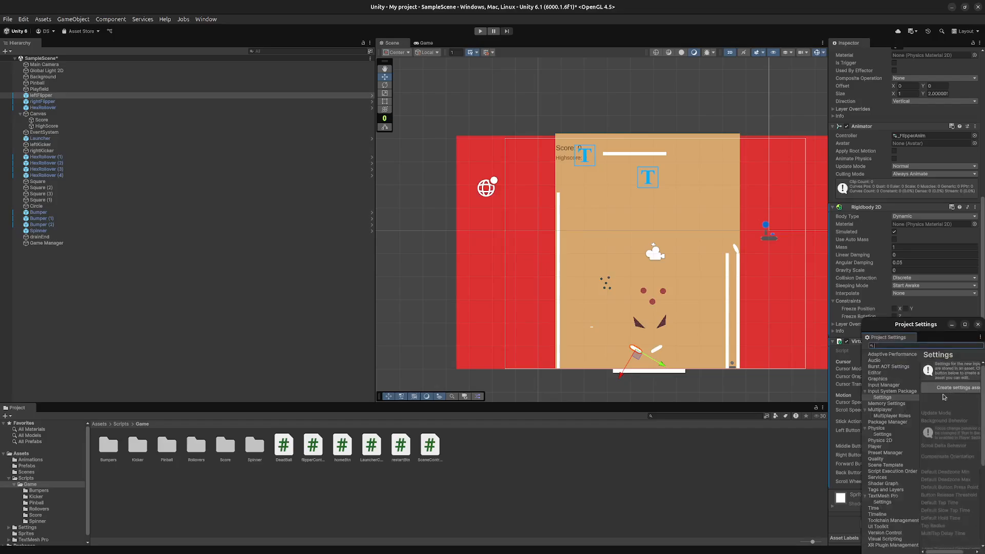
pyautogui.moveTo(933, 327); pyautogui.dragTo(438, 206)
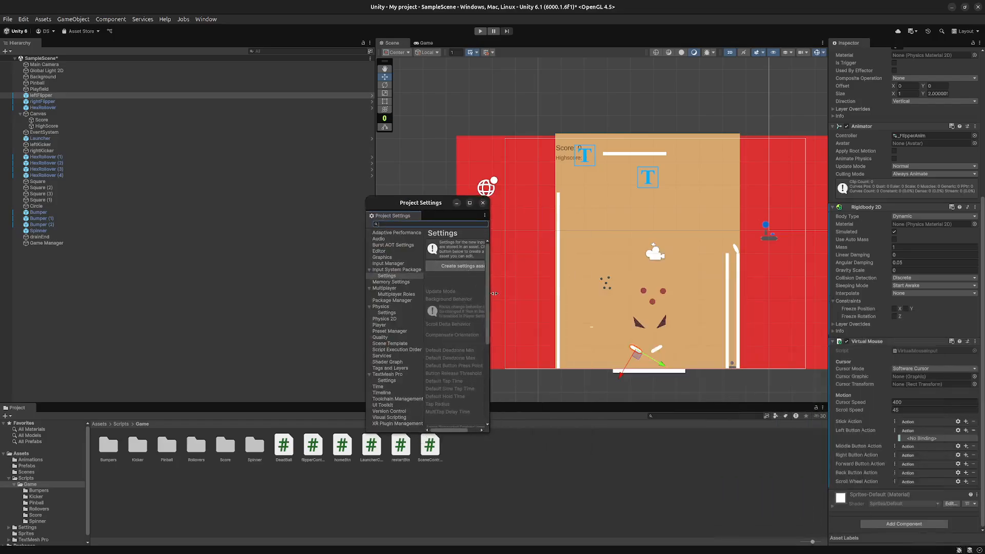
pyautogui.moveTo(494, 294); pyautogui.dragTo(895, 323)
pyautogui.moveTo(644, 203); pyautogui.dragTo(560, 170)
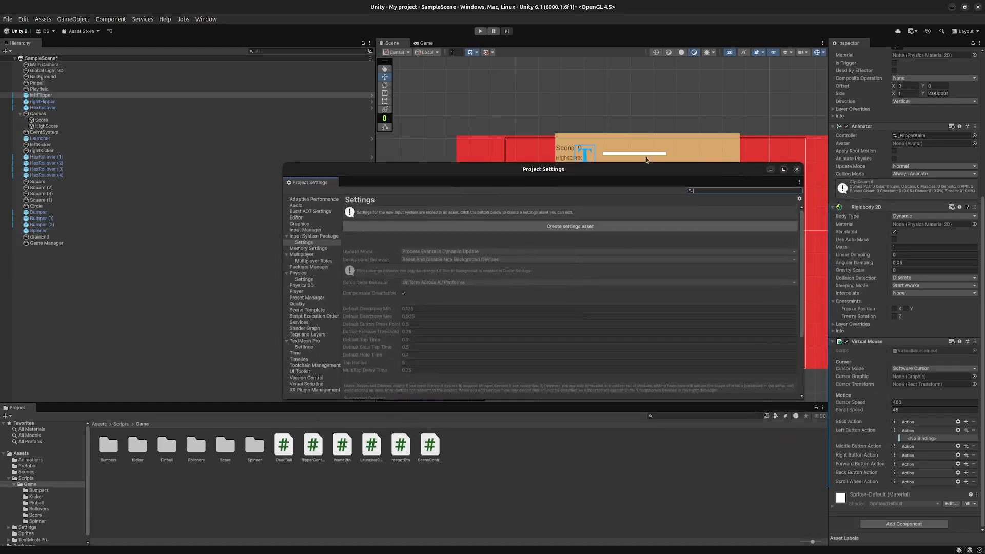
pyautogui.moveTo(645, 162); pyautogui.dragTo(644, 56)
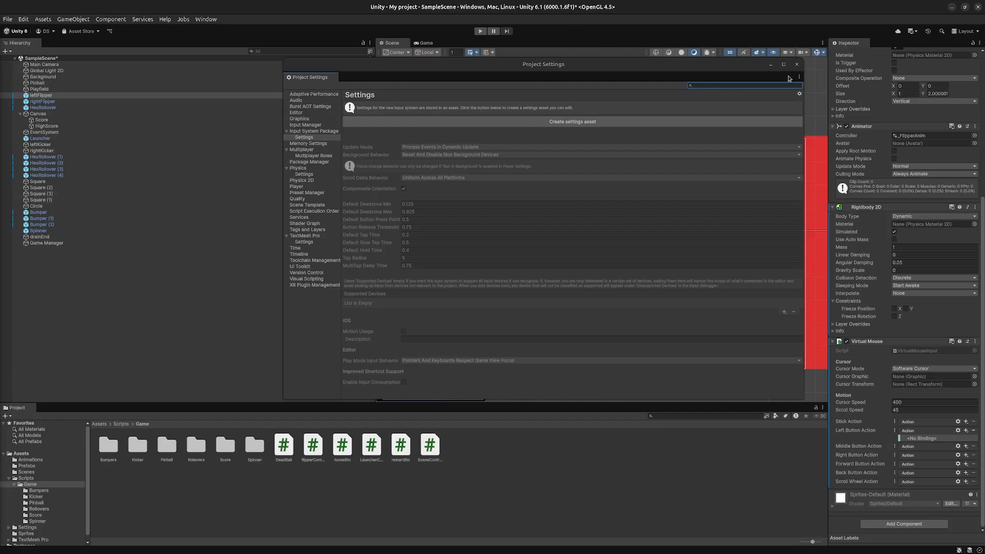
pyautogui.click(796, 65)
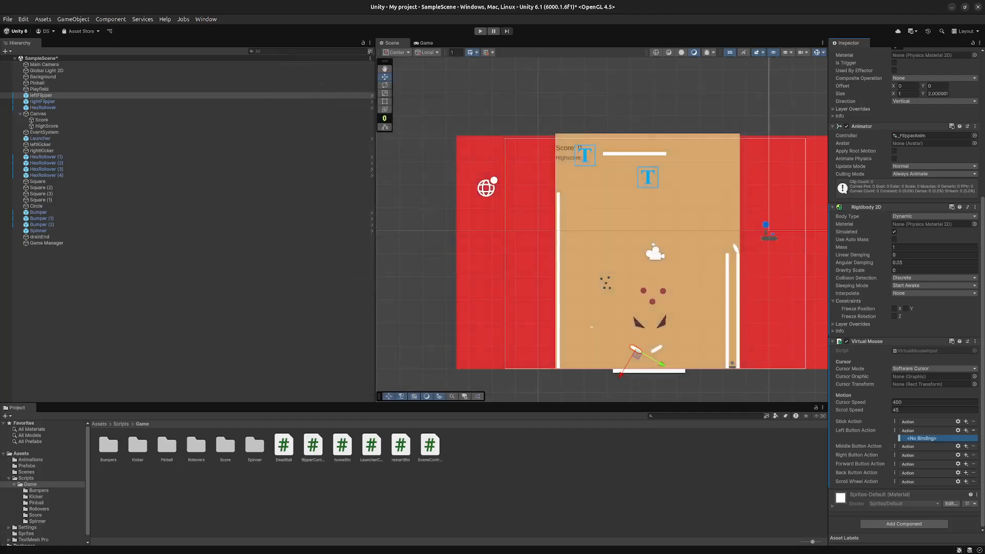
# - Remove the Virtual Mouse component from leftFlipper
pyautogui.click(974, 342)
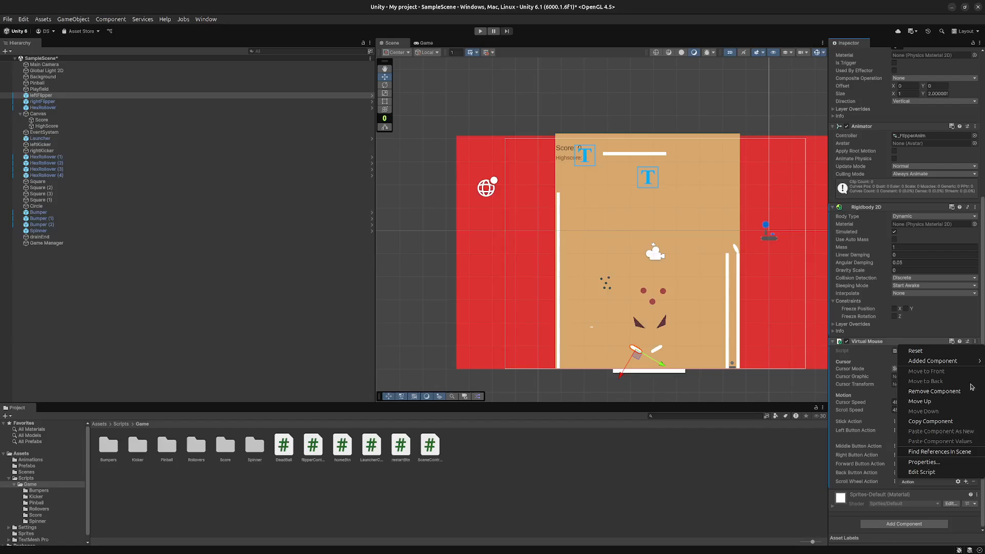
pyautogui.click(933, 391)
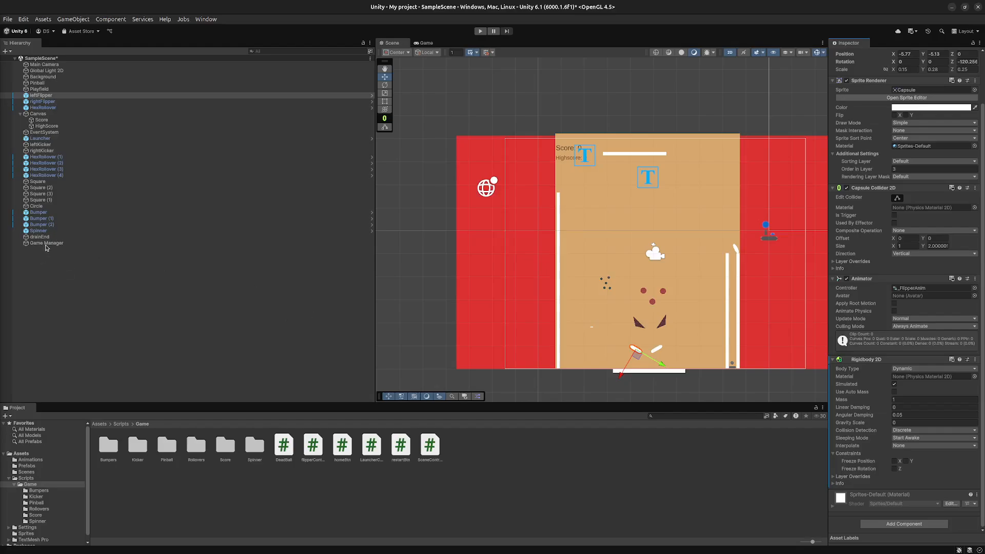
# - Attach the FlipperController script from the Scripts/Game folder to leftFlipper
pyautogui.click(517, 508)
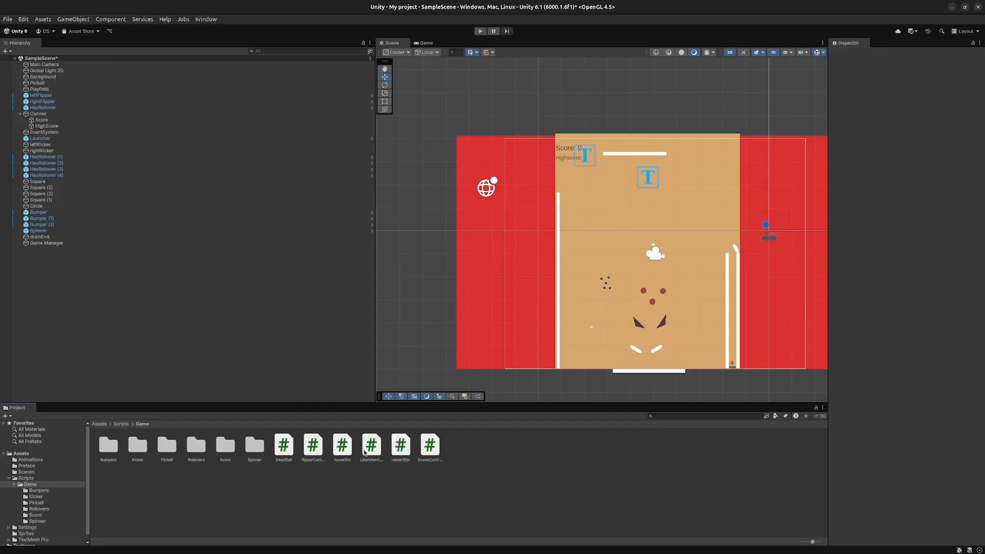
pyautogui.moveTo(317, 448); pyautogui.dragTo(53, 96)
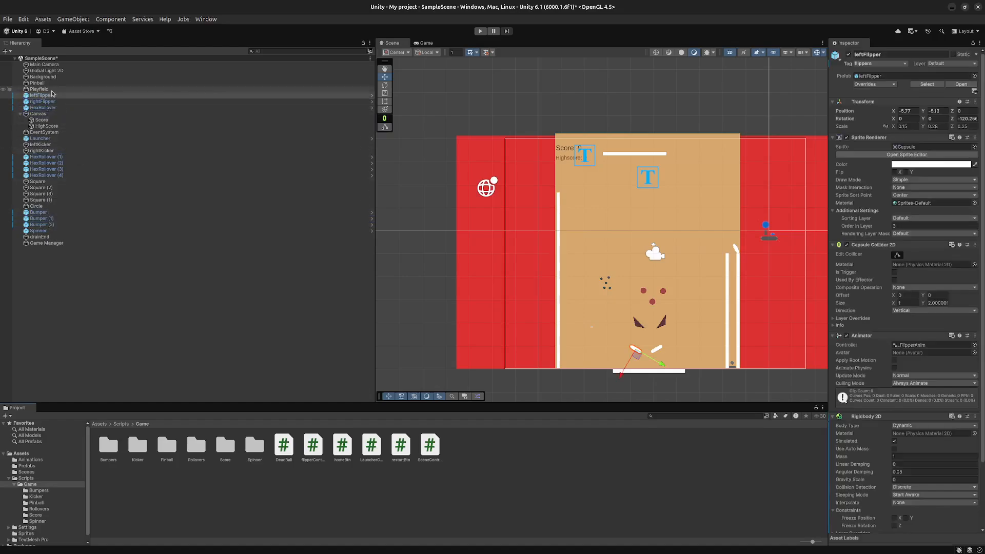
pyautogui.scroll(-3, 841, 380)
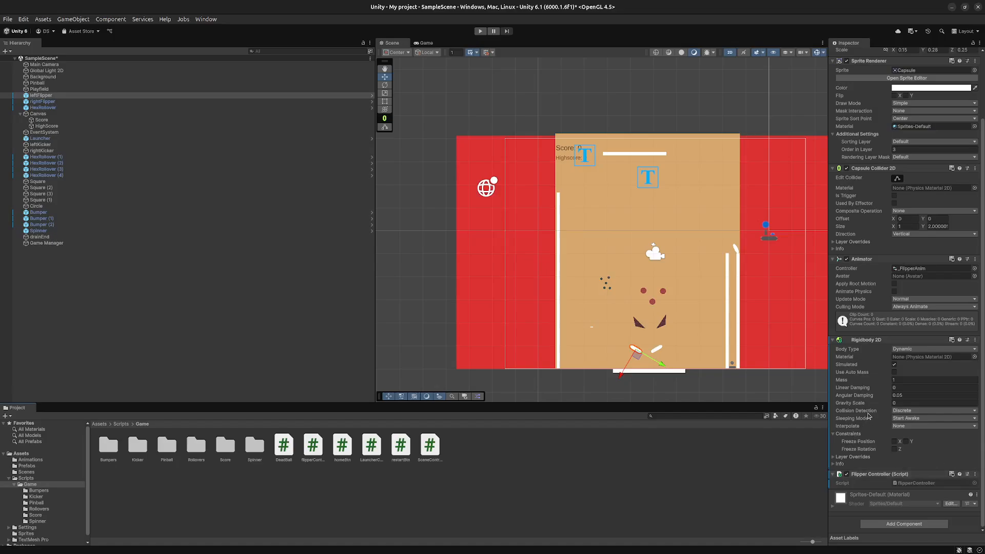
# - Attach the FlipperController script from the Scripts/Game folder to rightFlipper, undoing the stray drop that creates a separate object
pyautogui.moveTo(312, 446); pyautogui.dragTo(44, 105)
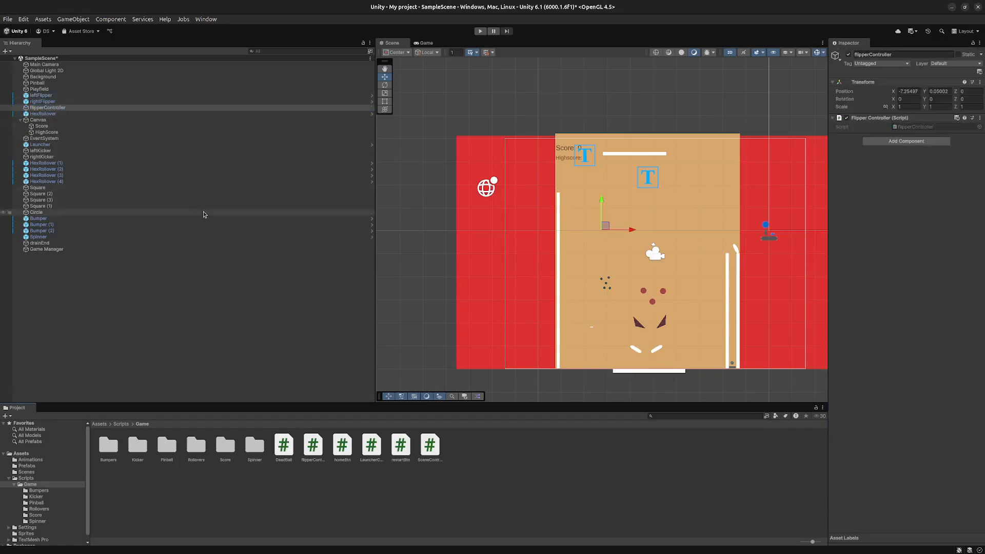
pyautogui.hotkey('ctrl', 'z')
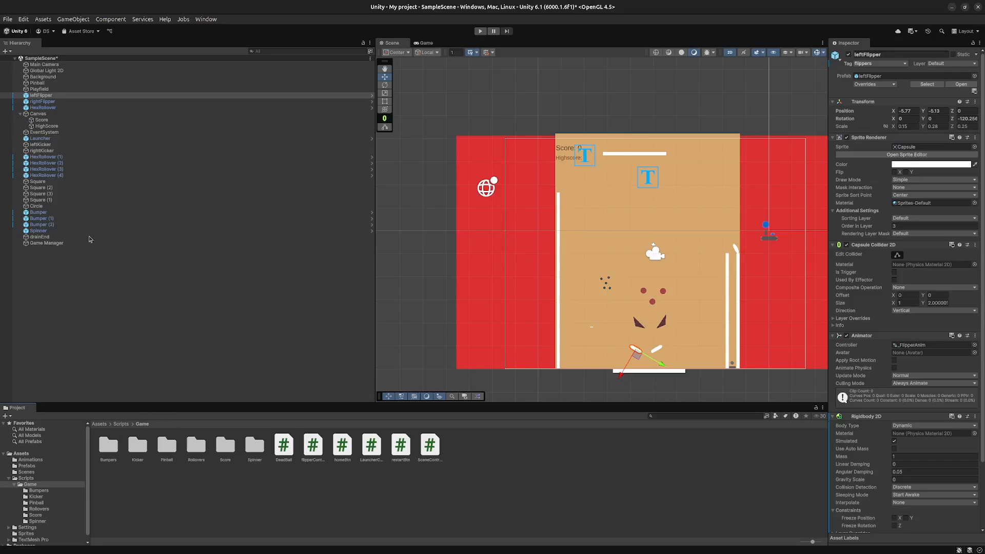
pyautogui.scroll(-3, 947, 434)
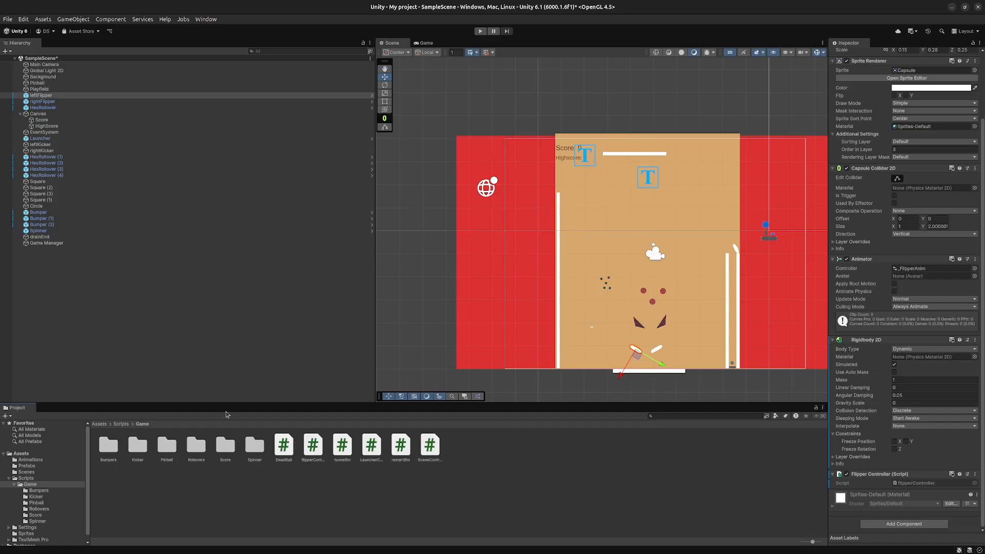
pyautogui.moveTo(313, 448); pyautogui.dragTo(45, 103)
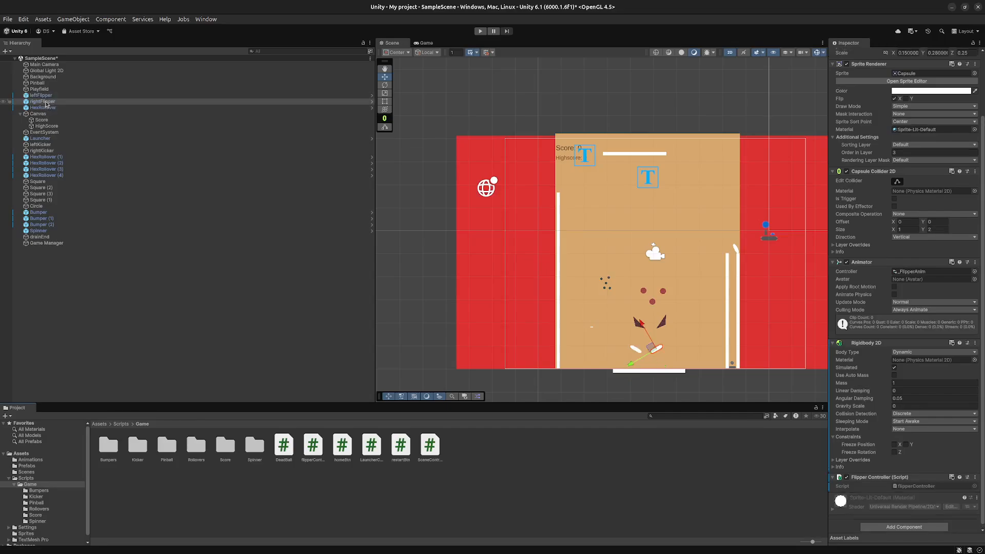
pyautogui.scroll(-2, 910, 438)
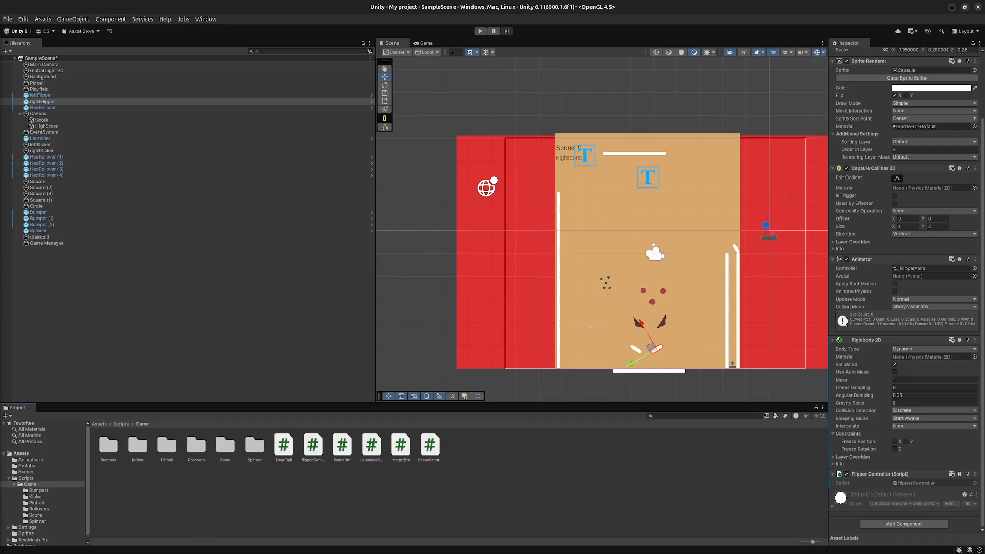
# - Switch to Visual Studio Code and bring up the flipperController.cs script
pyautogui.hotkey('alt', 'Tab')
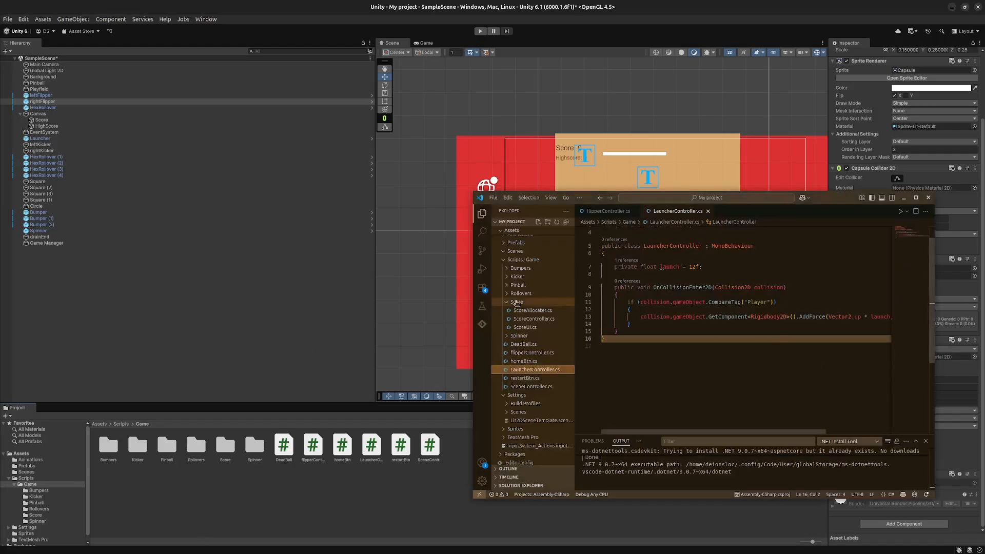
pyautogui.scroll(1, 813, 389)
pyautogui.hotkey('ctrl', 'Tab')
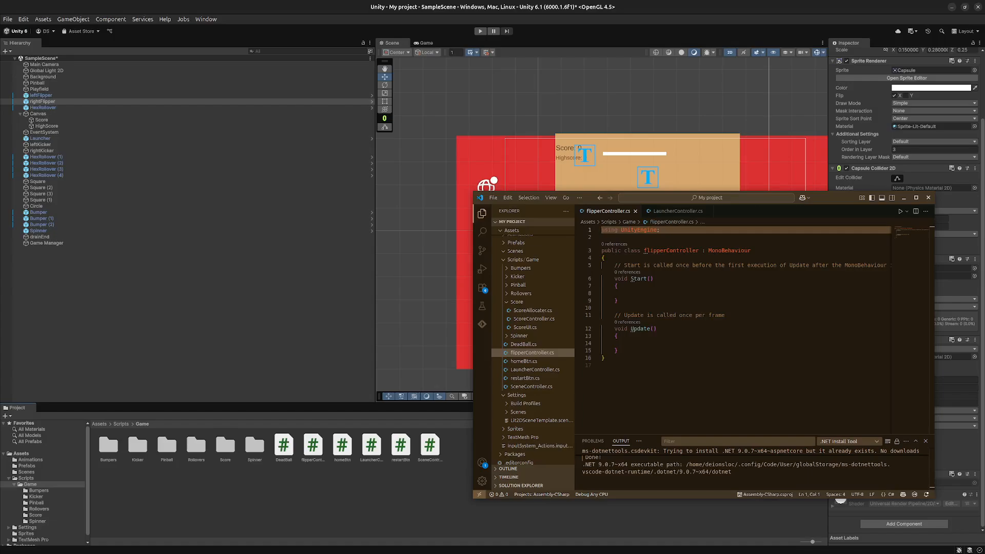
pyautogui.hotkey('alt', 'Tab')
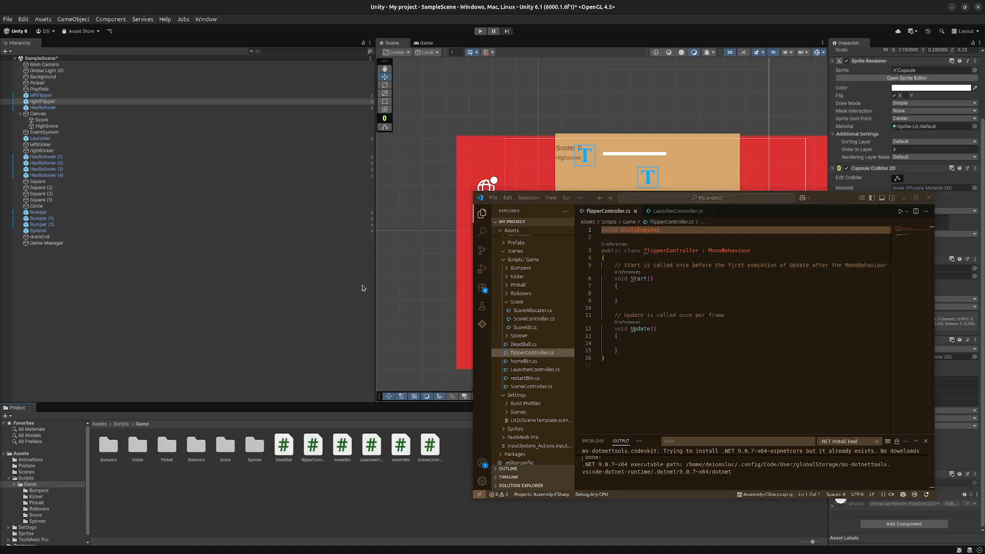
# - Delete the comment line above the Start method in flipperController.cs
pyautogui.click(680, 269)
pyautogui.click(692, 272)
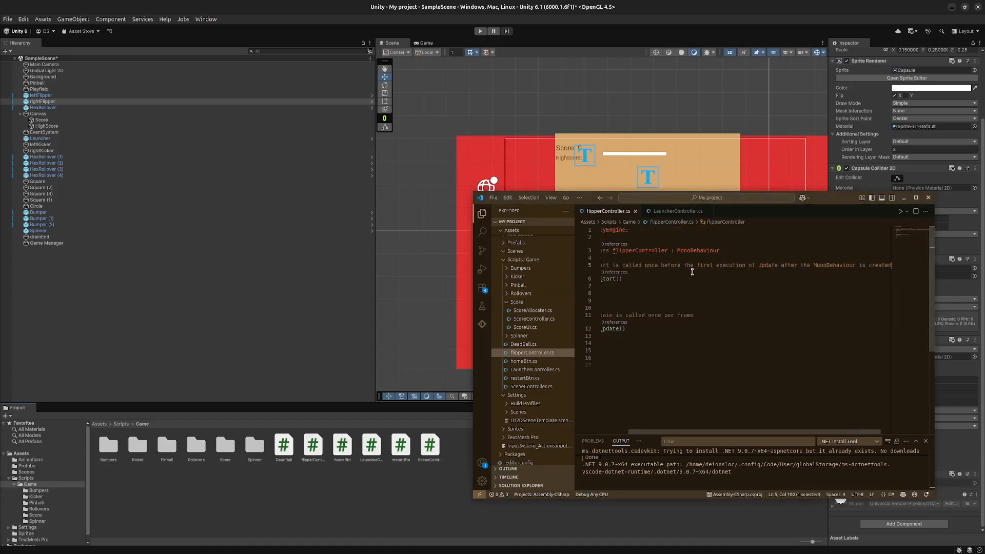
pyautogui.click(703, 264)
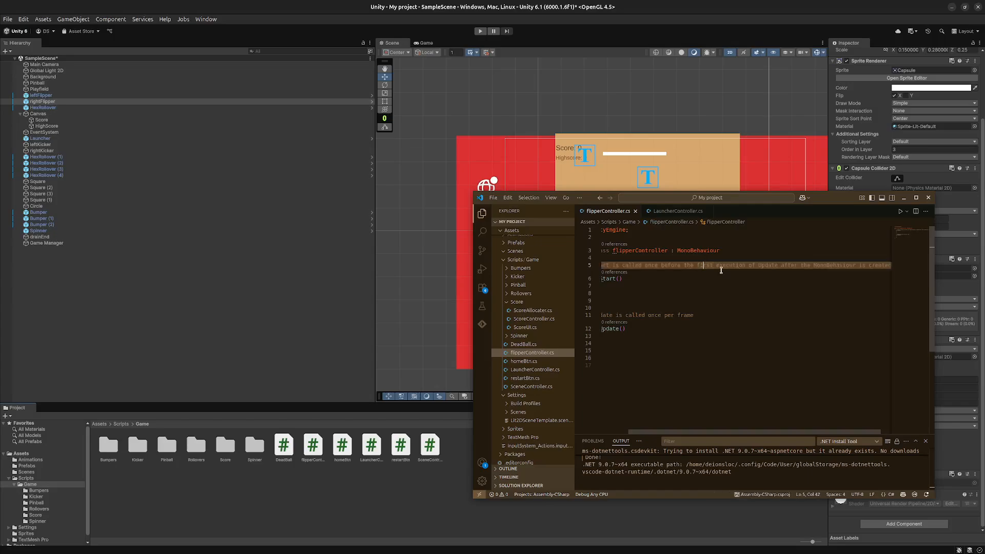
pyautogui.press('BackSpace')
pyautogui.hotkey('ctrl', 'a')
pyautogui.doubleClick(706, 266)
pyautogui.click(706, 266)
pyautogui.doubleClick(707, 266)
pyautogui.tripleClick(706, 265)
pyautogui.press('BackSpace')
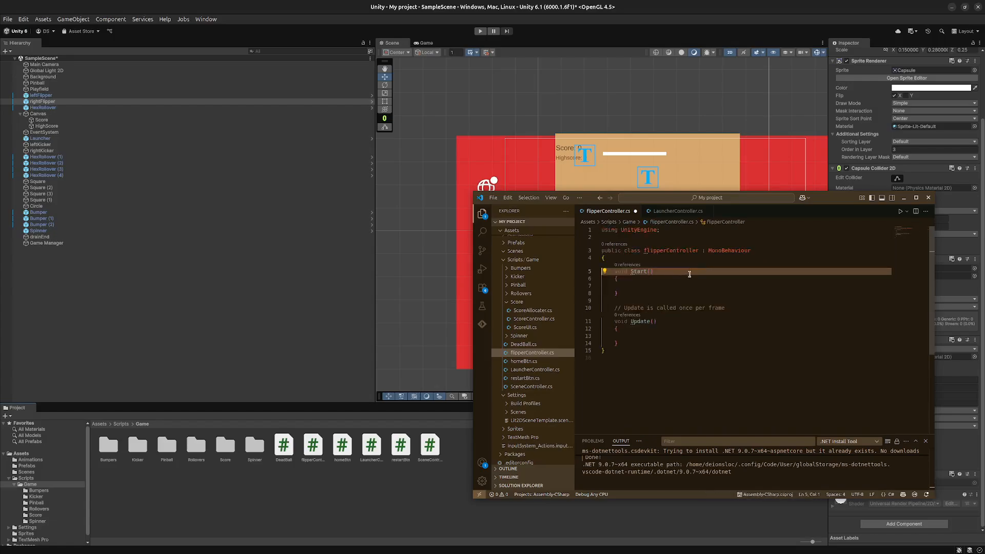
# - Declare the field "private float ballSpeed = 8f;" at the top of the flipperController class
pyautogui.click(636, 256)
pyautogui.press('Return')
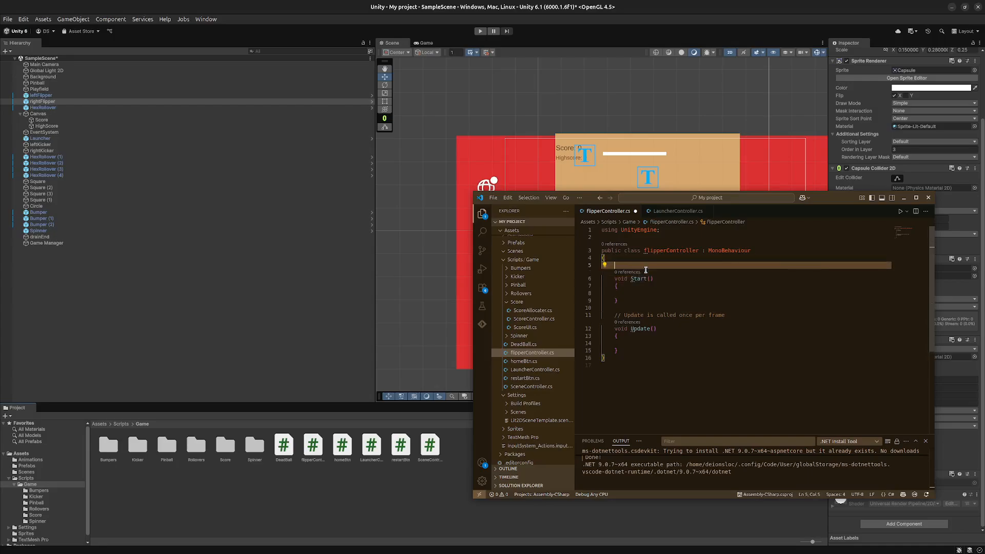
pyautogui.write('private float')
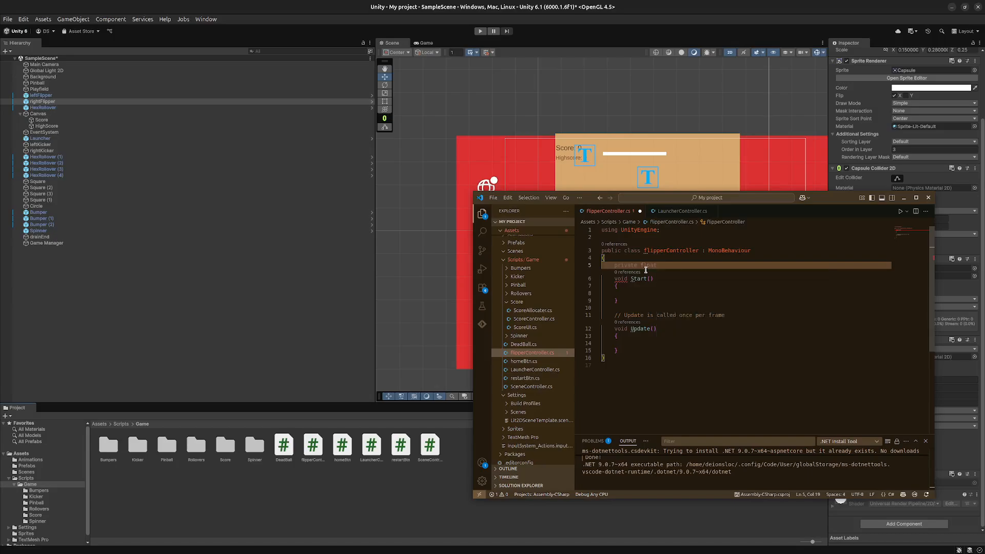
pyautogui.write('speed =')
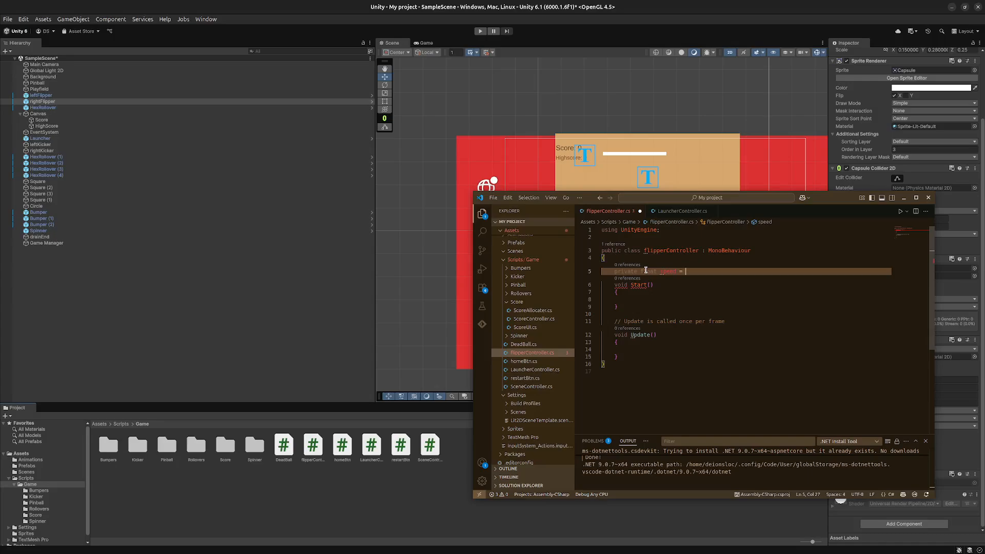
pyautogui.write(' 8f;')
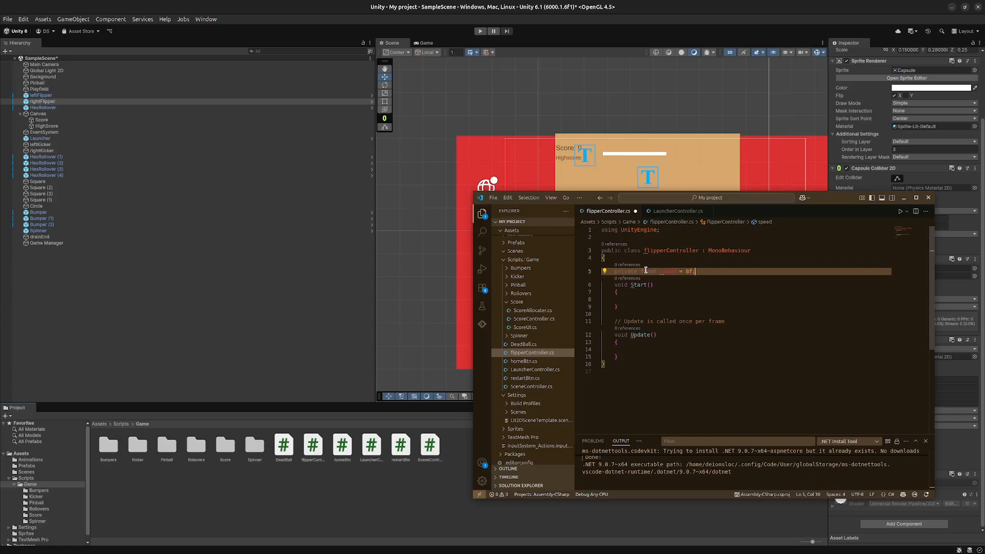
pyautogui.press('BackSpace')
pyautogui.write('ba')
pyautogui.press('Delete')
pyautogui.write('S')
# - Declare the field "private Rigidbody2D rb;" below ballSpeed
pyautogui.press('Return')
pyautogui.write('private ')
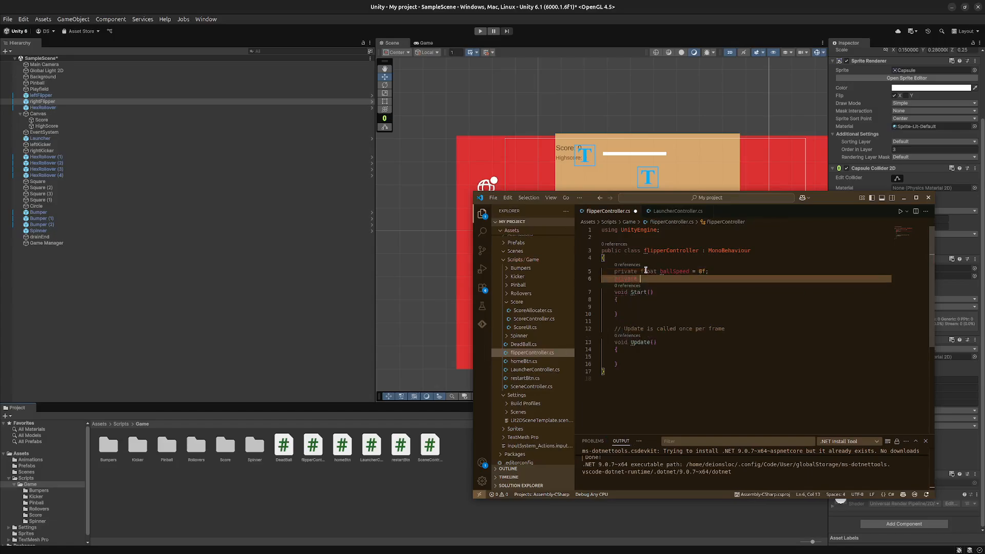
pyautogui.write('ri')
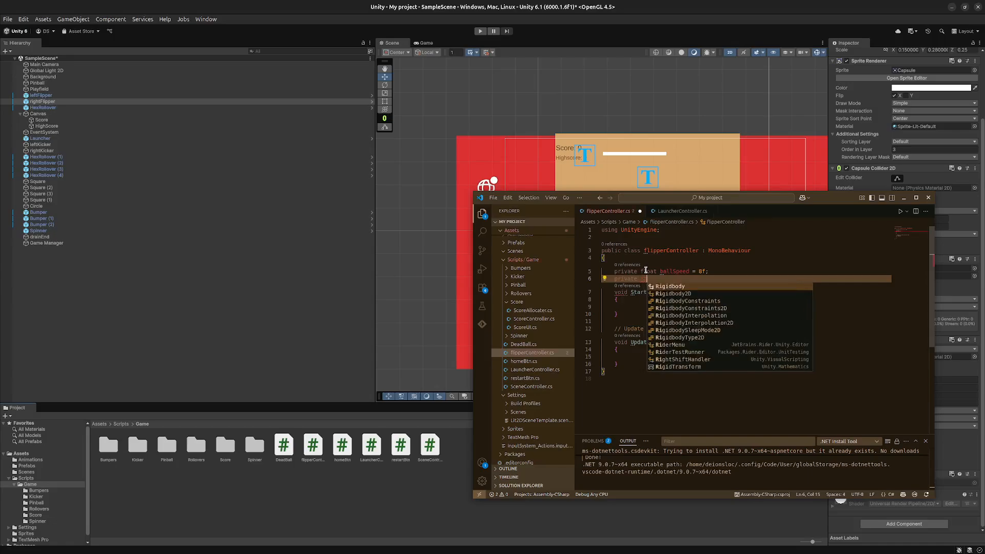
pyautogui.press('Down')
pyautogui.press('Return')
pyautogui.write('rb;')
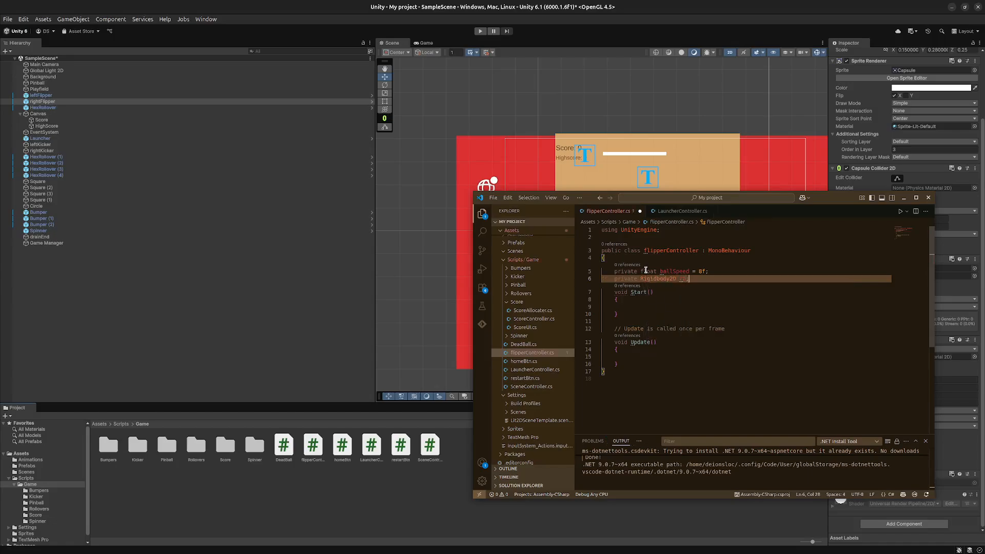
# - Declare the field "private Vector2 movement;" below the rb field
pyautogui.press('Return')
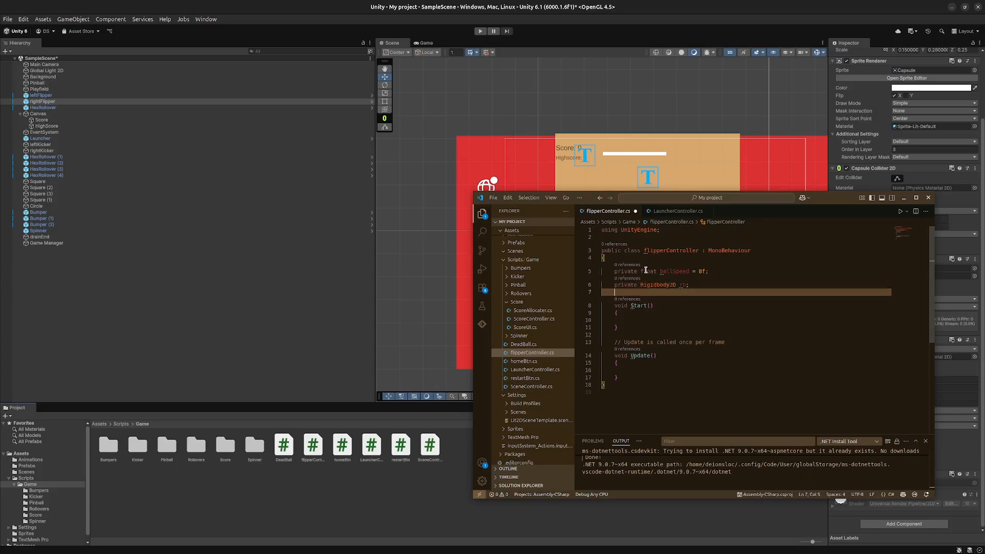
pyautogui.write('private vec')
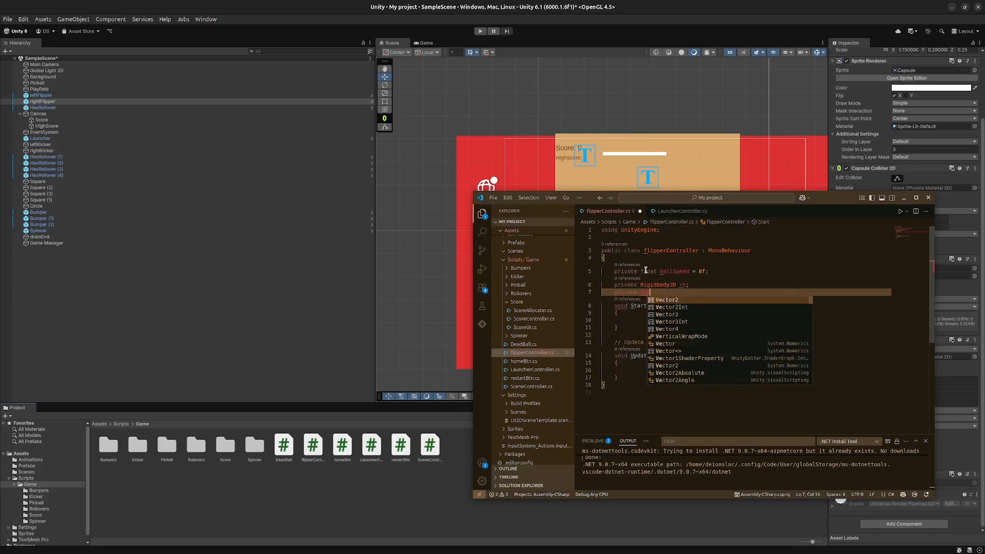
pyautogui.press('Return')
pyautogui.write('move')
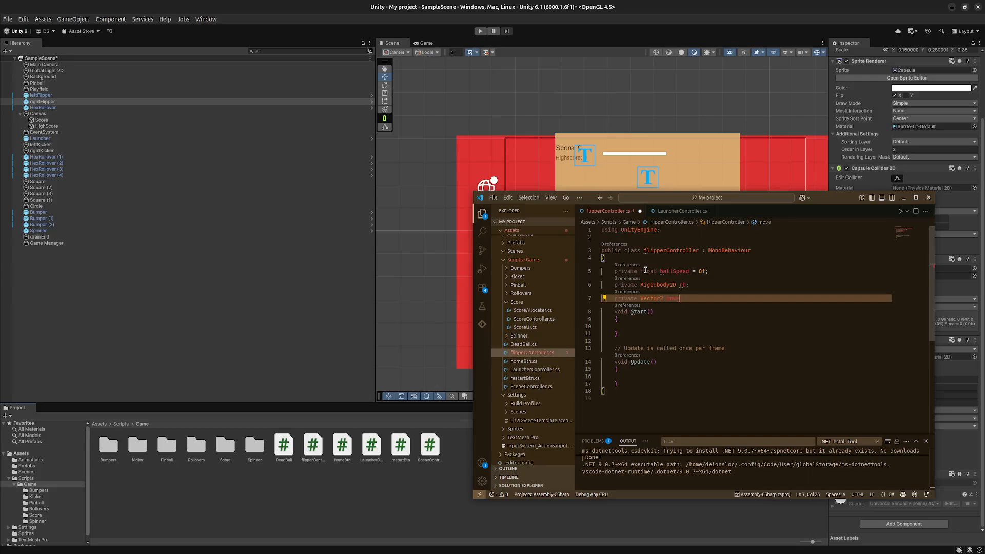
pyautogui.write('ment;')
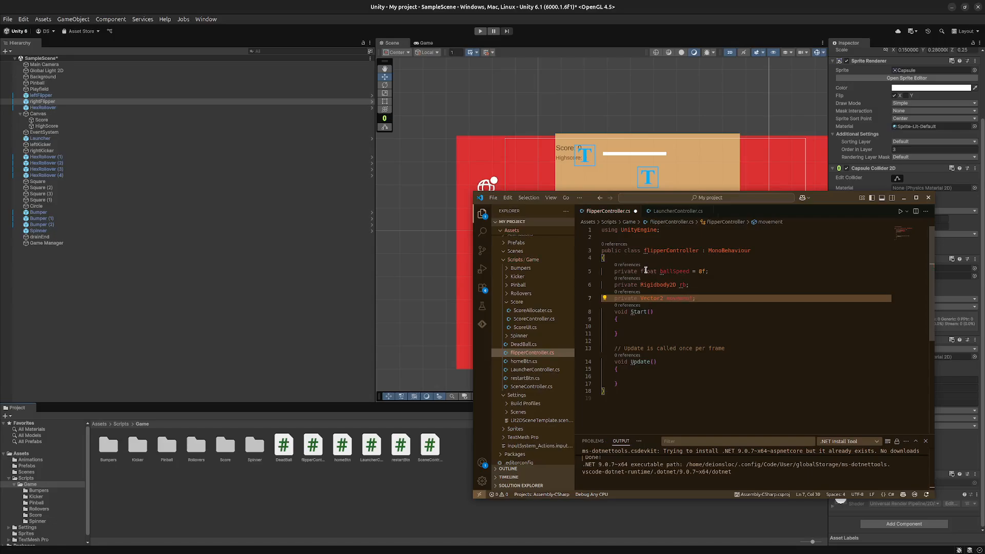
# - In the Start method, add the line "rb = GetComponent<Rigidbody2D>();"
pyautogui.press('Down')
pyautogui.press('Down')
pyautogui.press('Down')
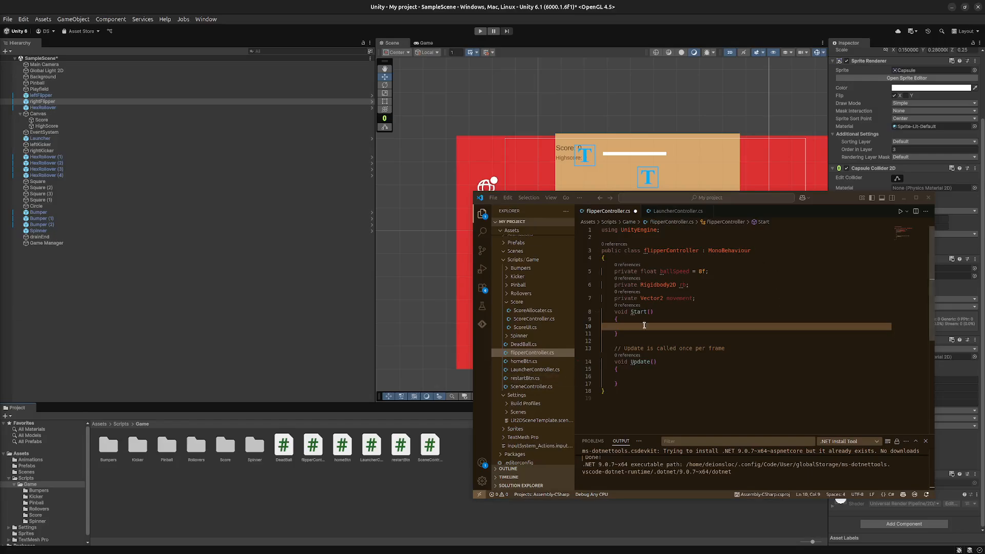
pyautogui.click(642, 326)
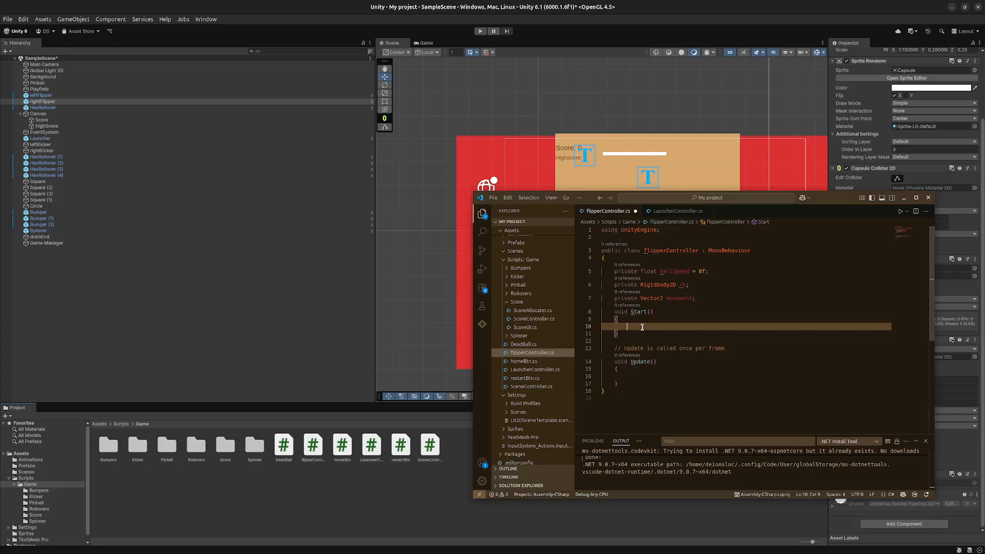
pyautogui.write('rb =')
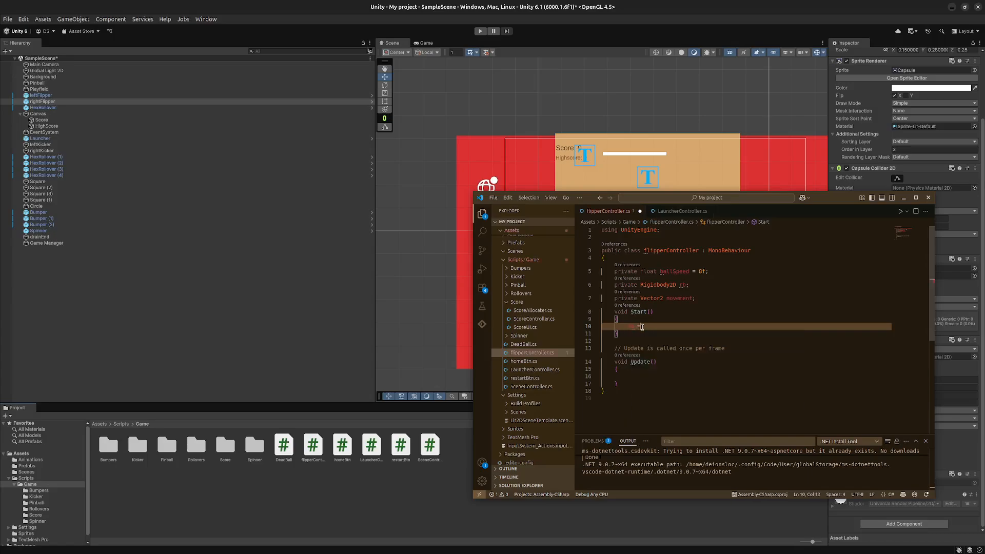
pyautogui.write(' GetCom')
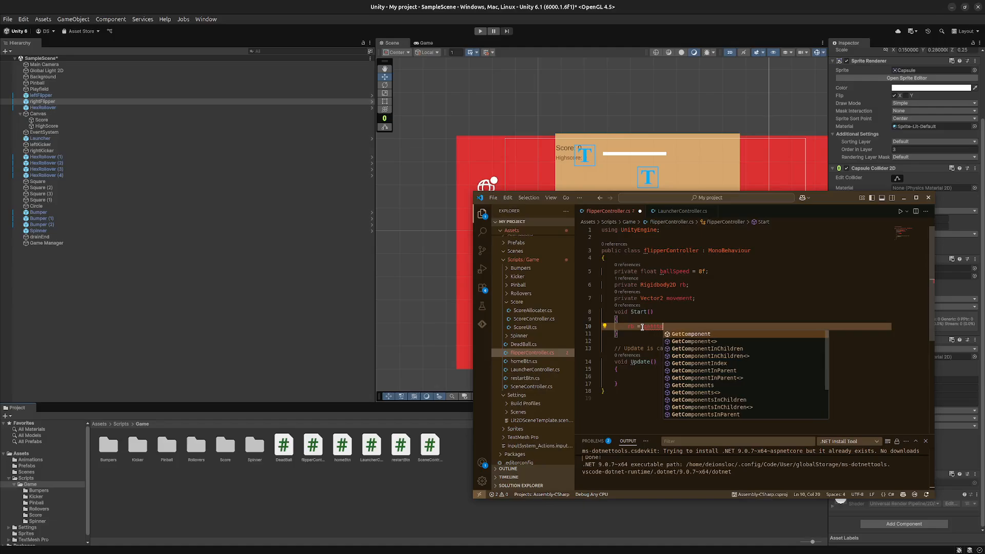
pyautogui.write('ponent<>')
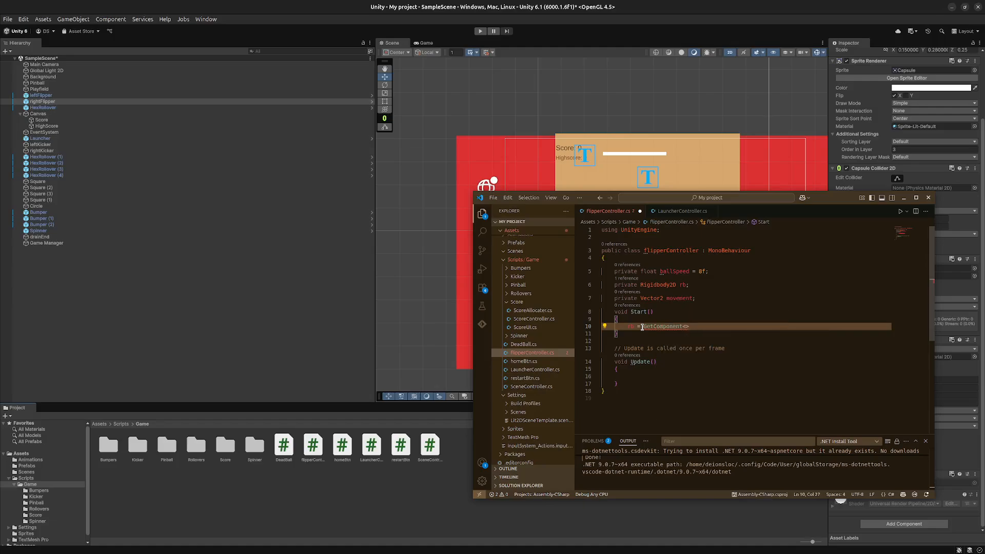
pyautogui.write('Rigid')
pyautogui.press('Down')
pyautogui.press('Return')
pyautogui.write('();')
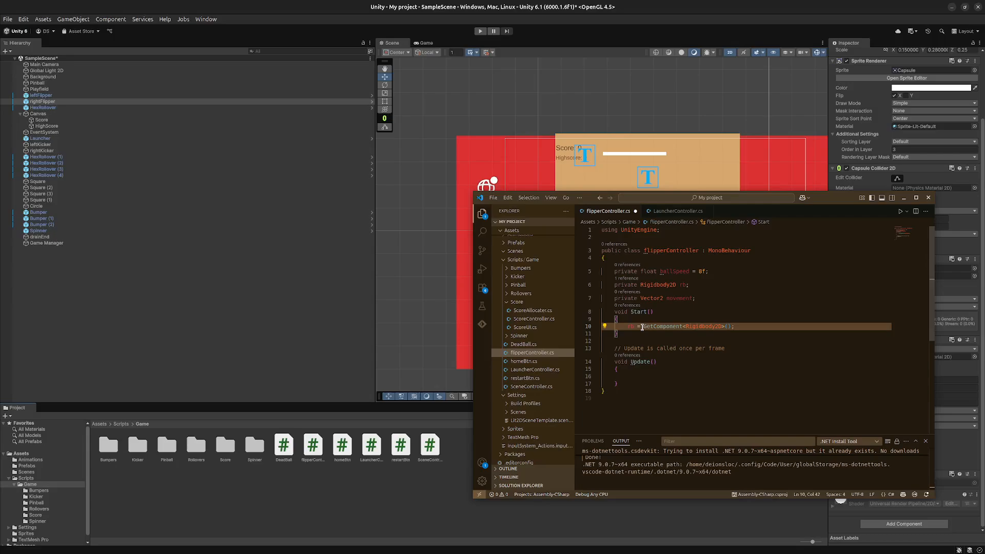
# - In the Update method, add the line "rb.linearVelocityY = movement * ballSpeed;"
pyautogui.press('Down')
pyautogui.press('Down')
pyautogui.press('Down')
pyautogui.press('Down')
pyautogui.press('Down')
pyautogui.press('Down')
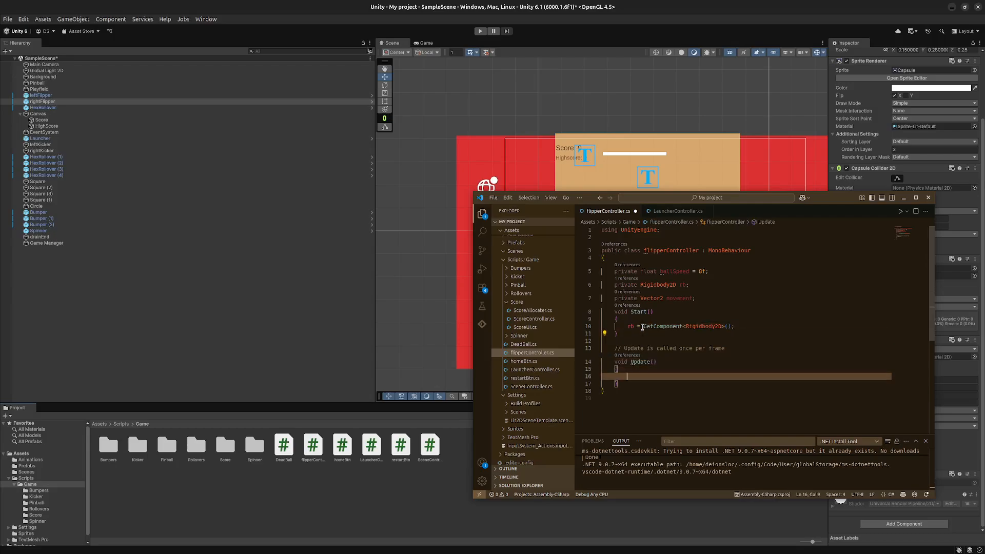
pyautogui.write('rb.velocity')
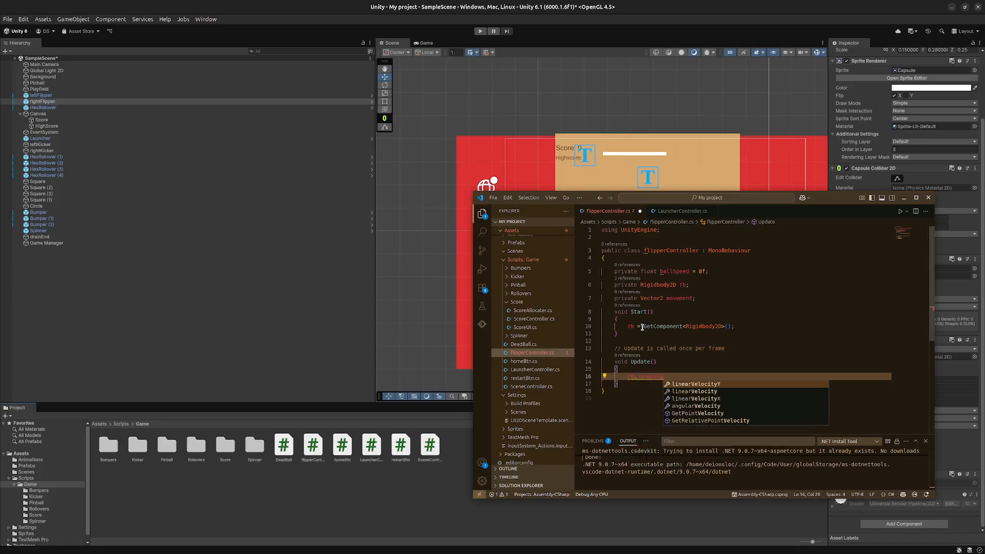
pyautogui.press('Tab')
pyautogui.write('= ')
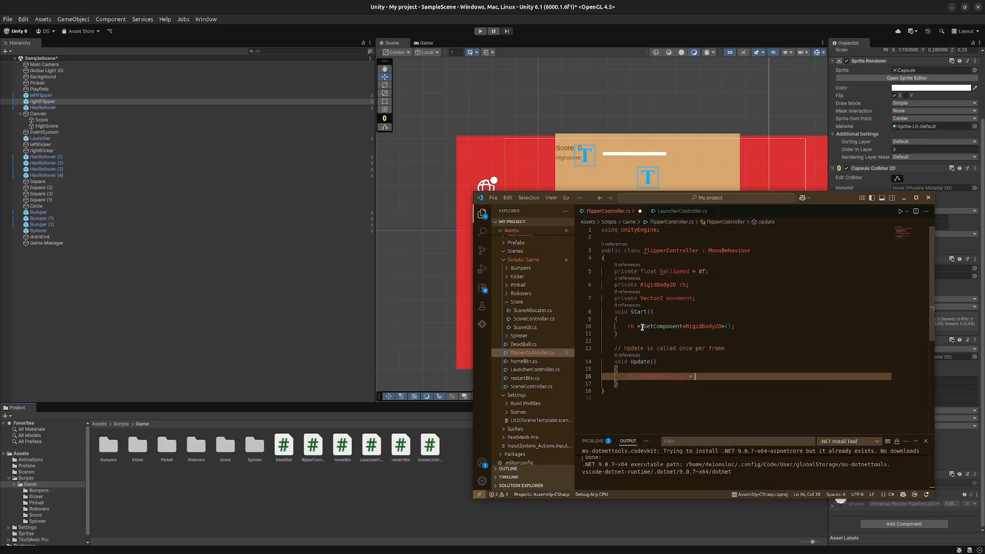
pyautogui.write('movement')
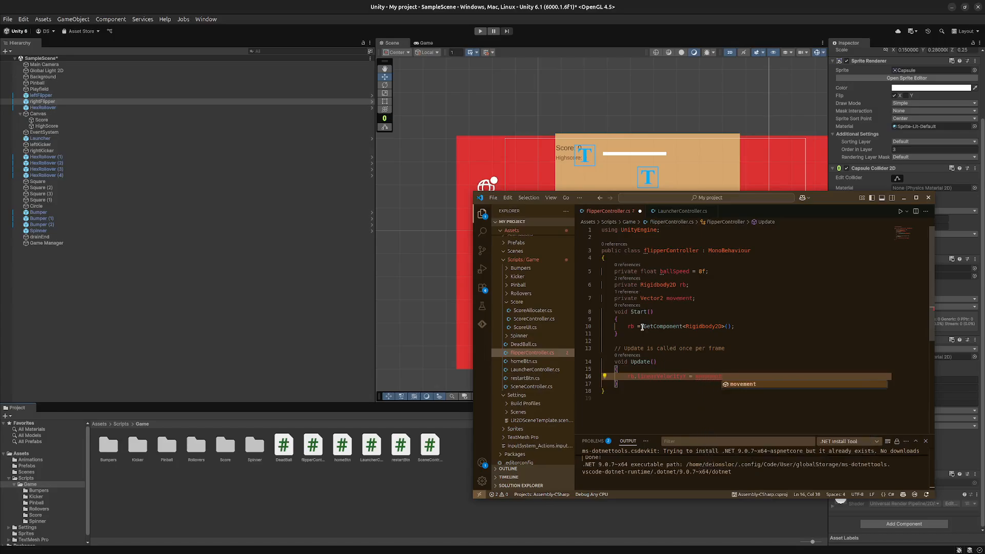
pyautogui.write(' * ')
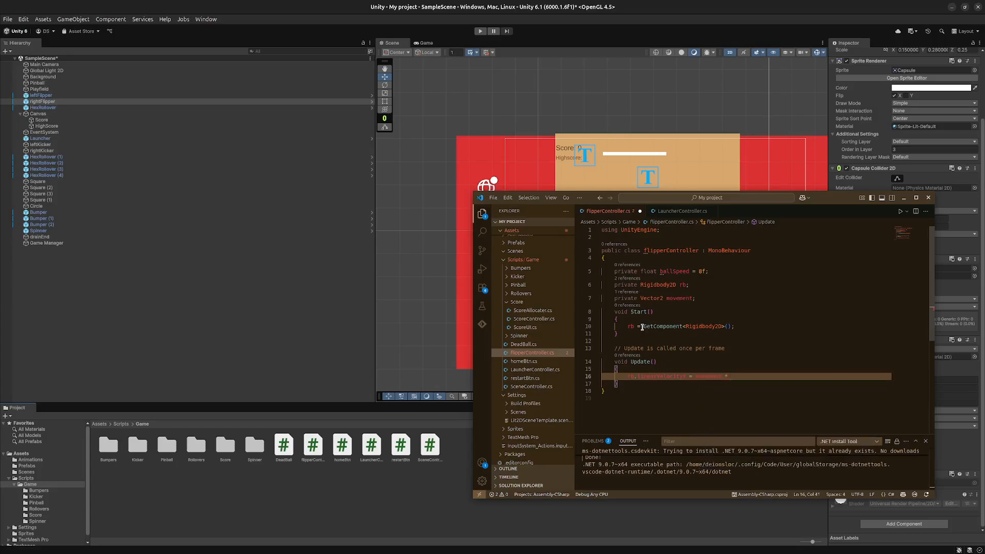
pyautogui.write('b')
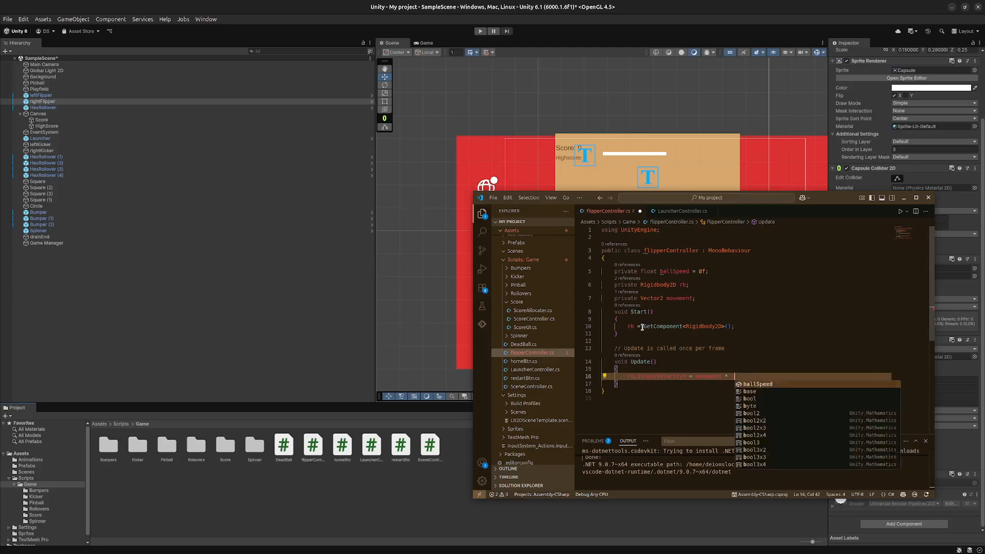
pyautogui.write('allSpeed;')
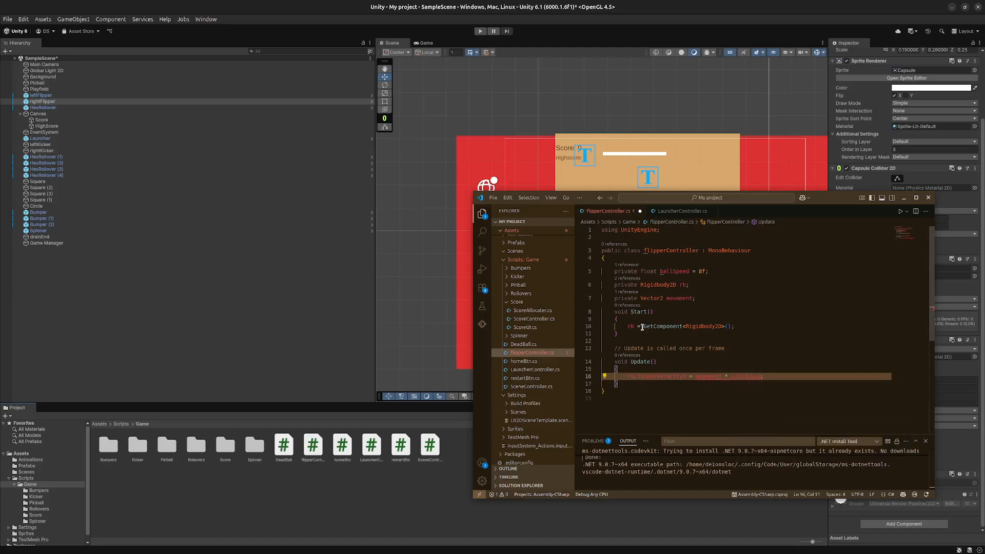
# - Inspect the type error on "movement * ballSpeed" in Update and check it against the movement field and the GetComponent line
pyautogui.press('Down')
pyautogui.press('Down')
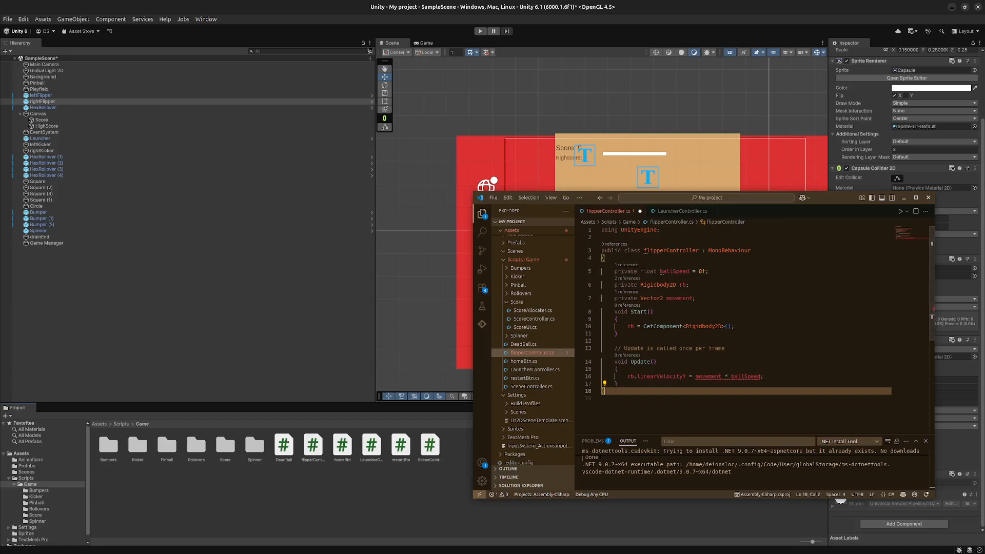
pyautogui.click(201, 424)
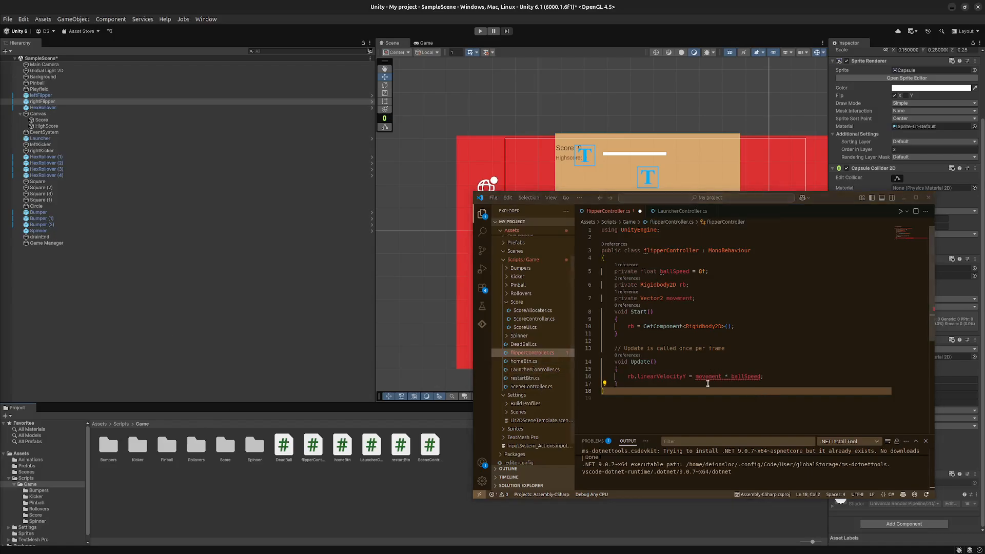
pyautogui.moveTo(716, 376)
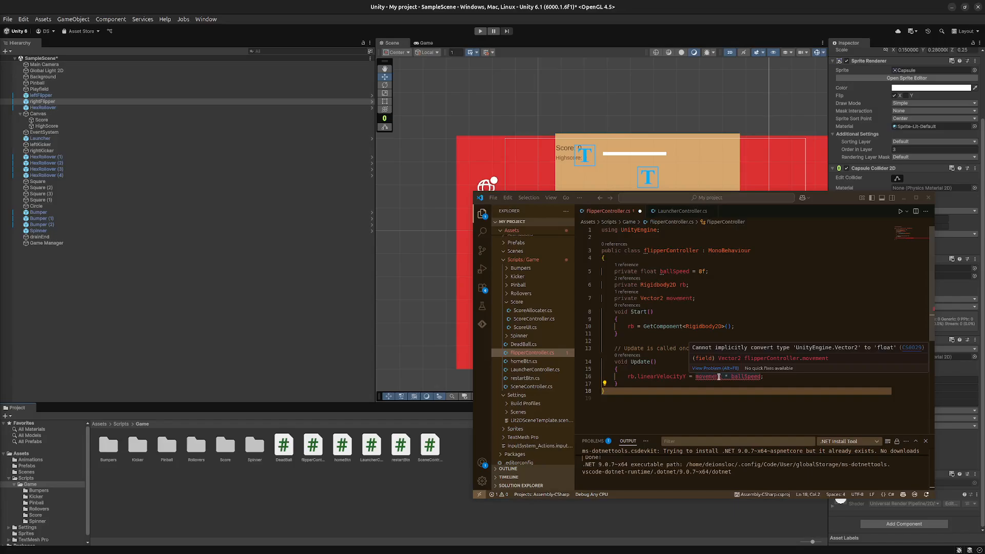
pyautogui.click(718, 376)
pyautogui.click(723, 391)
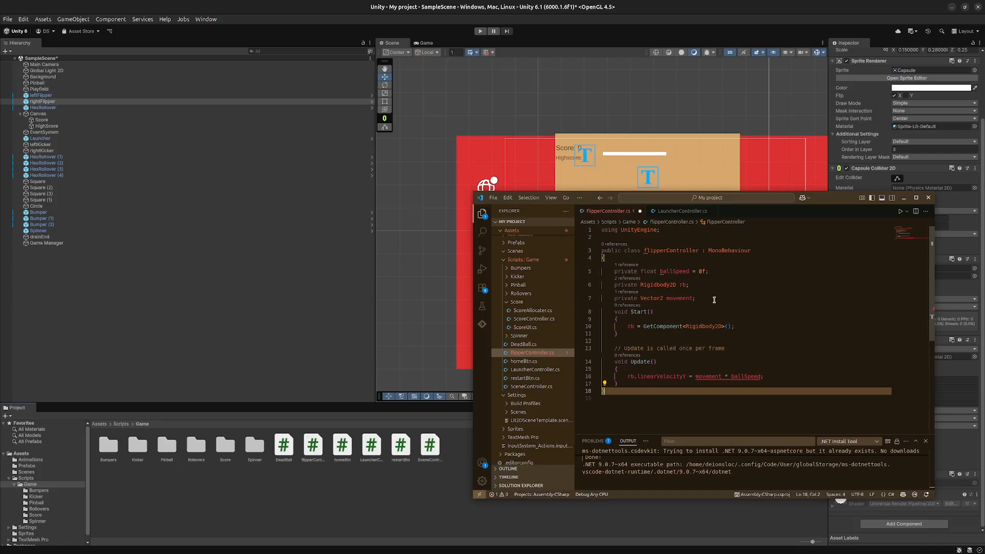
pyautogui.doubleClick(674, 299)
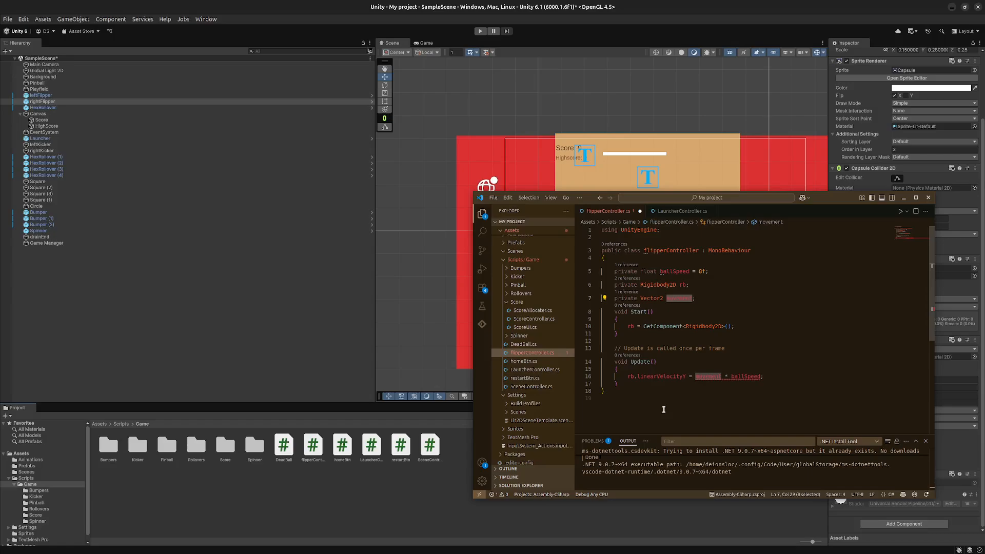
pyautogui.click(738, 383)
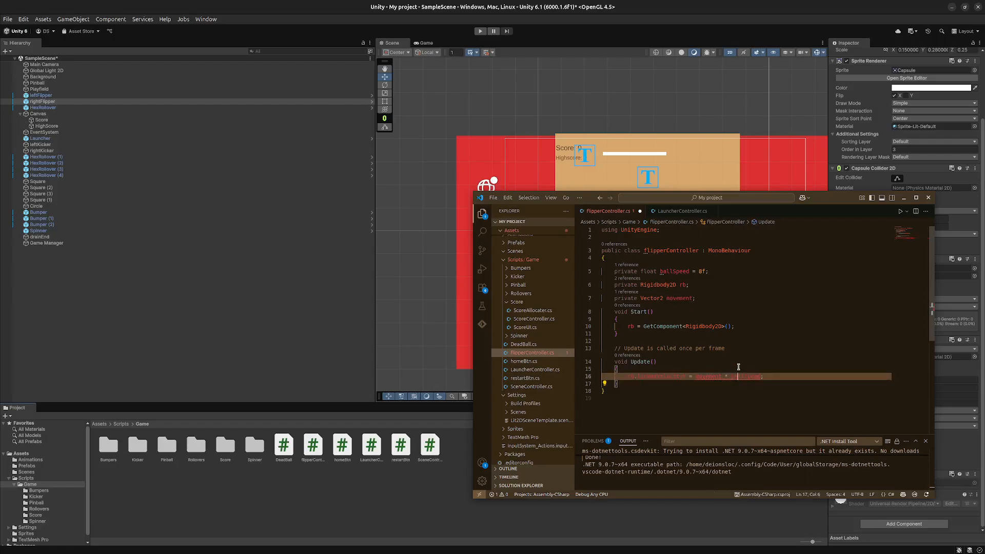
pyautogui.moveTo(739, 367)
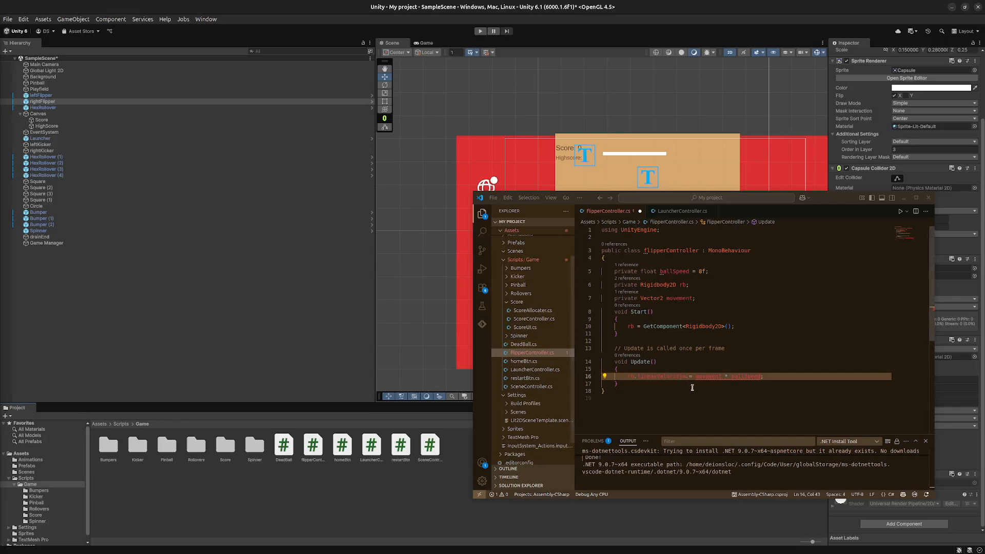
pyautogui.click(709, 381)
pyautogui.moveTo(708, 378)
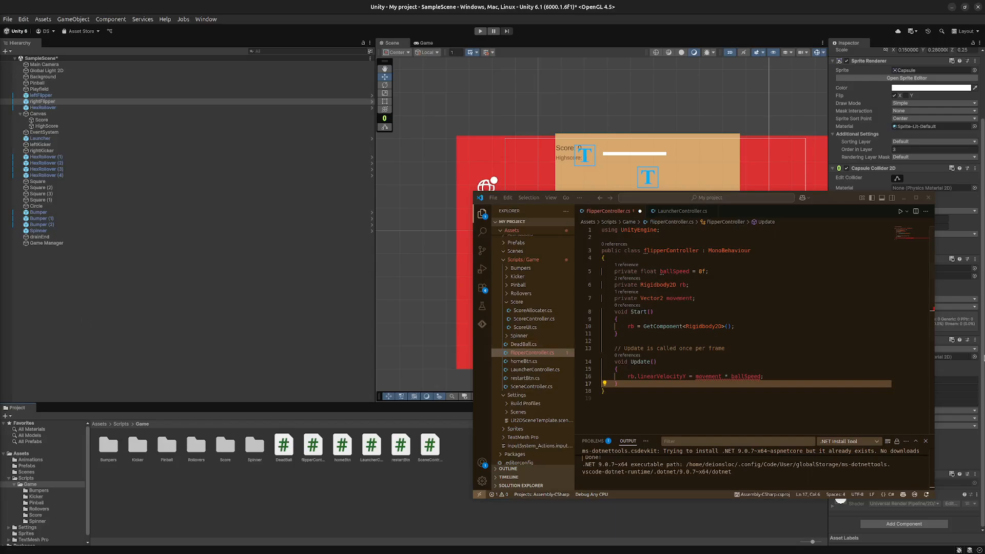
pyautogui.click(667, 319)
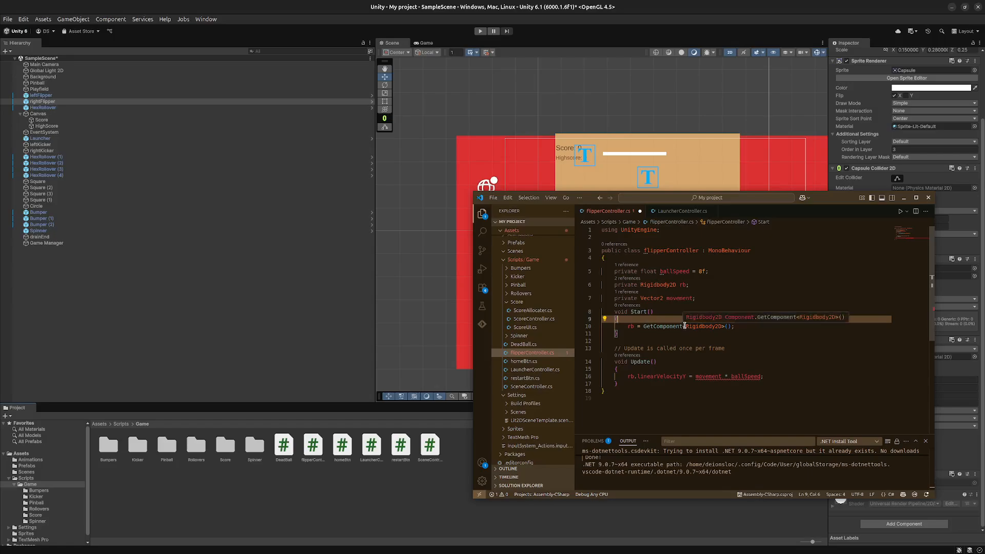
pyautogui.click(686, 327)
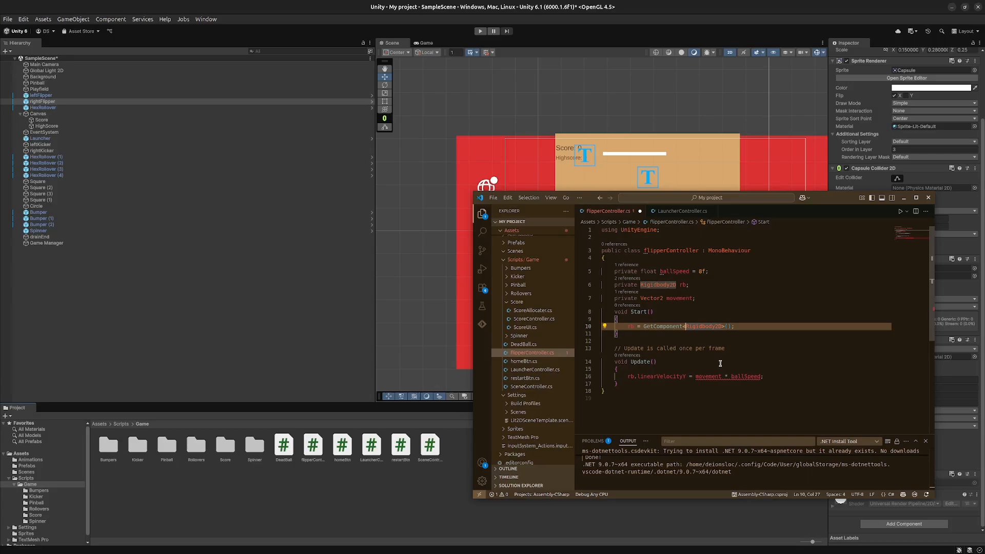
# - In the Update method, replace the linearVelocityY property of rb with velocity
pyautogui.click(659, 376)
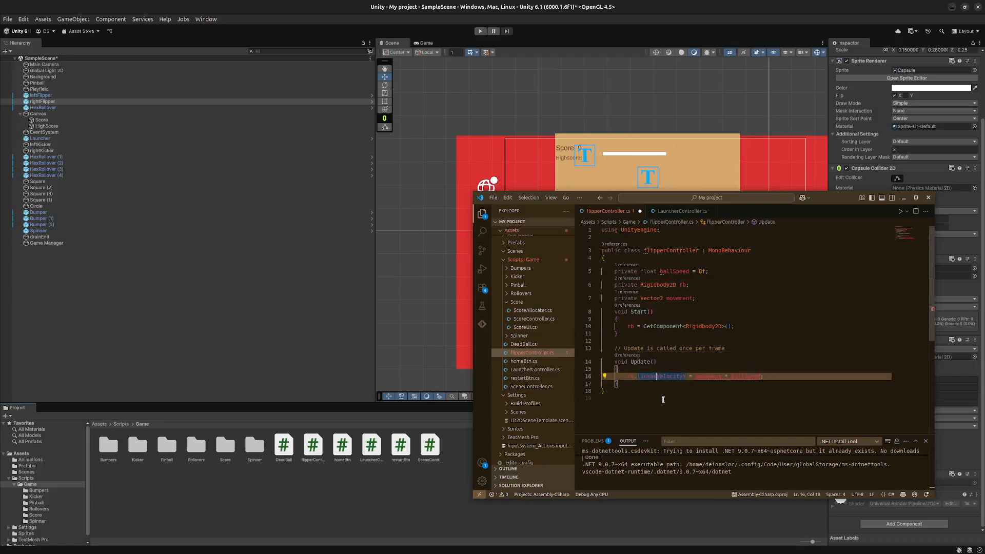
pyautogui.press('BackSpace')
pyautogui.press('BackSpace')
pyautogui.press('BackSpace')
pyautogui.press('BackSpace')
pyautogui.write('v')
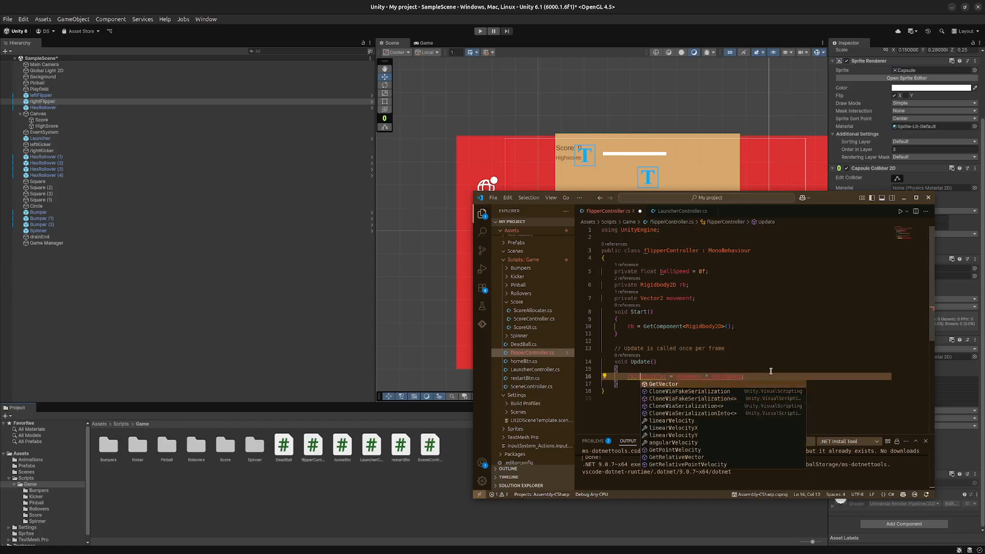
pyautogui.press('Escape')
pyautogui.press('Up')
pyautogui.moveTo(638, 377); pyautogui.dragTo(664, 377)
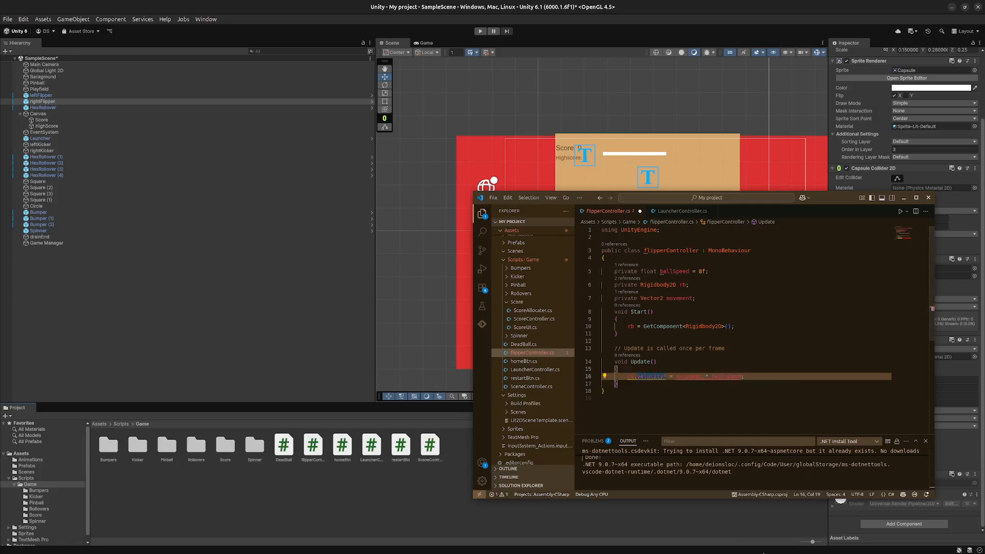
pyautogui.press('Delete')
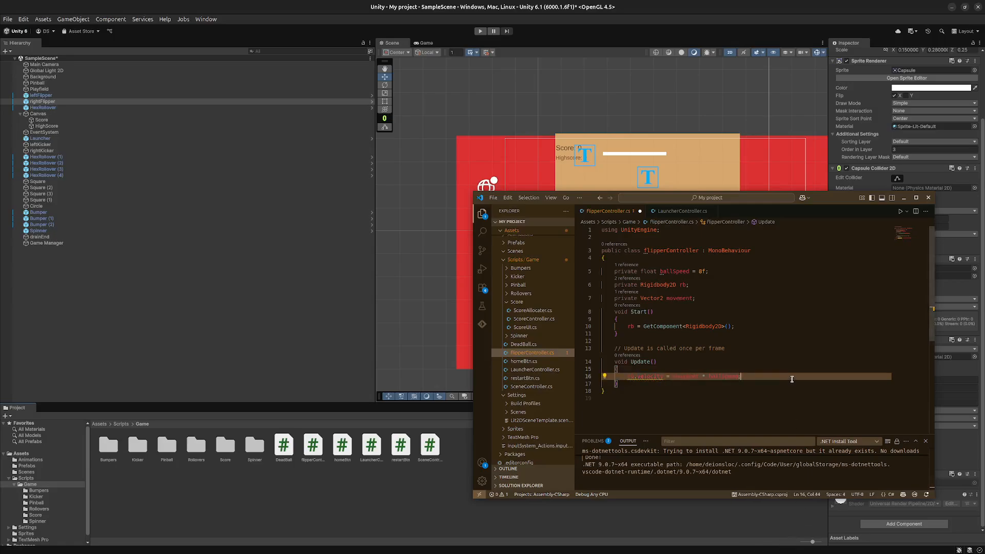
pyautogui.click(791, 380)
# - Change the Update line to "rb.linearVelocity = movement * ballSpeed;" and save the script
pyautogui.moveTo(651, 375)
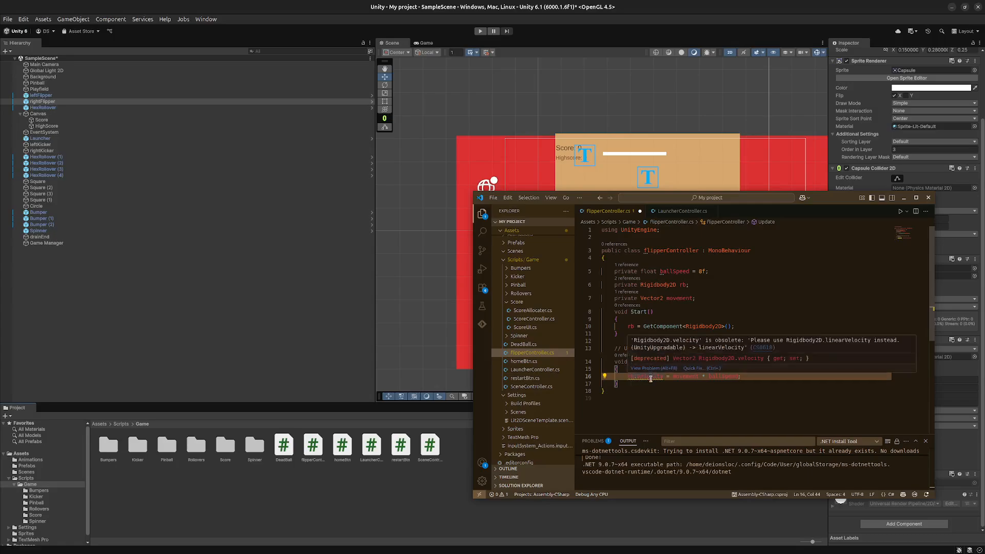
pyautogui.click(643, 377)
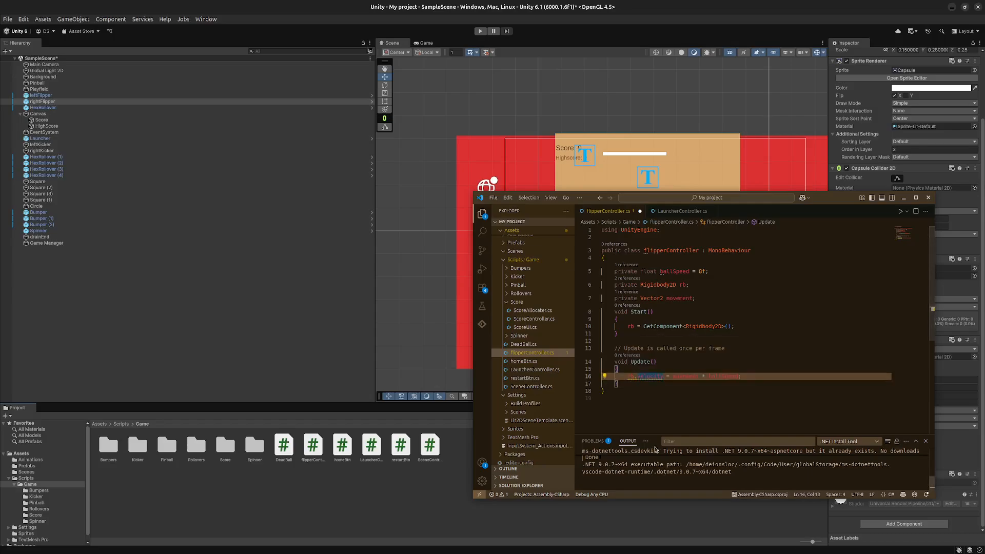
pyautogui.press('BackSpace')
pyautogui.write('line')
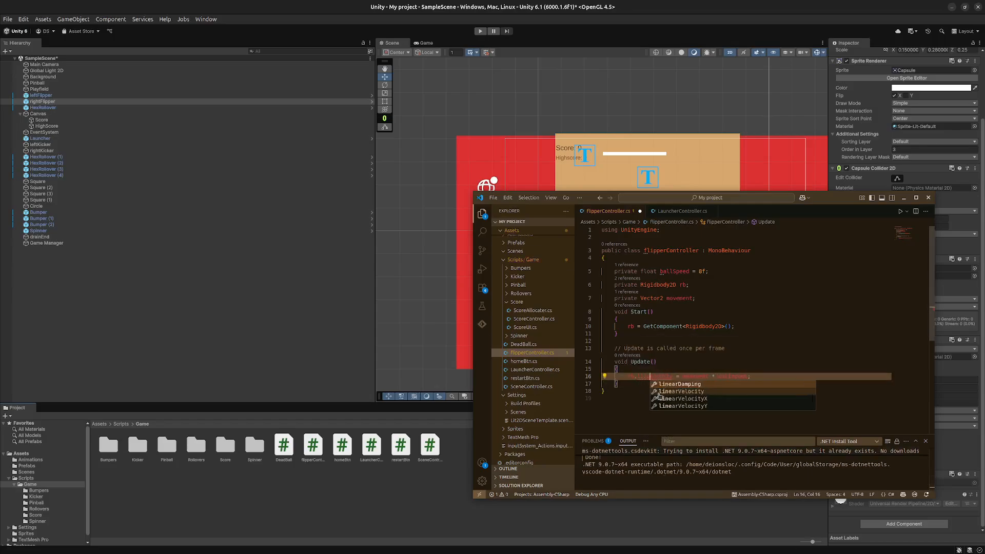
pyautogui.write('ar')
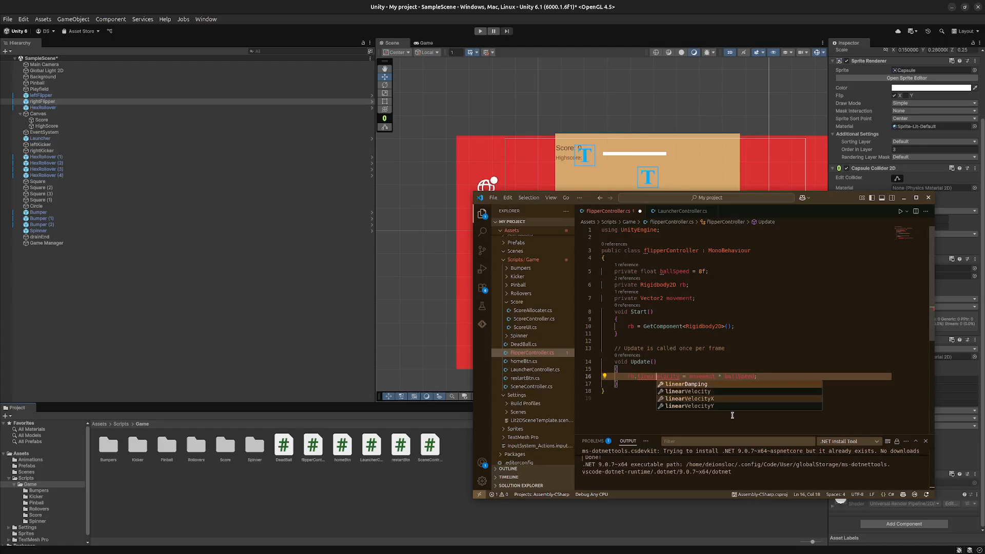
pyautogui.click(742, 392)
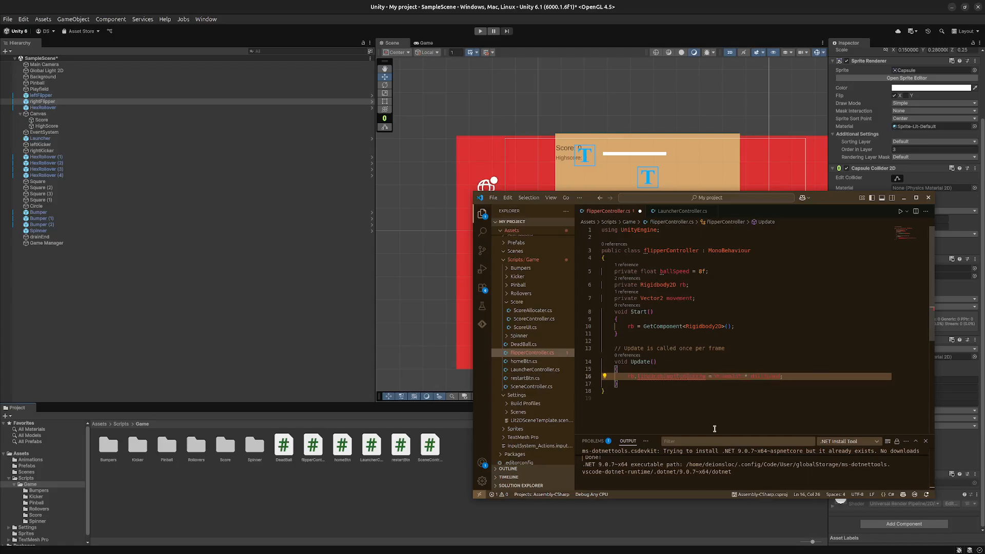
pyautogui.press('Delete')
pyautogui.press('Delete')
pyautogui.press('Delete')
pyautogui.click(718, 421)
pyautogui.hotkey('ctrl', 's')
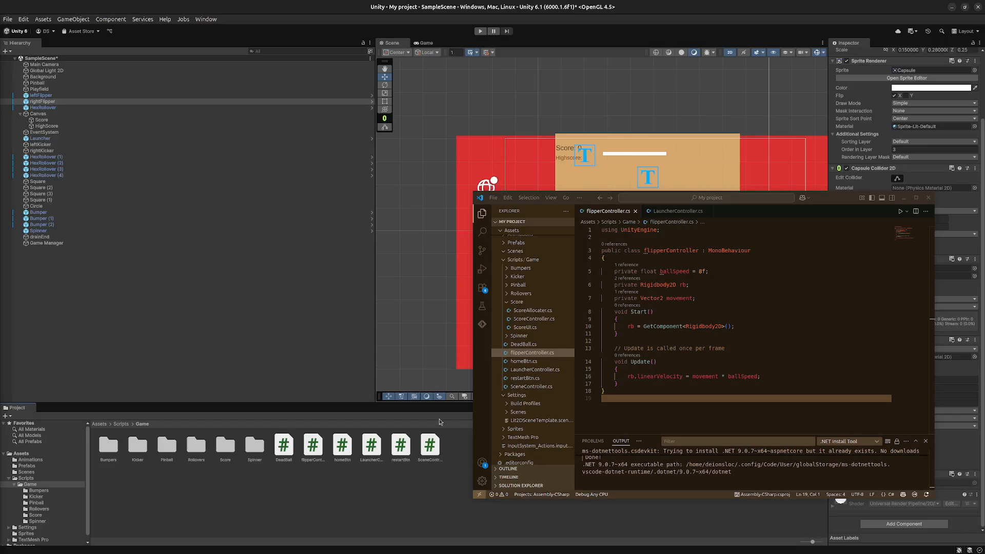
# - Add an empty "public void Move()" method below Update in the flipperController class
pyautogui.click(683, 386)
pyautogui.press('Return')
pyautogui.press('Return')
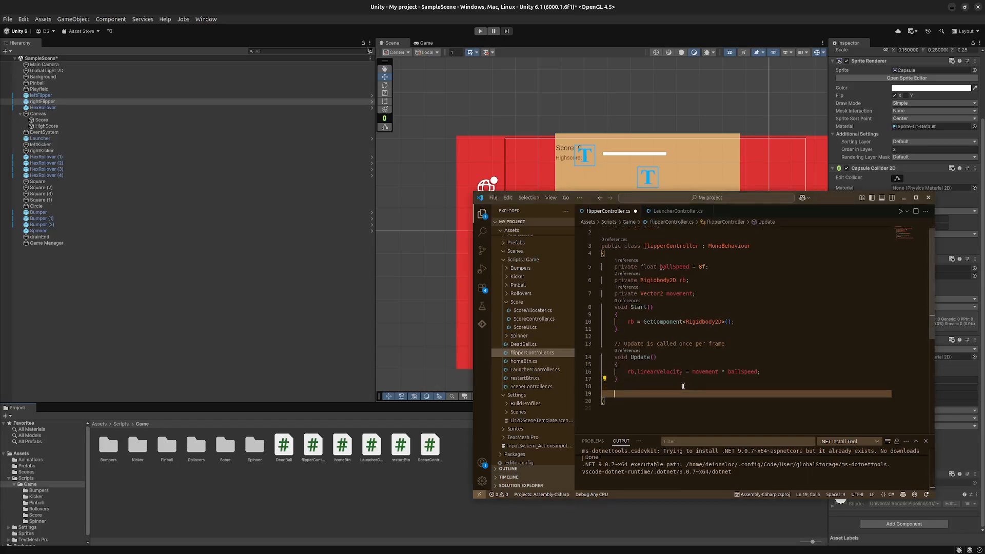
pyautogui.write('public void ')
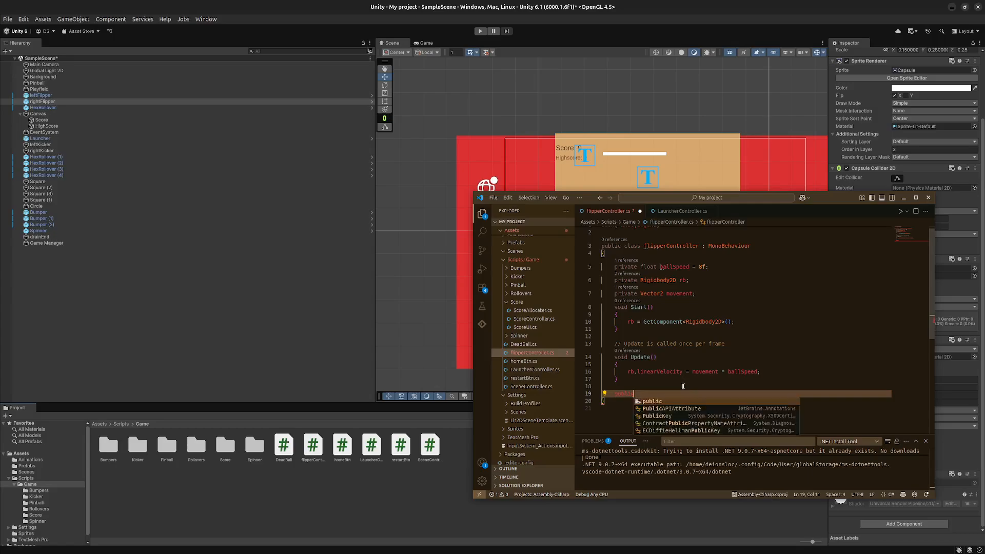
pyautogui.write('Move')
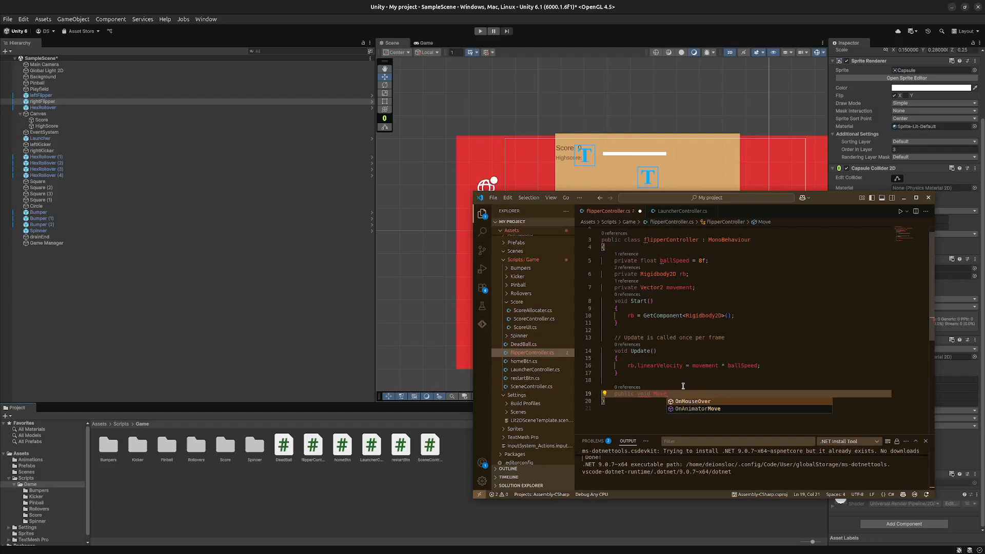
pyautogui.press('Return')
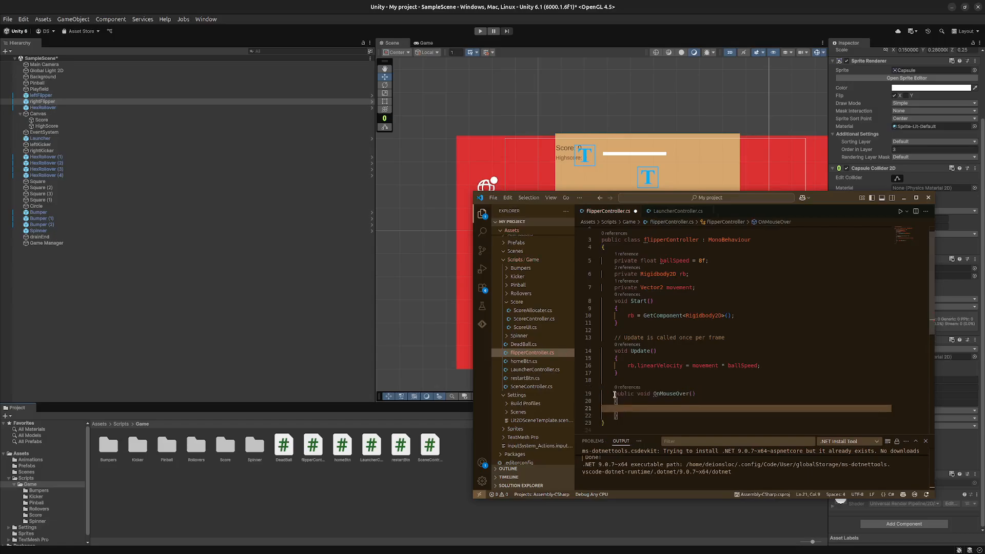
pyautogui.doubleClick(672, 394)
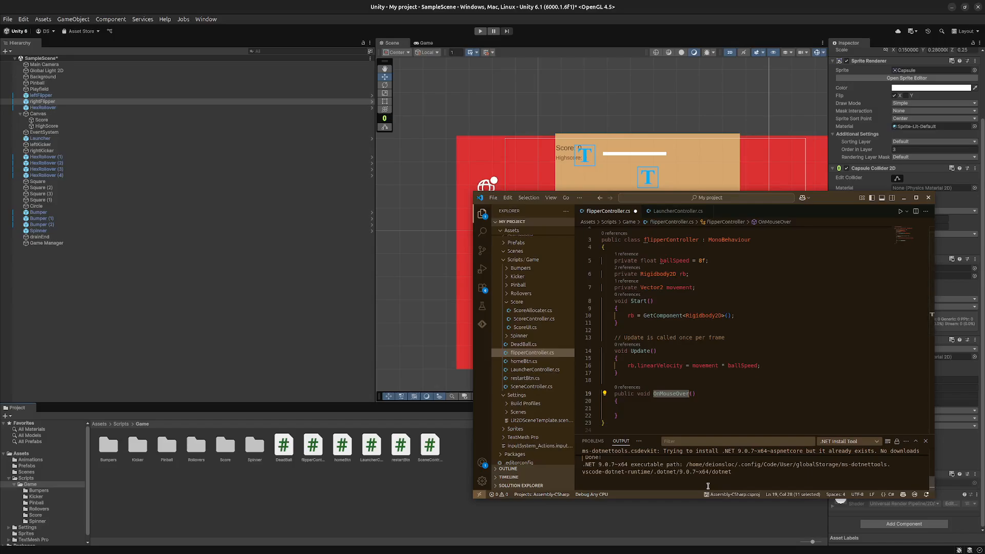
pyautogui.write('Move(')
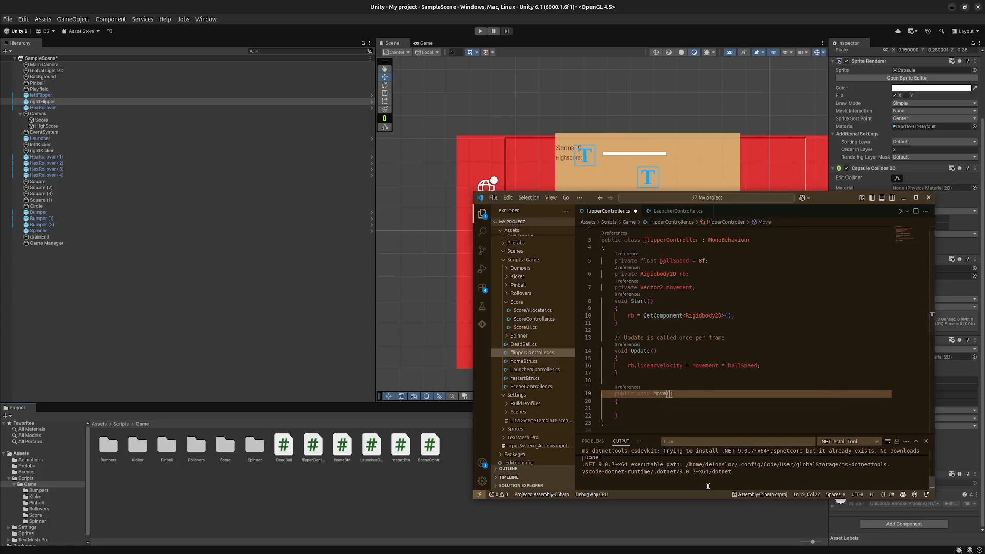
pyautogui.write('Input')
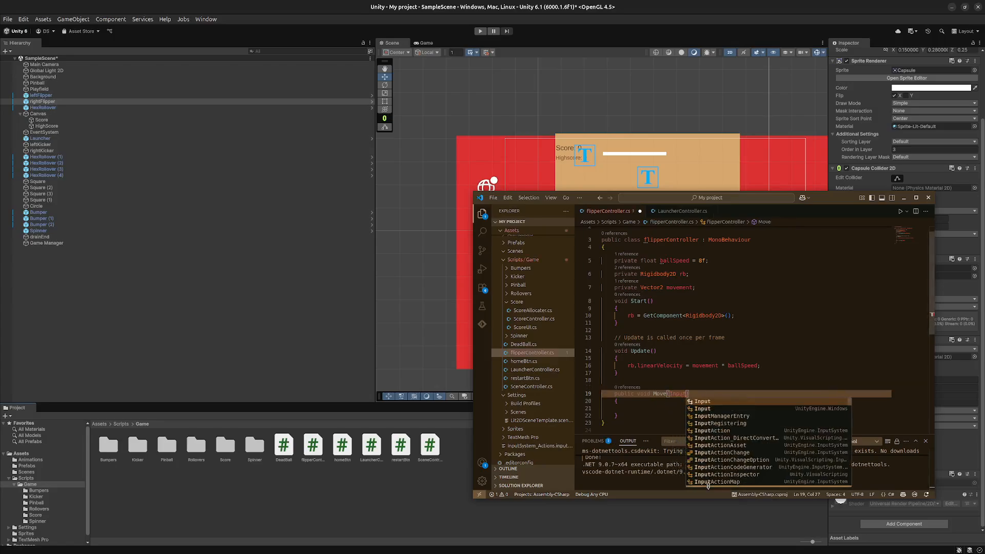
pyautogui.write('Action.Callback')
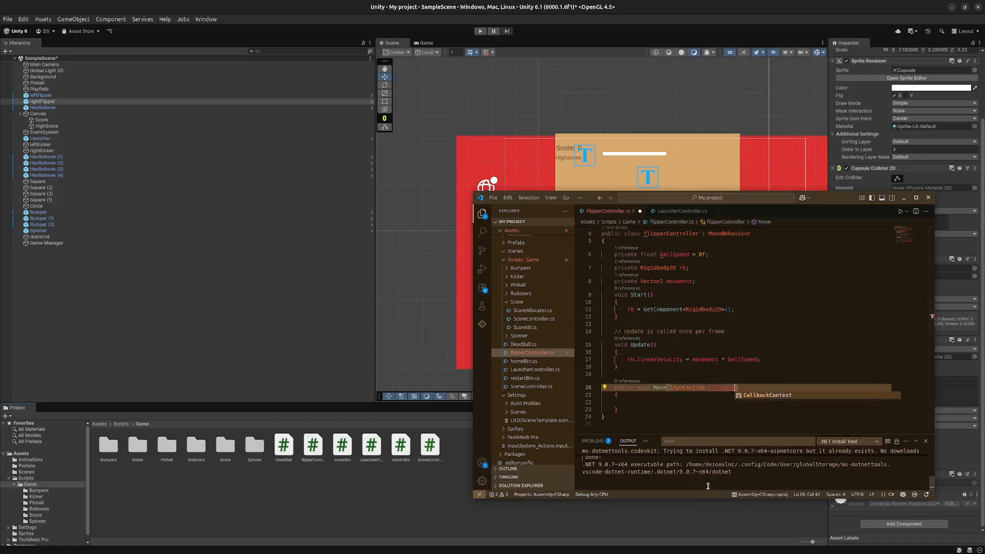
# - Give the Move method the parameter "InputAction.CallbackContext context", including the UnityEngine.InputSystem using directive
pyautogui.press('Tab')
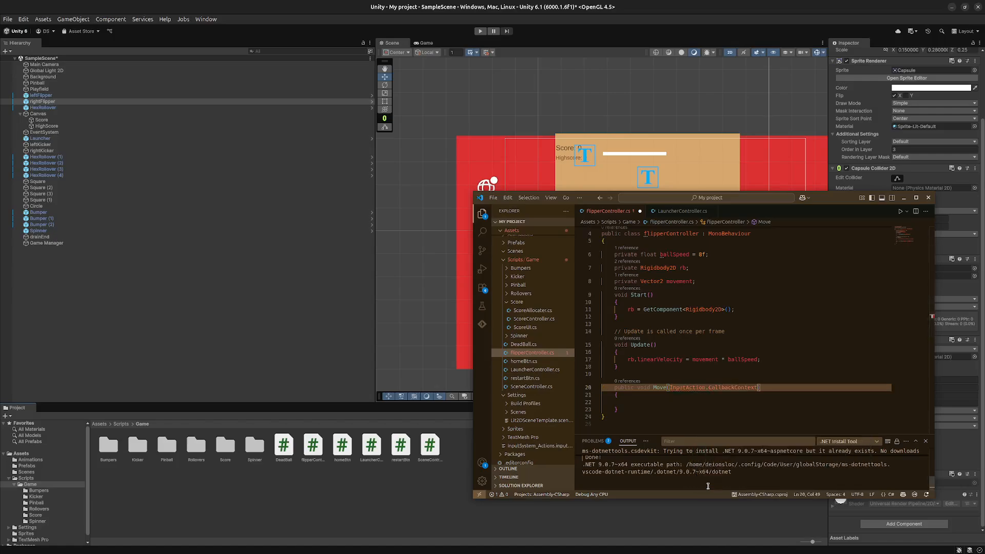
pyautogui.write('context')
pyautogui.press('Escape')
pyautogui.press('Down')
pyautogui.press('Down')
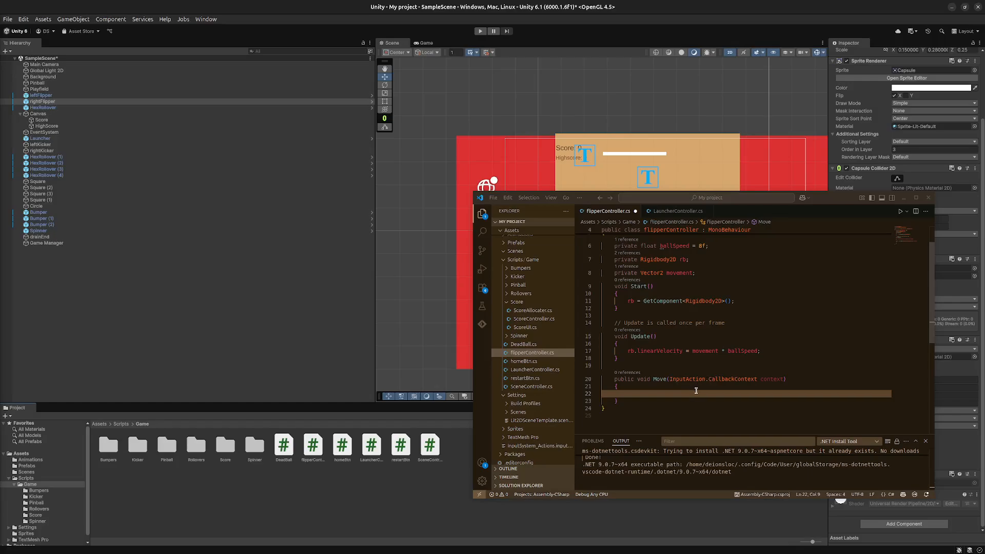
# - In the Move method, assign movement with the line "movement = context.ReadValue<Vector2>;"
pyautogui.scroll(1, 659, 267)
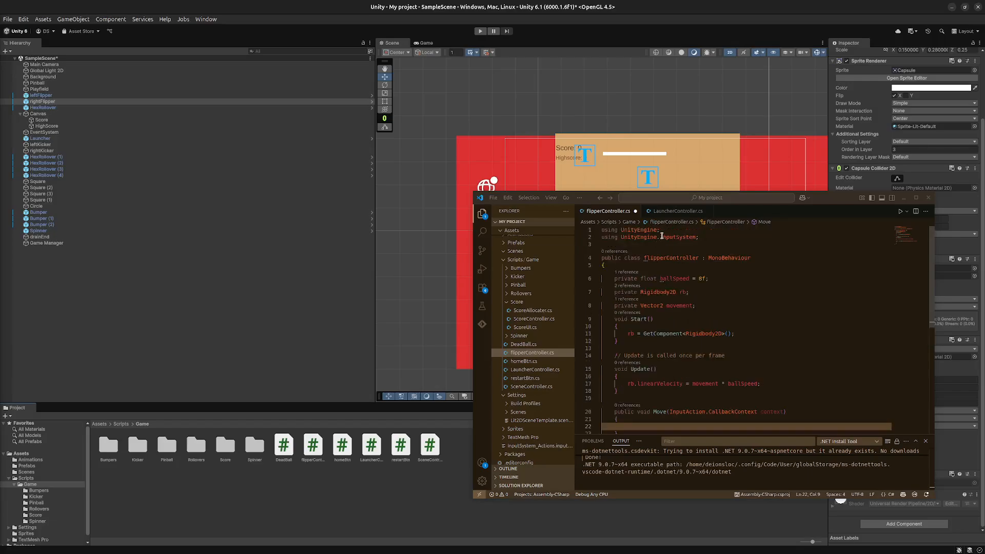
pyautogui.scroll(-2, 645, 362)
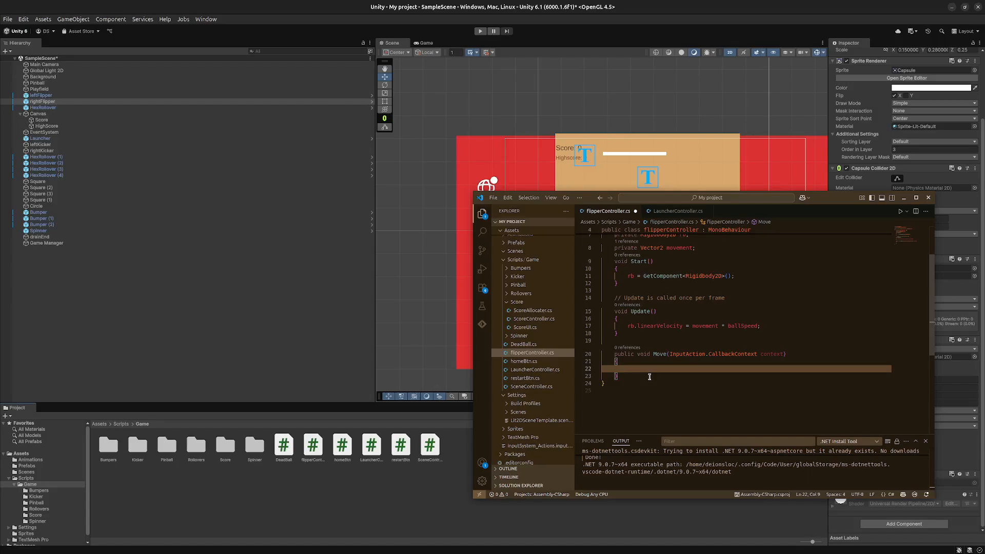
pyautogui.write('movement')
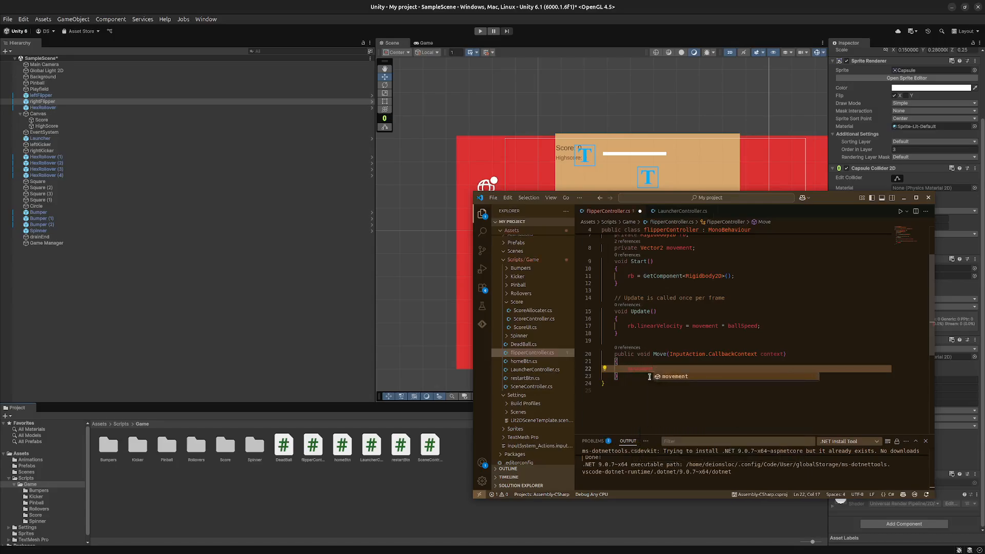
pyautogui.write(' = conte')
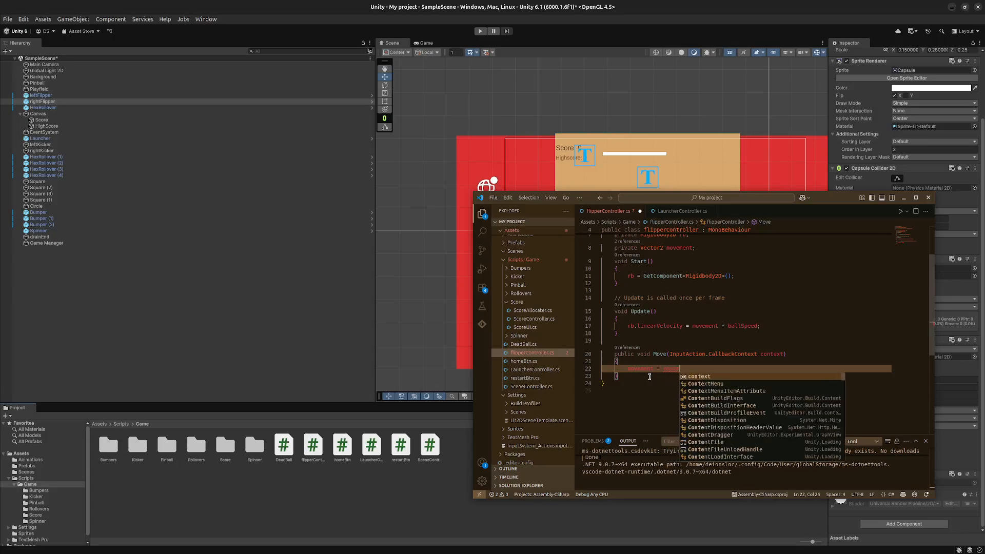
pyautogui.write('xt.Rea')
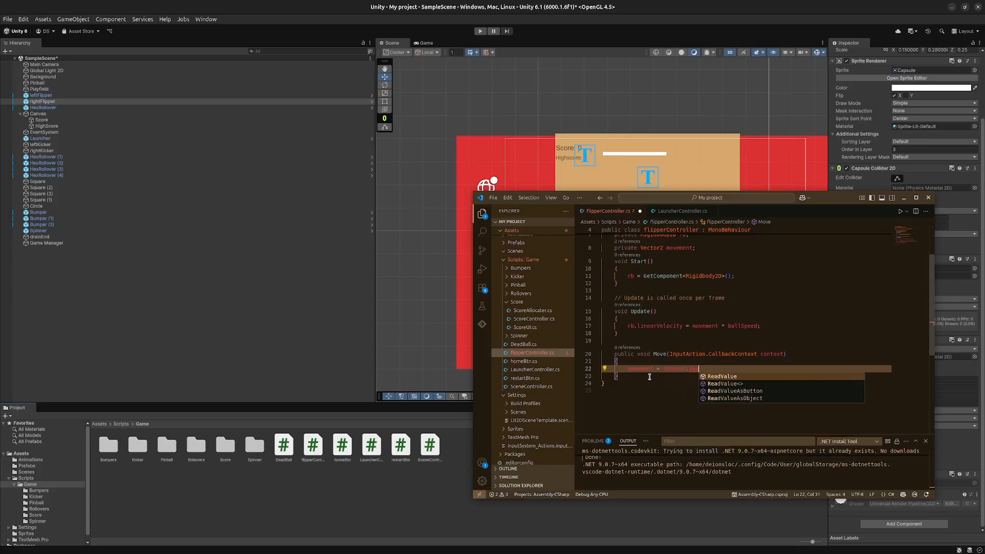
pyautogui.write('dValue<>')
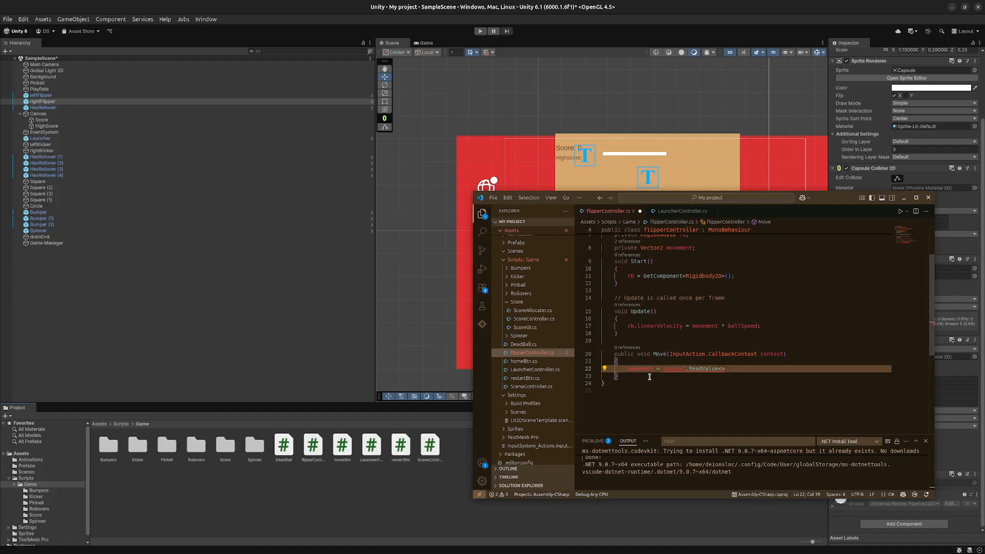
pyautogui.write('Vector2')
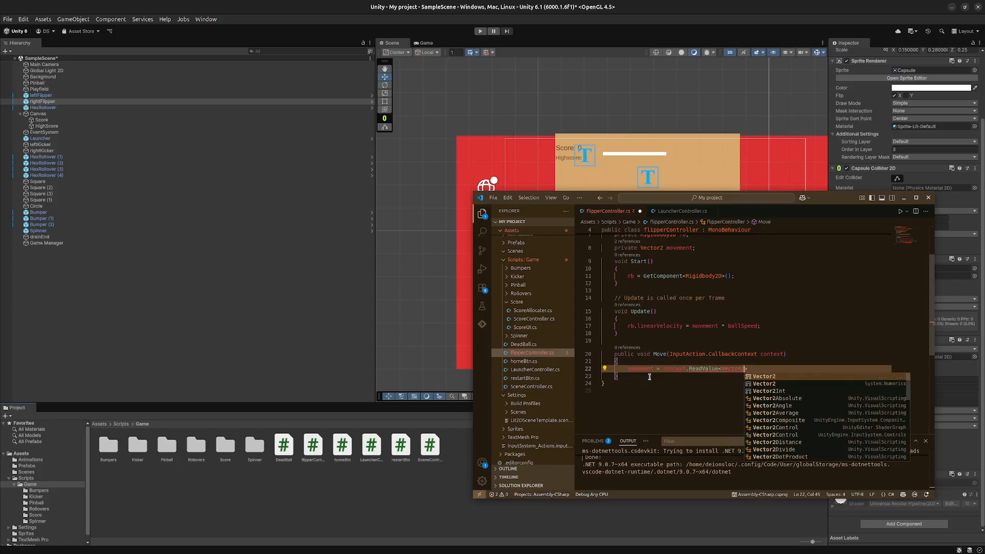
pyautogui.write('>')
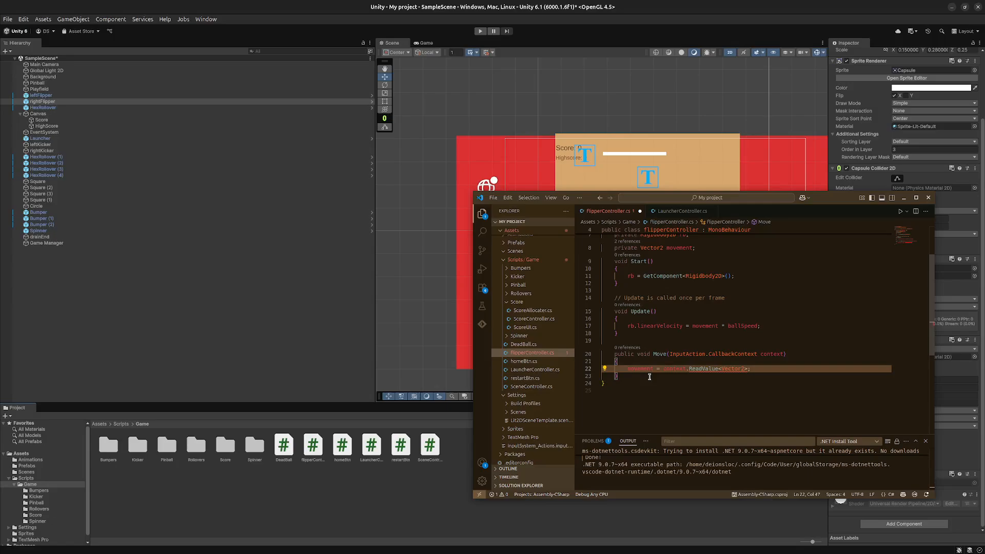
pyautogui.press('Down')
pyautogui.press('Down')
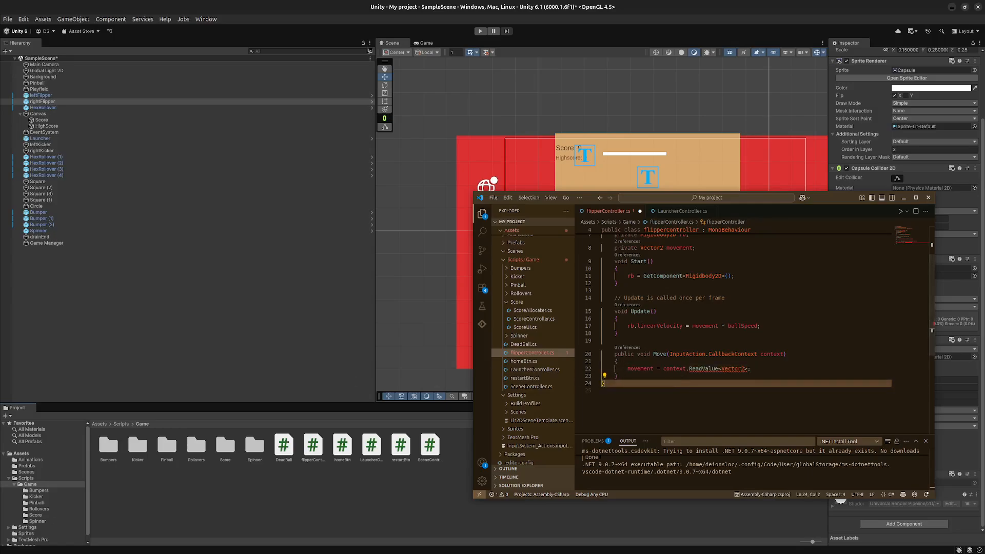
# - Add the missing call parentheses after ReadValue<Vector2> in the Move method and save the script
pyautogui.hotkey('alt', 'Tab')
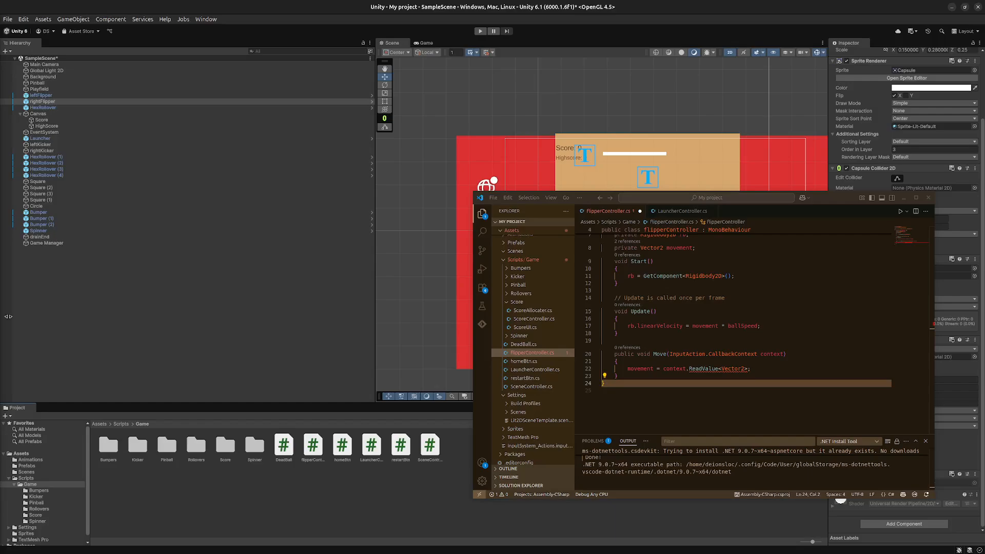
pyautogui.click(744, 368)
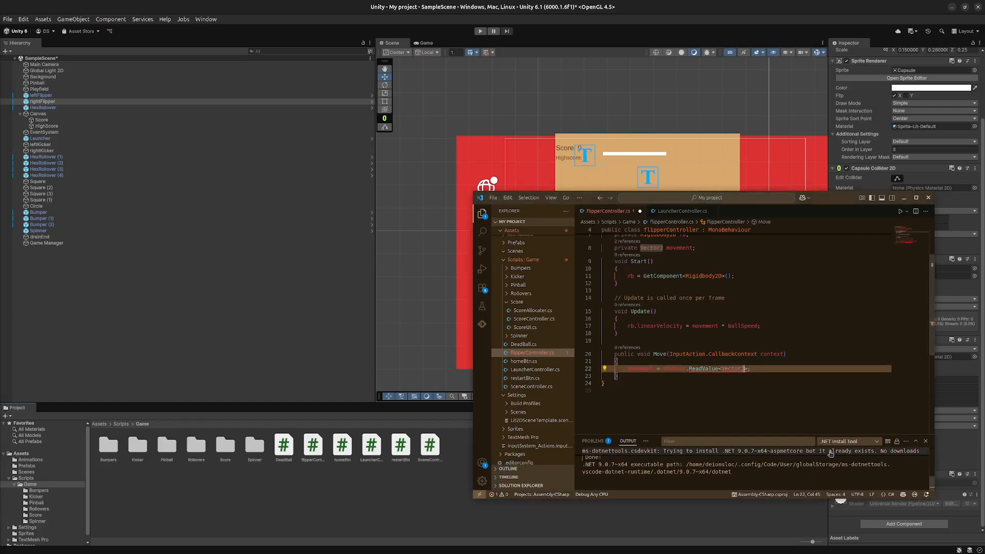
pyautogui.press('Right')
pyautogui.write('()')
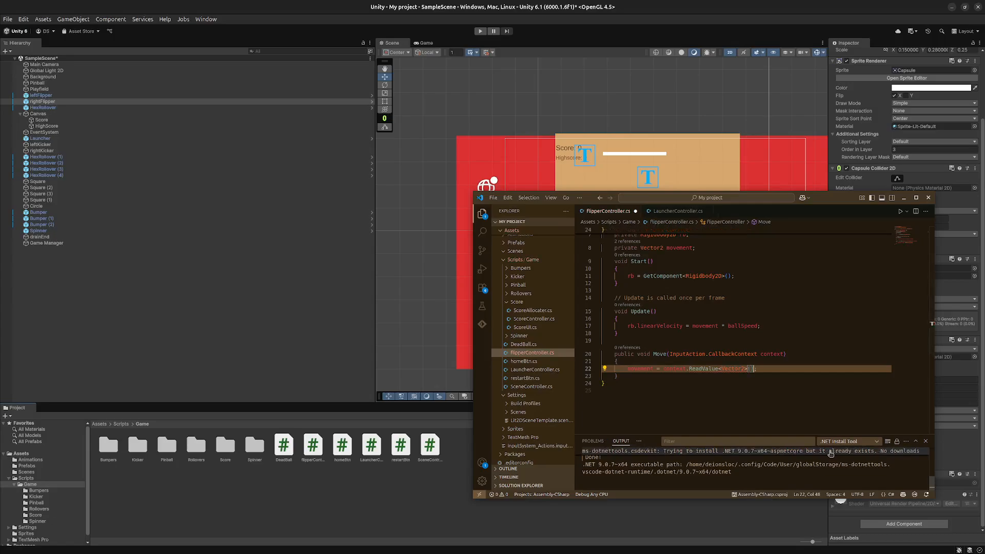
pyautogui.hotkey('ctrl', 's')
pyautogui.click(714, 405)
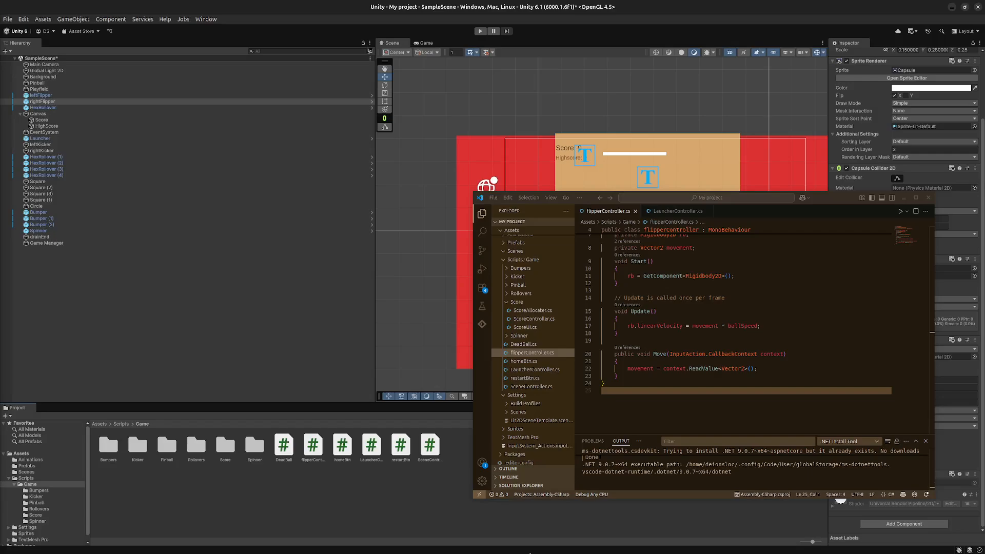
# - Switch to Unity, add a Player Input component to the left flipper and set its Behavior to Invoke Unity Events
pyautogui.click(401, 485)
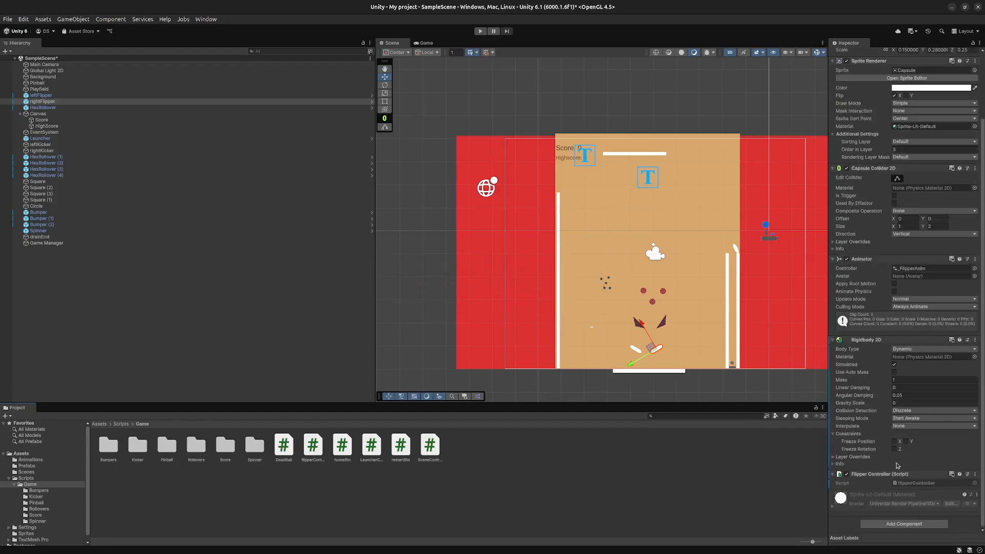
pyautogui.click(636, 353)
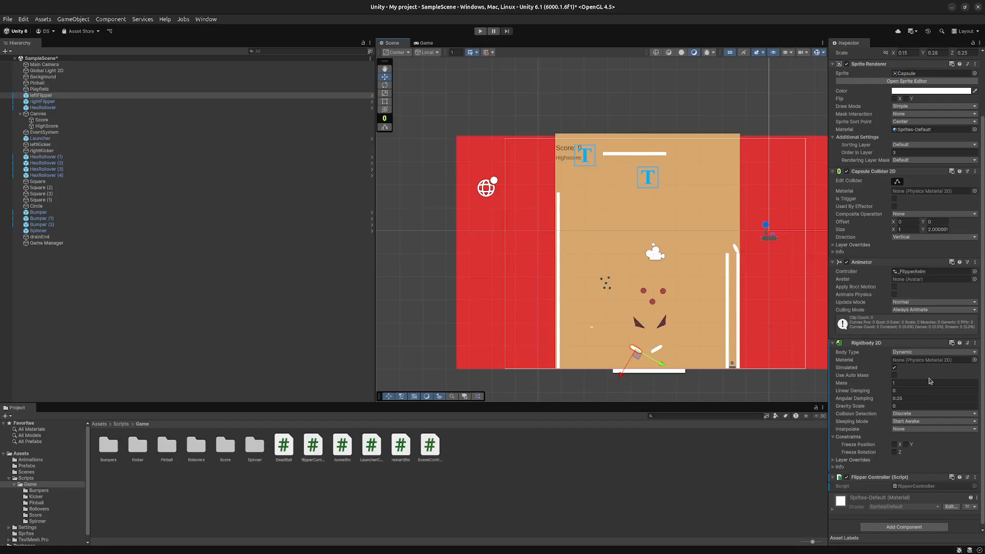
pyautogui.scroll(-1, 928, 381)
pyautogui.click(895, 524)
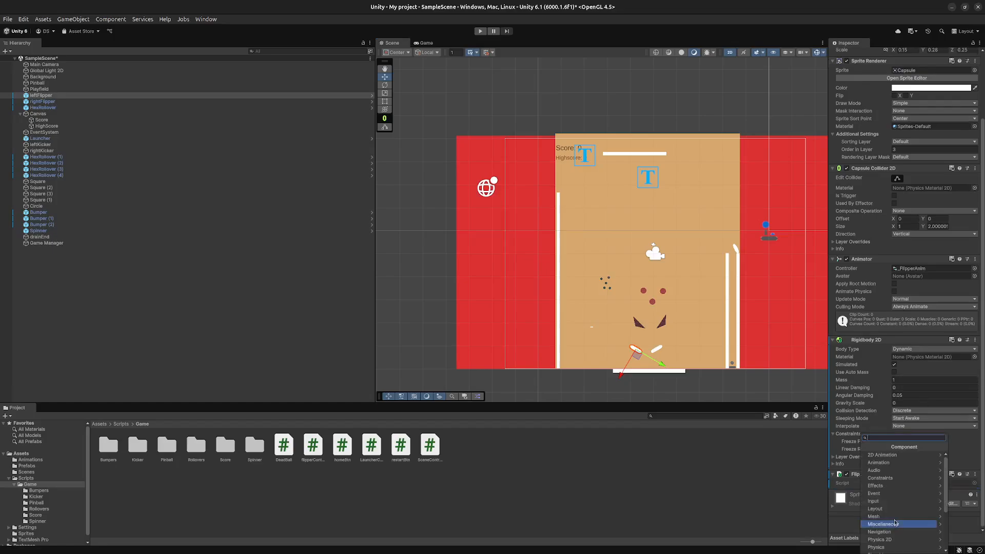
pyautogui.click(902, 501)
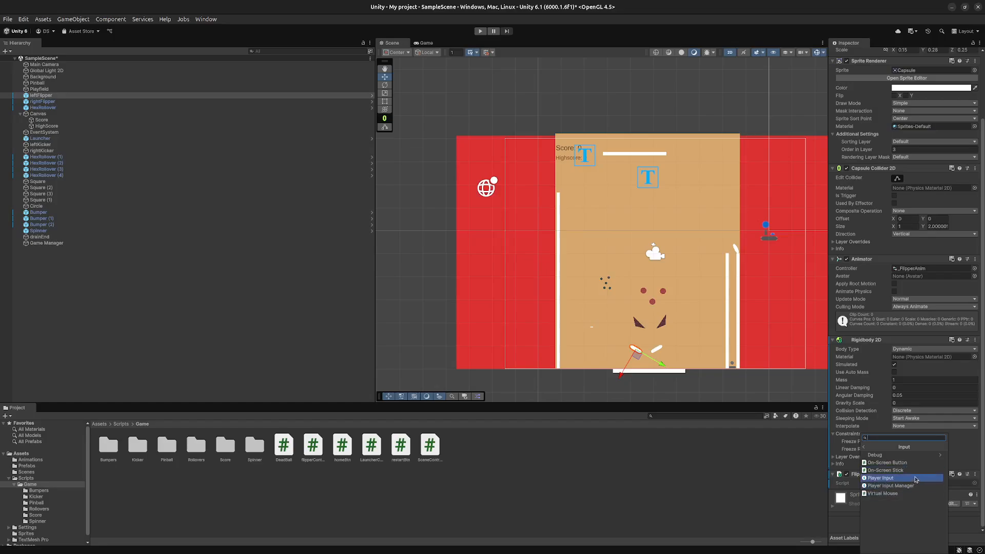
pyautogui.click(912, 479)
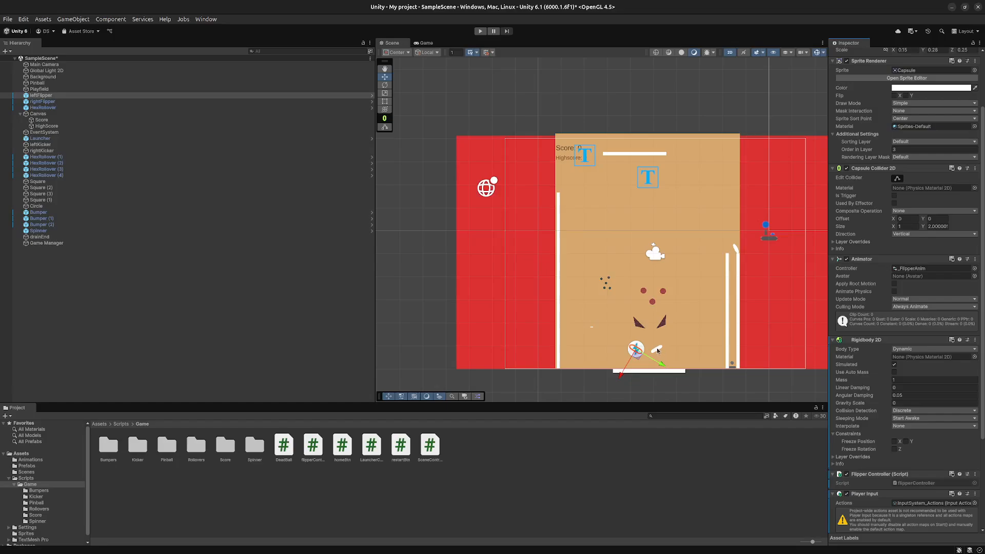
pyautogui.scroll(-5, 834, 464)
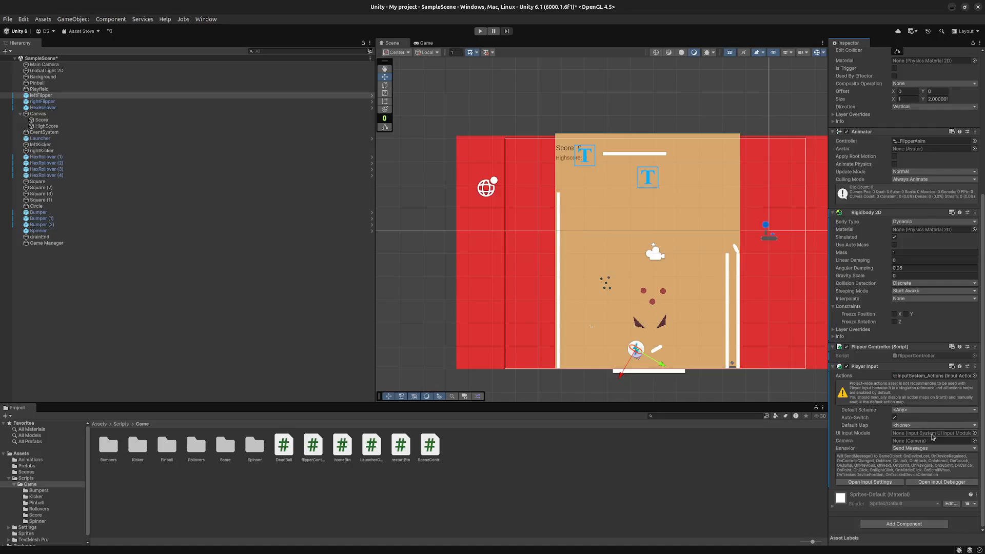
pyautogui.click(933, 449)
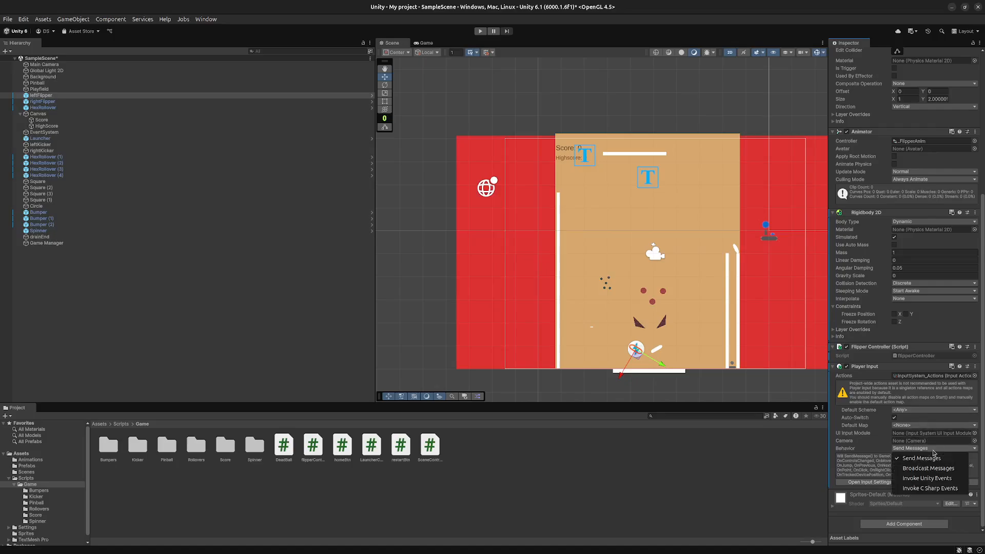
pyautogui.click(931, 479)
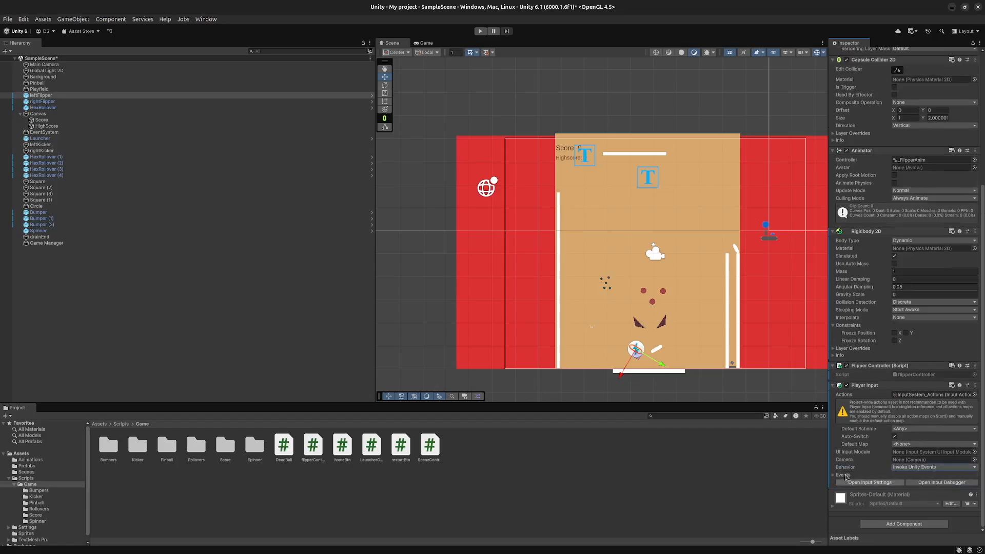
# - Add a Player Input component to the right flipper and set its Behavior to Invoke Unity Events
pyautogui.click(658, 350)
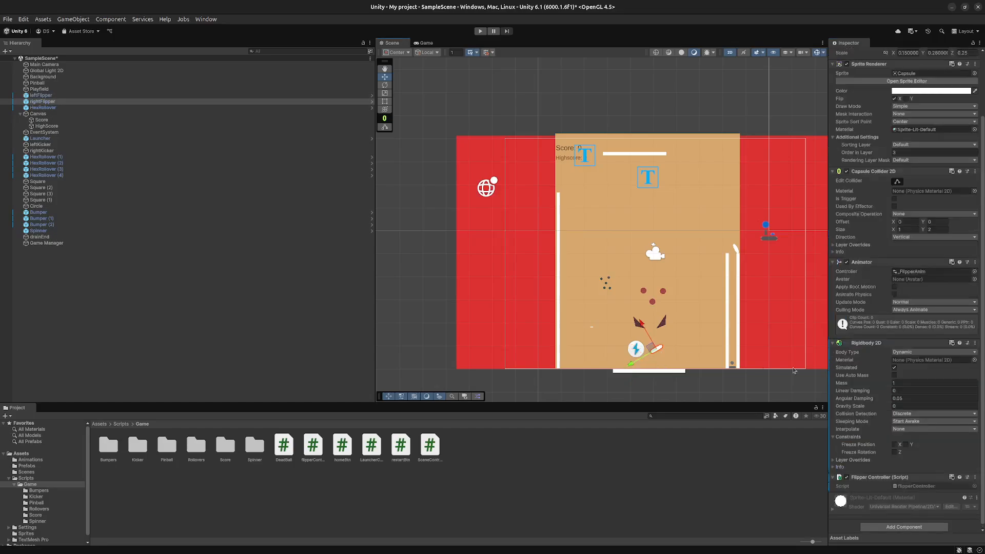
pyautogui.click(905, 524)
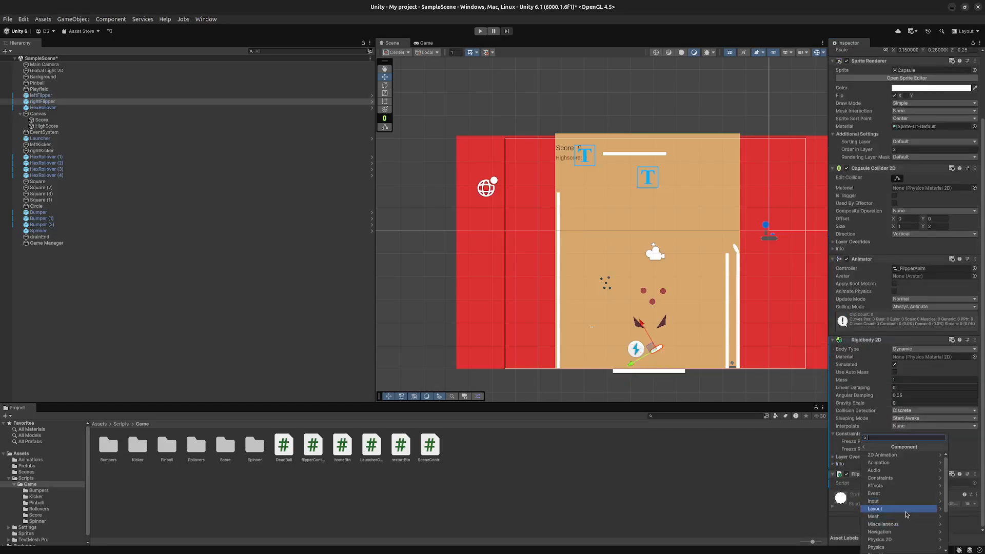
pyautogui.click(918, 501)
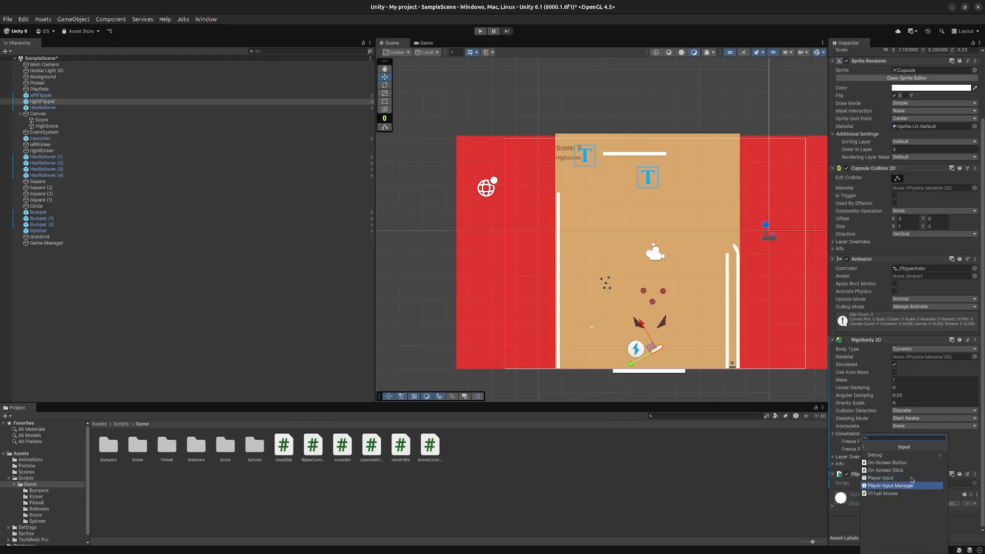
pyautogui.click(910, 479)
pyautogui.scroll(-5, 889, 501)
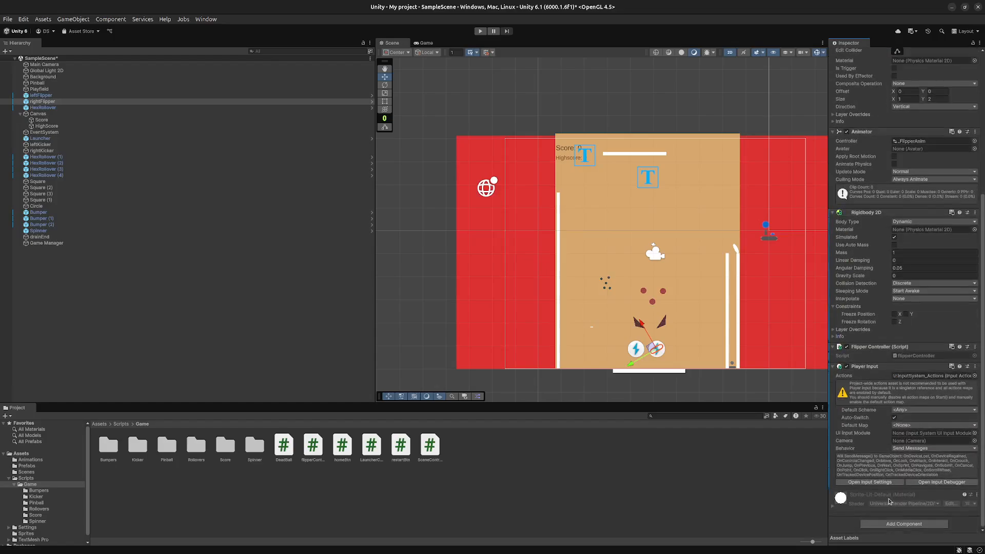
pyautogui.click(920, 448)
pyautogui.click(921, 478)
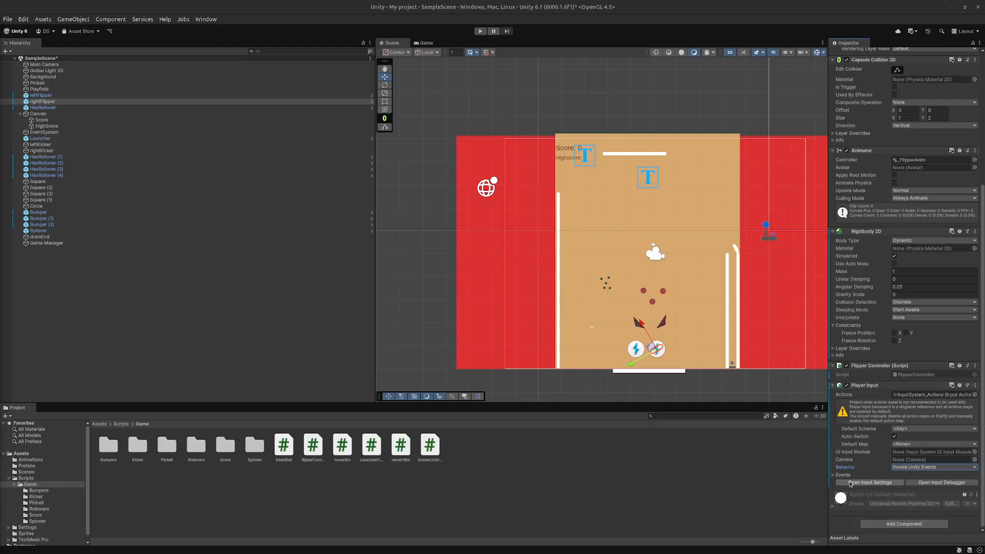
# - Expand the Events of the right flipper's Player Input and set its Default Map to Player
pyautogui.click(833, 476)
pyautogui.click(833, 476)
pyautogui.scroll(-3, 836, 472)
pyautogui.scroll(-2, 847, 447)
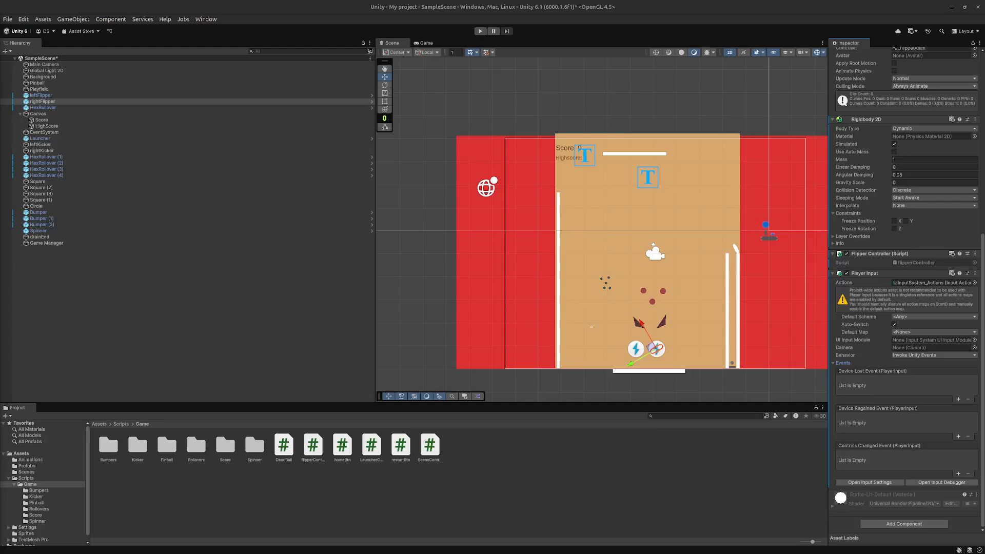
pyautogui.click(928, 334)
pyautogui.click(916, 343)
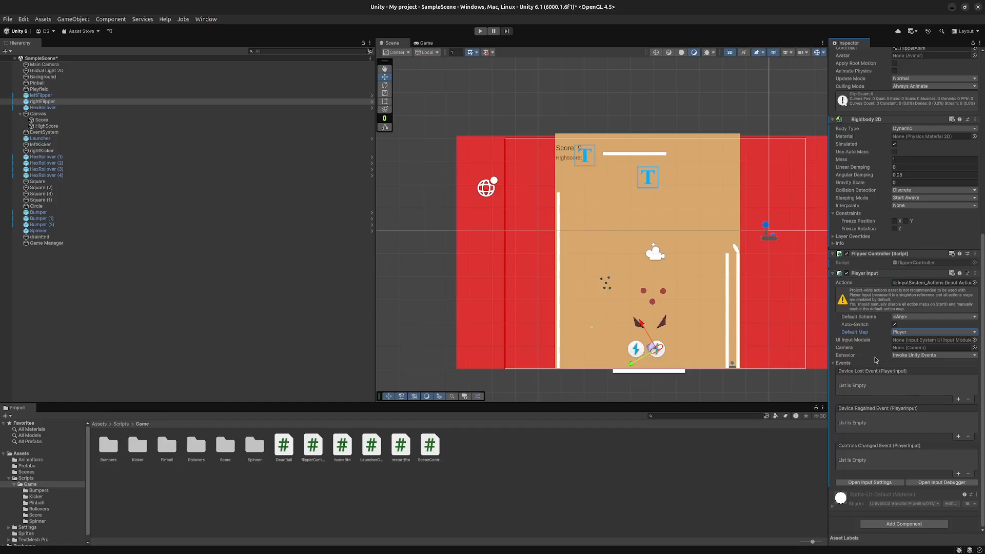
pyautogui.click(930, 333)
pyautogui.click(886, 366)
# - Examine the right flipper's Player Input events and the project's Input System settings
pyautogui.click(837, 364)
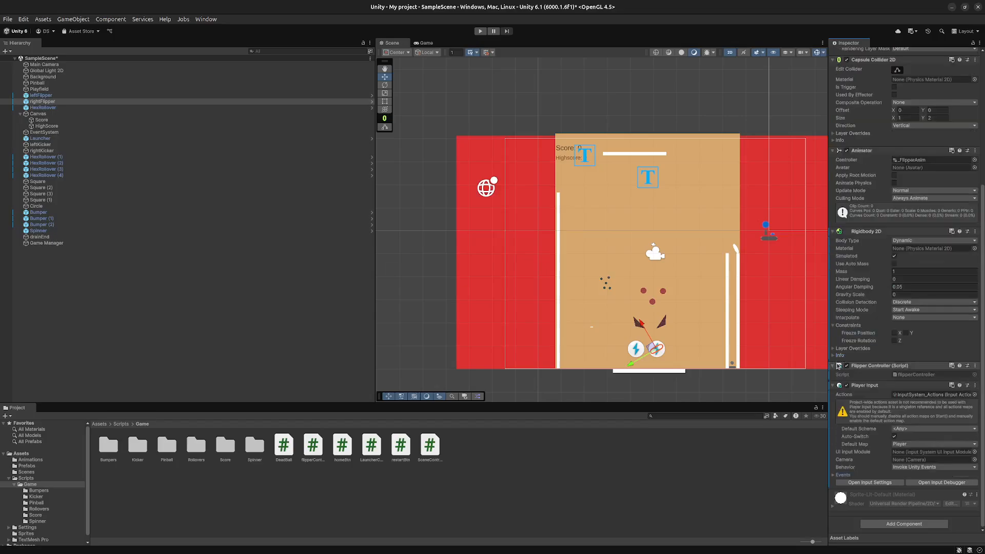
pyautogui.click(840, 475)
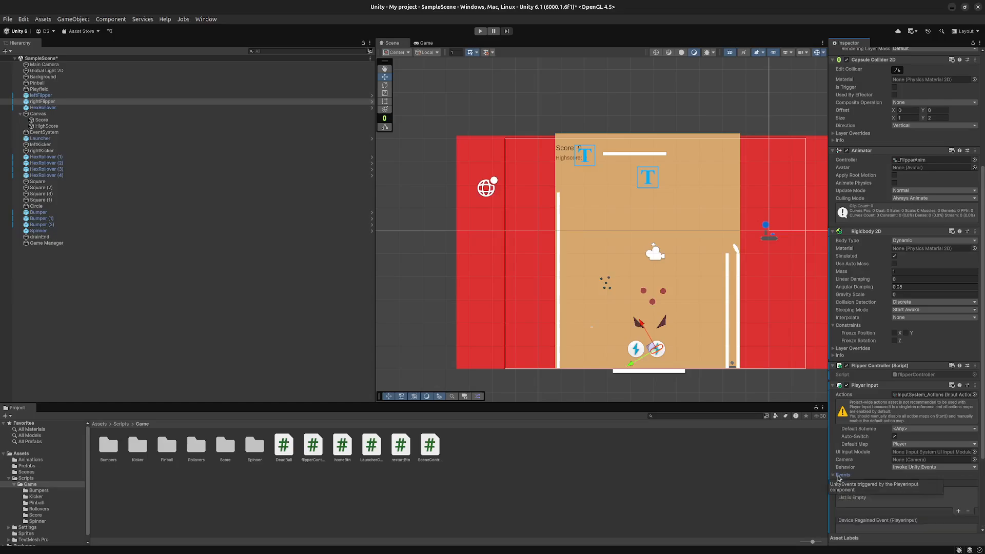
pyautogui.scroll(-3, 859, 479)
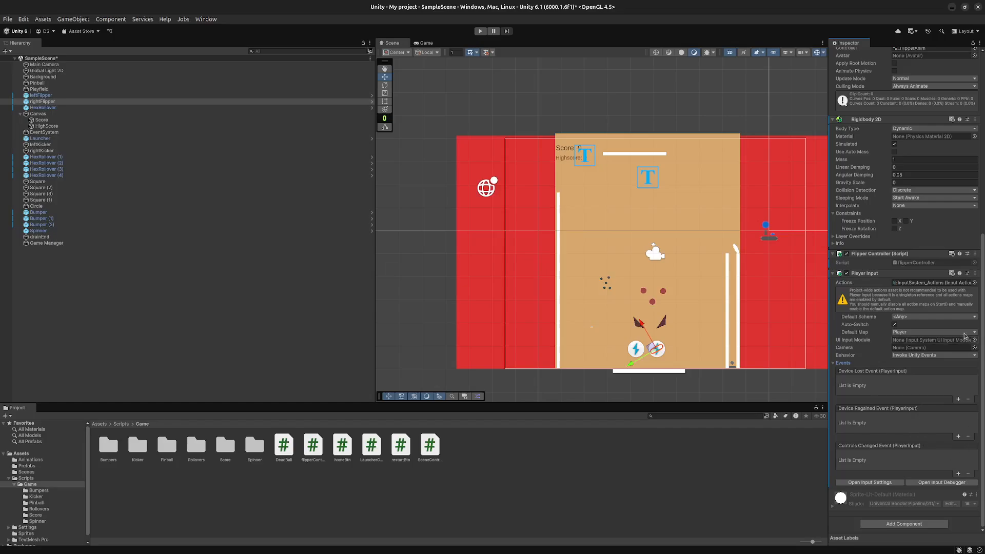
pyautogui.click(875, 484)
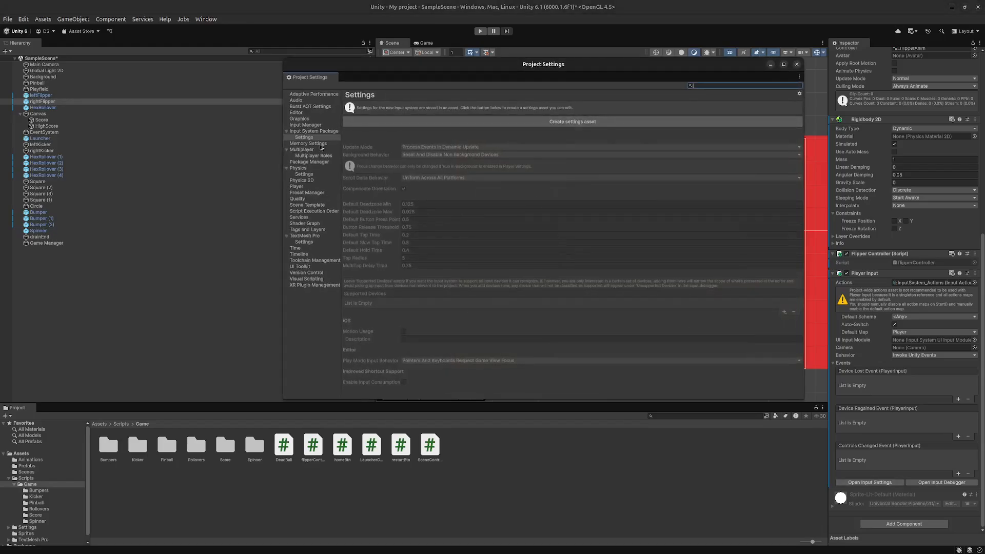
pyautogui.click(795, 64)
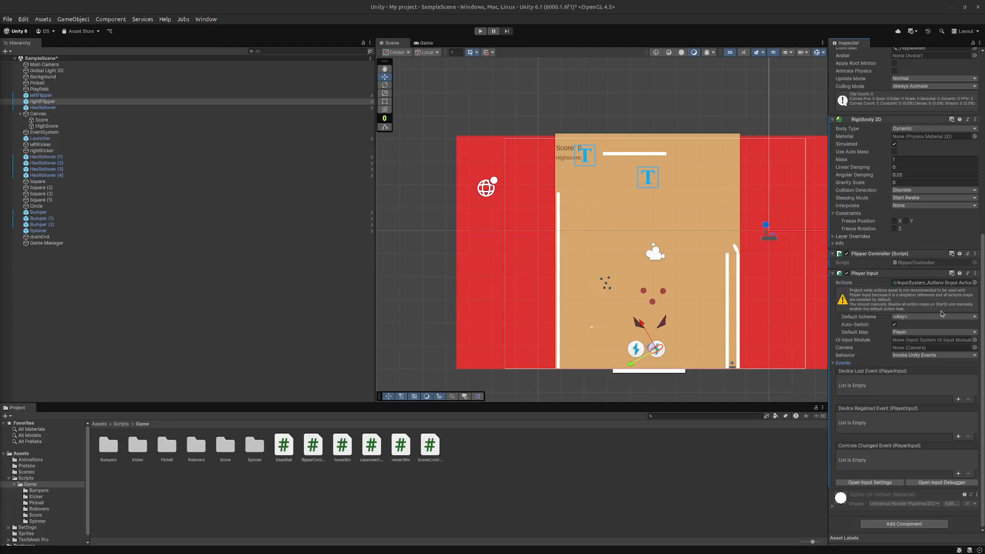
# - Locate the input actions asset used by the right flipper's Player Input and check which alternative assets are available
pyautogui.click(946, 283)
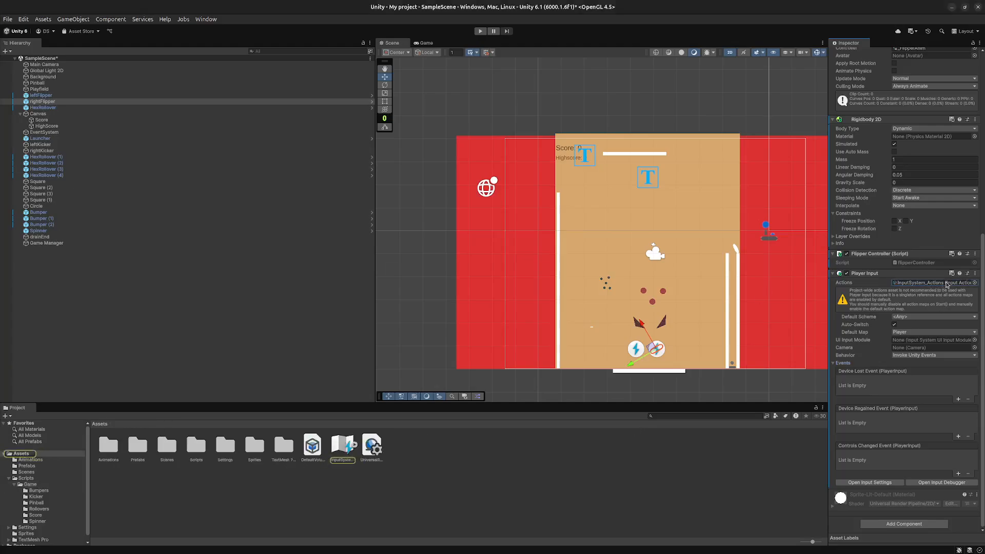
pyautogui.click(974, 283)
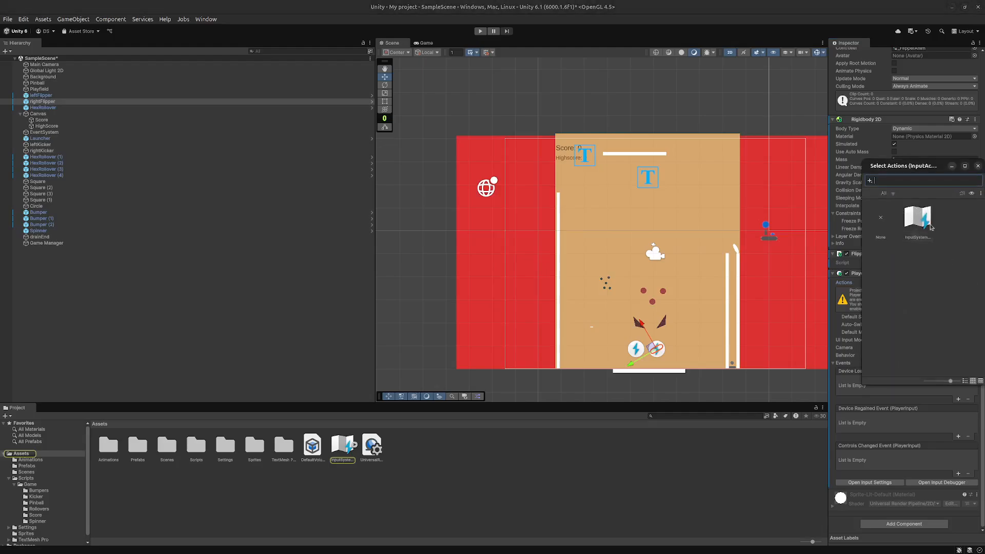
pyautogui.click(978, 165)
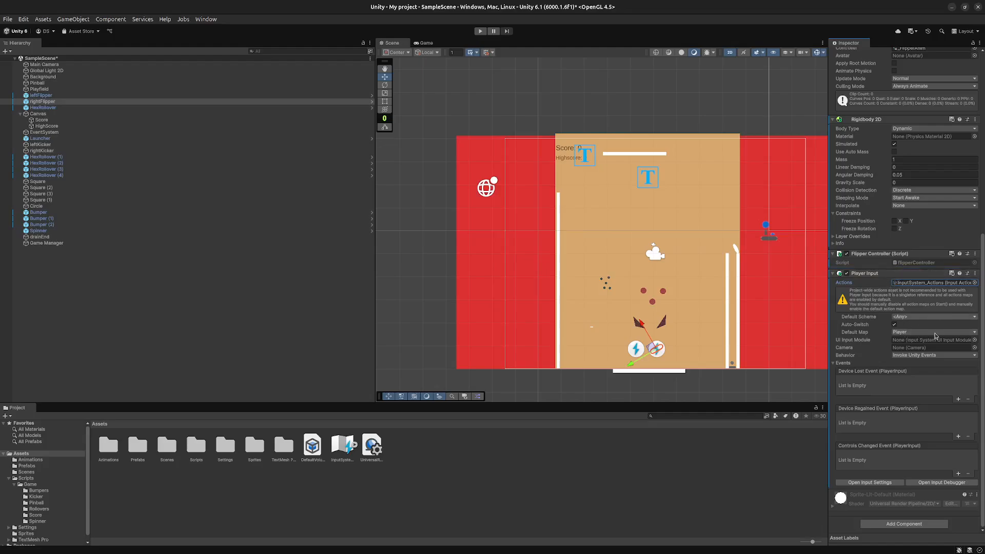
pyautogui.scroll(2, 883, 320)
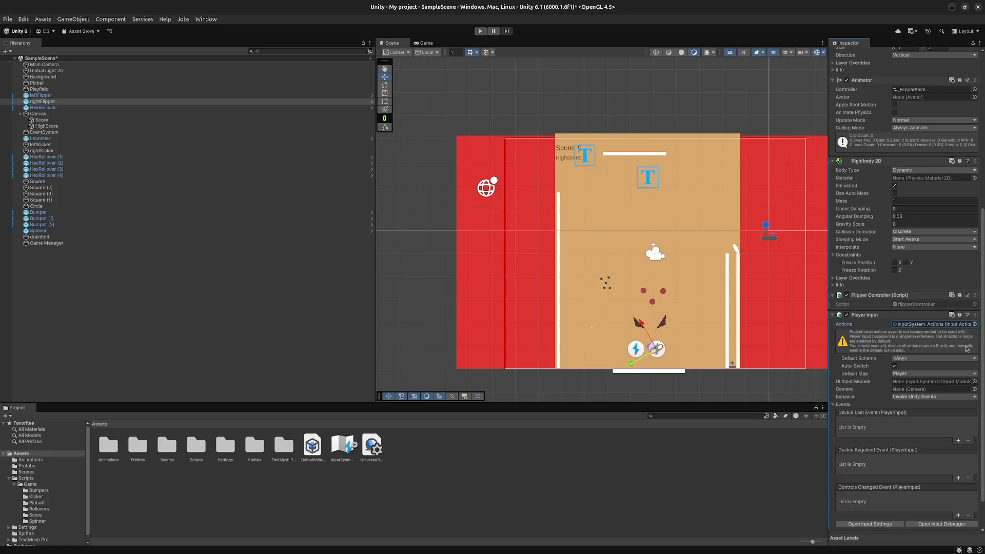
pyautogui.scroll(-2, 882, 415)
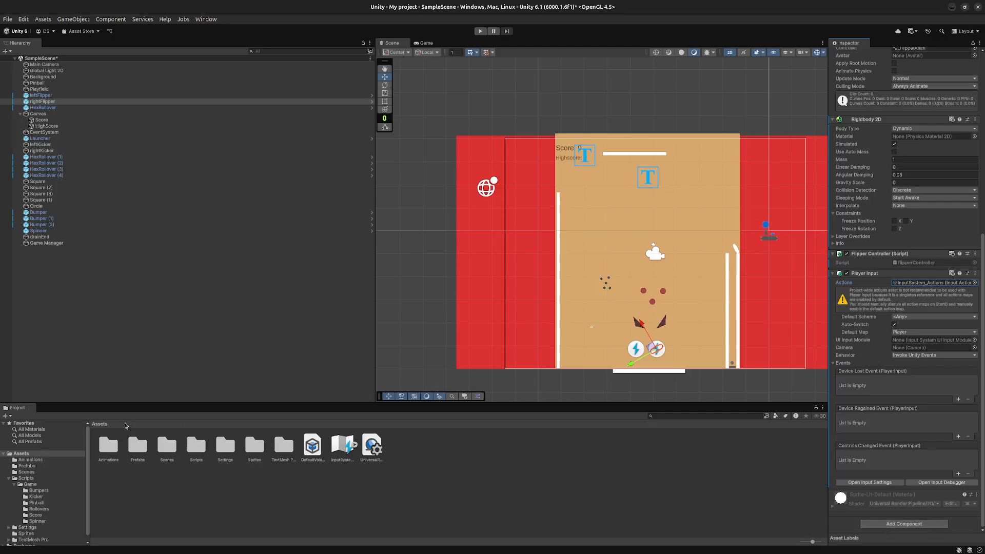
# - Set the left flipper's Player Input Default Scheme to Keyboard&Mouse and expand its Player events
pyautogui.click(640, 348)
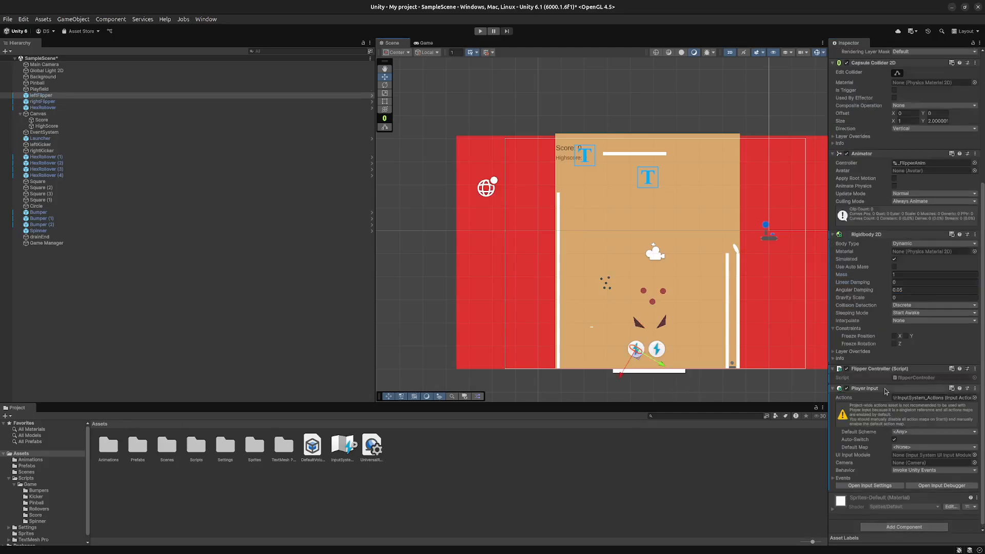
pyautogui.click(938, 429)
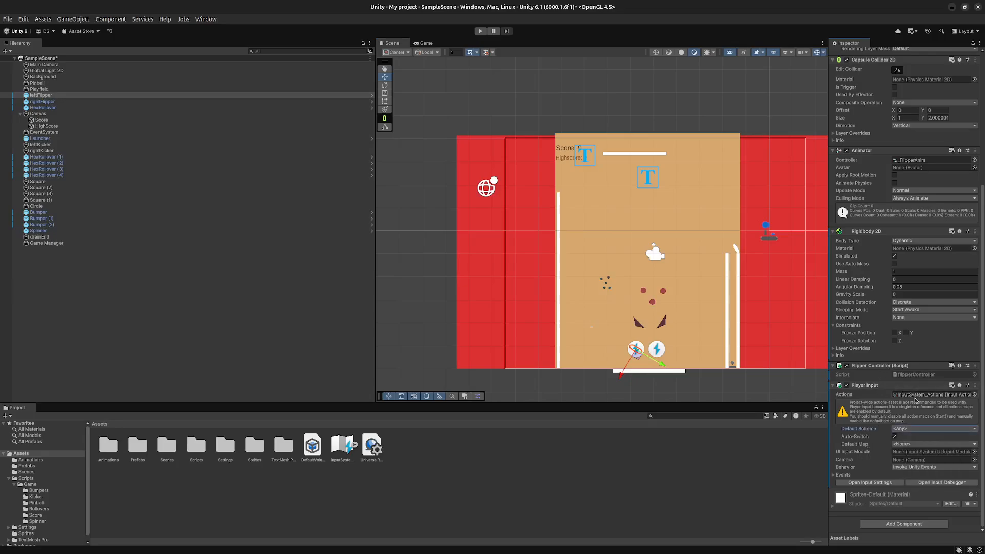
pyautogui.click(919, 448)
pyautogui.click(836, 474)
pyautogui.click(840, 482)
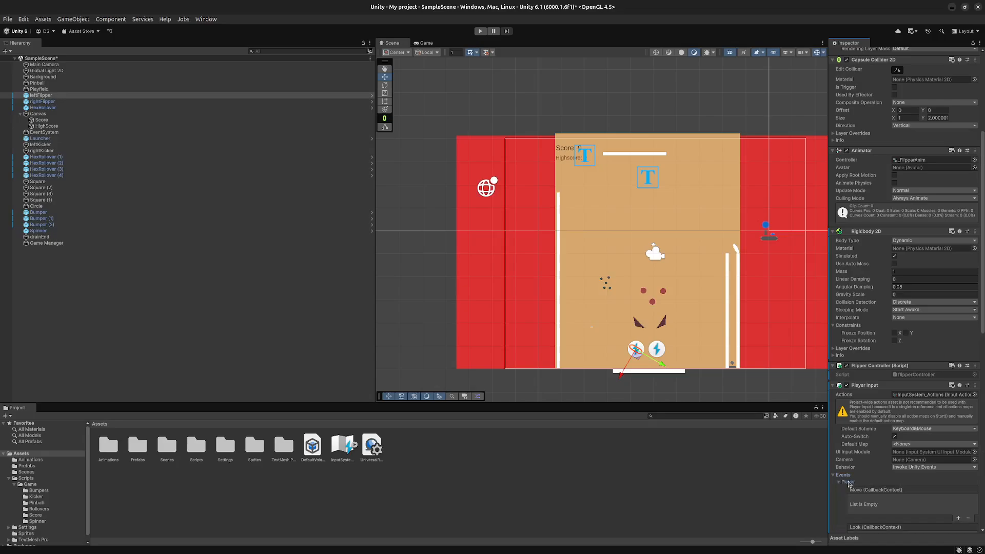
# - Set the Default Map of the left flipper's Player Input to Player
pyautogui.scroll(-5, 901, 488)
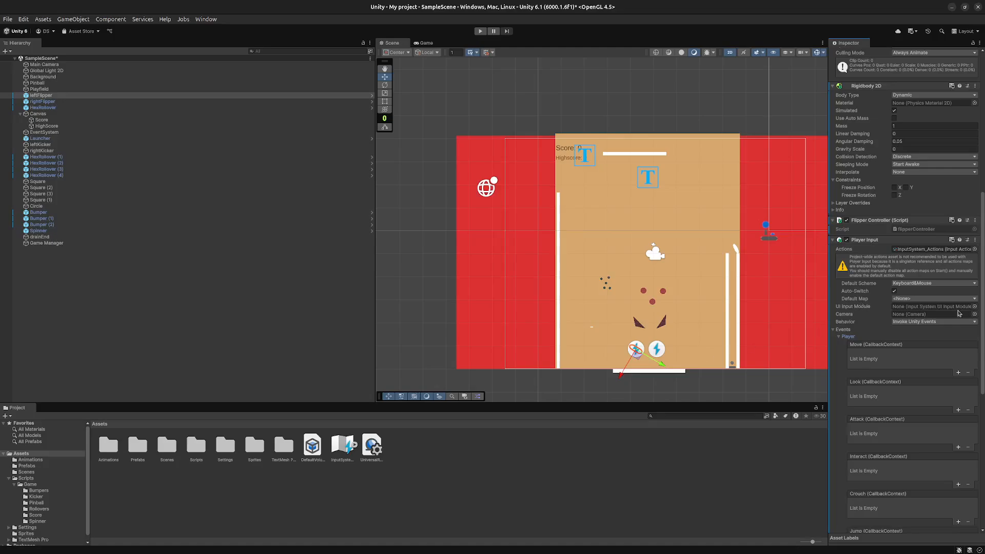
pyautogui.click(937, 284)
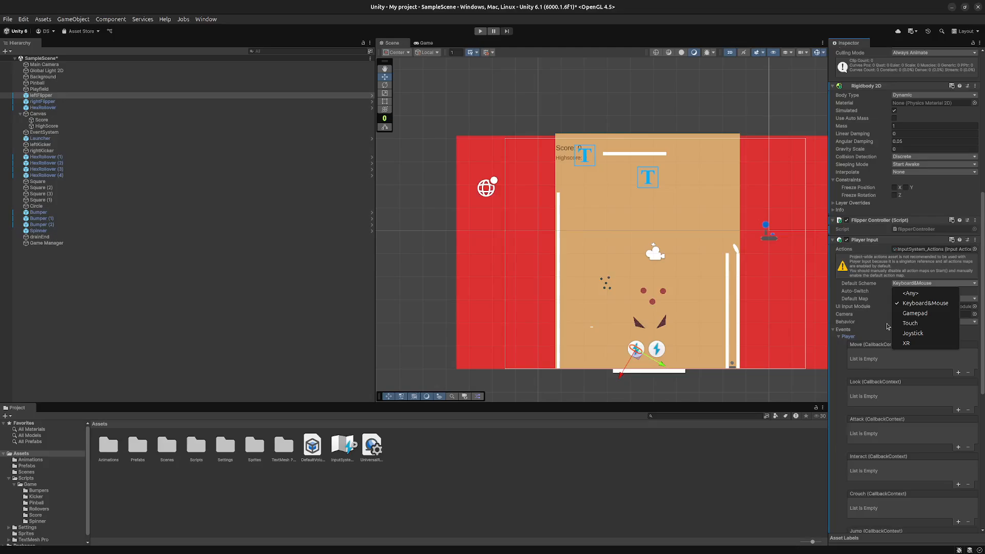
pyautogui.click(887, 327)
pyautogui.click(915, 299)
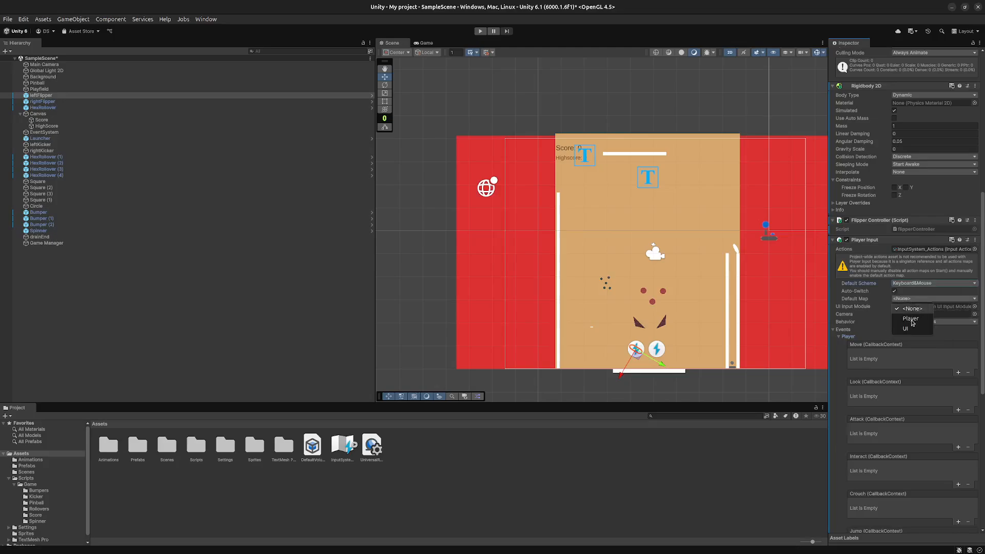
pyautogui.click(911, 319)
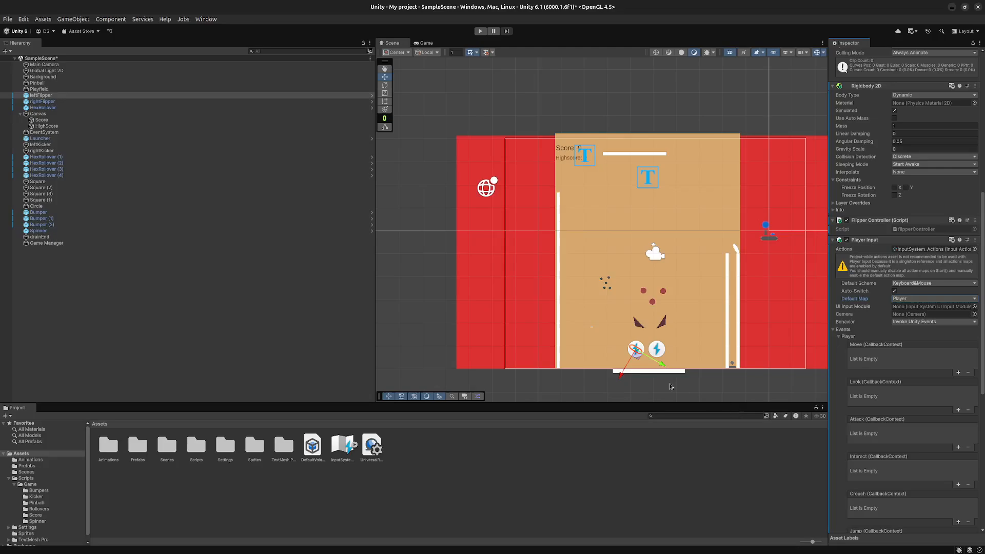
# - Set the Default Scheme of the right flipper's Player Input to Keyboard&Mouse
pyautogui.click(658, 357)
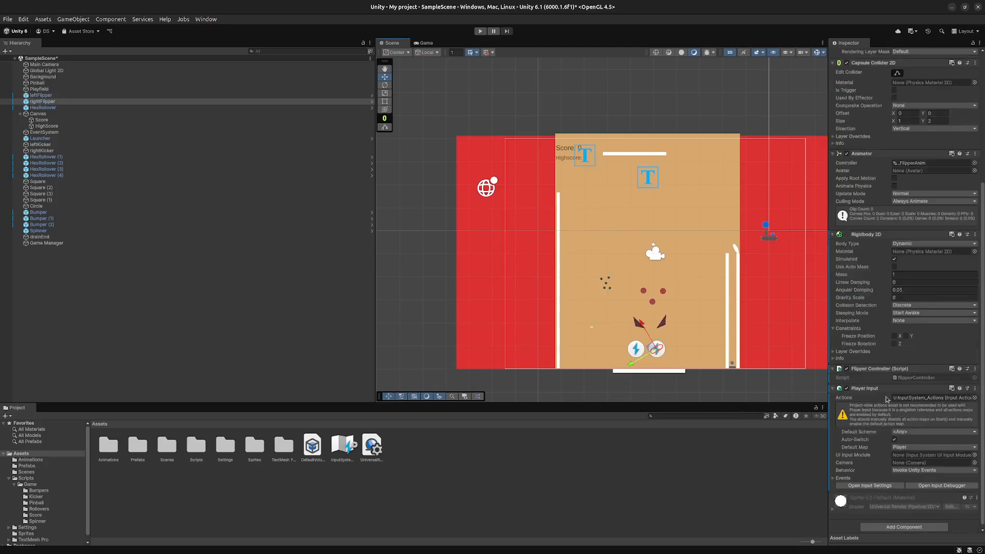
pyautogui.scroll(-1, 911, 421)
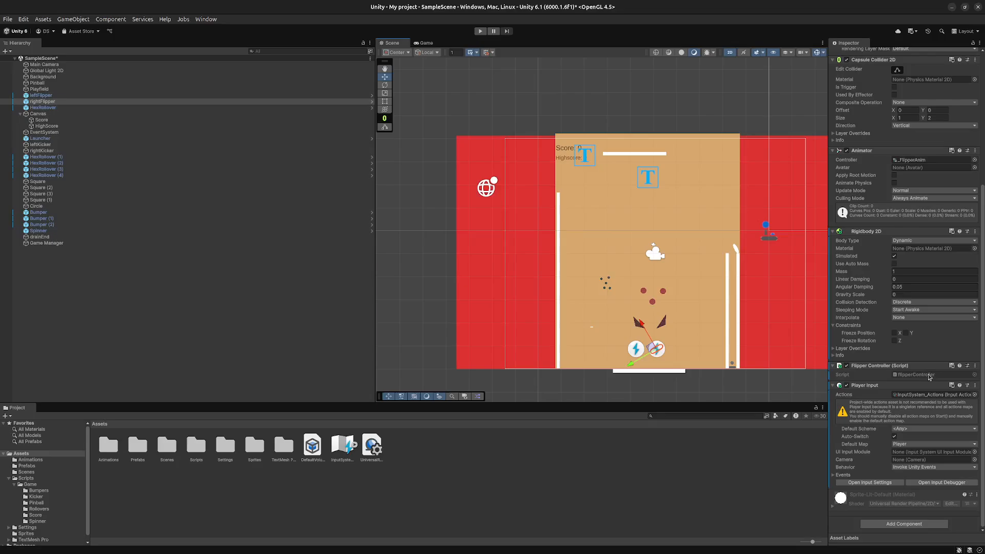
pyautogui.click(941, 395)
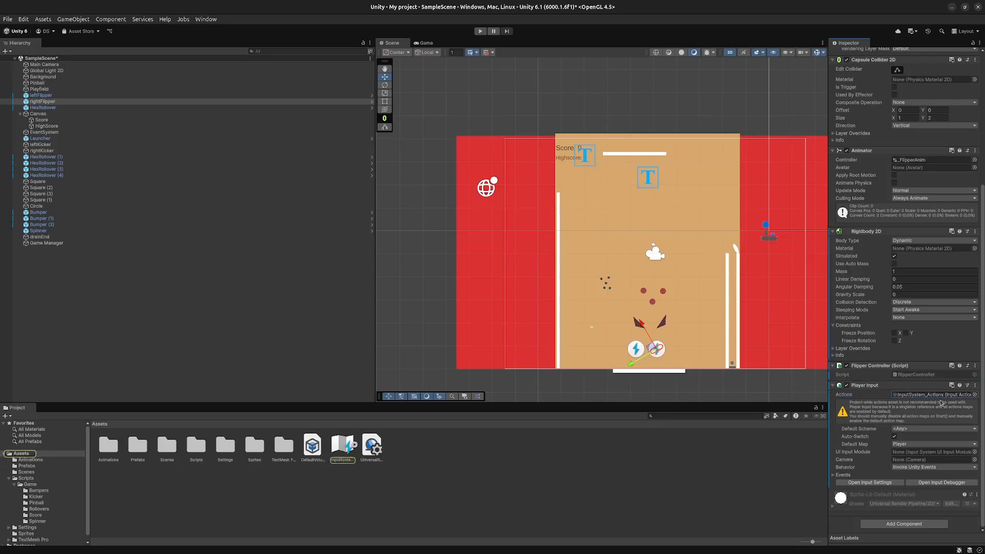
pyautogui.click(906, 428)
pyautogui.click(923, 449)
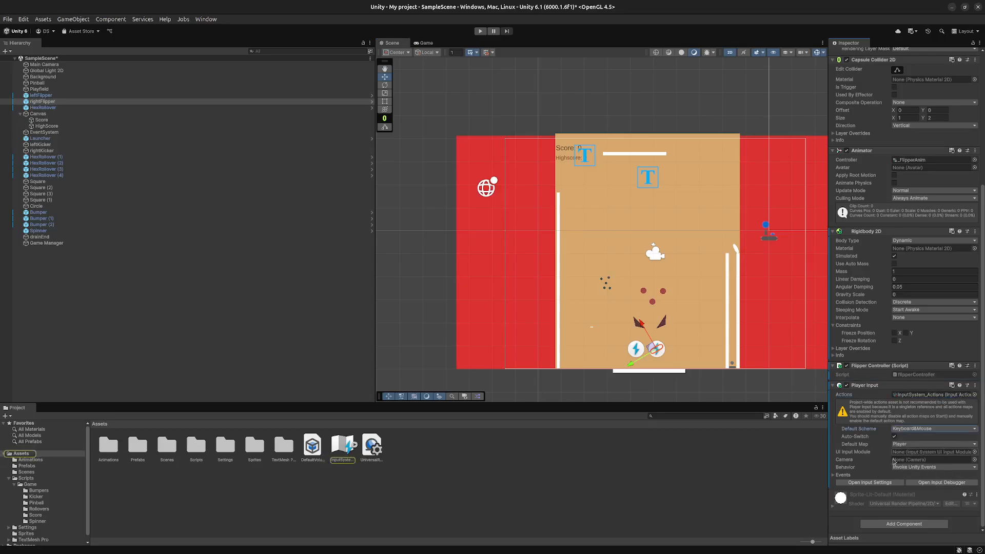
# - Add an entry to the Move event in the right flipper's Player events and assign rightFlipper as its object
pyautogui.click(840, 475)
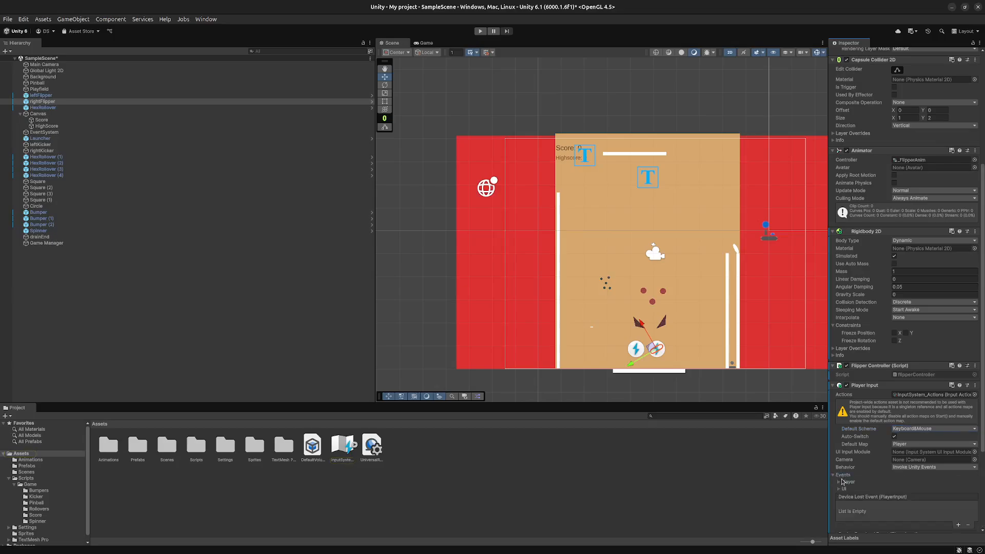
pyautogui.click(845, 483)
pyautogui.scroll(-3, 849, 486)
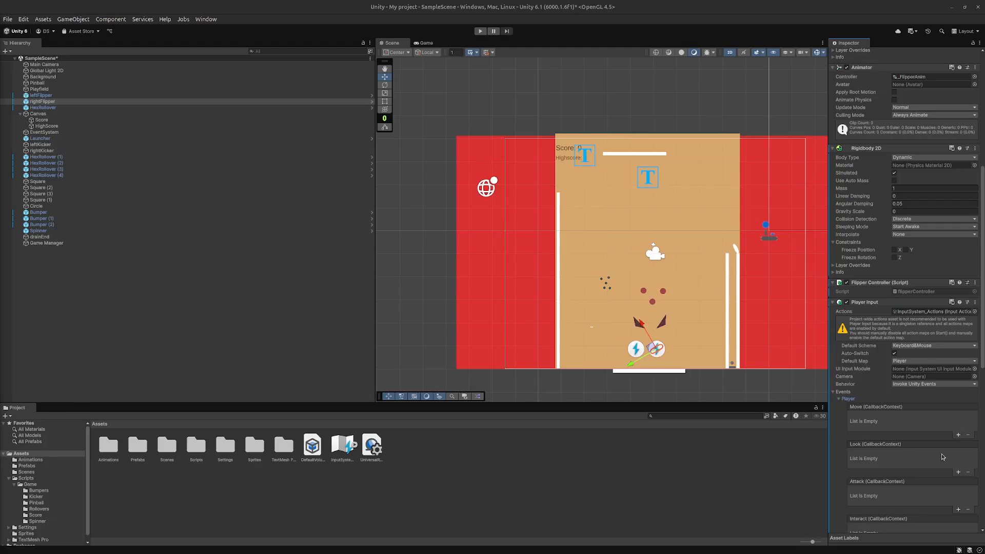
pyautogui.click(959, 435)
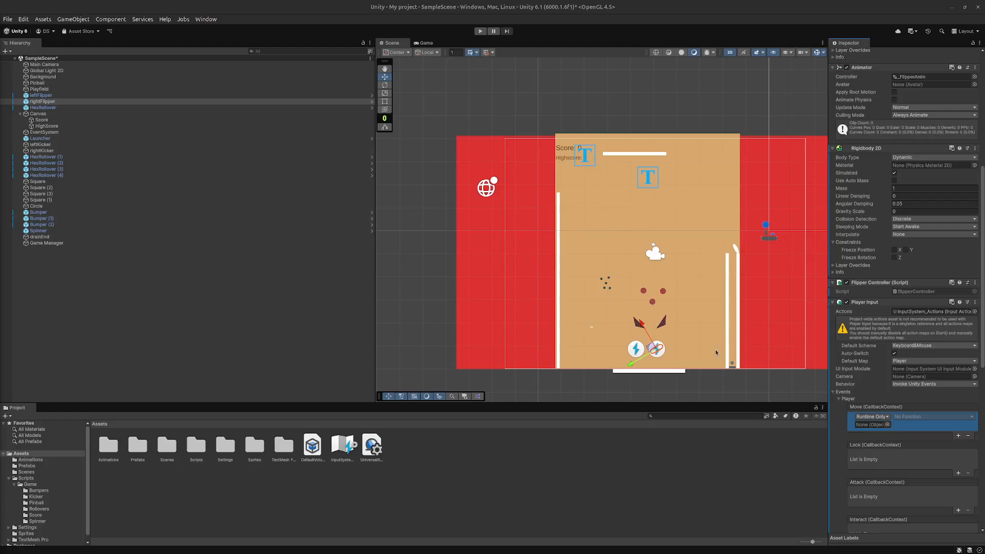
pyautogui.moveTo(42, 102); pyautogui.dragTo(872, 424)
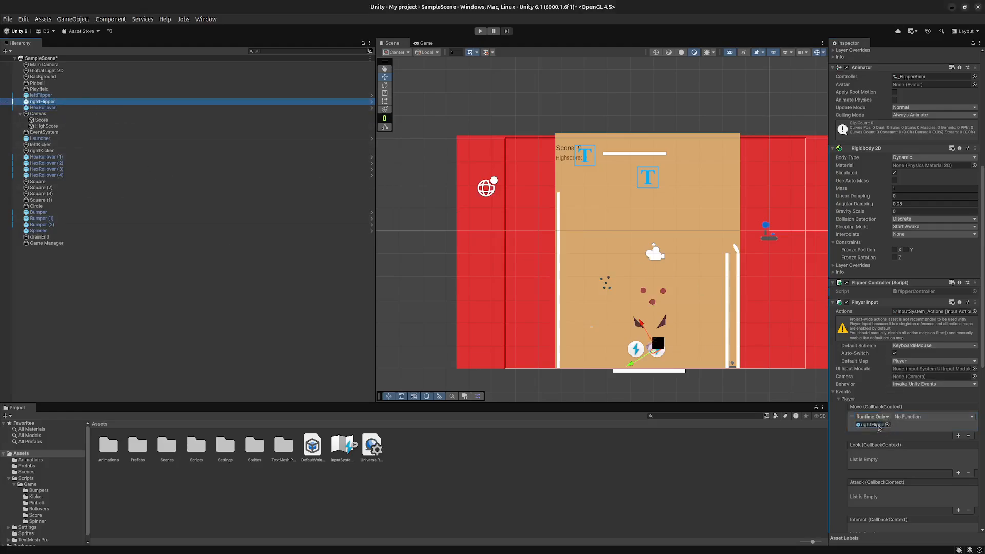
# - Set the function of the right flipper's Move event to the dynamic flipperController.Move
pyautogui.click(923, 419)
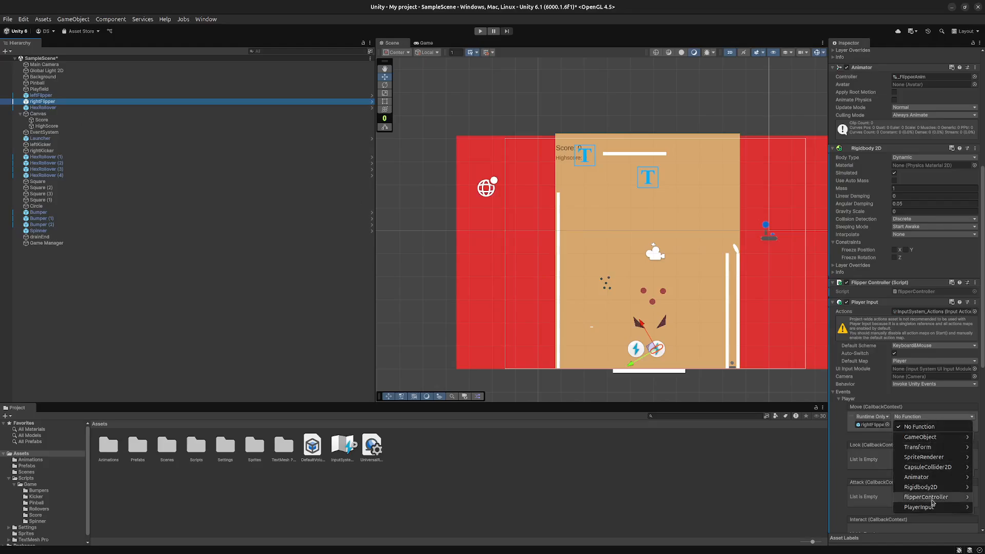
pyautogui.moveTo(933, 503)
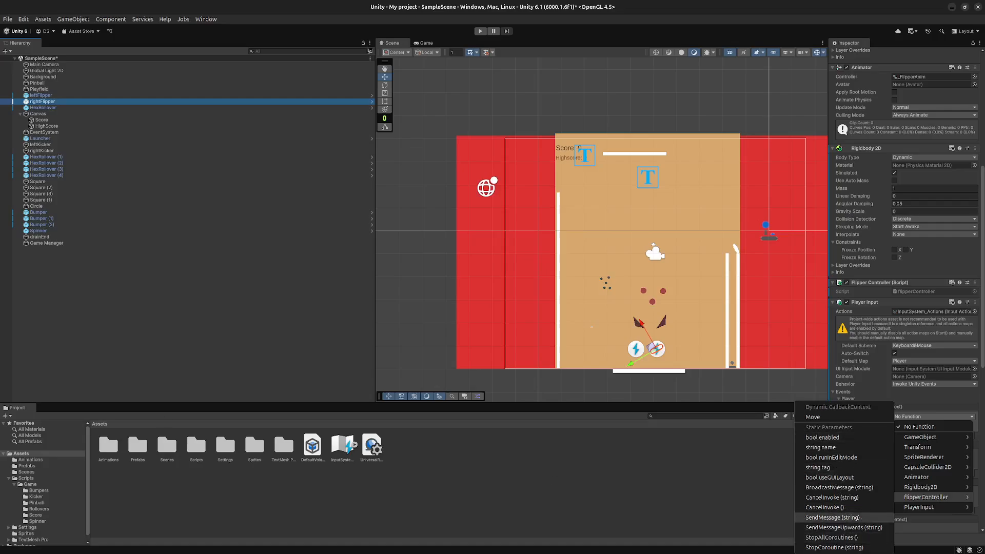
pyautogui.press('Escape')
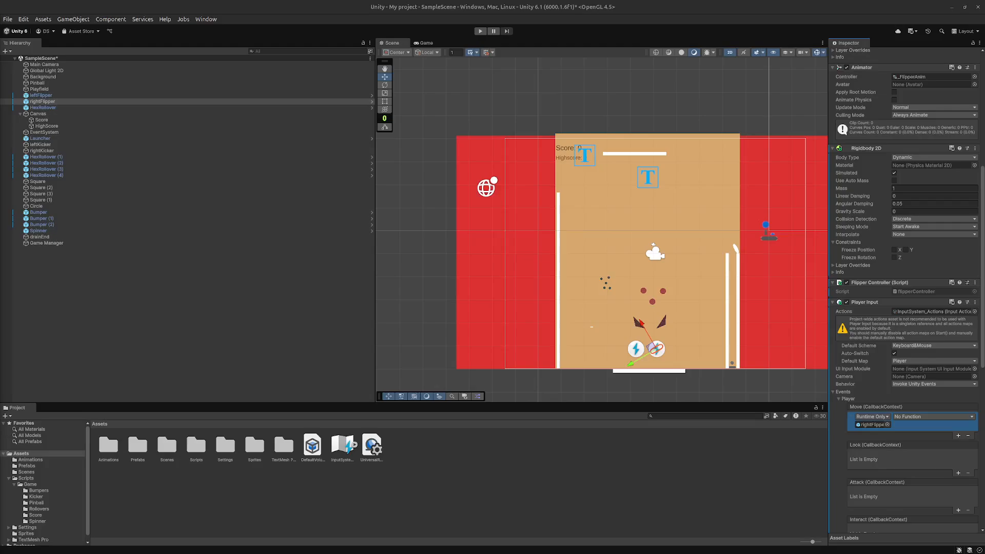
pyautogui.click(927, 422)
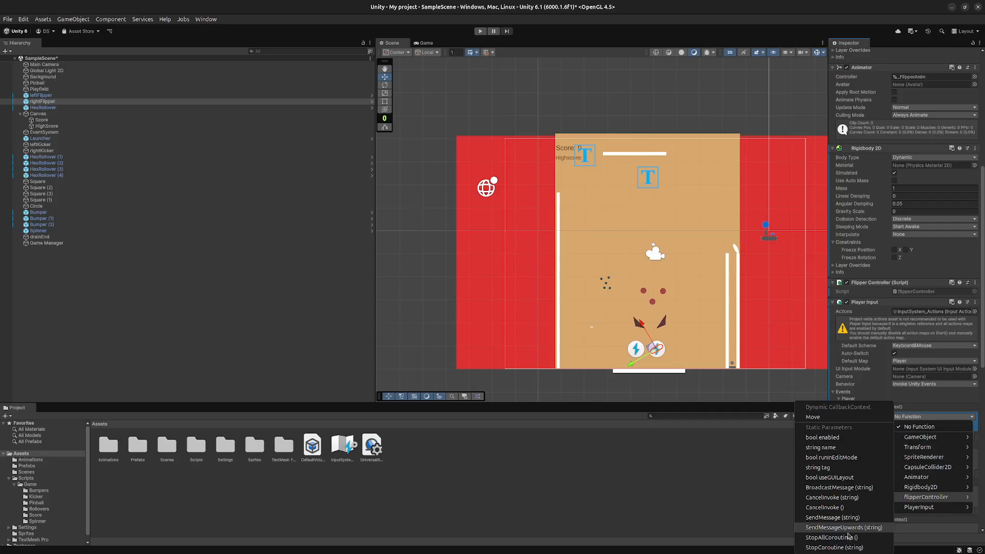
pyautogui.click(835, 418)
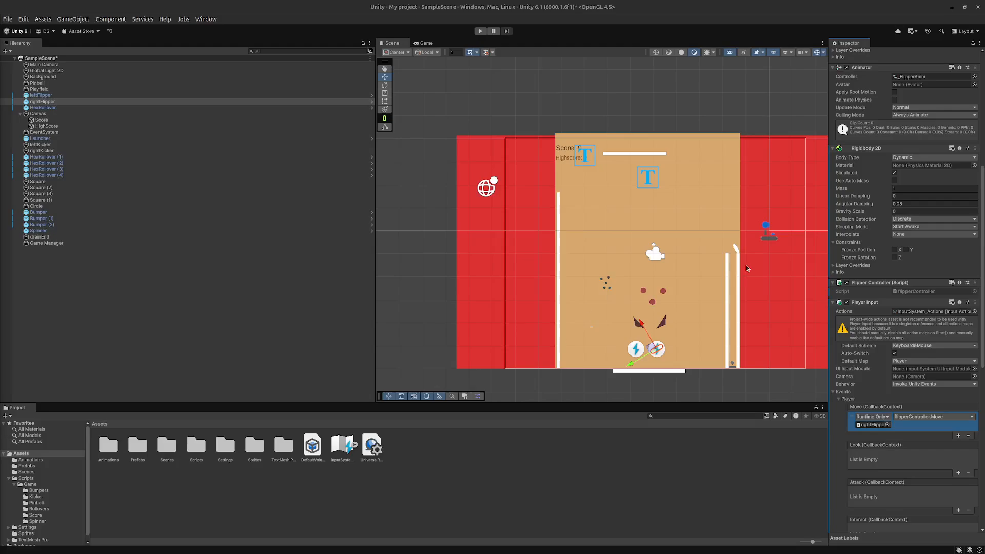
# - Add an entry to the Move event in the left flipper's Player events and assign leftFlipper as its object
pyautogui.click(636, 354)
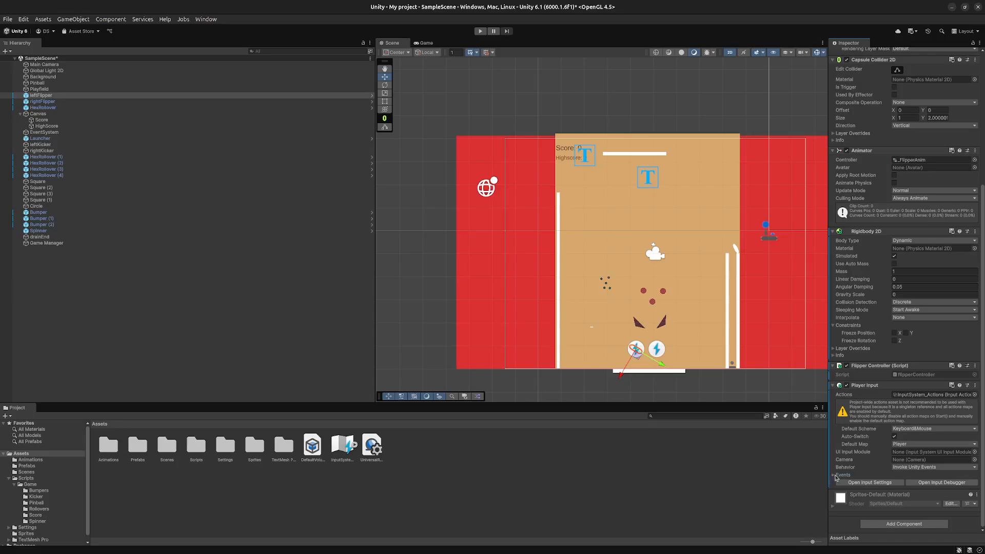
pyautogui.click(839, 475)
pyautogui.click(844, 482)
pyautogui.scroll(-3, 883, 452)
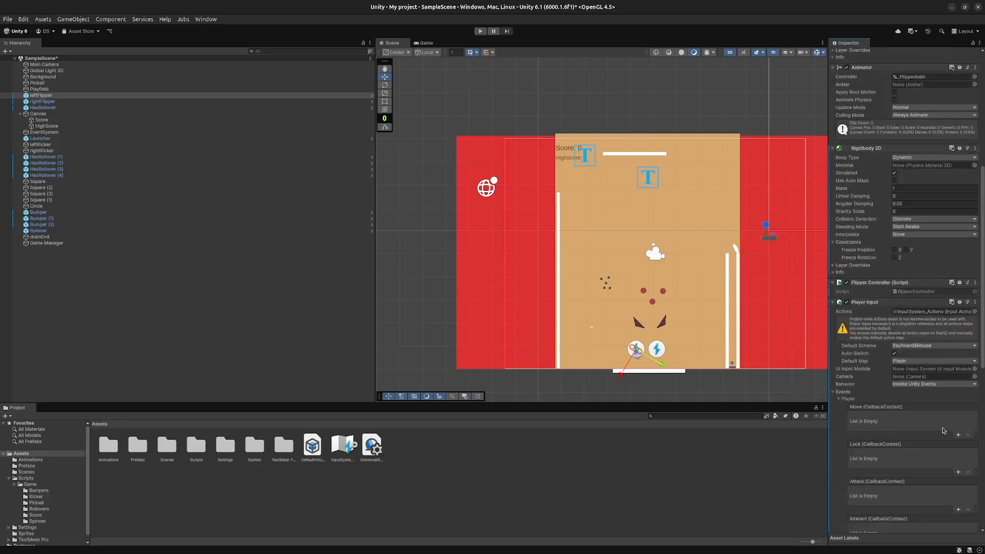
pyautogui.click(958, 435)
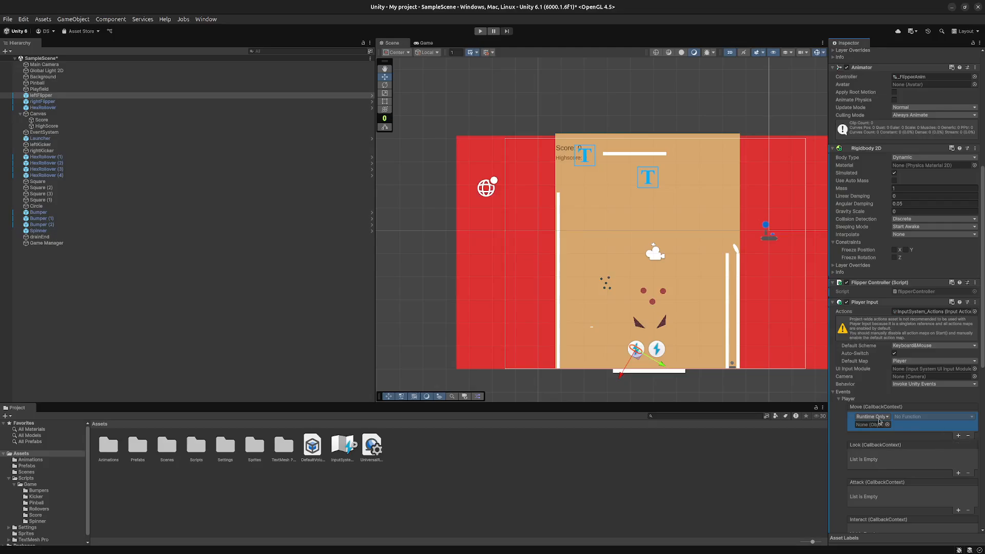
pyautogui.click(51, 95)
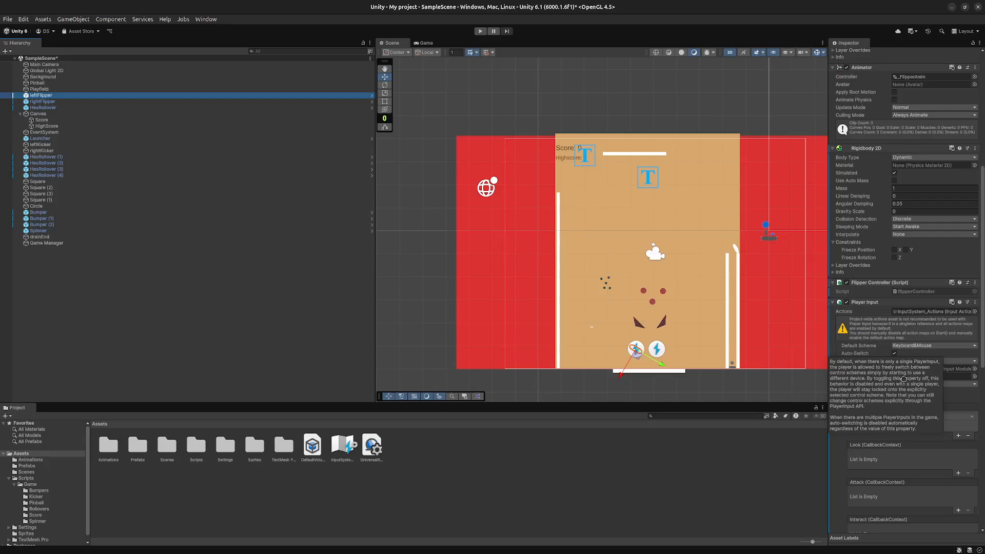
pyautogui.moveTo(863, 427); pyautogui.dragTo(896, 426)
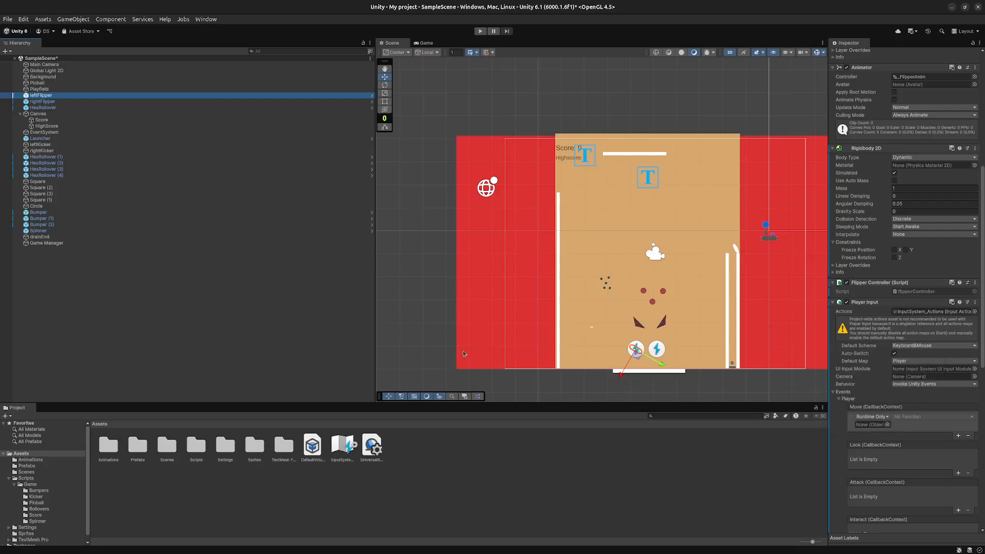
pyautogui.moveTo(43, 96); pyautogui.dragTo(871, 425)
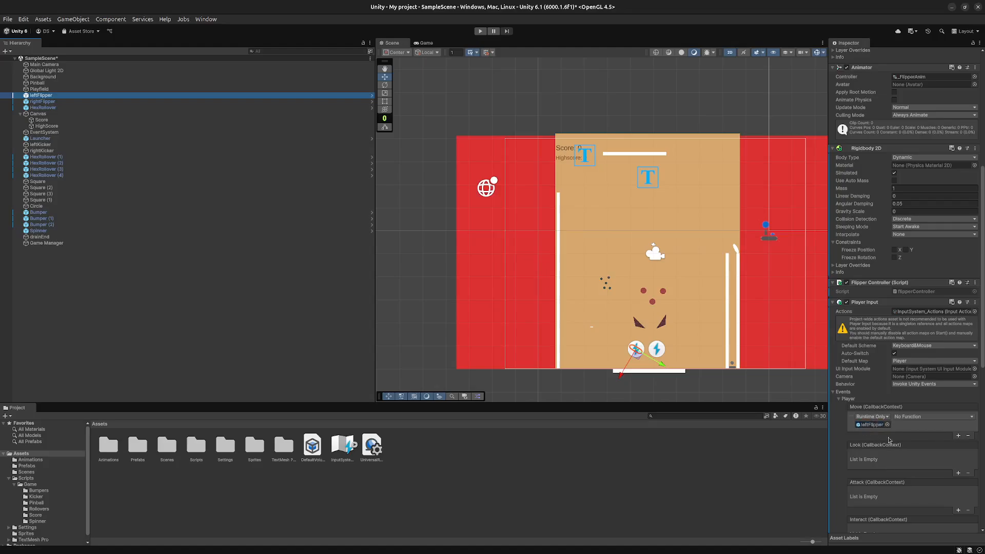
# - Set the function of the left flipper's Move event to flipperController.Move and save the scene
pyautogui.click(924, 417)
pyautogui.moveTo(918, 507)
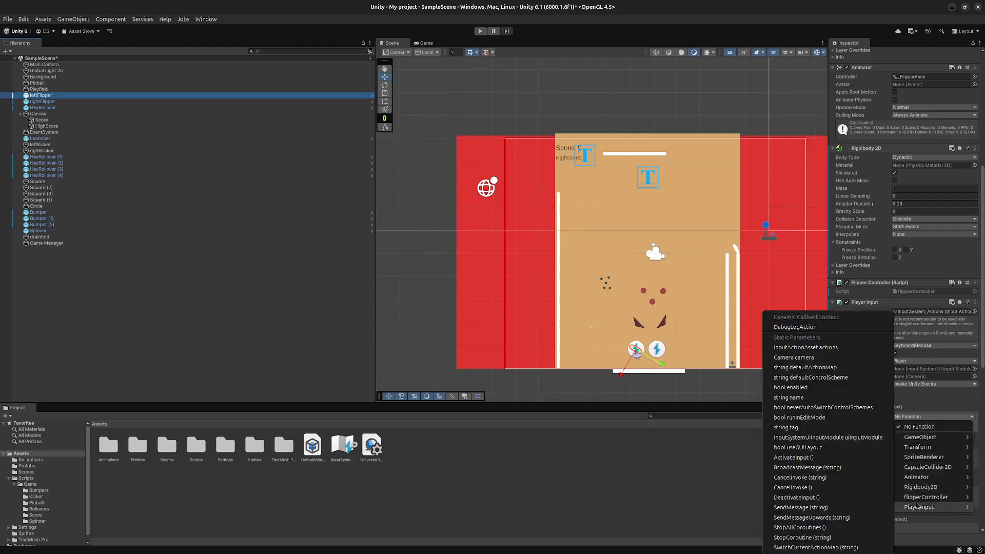
pyautogui.click(821, 417)
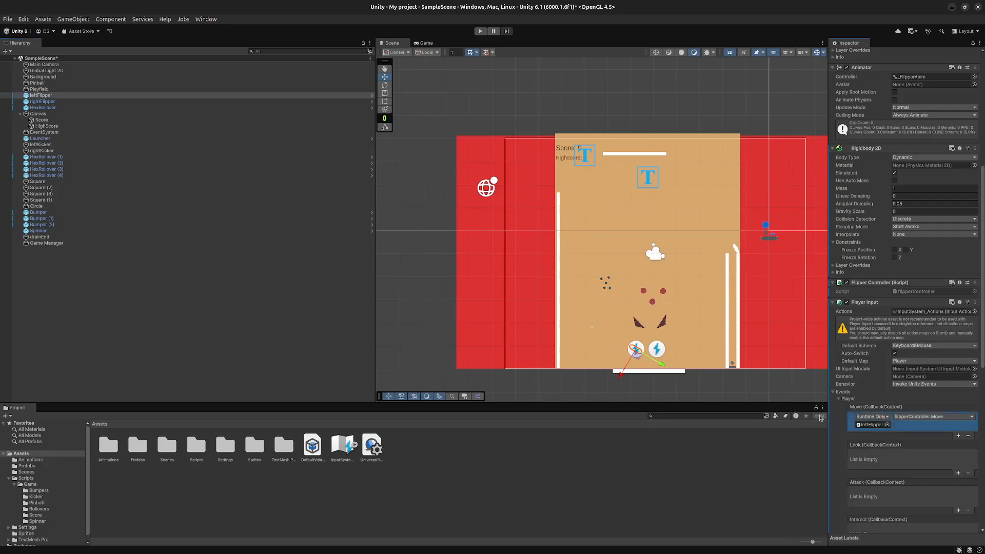
pyautogui.click(318, 303)
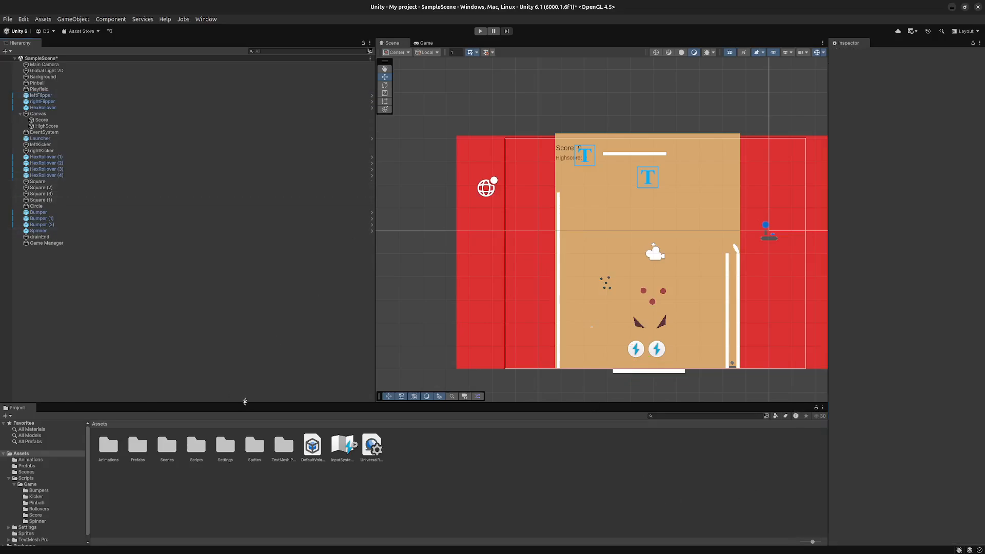
pyautogui.hotkey('ctrl', 's')
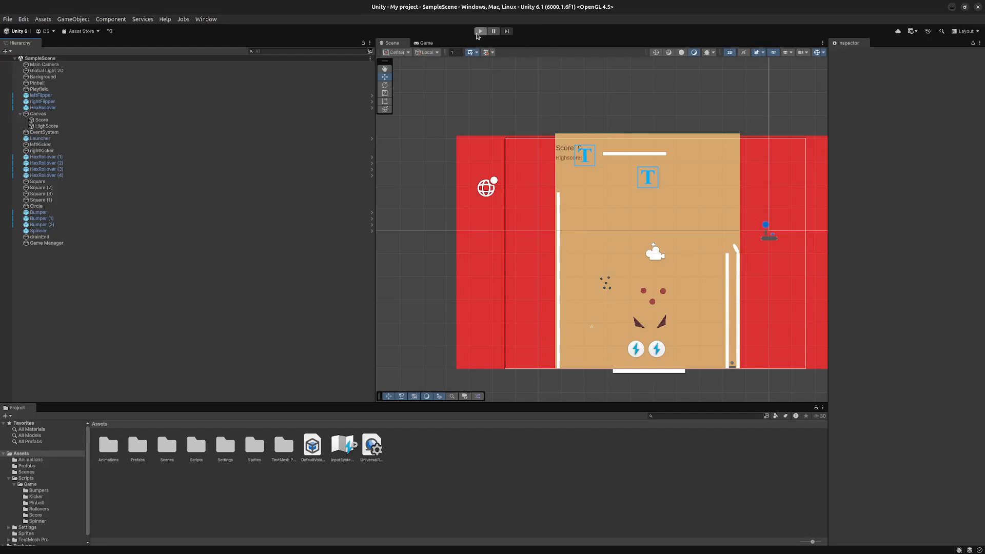
# - Move the pinball out of the launcher lane to just above the left flipper
pyautogui.click(732, 364)
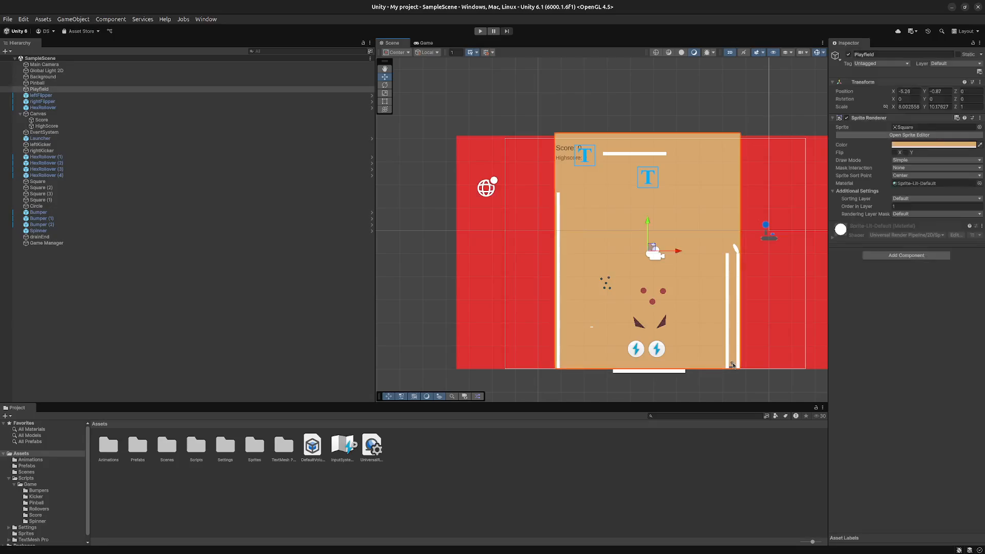
pyautogui.moveTo(732, 363); pyautogui.dragTo(637, 339)
pyautogui.scroll(5, 625, 342)
pyautogui.scroll(5, 617, 325)
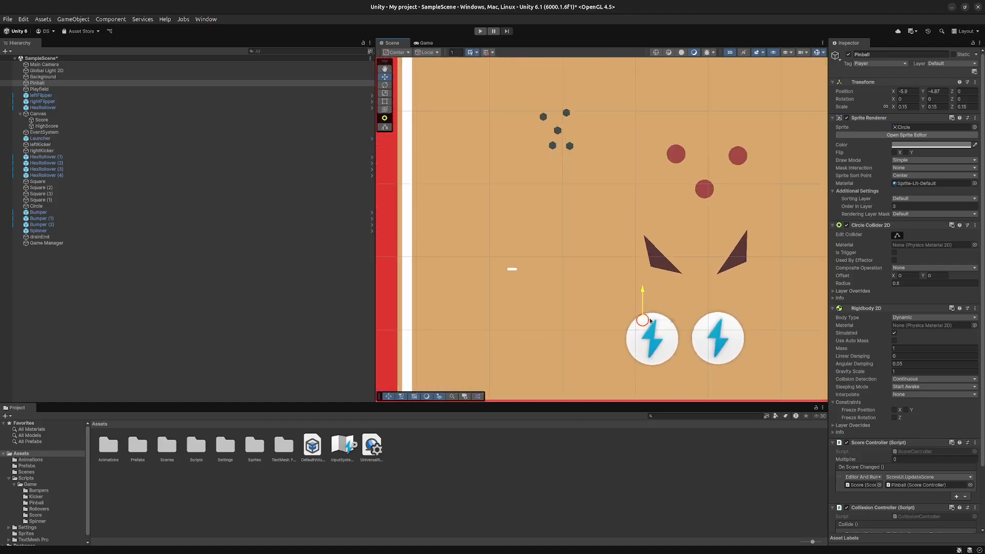
pyautogui.moveTo(642, 315); pyautogui.dragTo(656, 316)
pyautogui.click(641, 344)
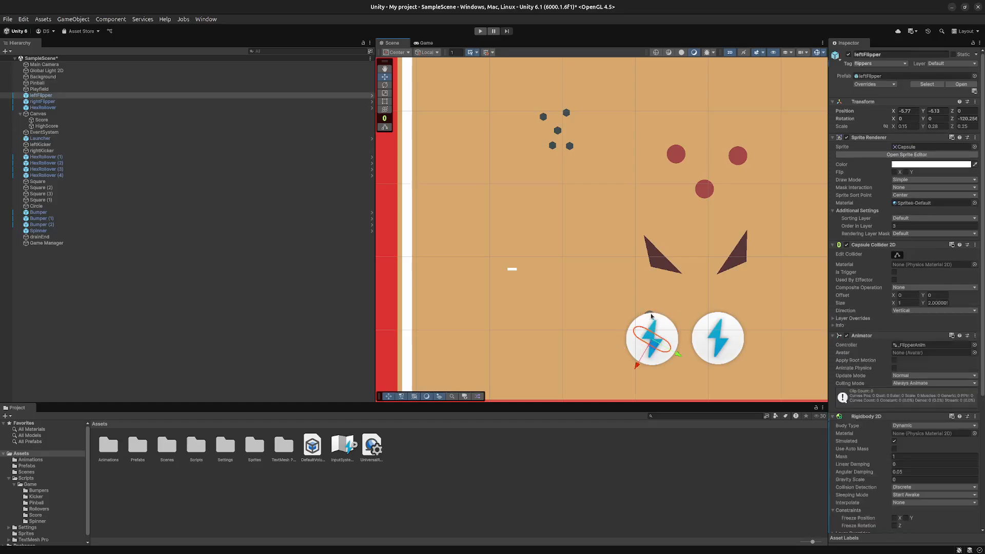
# - Run the game to test the pinball on the flippers, and go from the Game Over screen back to the home menu
pyautogui.click(480, 30)
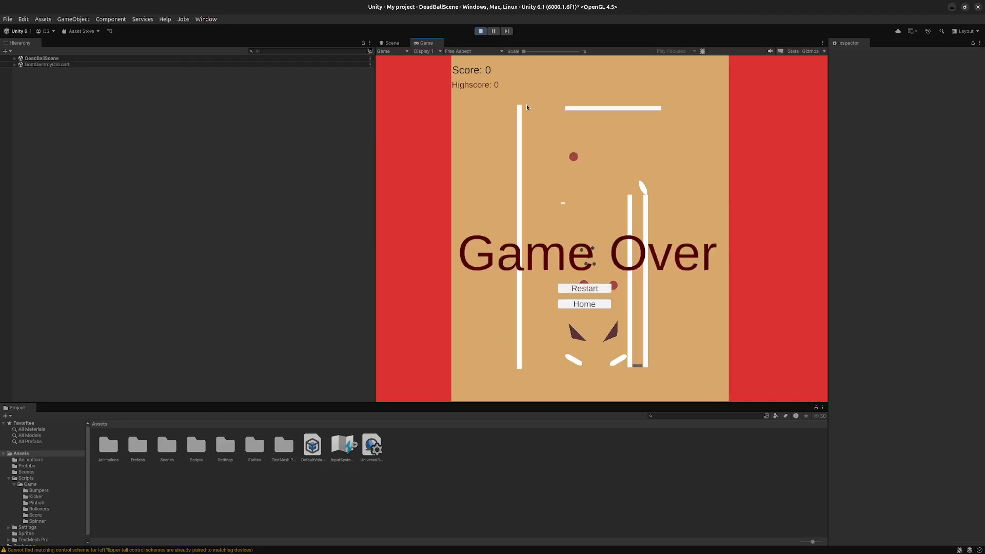
pyautogui.click(584, 289)
pyautogui.click(589, 289)
pyautogui.click(576, 306)
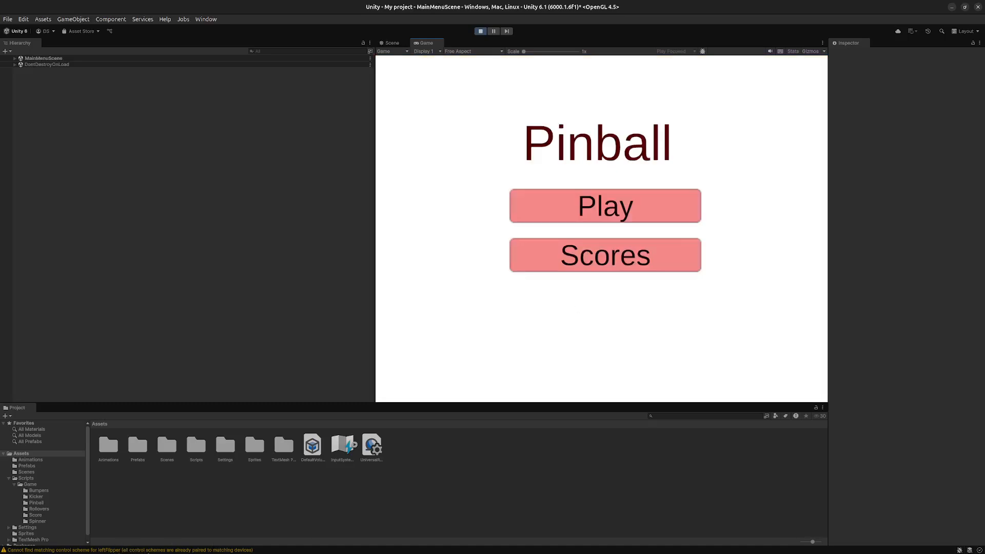
# - Read the left flipper's control scheme warning in the console, close it and stop the game
pyautogui.click(148, 551)
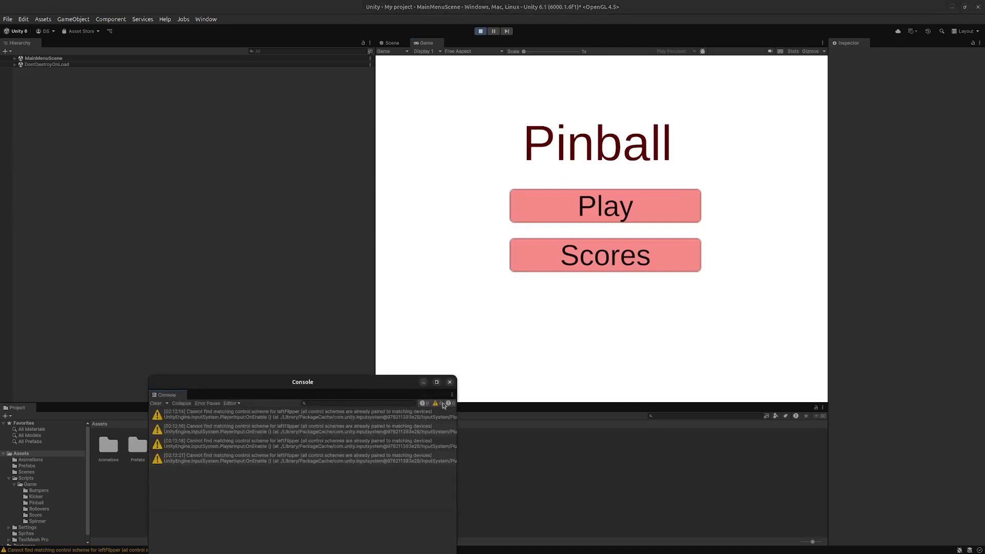
pyautogui.click(449, 381)
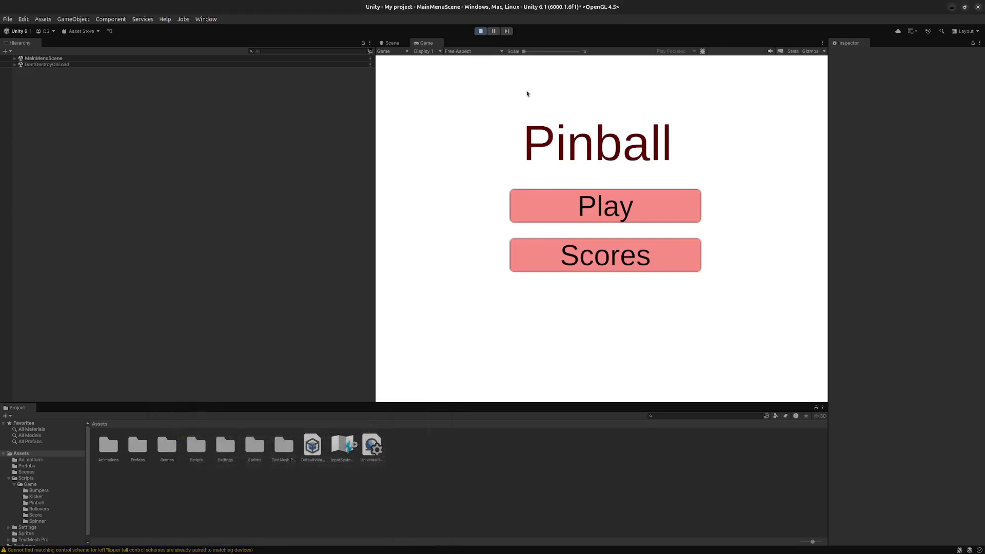
pyautogui.click(480, 32)
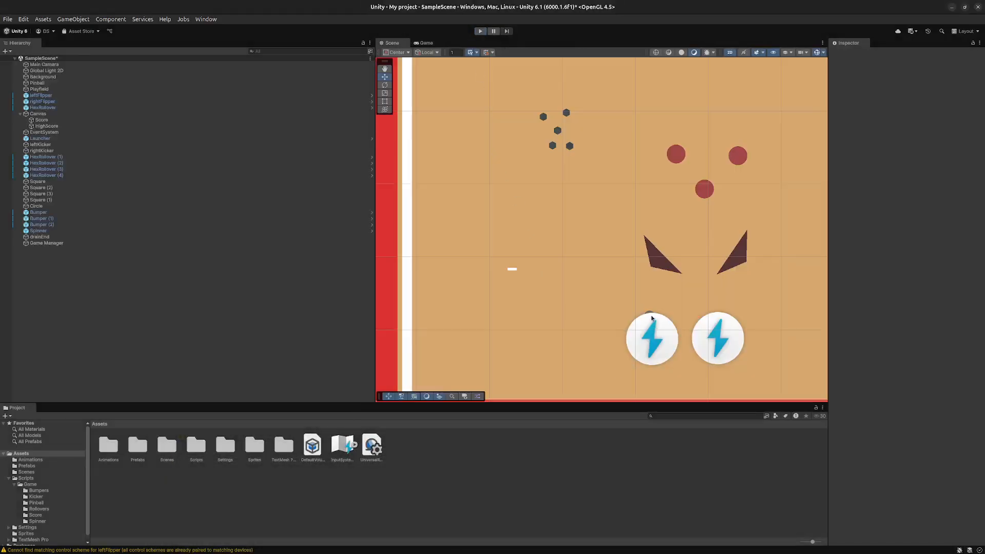
# - Move the pinball from the left flipper to above the right flipper, just below the right kicker
pyautogui.click(651, 315)
pyautogui.click(651, 305)
pyautogui.click(650, 312)
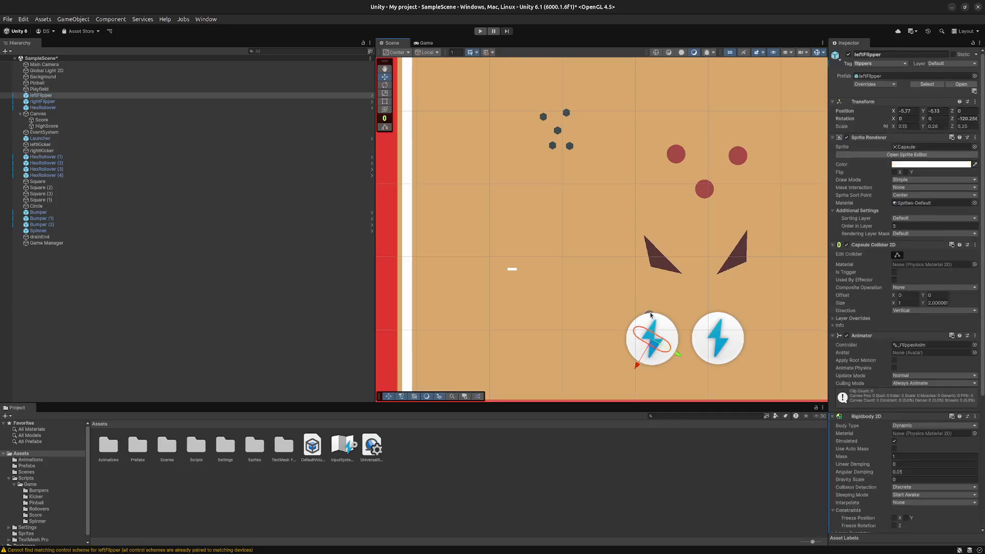
pyautogui.click(650, 313)
pyautogui.click(650, 313)
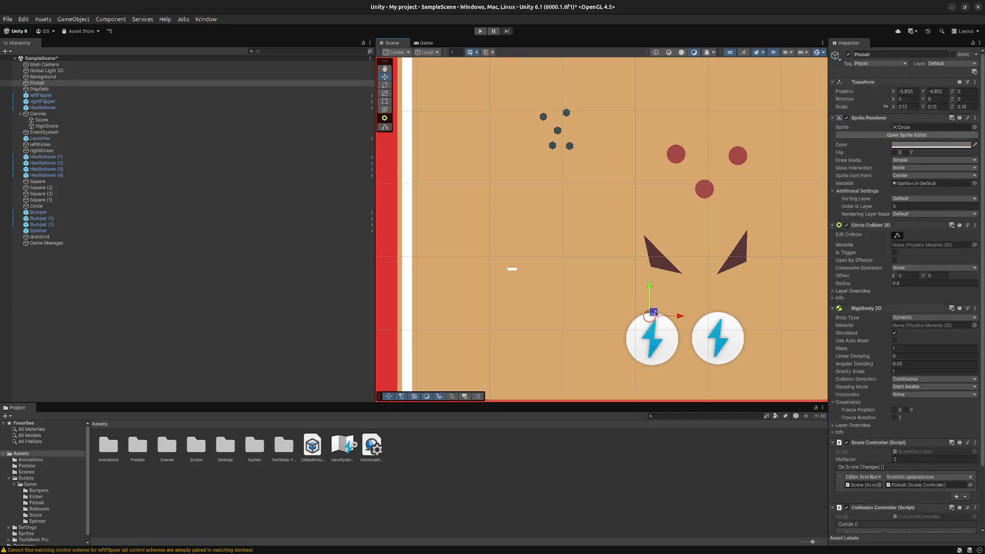
pyautogui.moveTo(651, 311); pyautogui.dragTo(726, 291)
# - Run the game again and open the source code line behind the left flipper's console warning
pyautogui.click(481, 32)
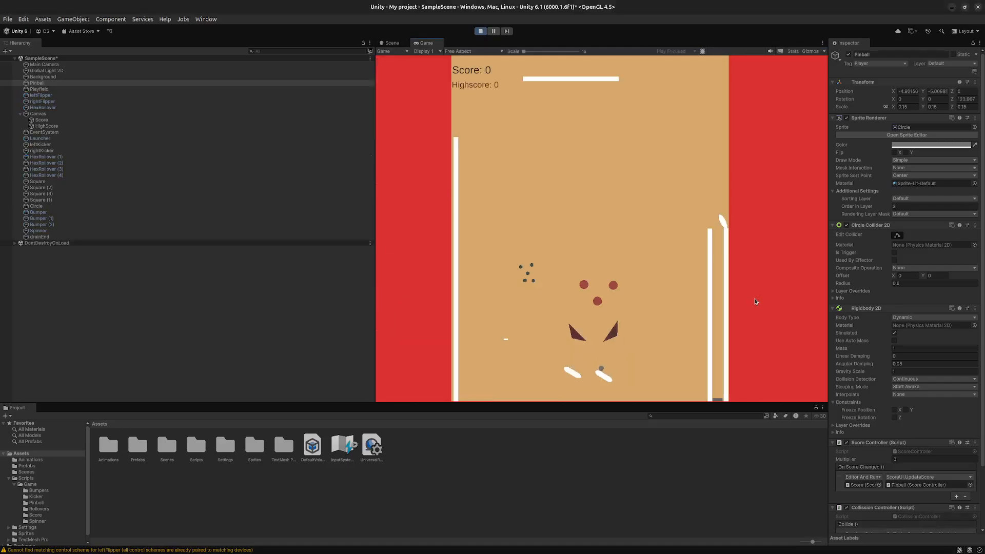
pyautogui.click(111, 550)
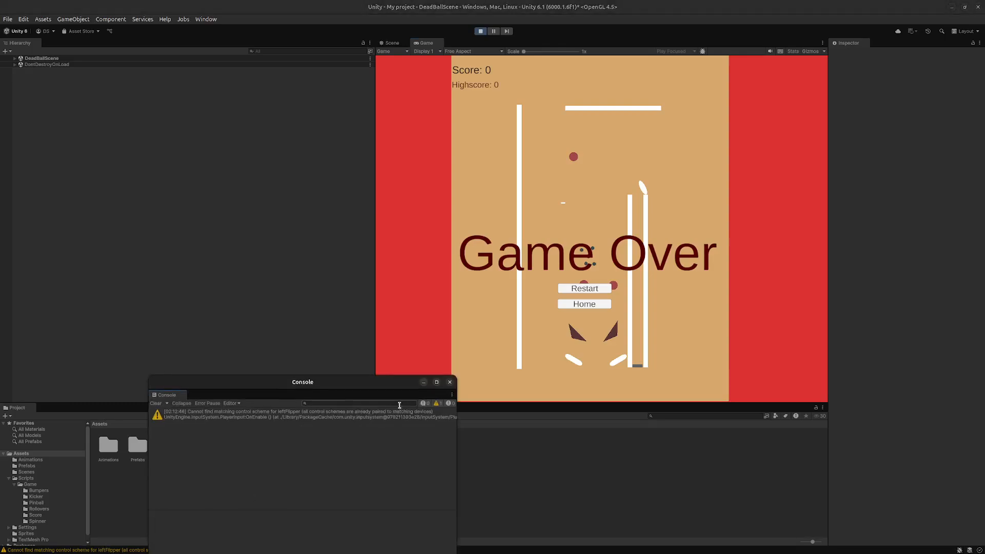
pyautogui.click(438, 403)
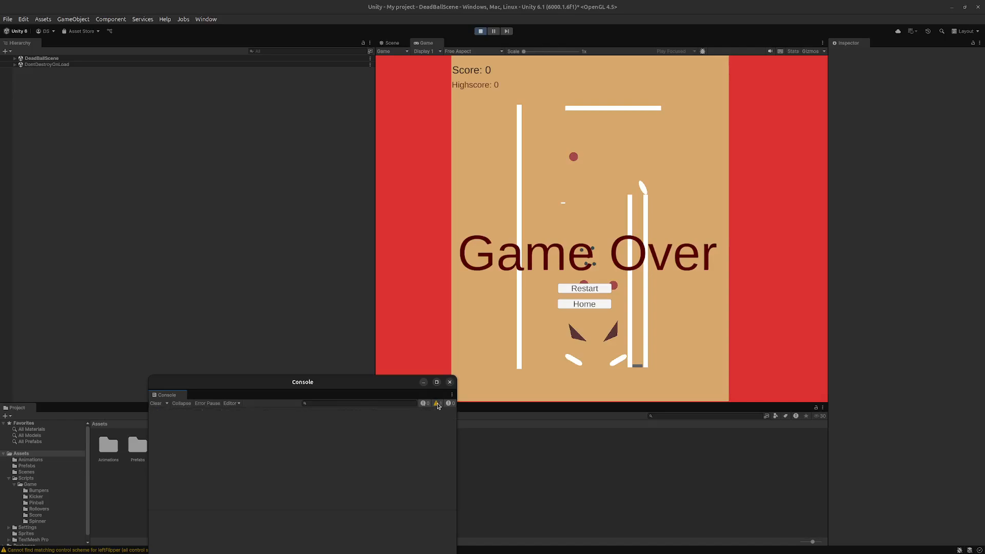
pyautogui.click(437, 403)
pyautogui.click(406, 417)
pyautogui.doubleClick(344, 416)
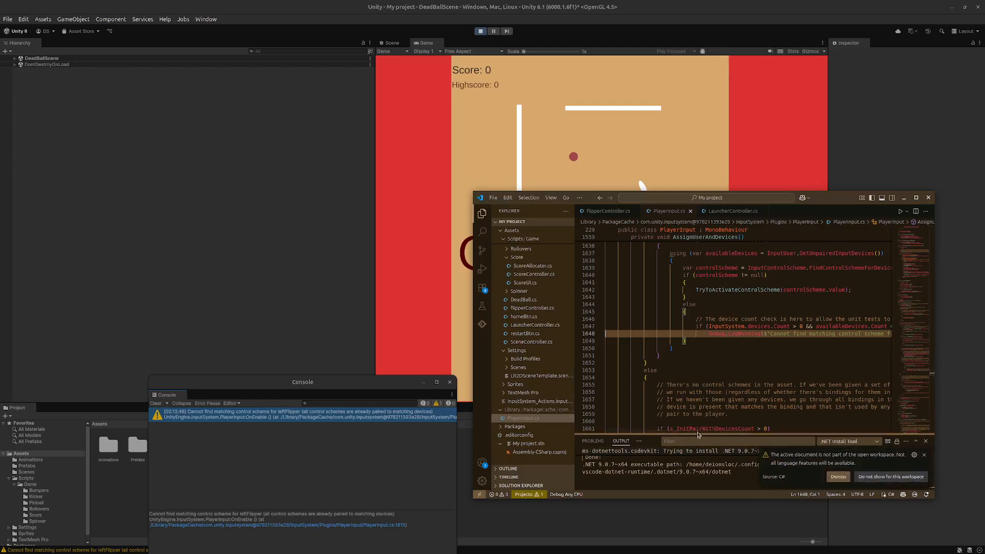
# - Review the PlayerInput.cs code around the warning, close the editor and console, and stop the game
pyautogui.moveTo(660, 433); pyautogui.dragTo(632, 376)
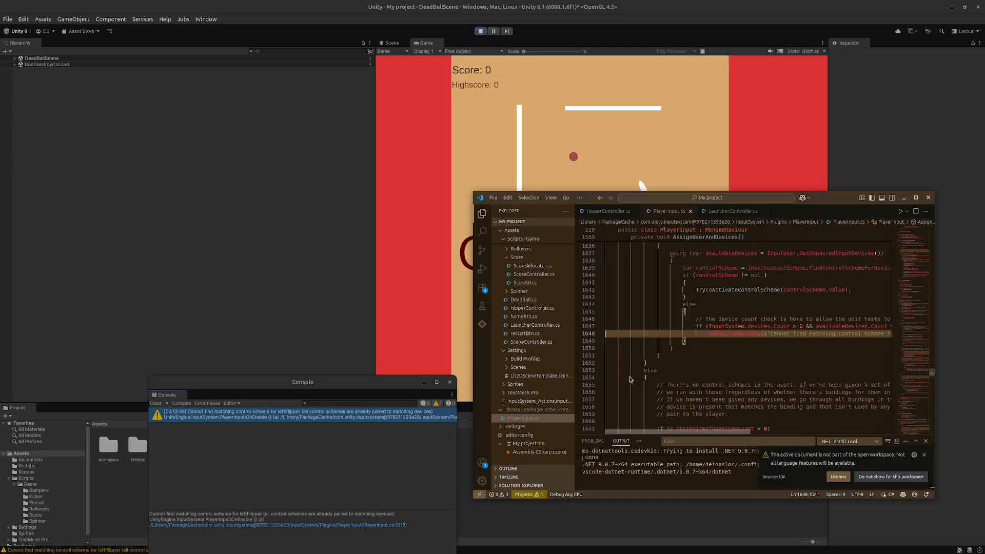
pyautogui.click(929, 199)
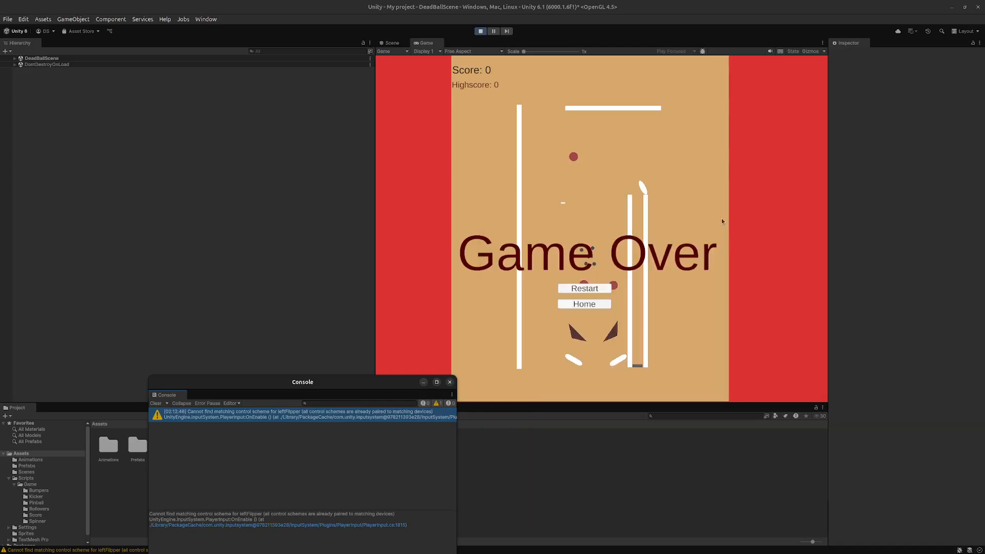
pyautogui.click(449, 381)
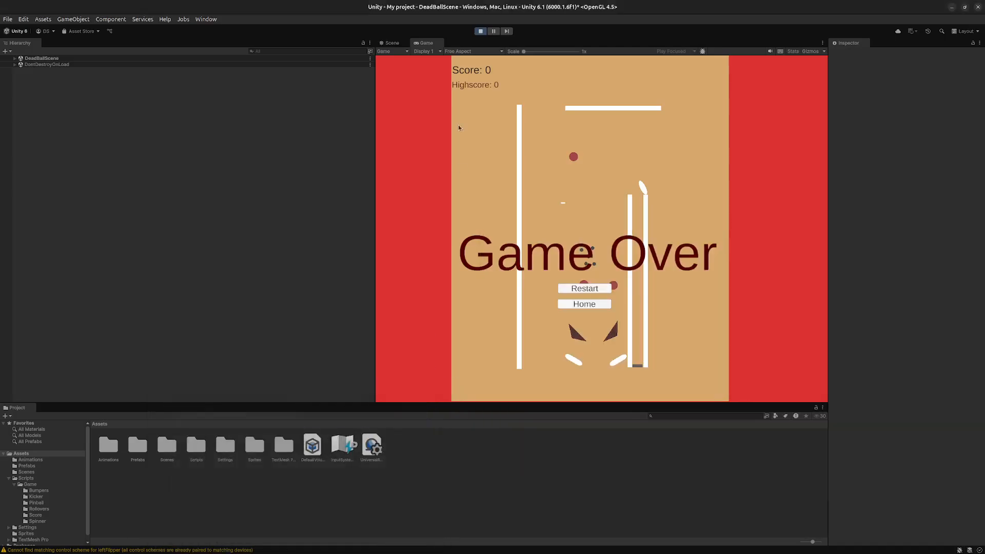
pyautogui.click(480, 31)
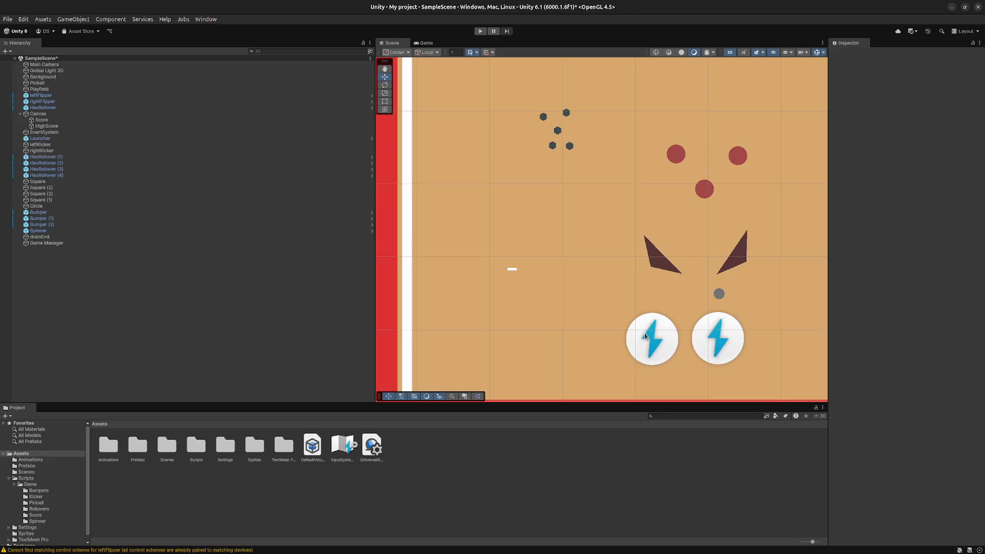
# - Examine the left flipper's Player Input component and the assets available for its Actions in a widened Inspector
pyautogui.click(645, 336)
pyautogui.moveTo(827, 340); pyautogui.dragTo(813, 324)
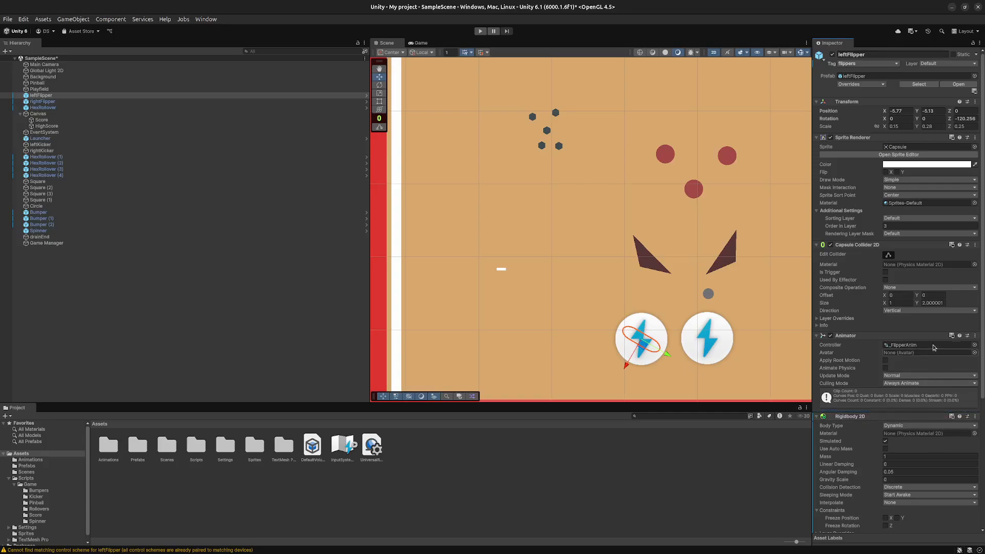
pyautogui.scroll(-6, 937, 393)
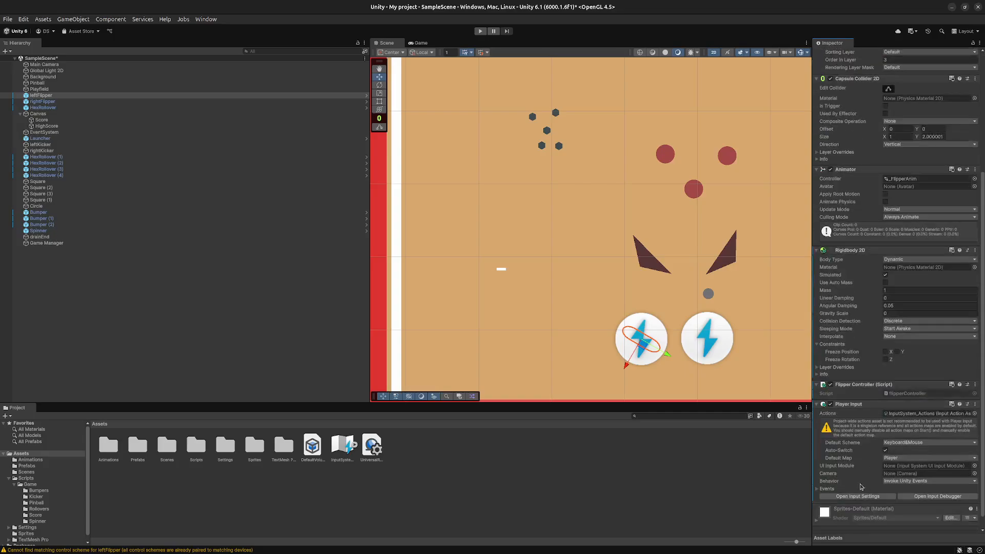
pyautogui.scroll(-1, 879, 443)
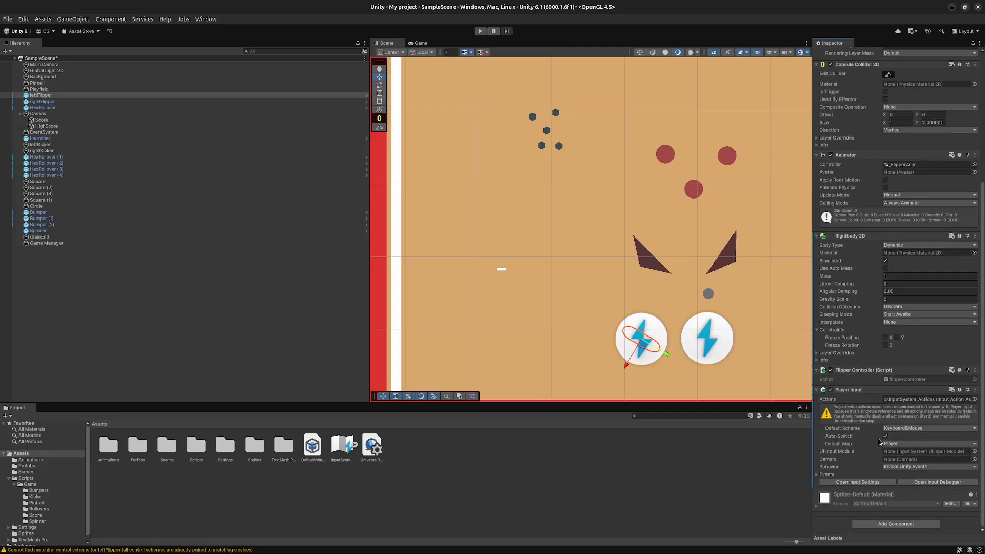
pyautogui.click(967, 401)
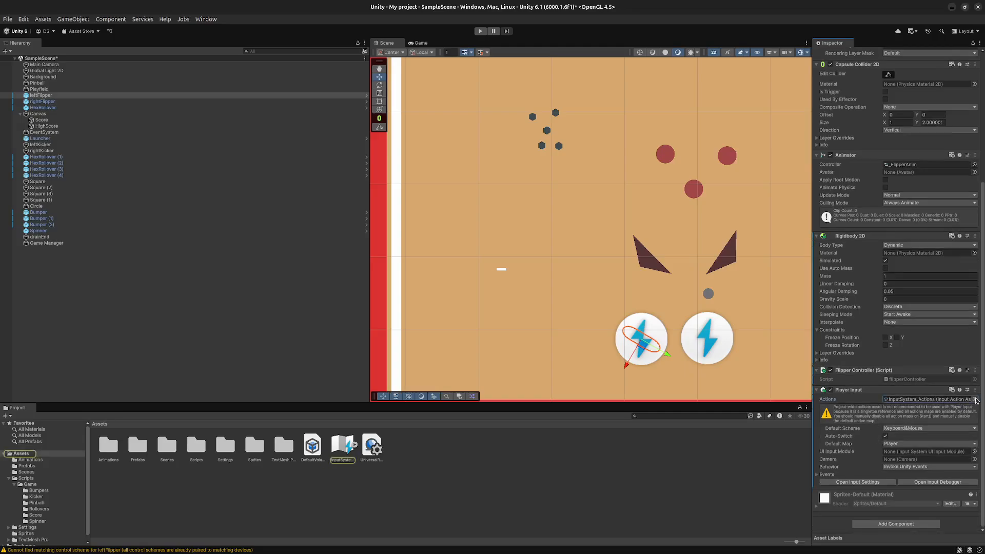
pyautogui.click(975, 399)
pyautogui.click(966, 413)
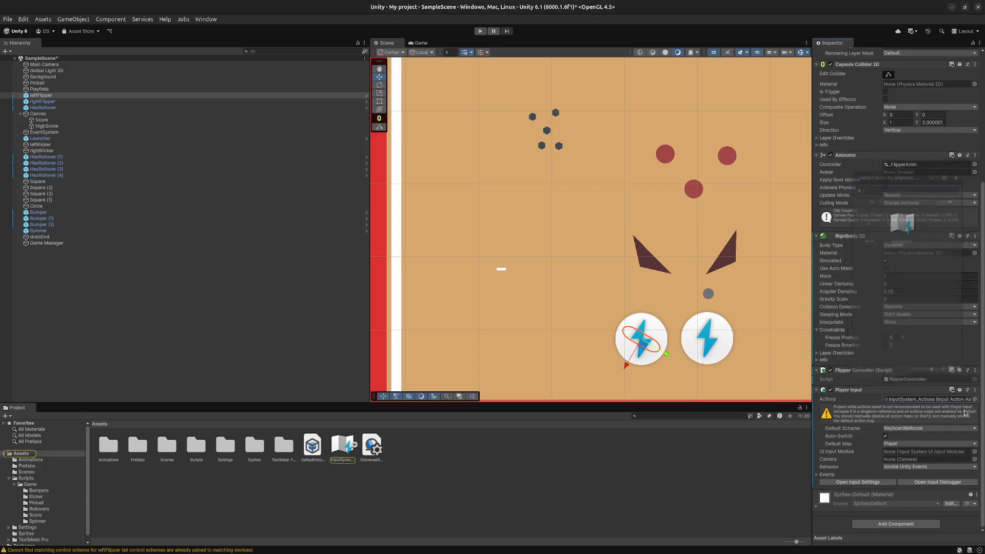
# - Compare the Player Input settings of the right flipper with those of the left flipper
pyautogui.click(707, 350)
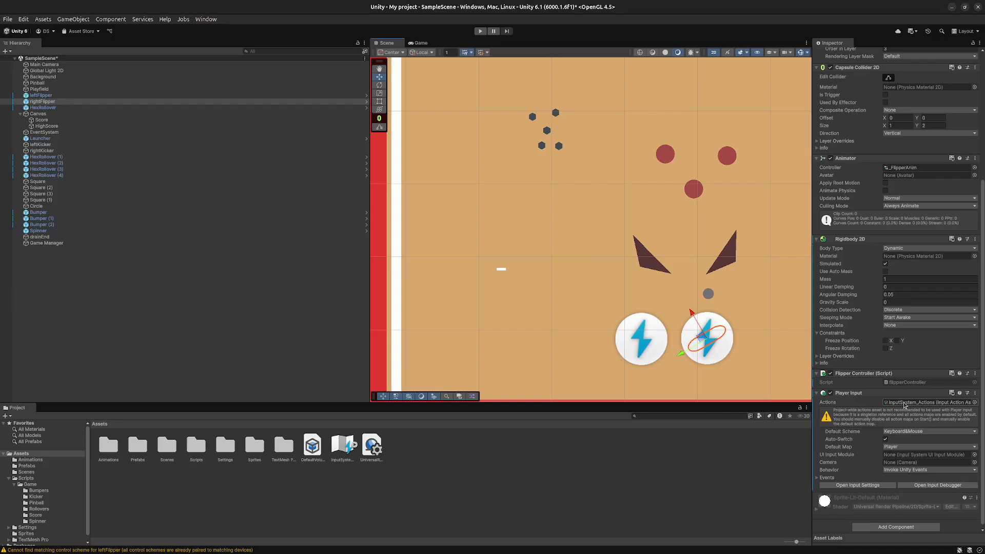
pyautogui.click(636, 342)
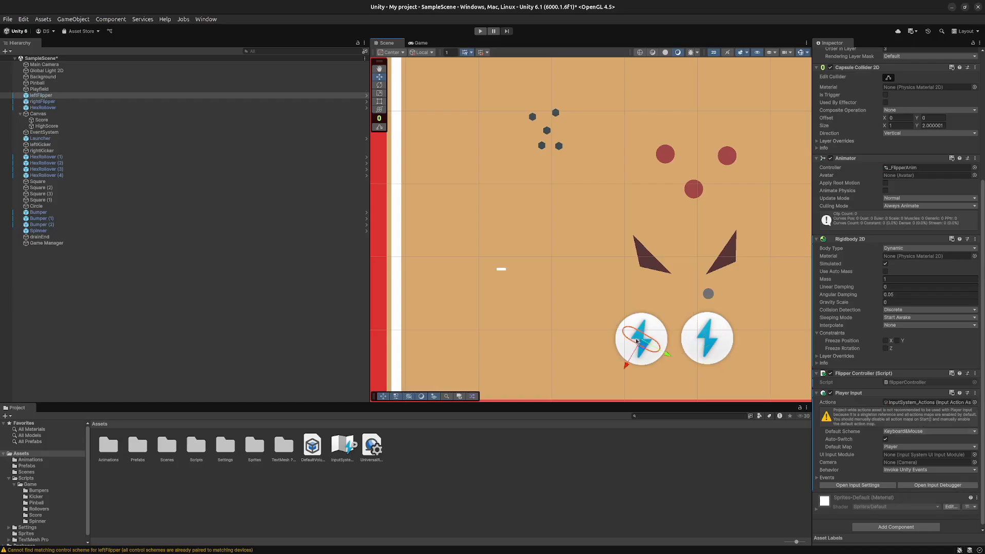
pyautogui.scroll(-1, 874, 441)
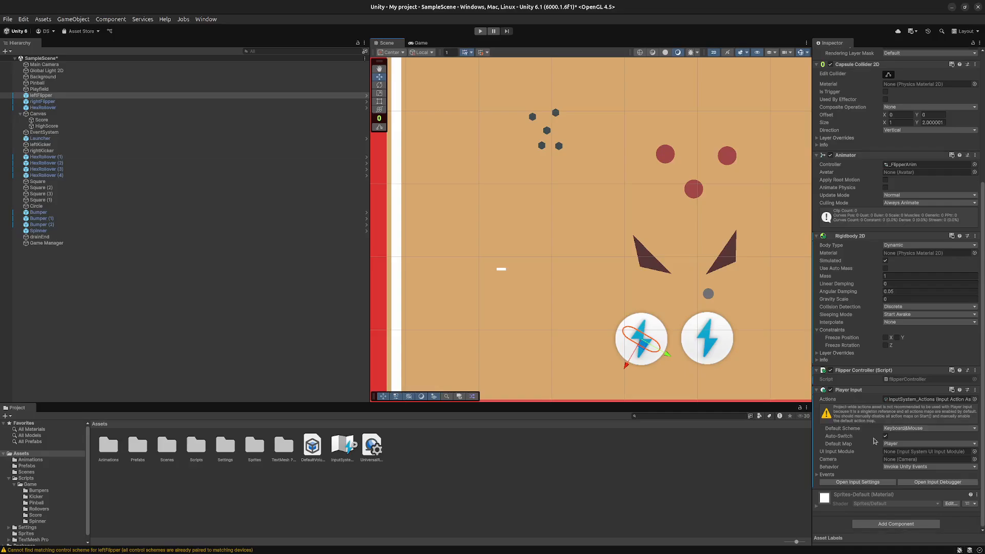
pyautogui.click(705, 342)
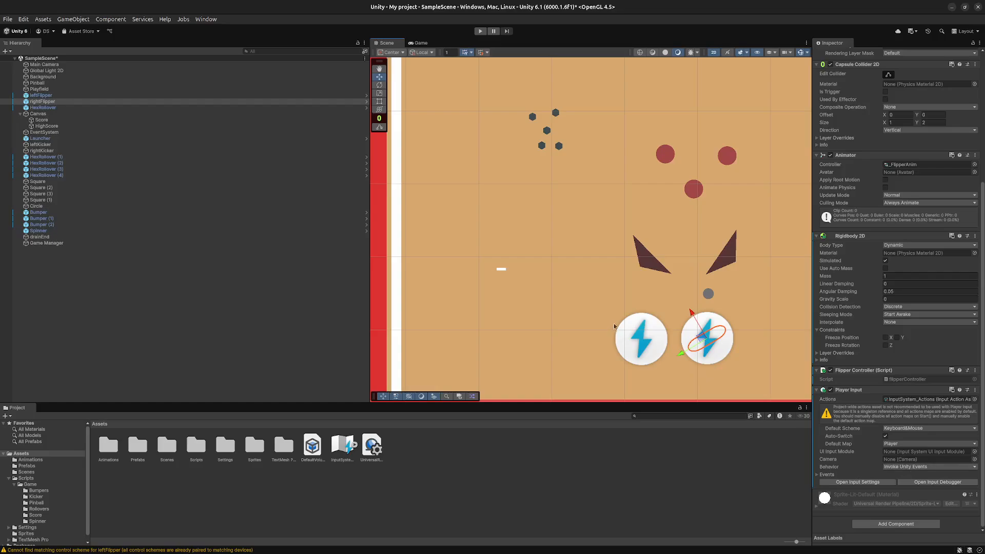
pyautogui.click(640, 338)
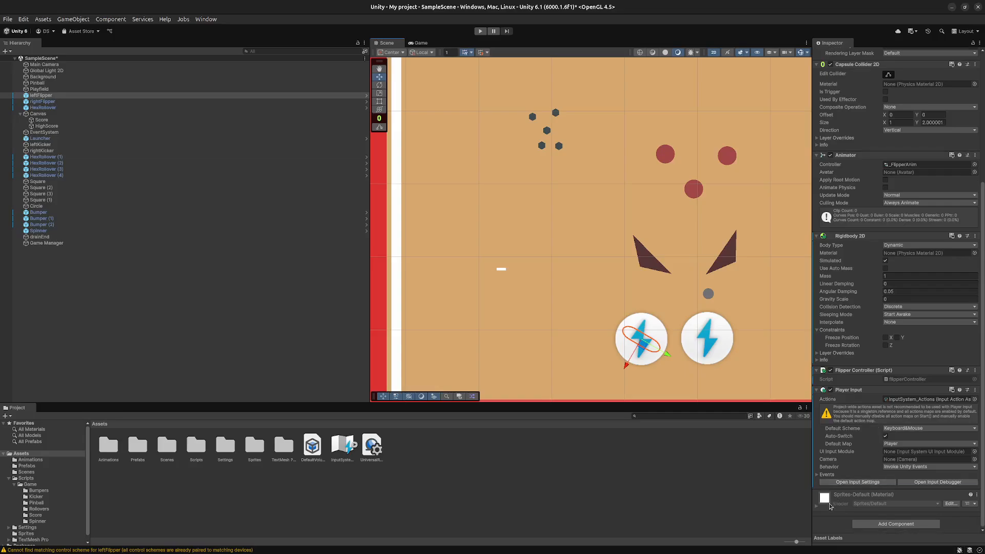
# - Check the left flipper's Player Move event and the available Default Scheme options in its Player Input component
pyautogui.click(816, 508)
pyautogui.scroll(-5, 836, 410)
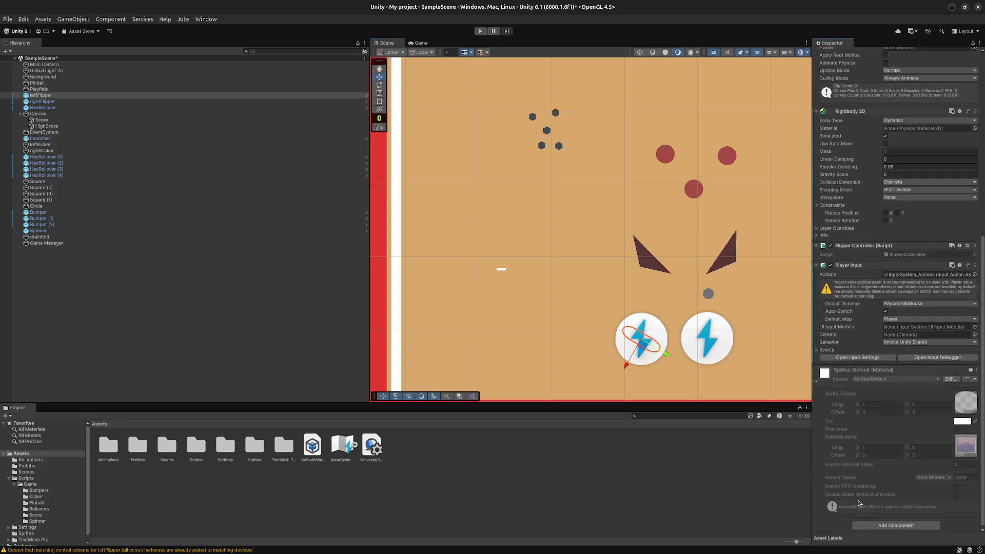
pyautogui.click(817, 382)
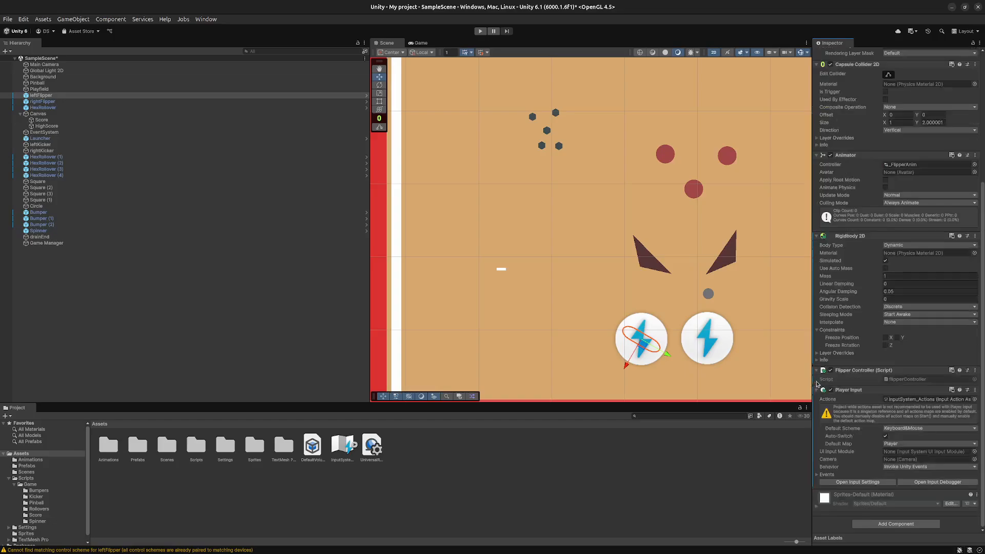
pyautogui.click(822, 474)
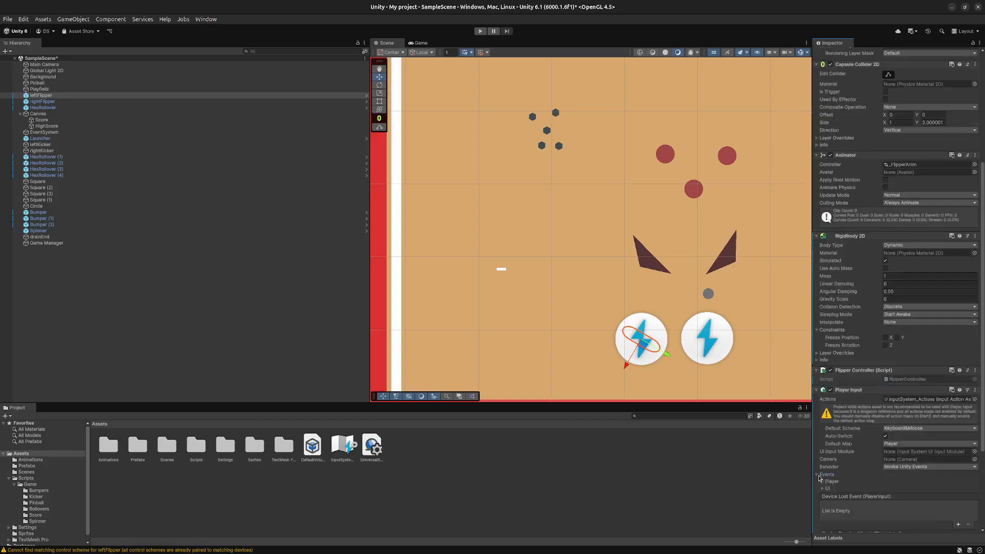
pyautogui.scroll(-3, 884, 492)
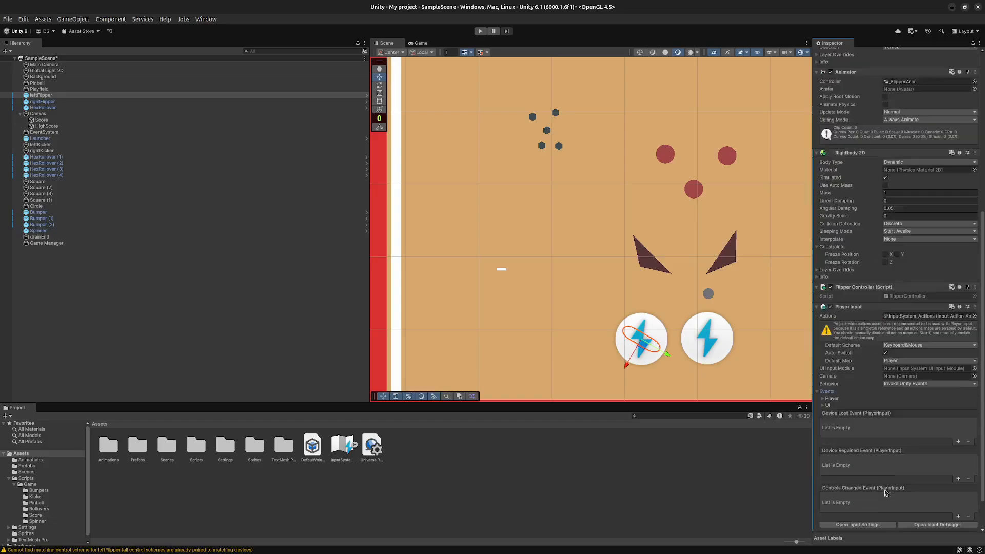
pyautogui.click(823, 399)
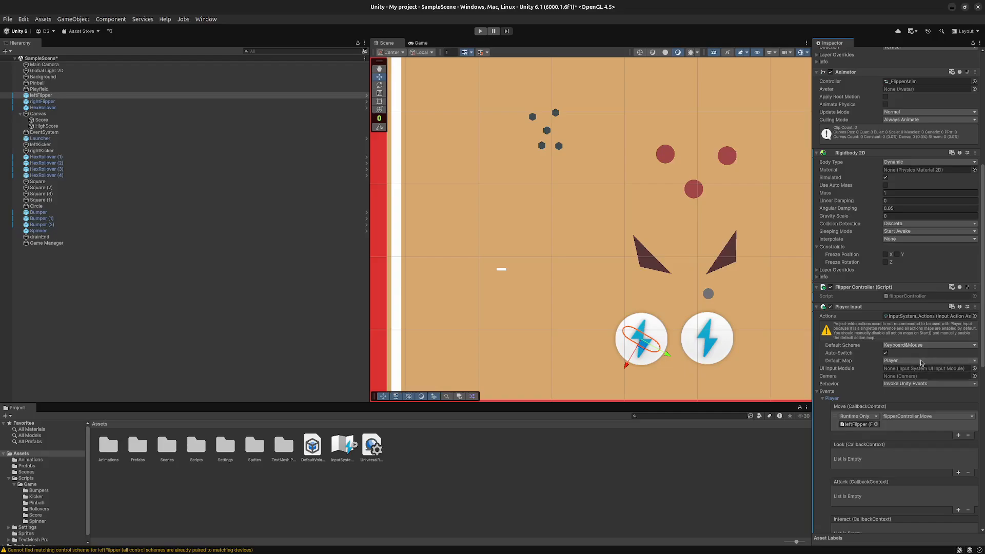
pyautogui.click(928, 345)
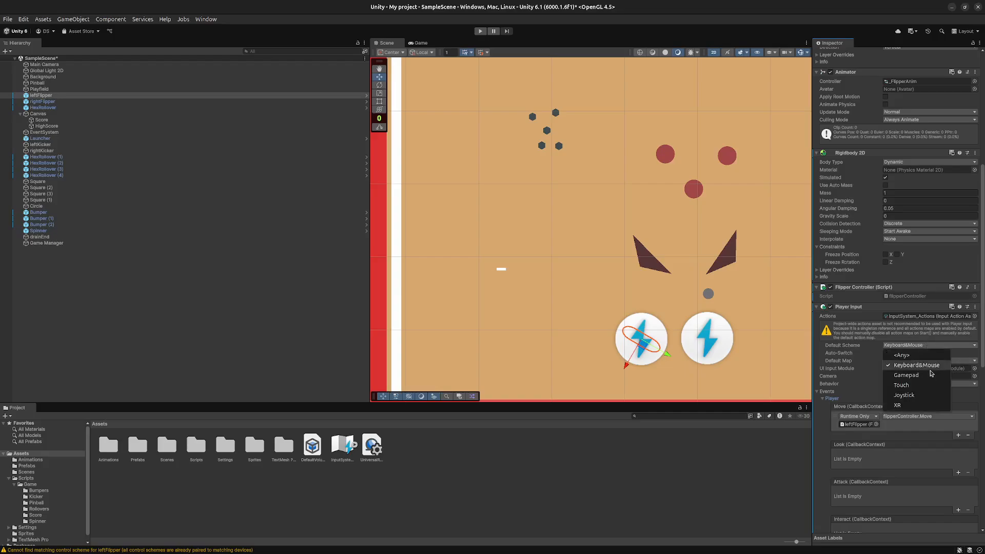
pyautogui.click(850, 395)
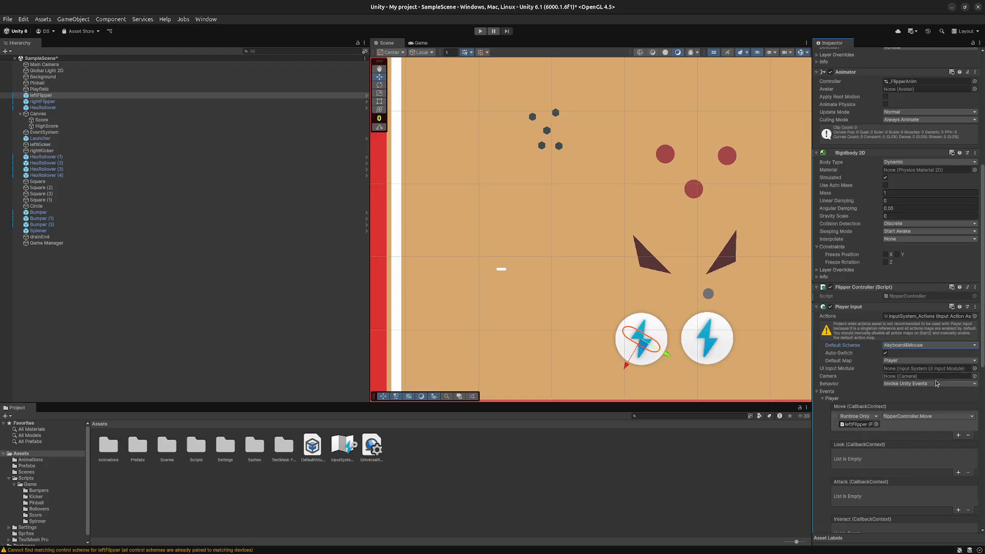
# - Open the project's input settings, examine the Move, Interact and Attack bindings in the Player action map, and close the settings
pyautogui.scroll(-5, 934, 468)
pyautogui.scroll(-10, 935, 468)
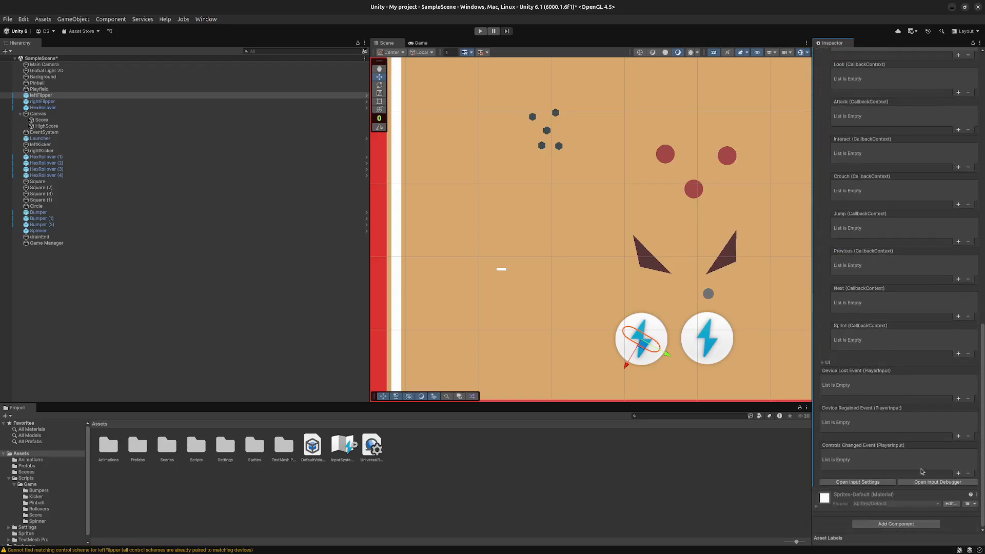
pyautogui.click(876, 482)
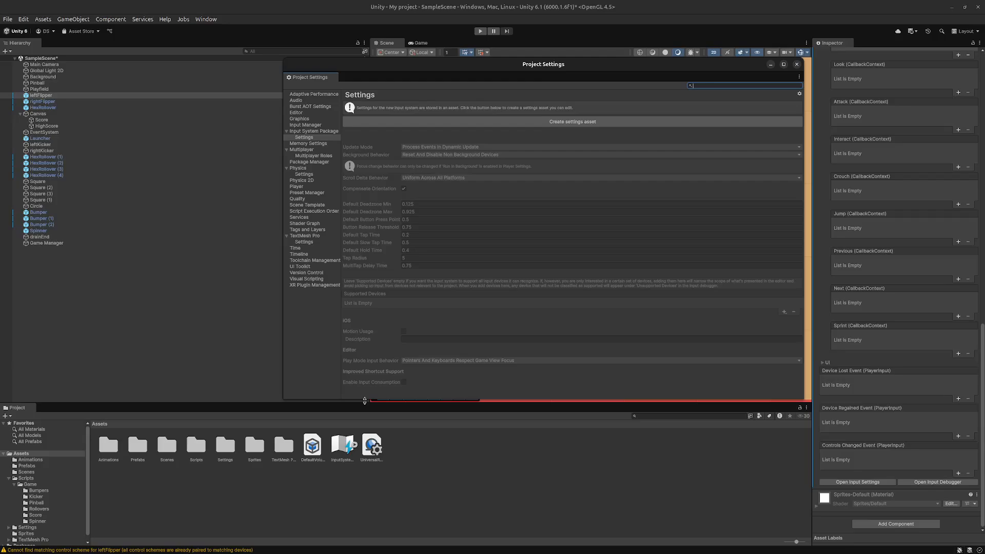
pyautogui.click(319, 132)
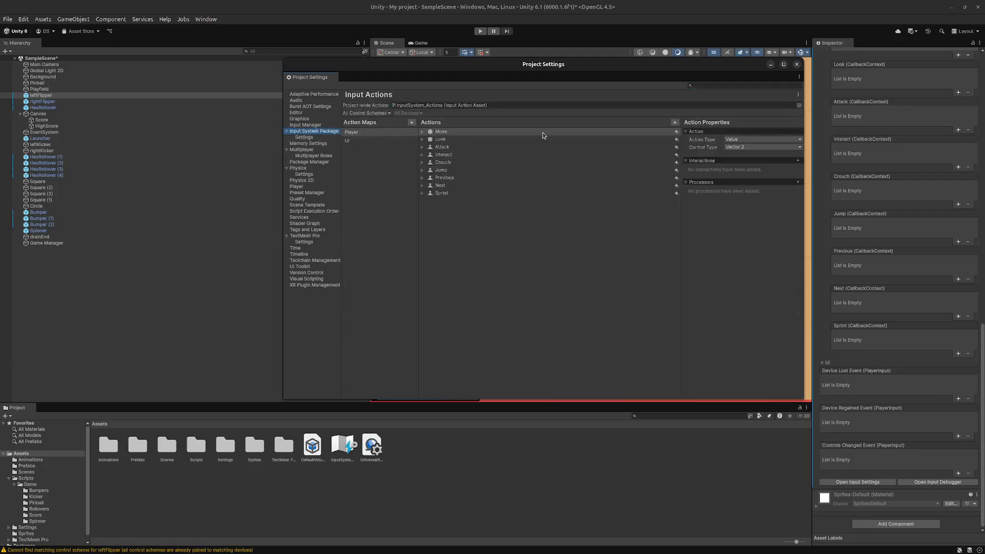
pyautogui.click(518, 133)
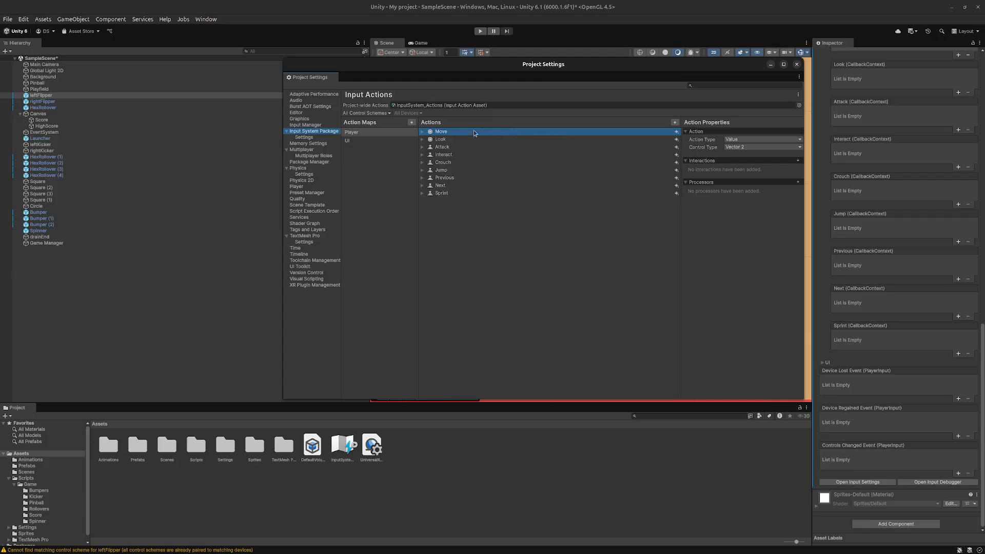
pyautogui.click(422, 132)
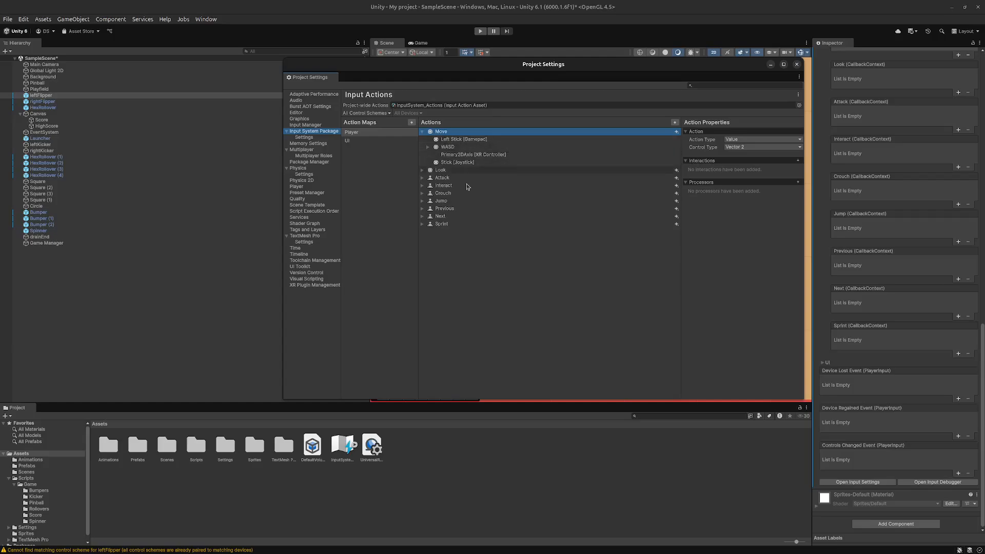
pyautogui.click(422, 185)
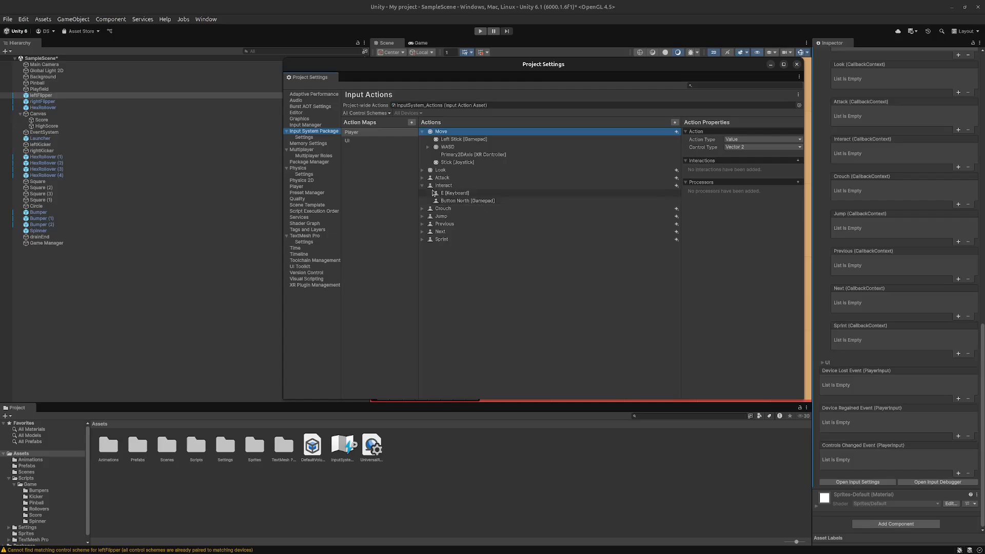
pyautogui.click(423, 178)
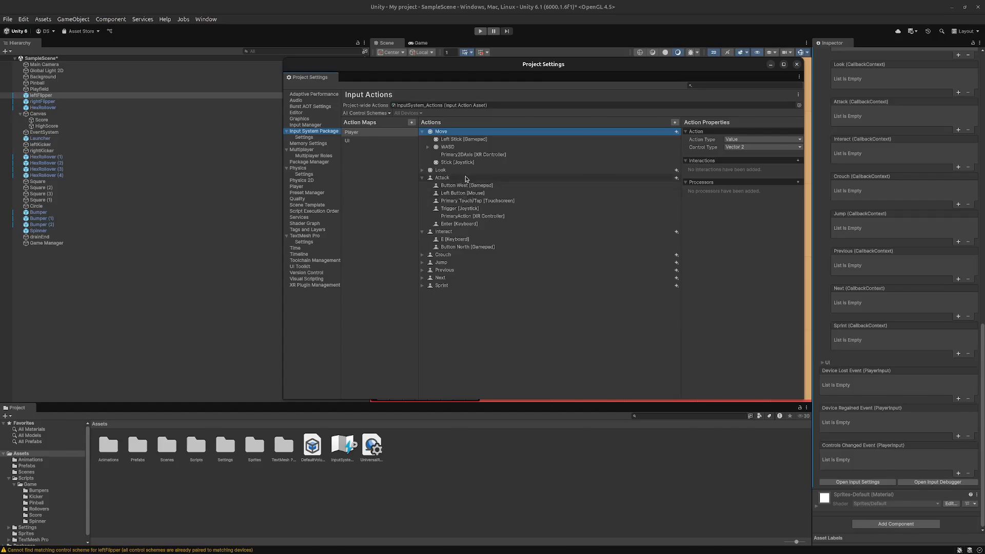
pyautogui.click(467, 178)
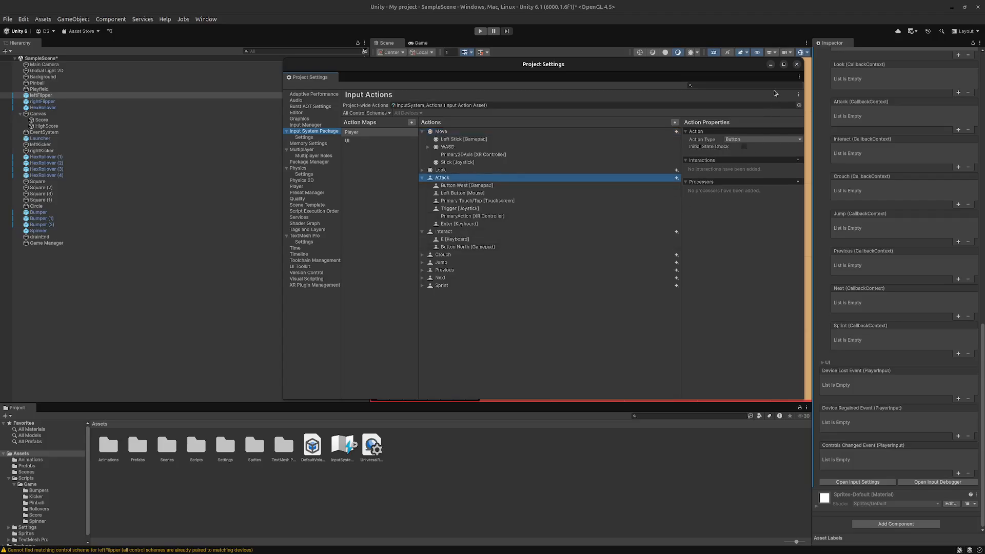
pyautogui.click(796, 65)
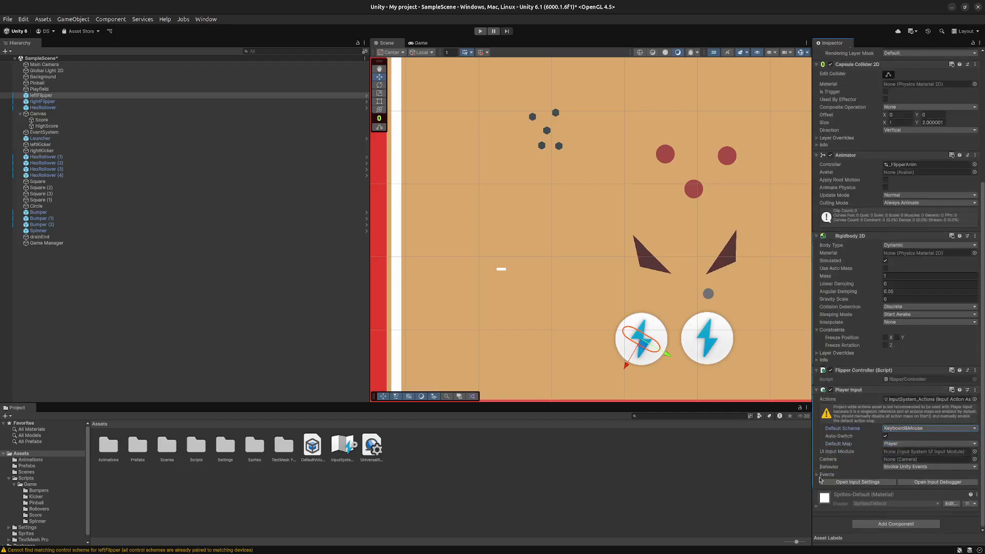
# - Remove the callback from the left flipper's Player Move event in its Player Input component
pyautogui.click(819, 475)
pyautogui.scroll(-5, 877, 461)
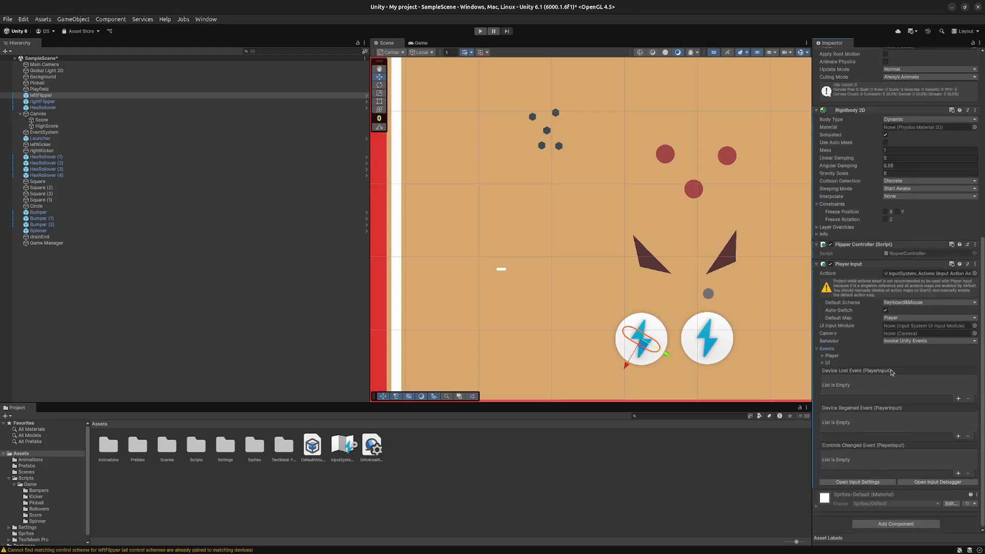
pyautogui.click(821, 356)
pyautogui.scroll(-3, 842, 392)
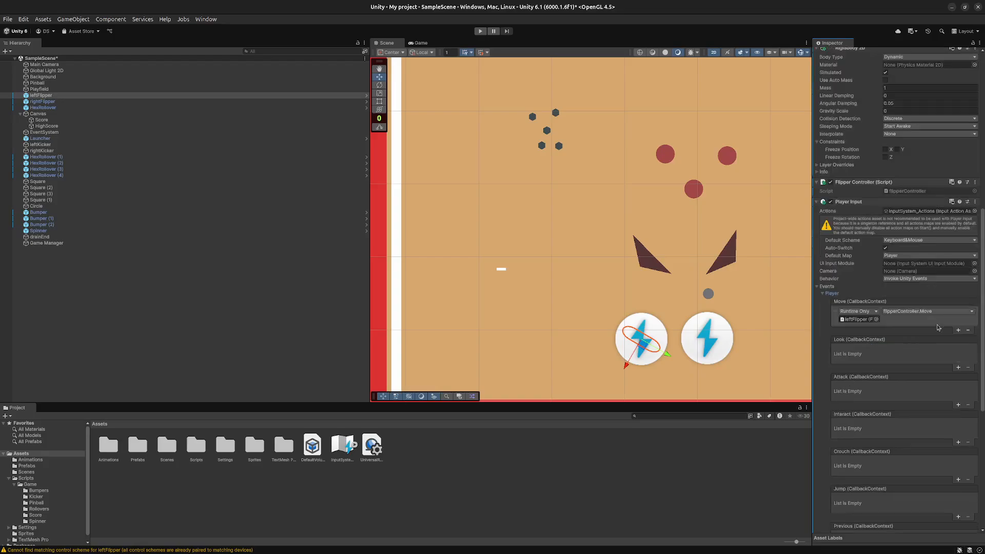
pyautogui.click(966, 331)
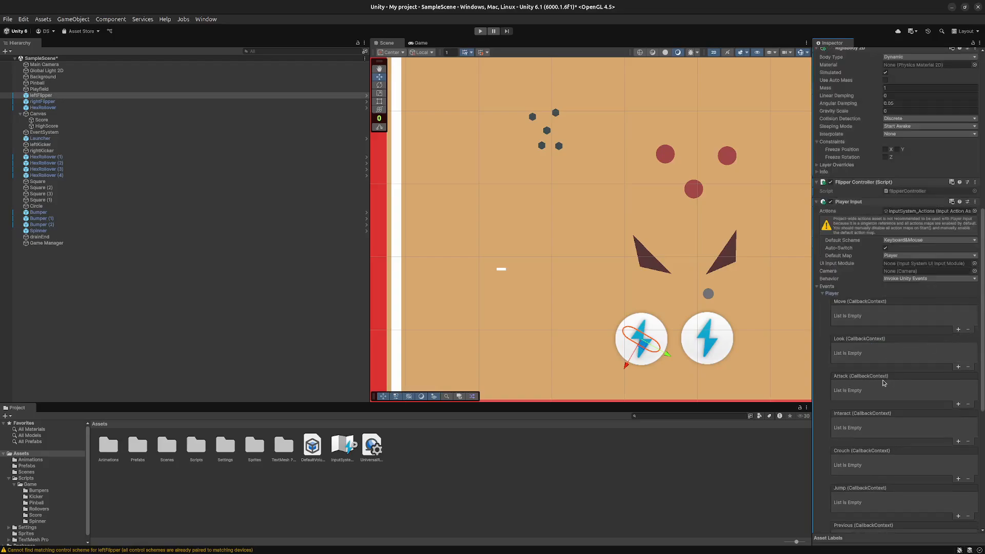
# - Add an Attack event callback on the left flipper that targets leftFlipper and calls FlipperController.Move
pyautogui.click(962, 406)
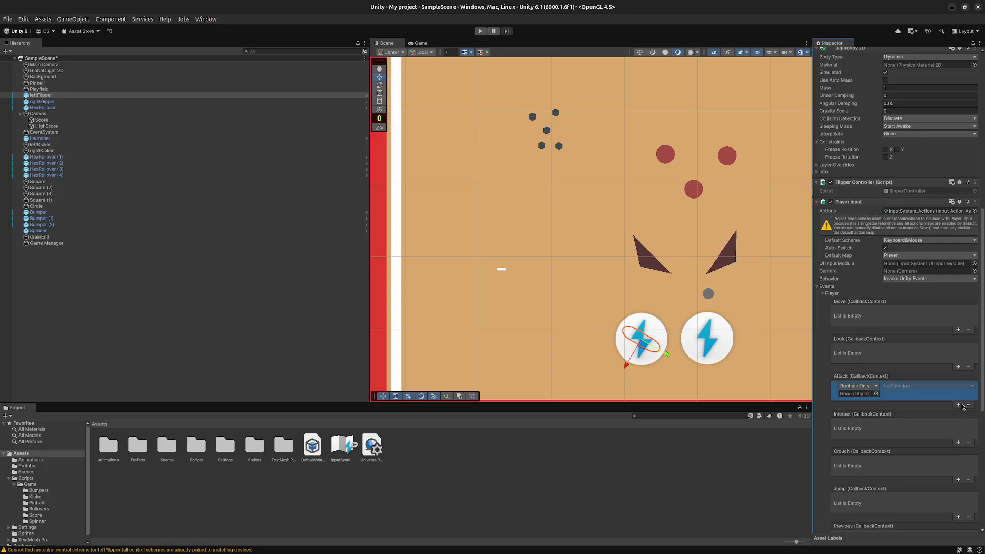
pyautogui.click(875, 394)
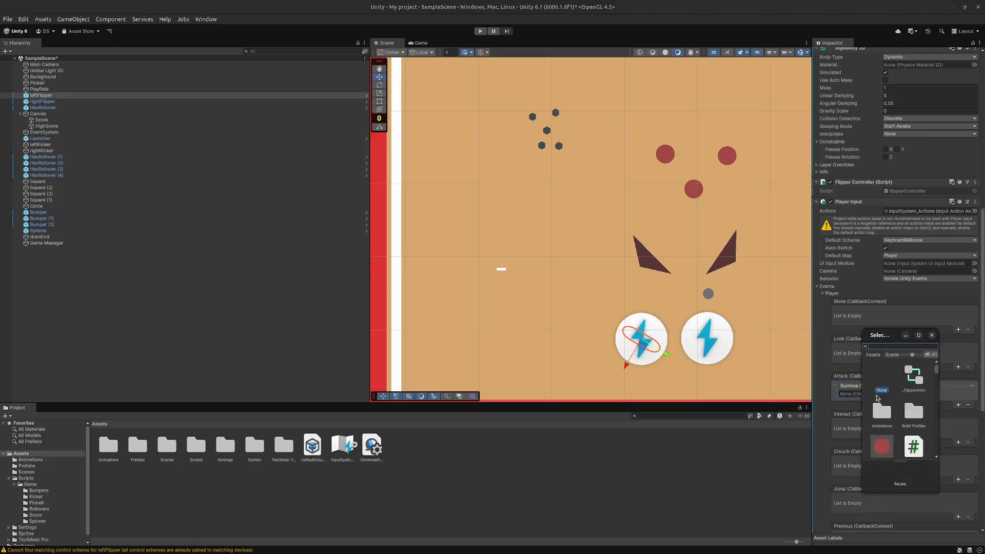
pyautogui.click(932, 336)
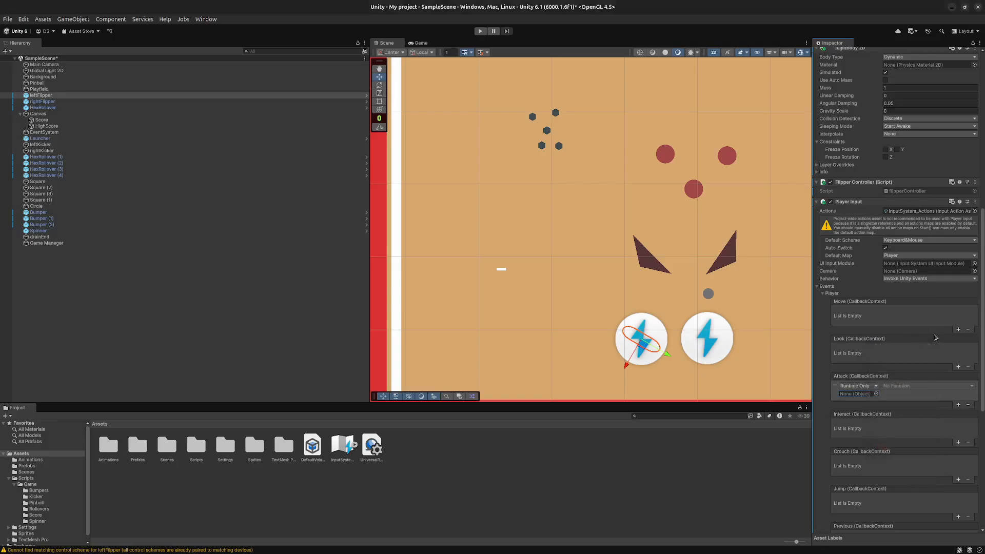
pyautogui.moveTo(77, 96); pyautogui.dragTo(855, 393)
pyautogui.click(902, 386)
pyautogui.moveTo(909, 477)
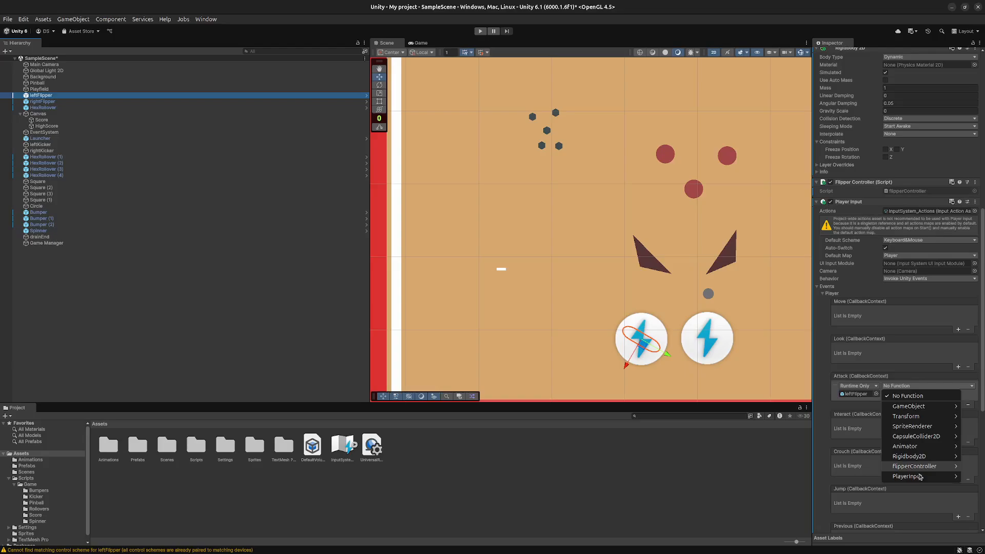
pyautogui.click(834, 420)
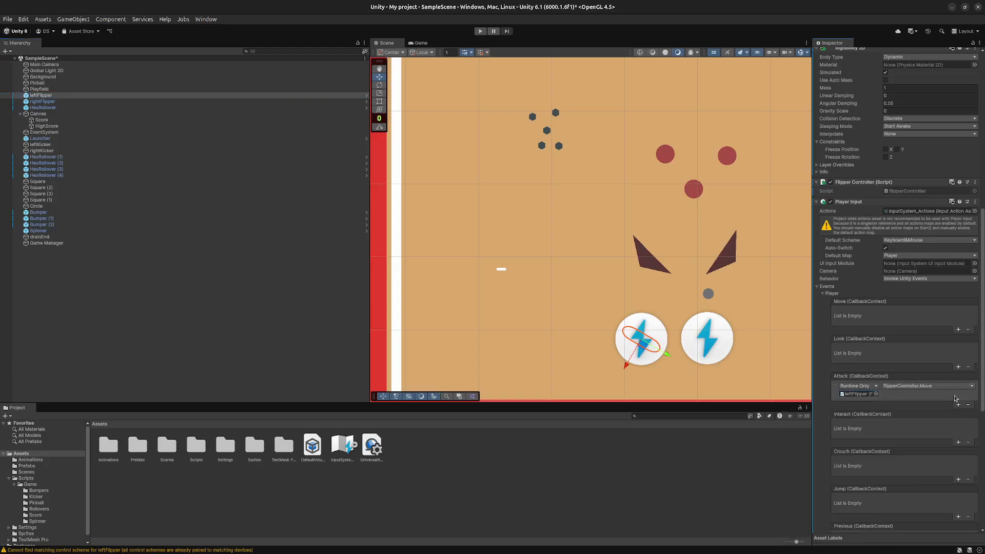
# - Remove the callback from the right flipper's Player Move event in its Player Input component
pyautogui.click(698, 341)
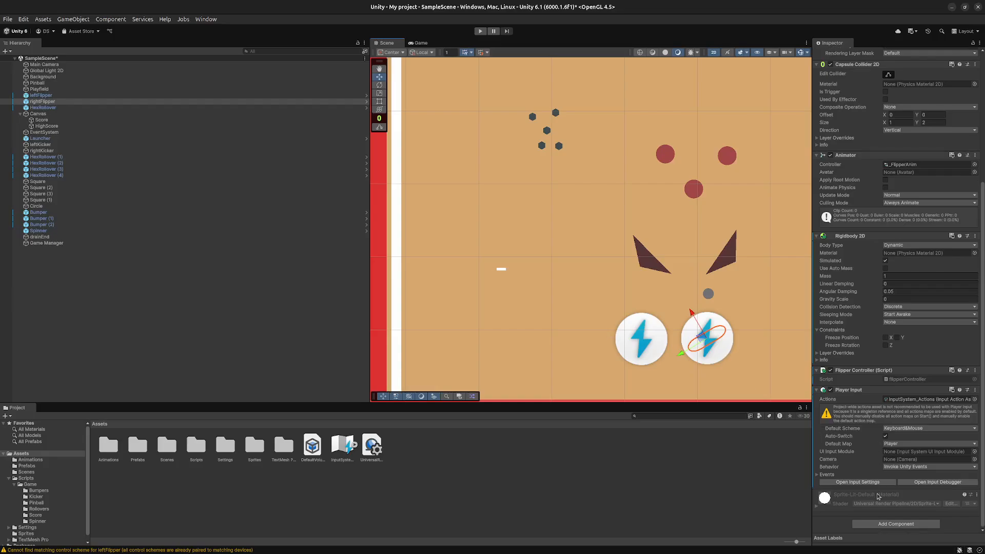
pyautogui.click(817, 477)
pyautogui.scroll(-5, 954, 411)
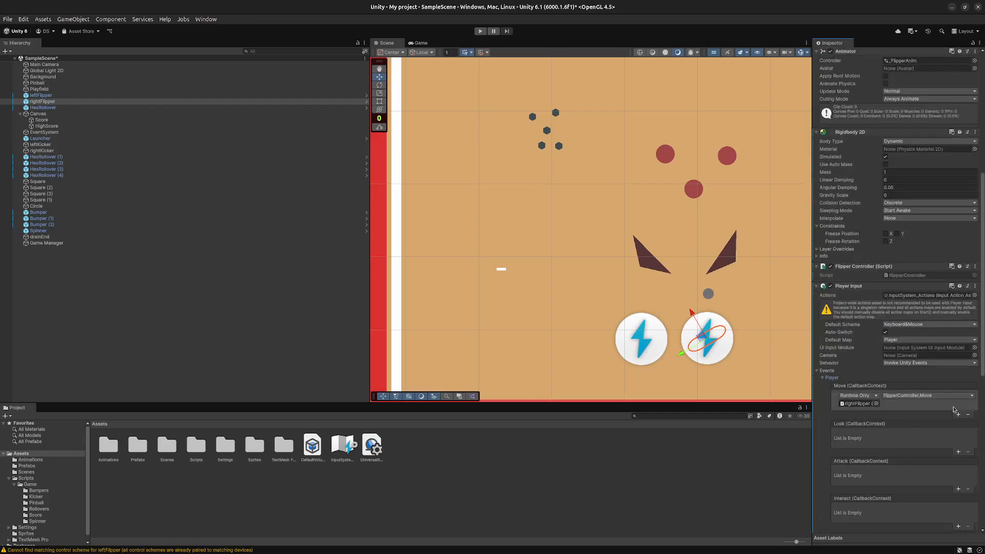
pyautogui.click(968, 414)
# - Add an Attack event callback on the right flipper that targets rightFlipper and calls FlipperController.Move, and save the scene
pyautogui.scroll(-4, 879, 458)
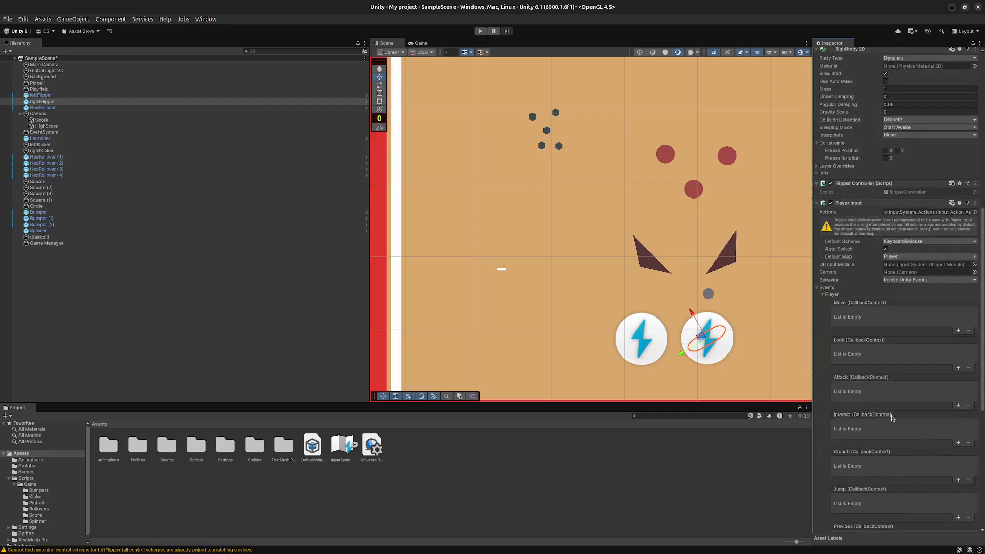
pyautogui.click(958, 406)
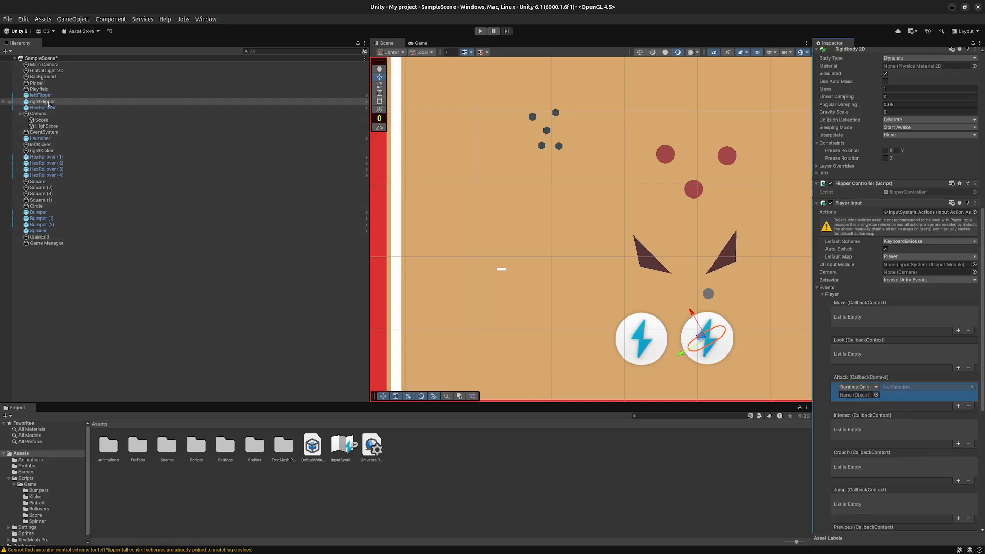
pyautogui.moveTo(42, 101); pyautogui.dragTo(859, 392)
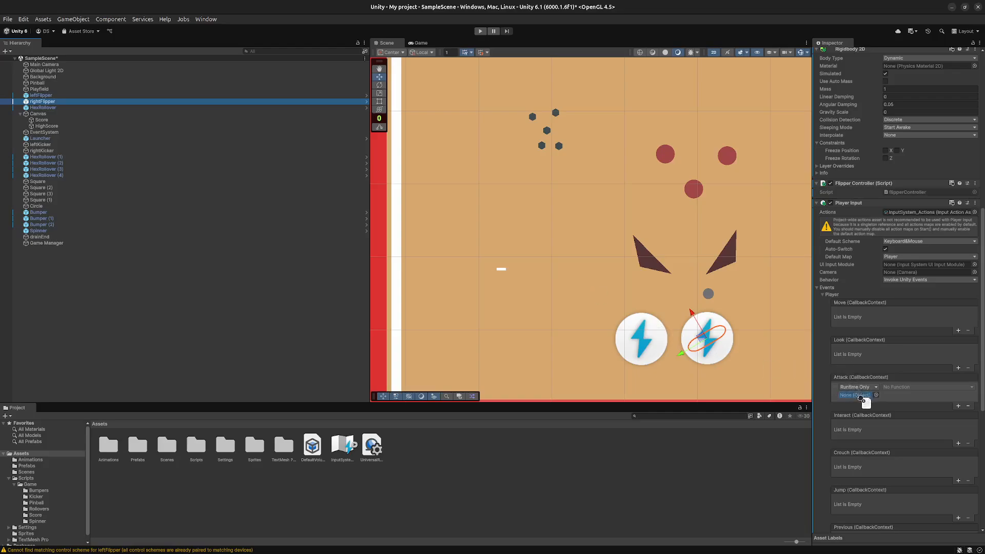
pyautogui.click(901, 388)
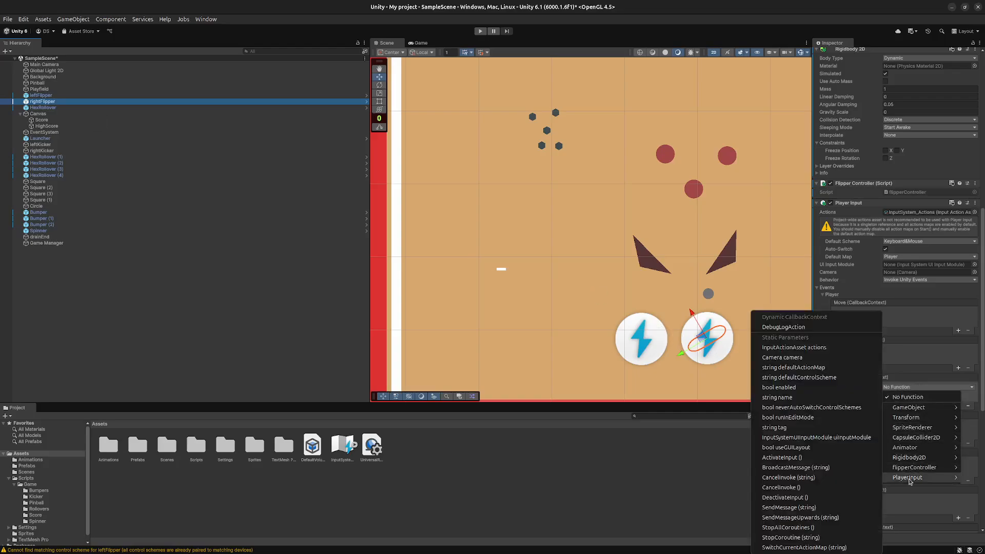
pyautogui.moveTo(919, 461)
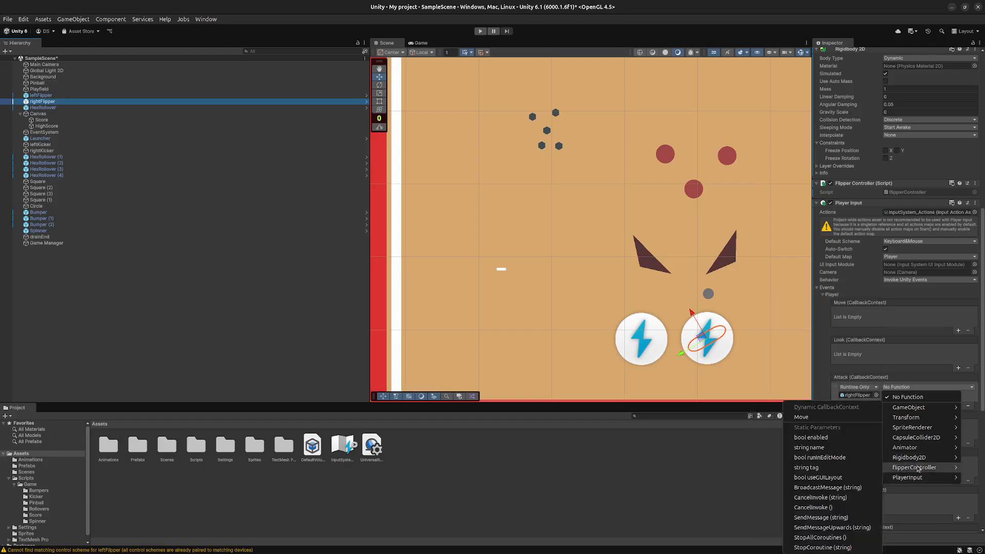
pyautogui.click(816, 422)
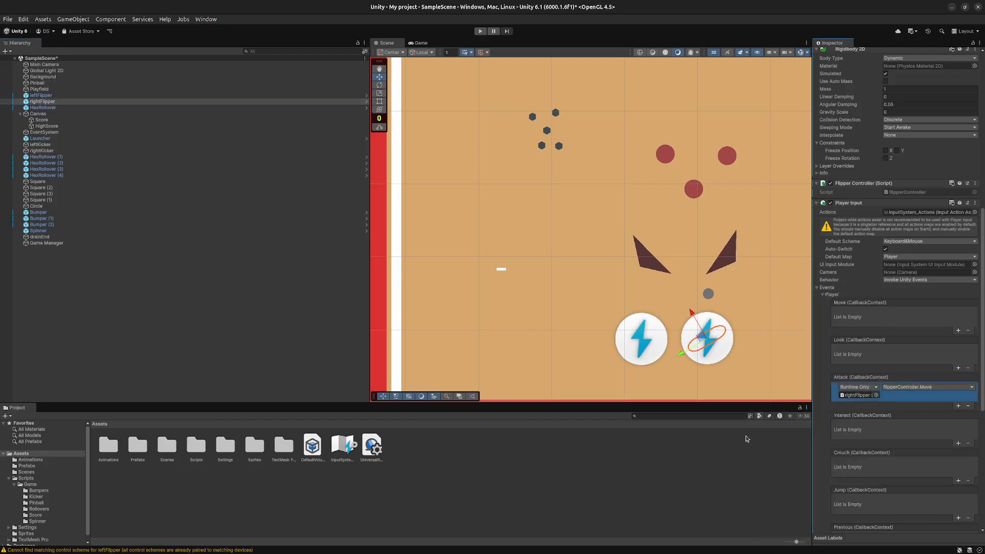
pyautogui.hotkey('ctrl', 's')
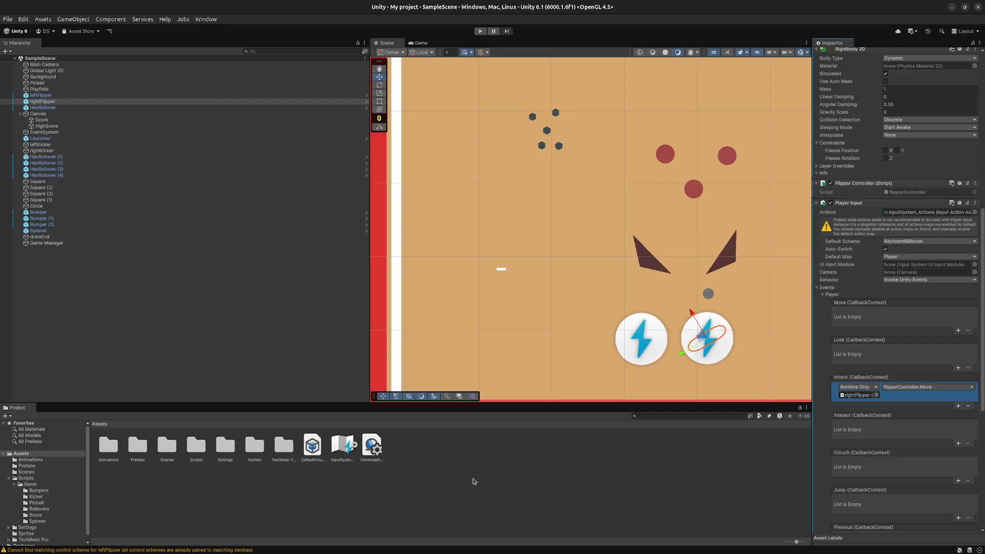
# - Run the game to test the flippers with the Attack action, and stop it
pyautogui.click(480, 31)
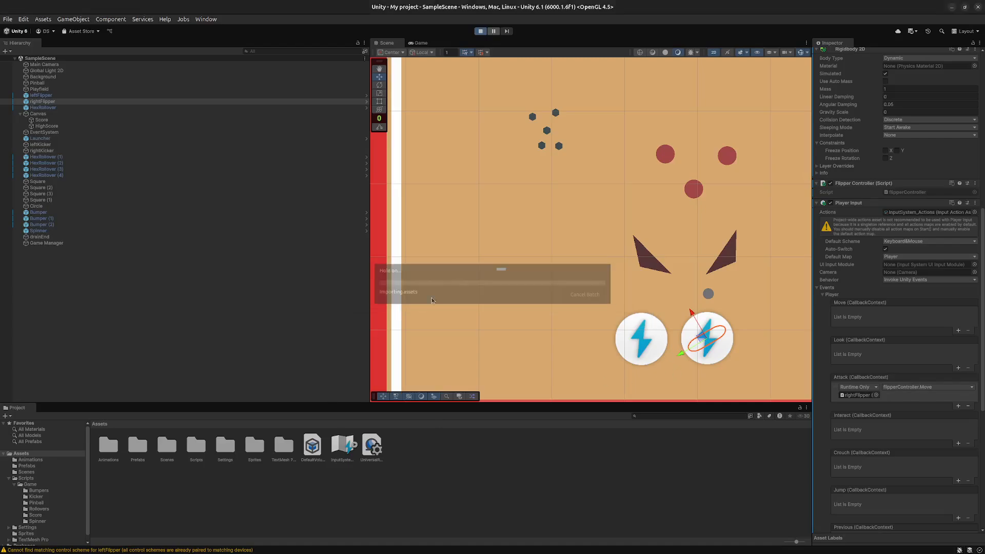
pyautogui.click(494, 343)
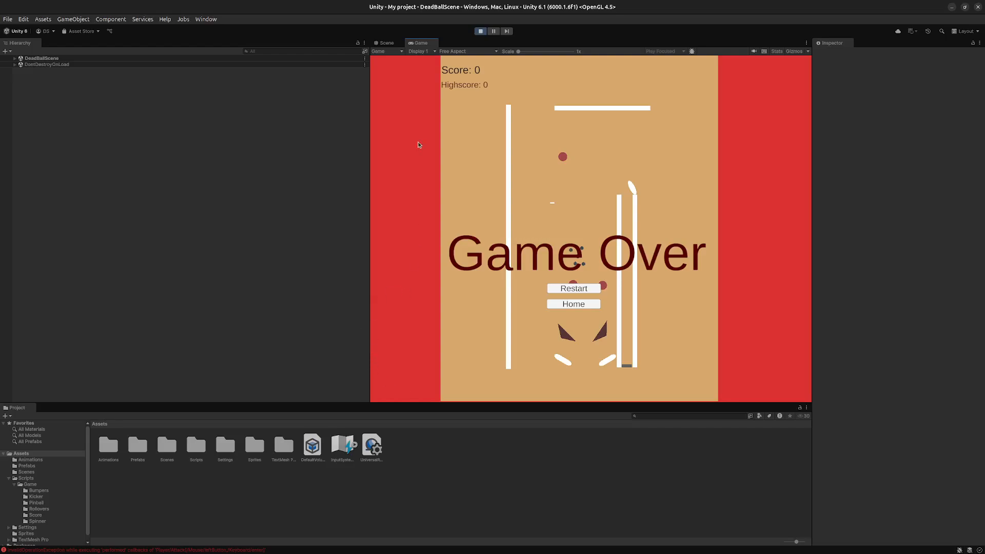
pyautogui.click(481, 31)
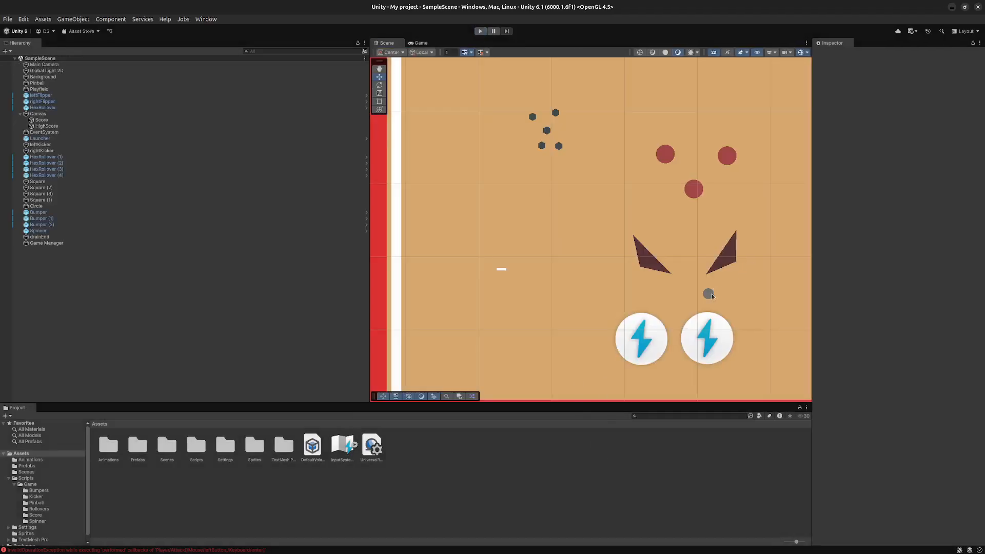
# - Open the Console, follow the last error's source link to Input.cs, and close the code editor
pyautogui.click(156, 548)
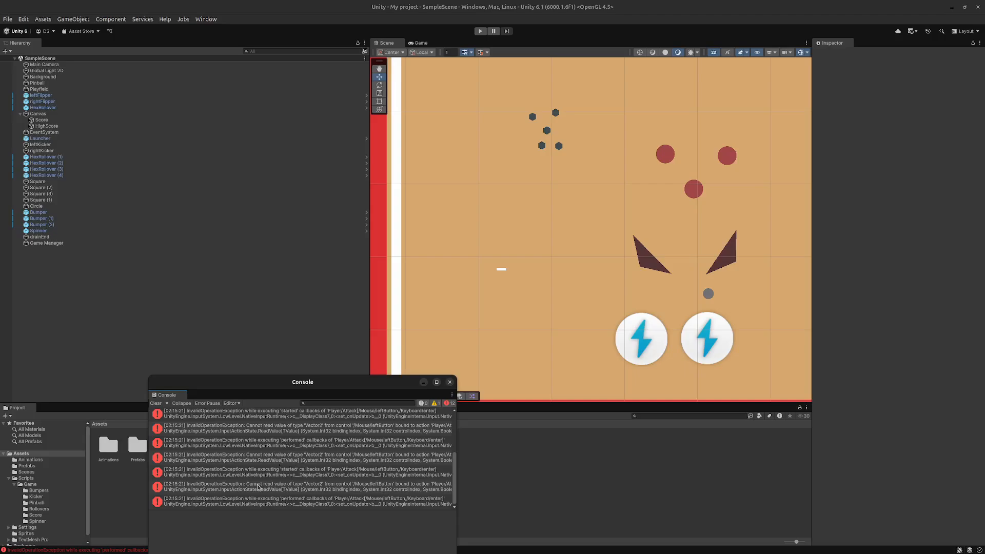
pyautogui.click(385, 502)
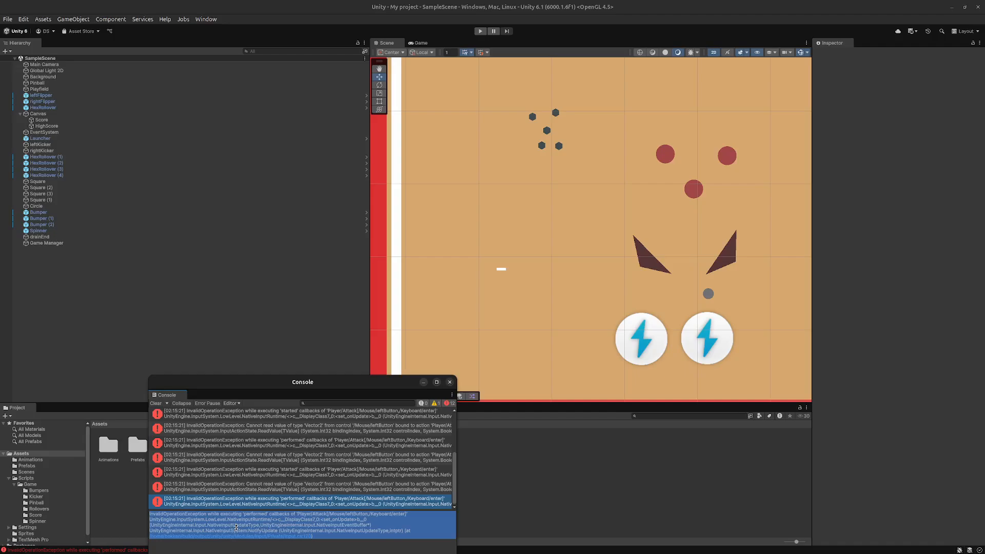
pyautogui.doubleClick(240, 536)
pyautogui.click(236, 536)
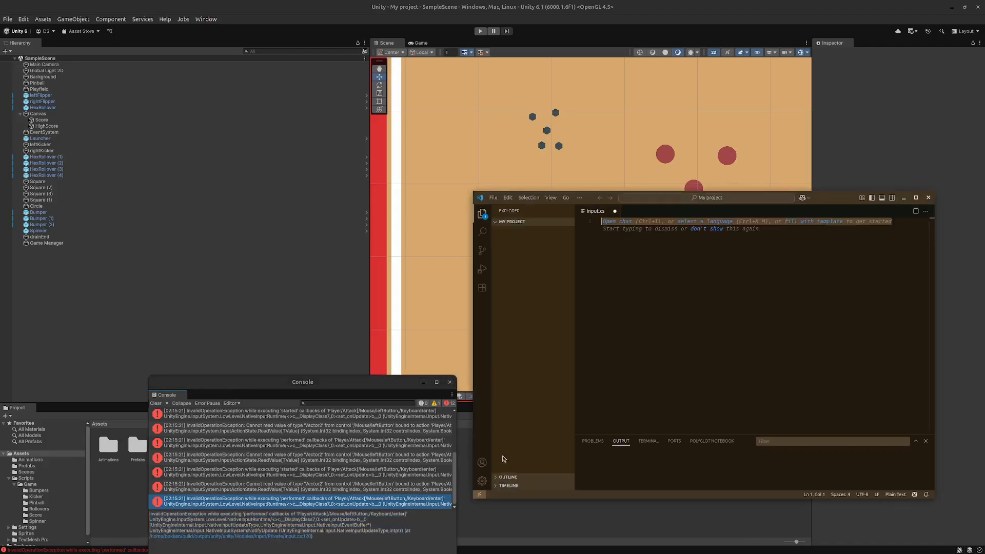
pyautogui.click(928, 198)
# - Examine the InvalidOperationException entries in the Console, toggling the error filter and enlarging the Console window
pyautogui.click(258, 489)
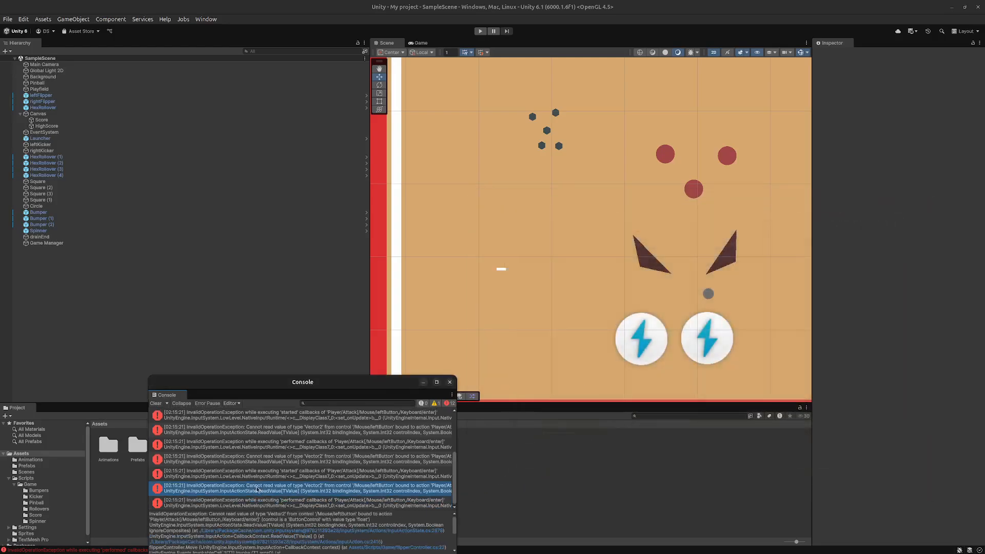
pyautogui.click(255, 444)
pyautogui.click(286, 420)
pyautogui.click(449, 403)
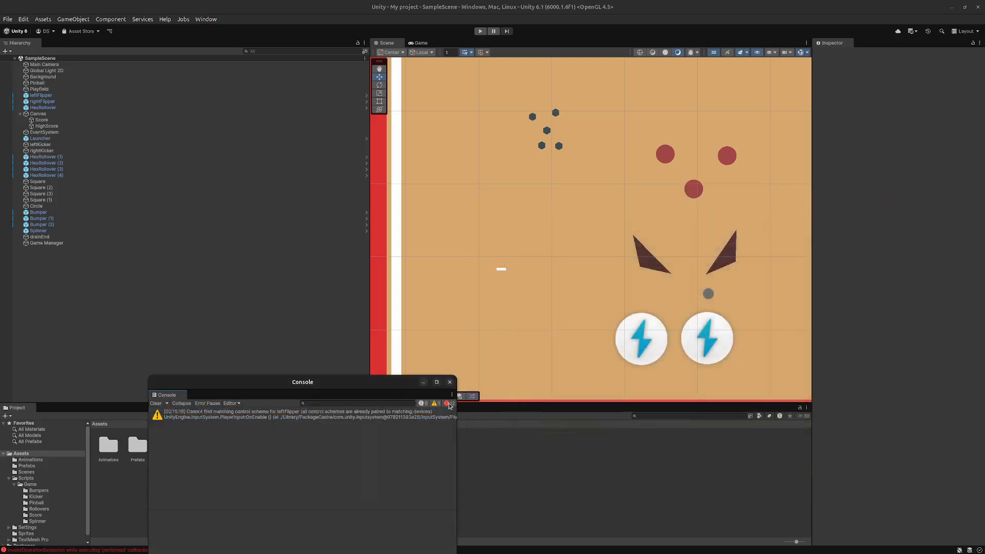
pyautogui.click(449, 403)
pyautogui.scroll(3, 272, 501)
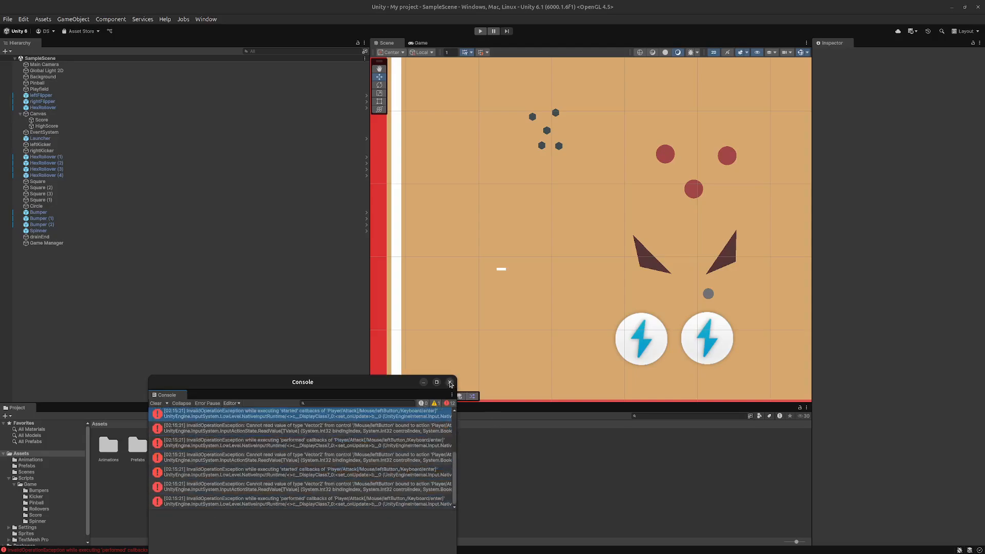
pyautogui.moveTo(348, 385); pyautogui.dragTo(277, 206)
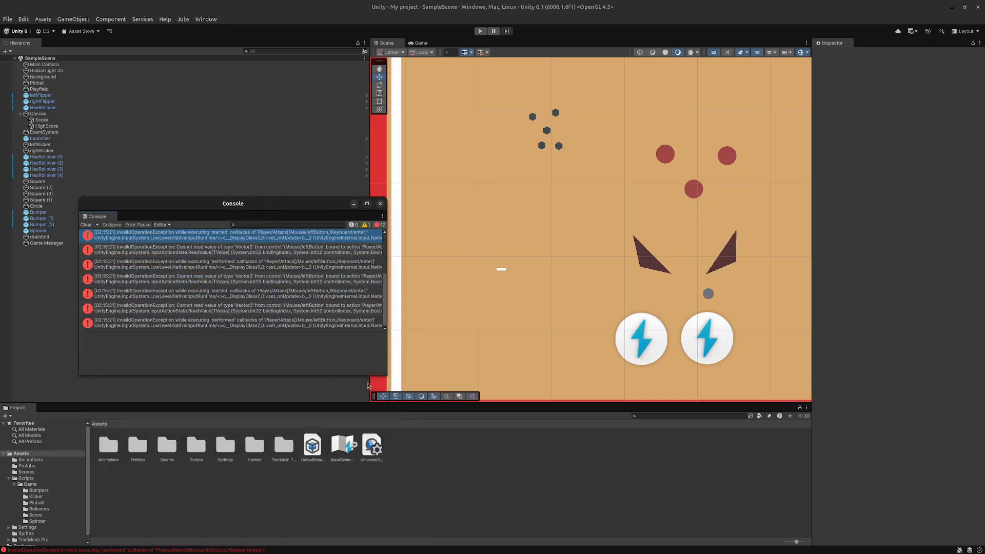
pyautogui.moveTo(384, 376); pyautogui.dragTo(656, 476)
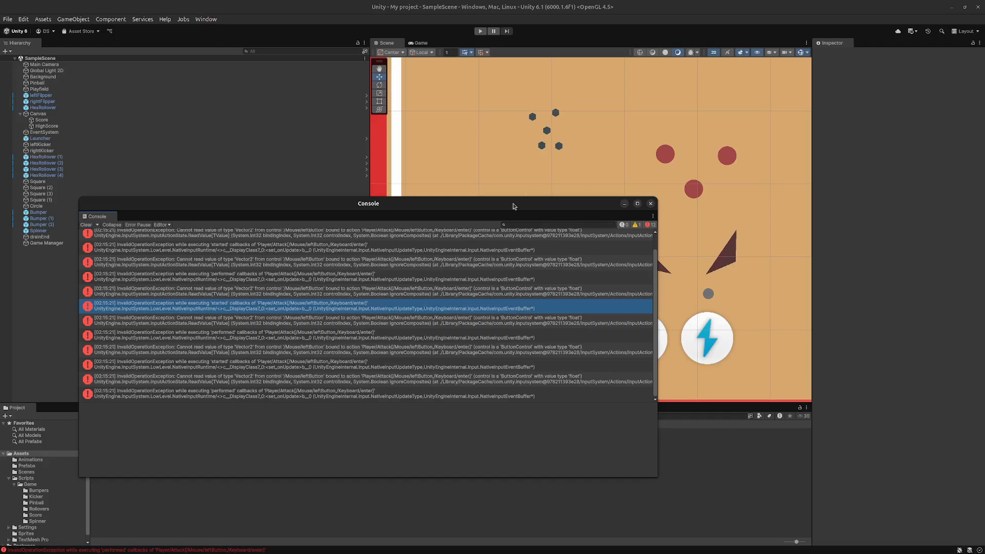
# - Close the Console and open the project's Input System Package actions from the right flipper's Player Input settings
pyautogui.click(650, 203)
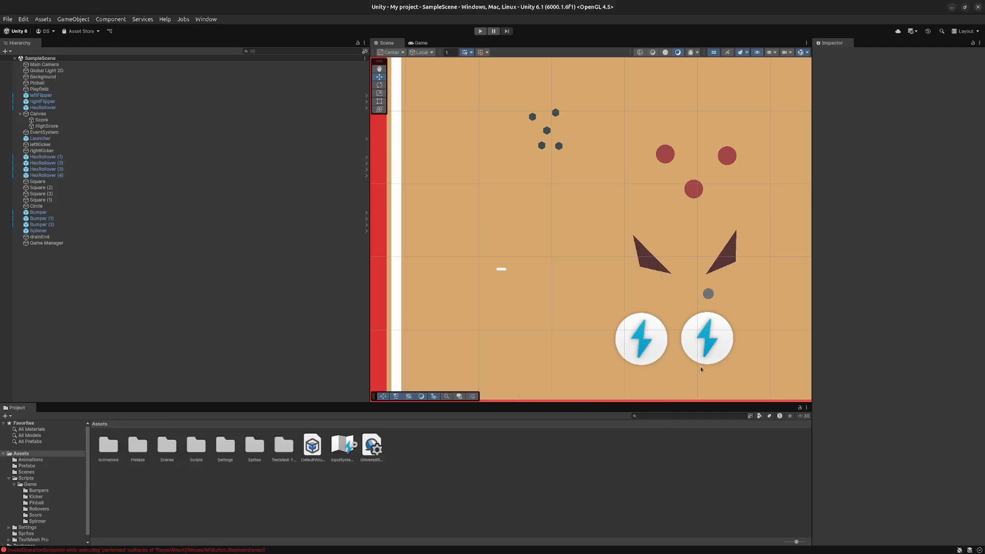
pyautogui.click(708, 338)
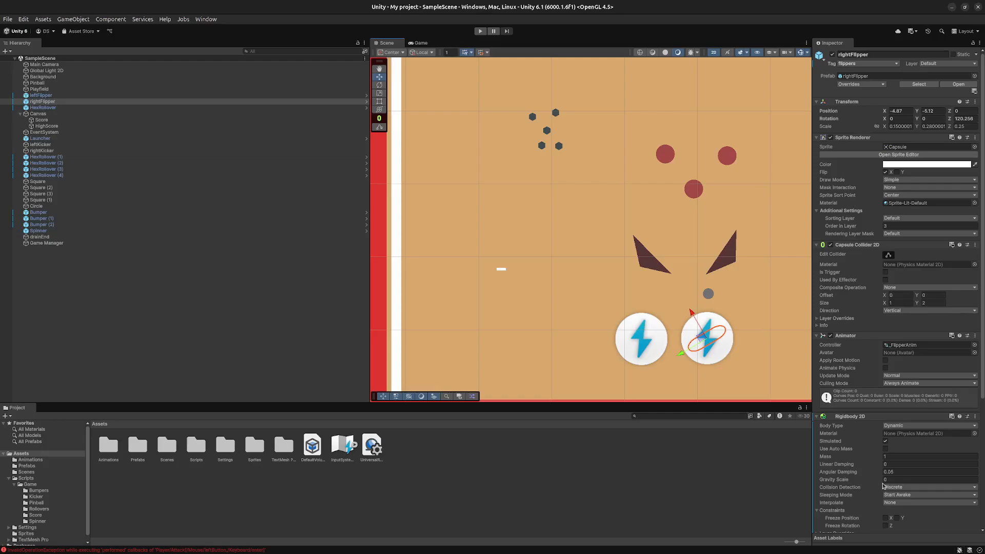
pyautogui.scroll(-3, 883, 484)
pyautogui.scroll(-6, 872, 507)
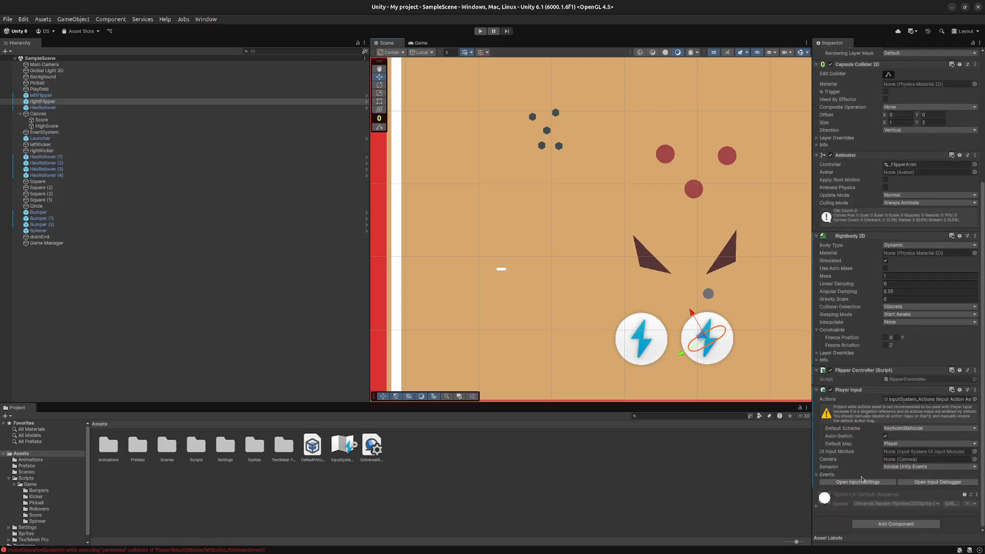
pyautogui.click(861, 482)
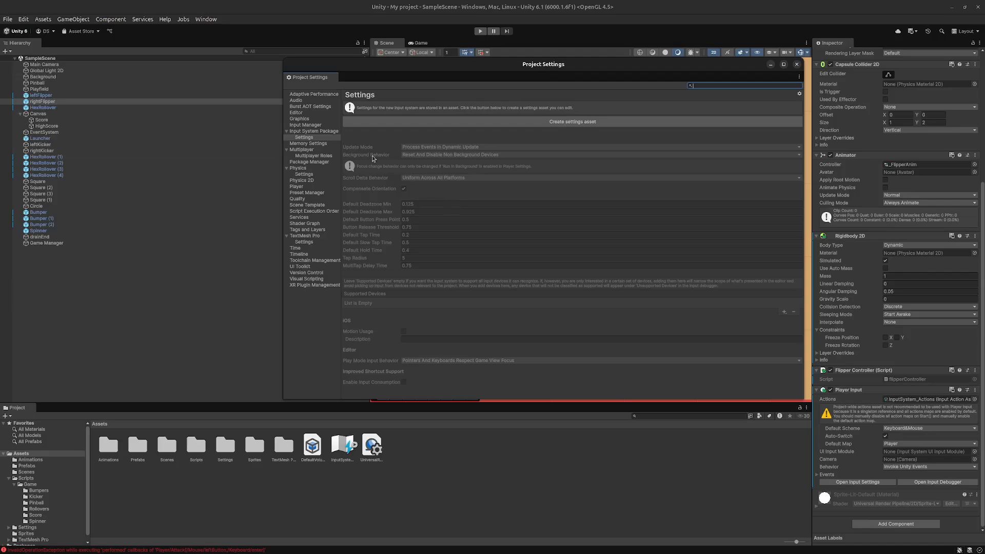
pyautogui.click(325, 125)
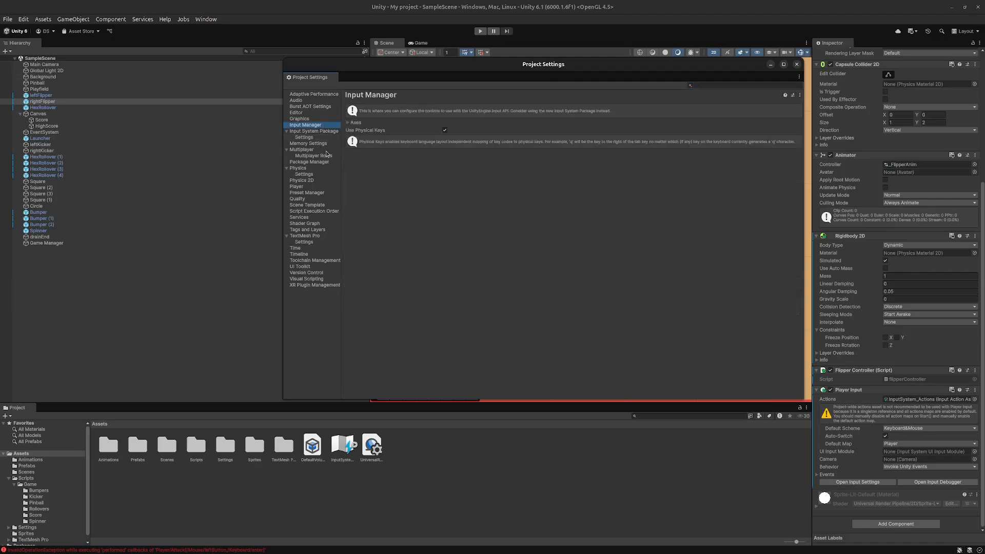
pyautogui.click(328, 132)
# - Examine the bindings and properties of the Attack, Interact, Crouch, Jump and Previous actions in the Player map
pyautogui.click(462, 177)
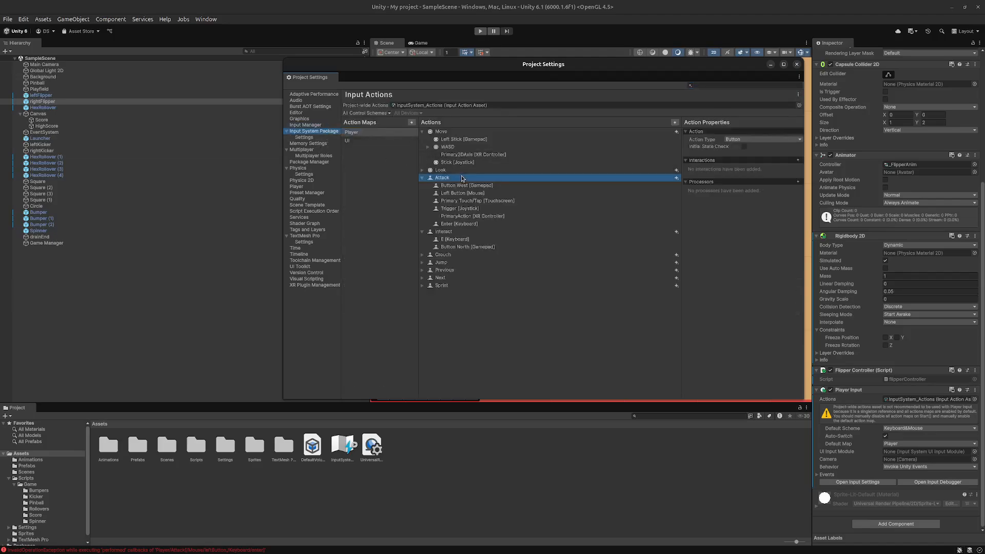
pyautogui.click(485, 193)
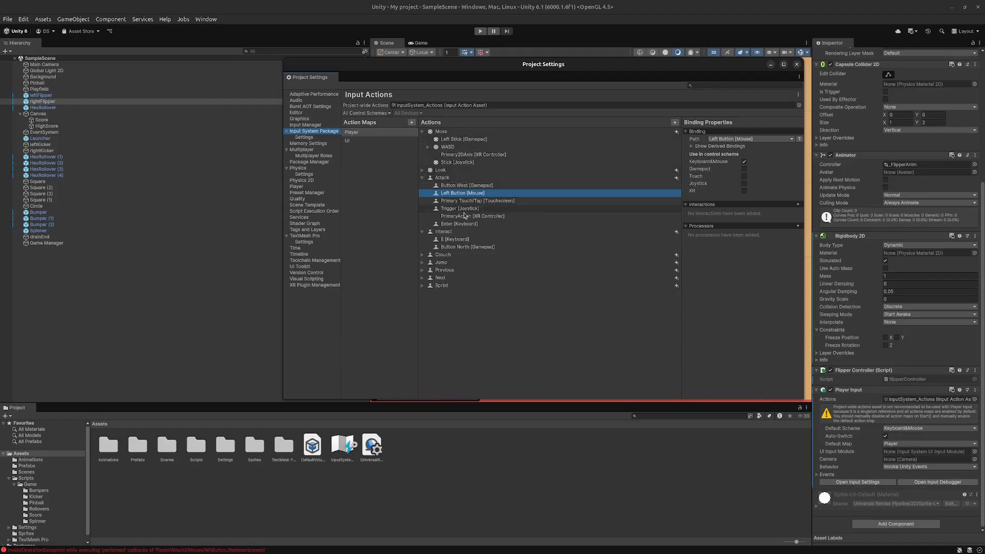
pyautogui.click(452, 232)
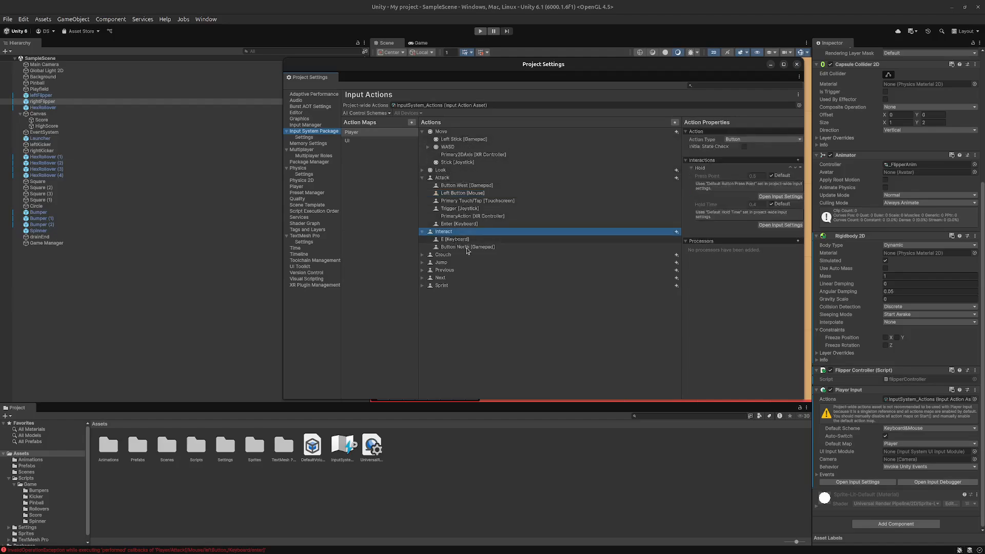
pyautogui.click(456, 255)
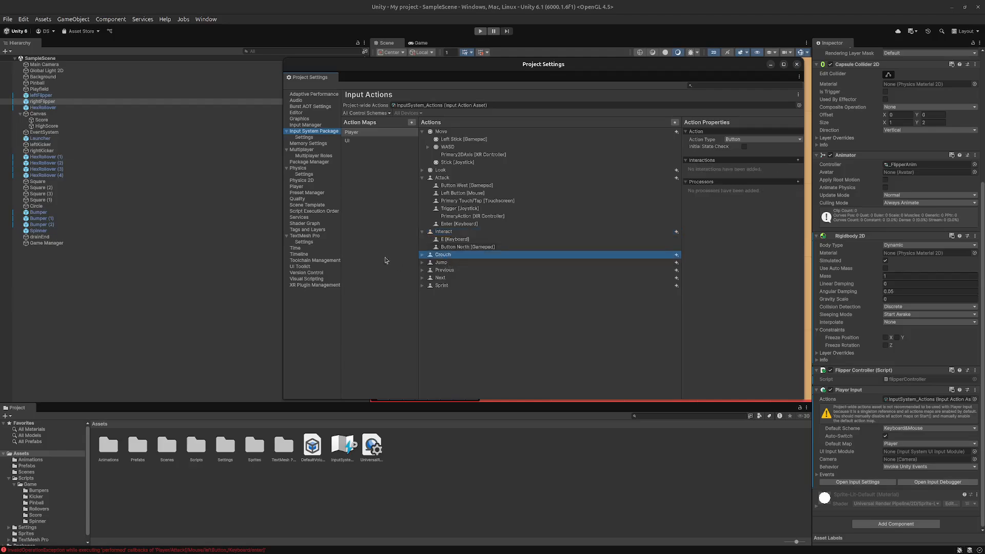
pyautogui.click(422, 255)
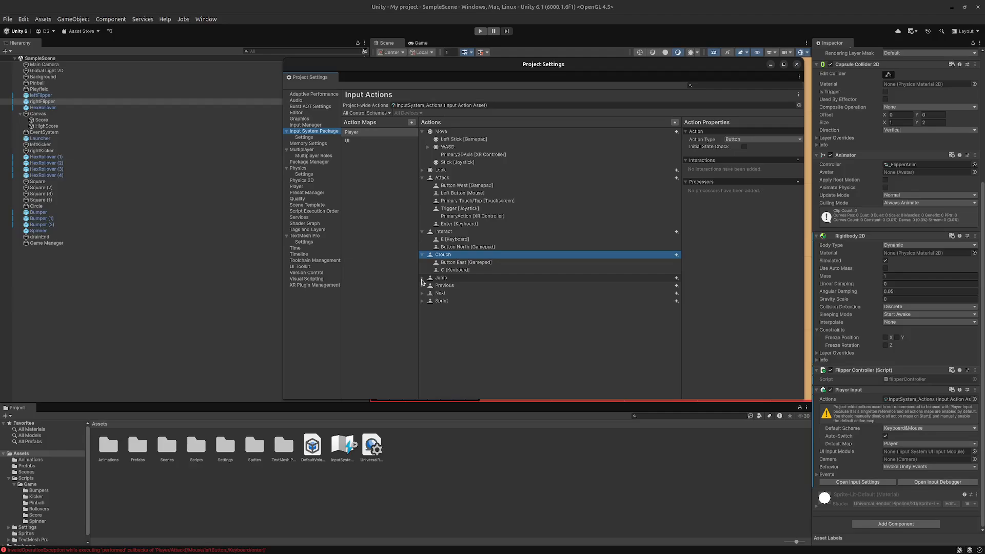
pyautogui.click(422, 278)
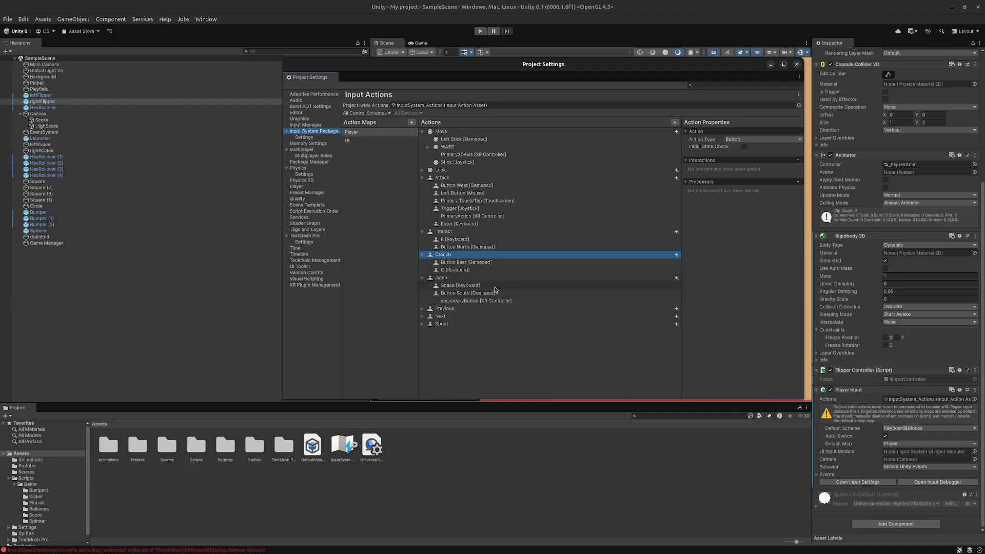
pyautogui.click(422, 309)
pyautogui.click(464, 278)
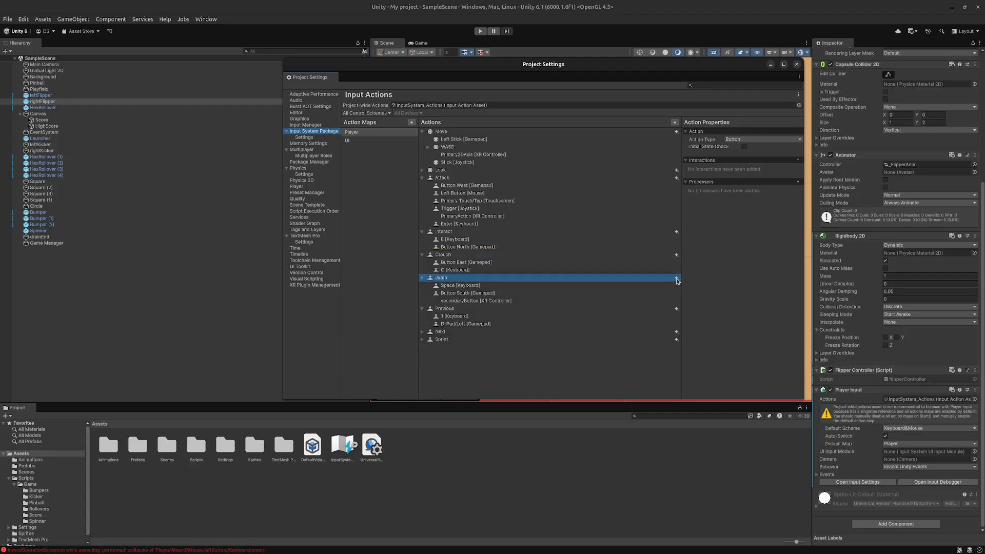
pyautogui.click(462, 234)
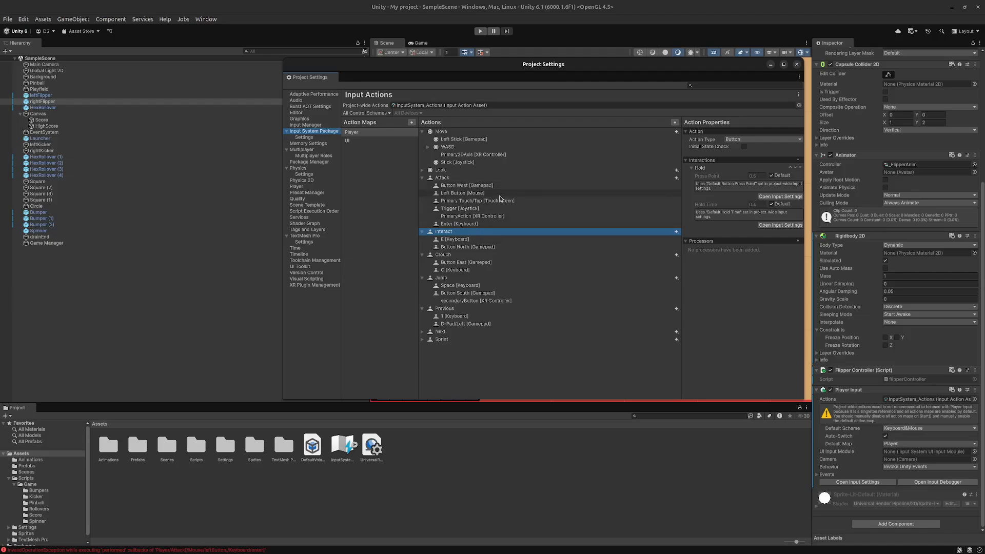
pyautogui.click(477, 194)
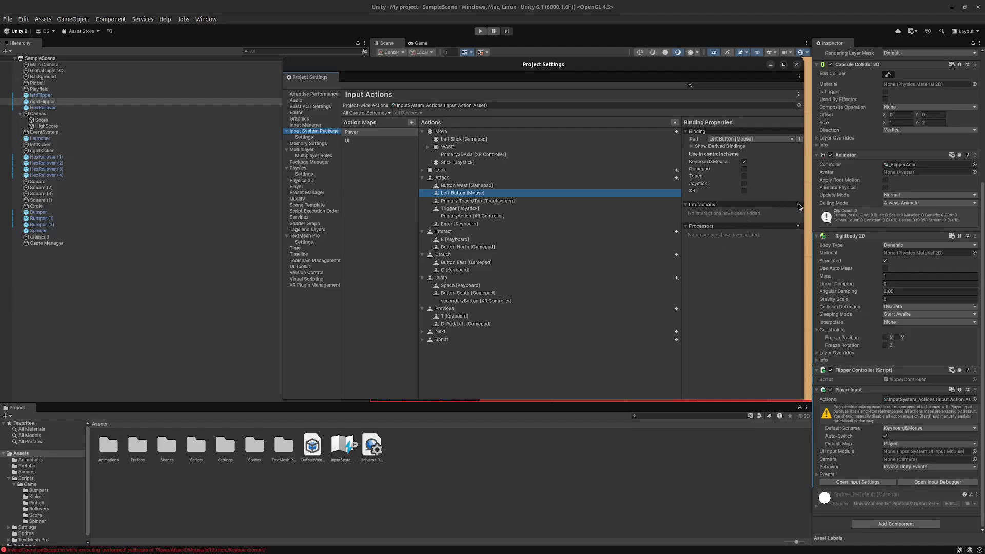
# - Compare the Move action's WASD composite, its key bindings and value type with the Attack action's properties
pyautogui.click(509, 148)
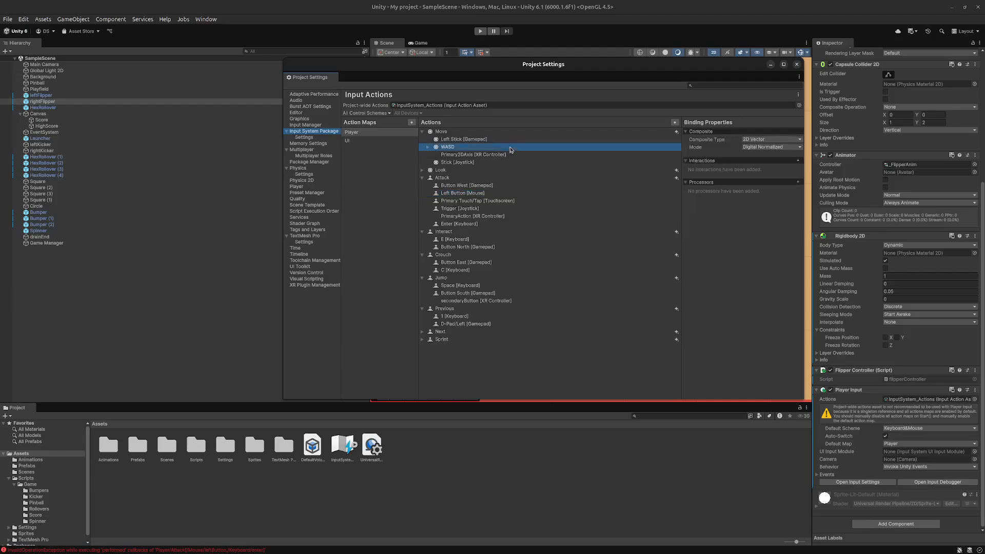
pyautogui.click(426, 149)
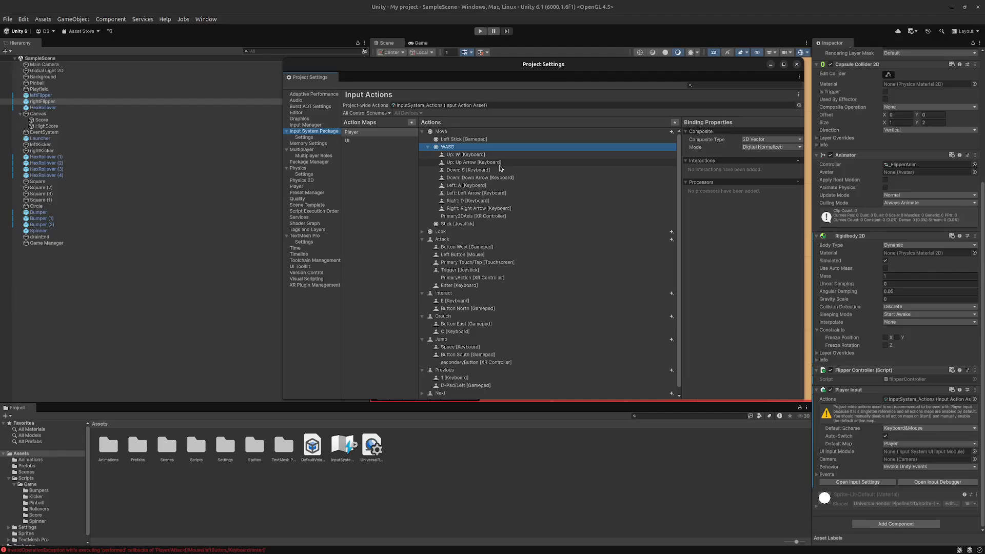
pyautogui.click(525, 155)
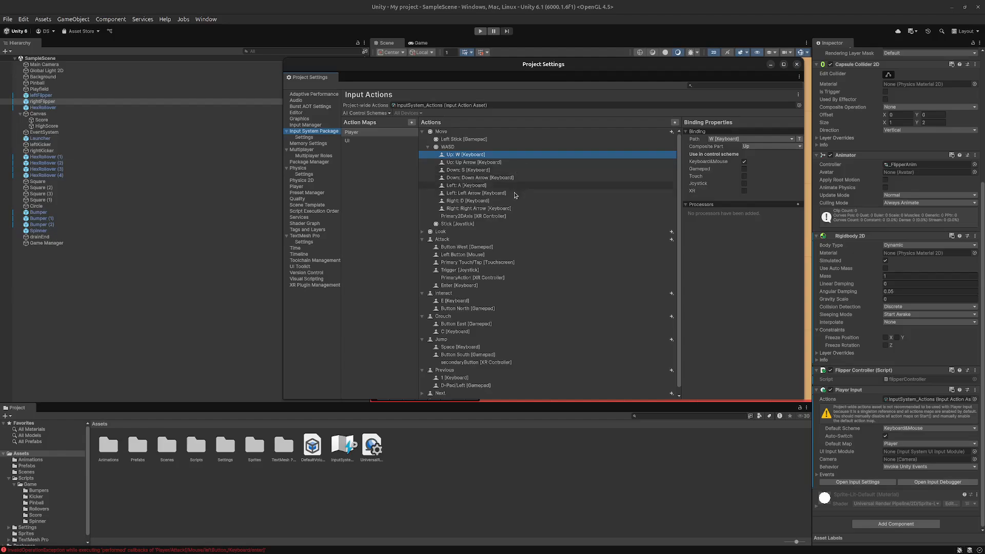
pyautogui.scroll(-1, 467, 248)
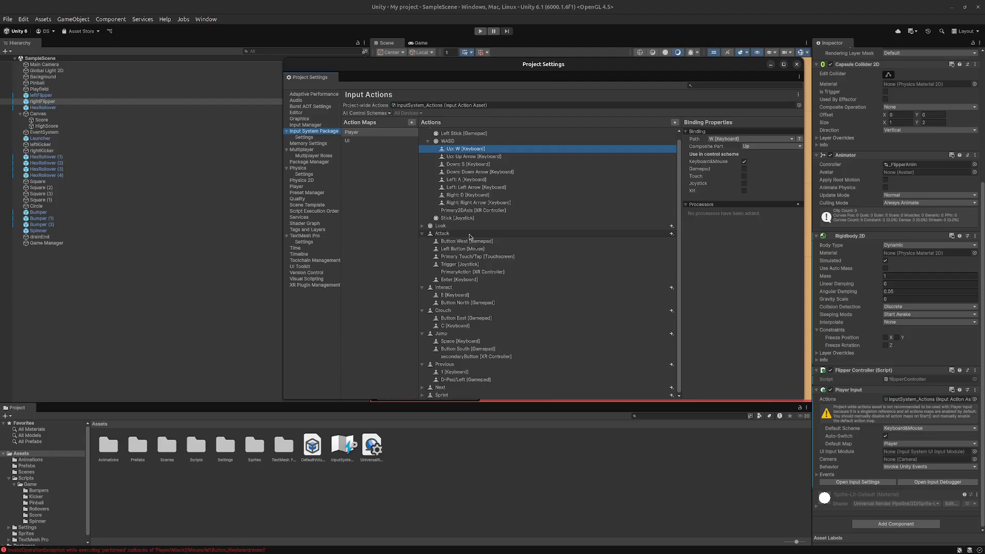
pyautogui.click(469, 235)
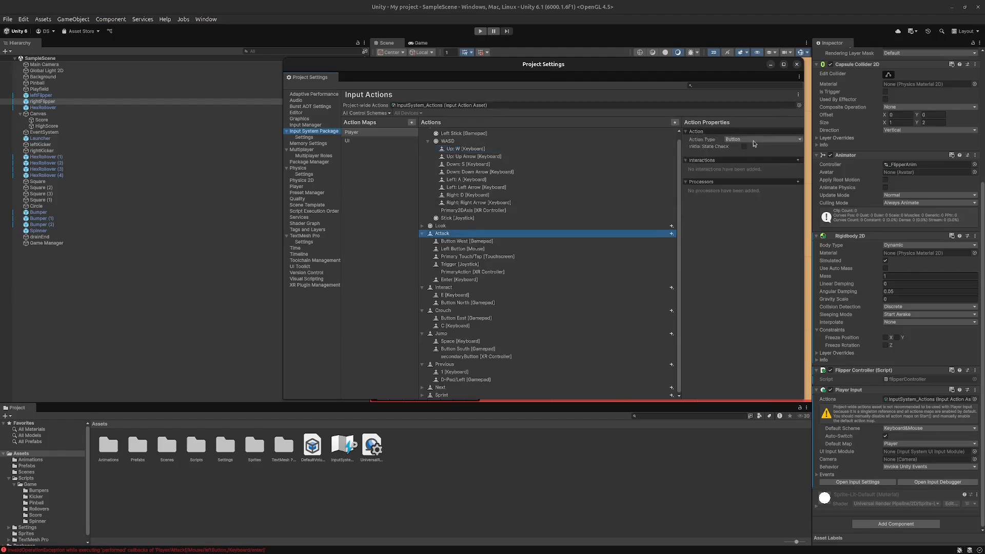
pyautogui.click(487, 141)
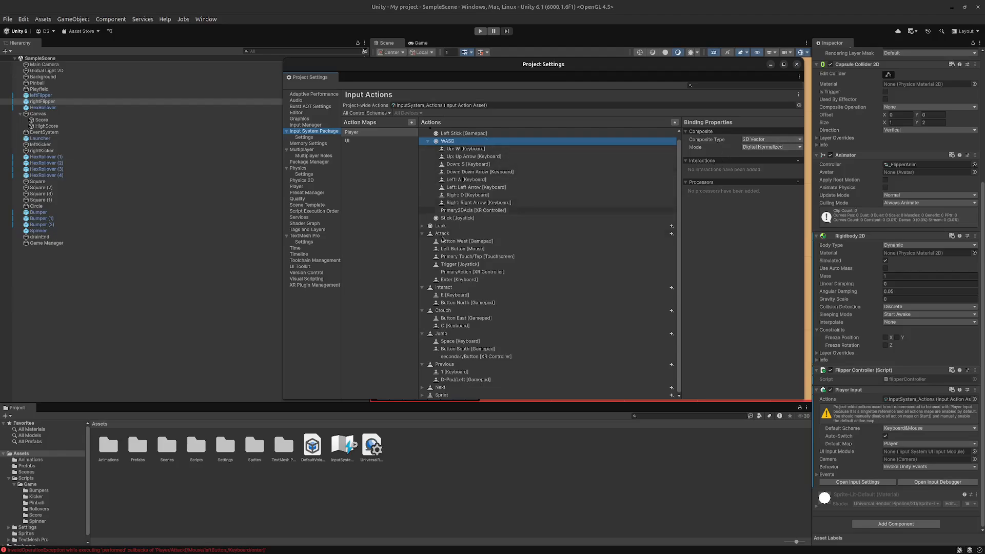
pyautogui.click(497, 233)
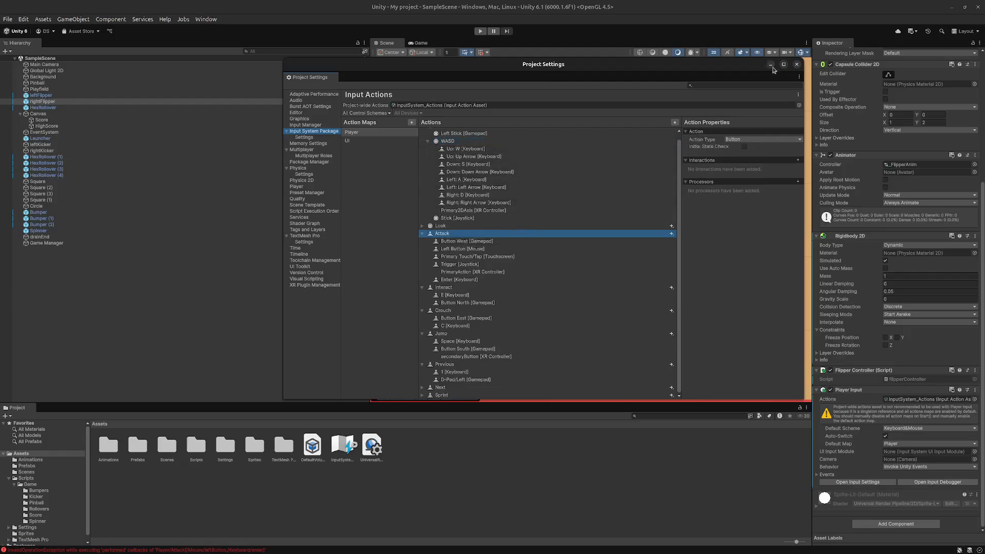
pyautogui.click(498, 144)
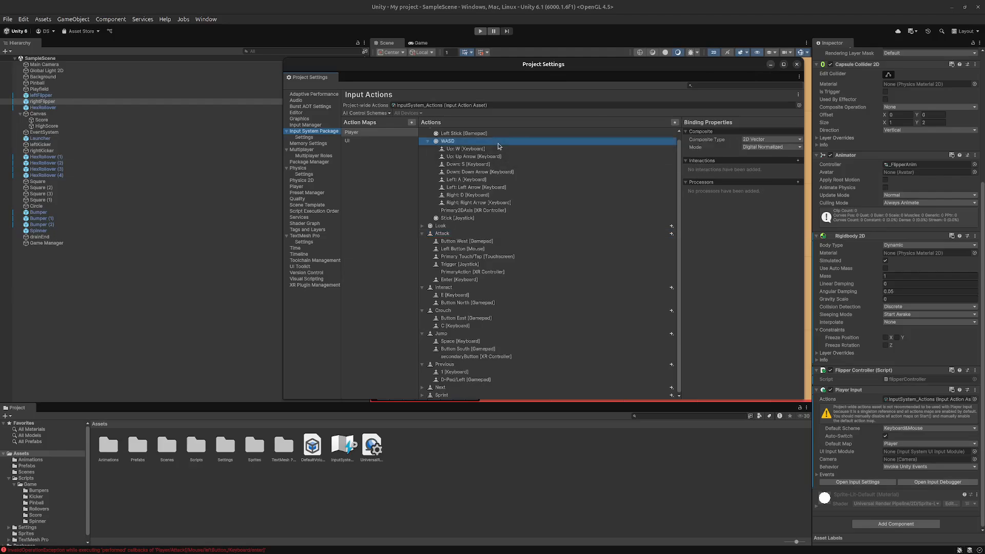
pyautogui.scroll(1, 462, 205)
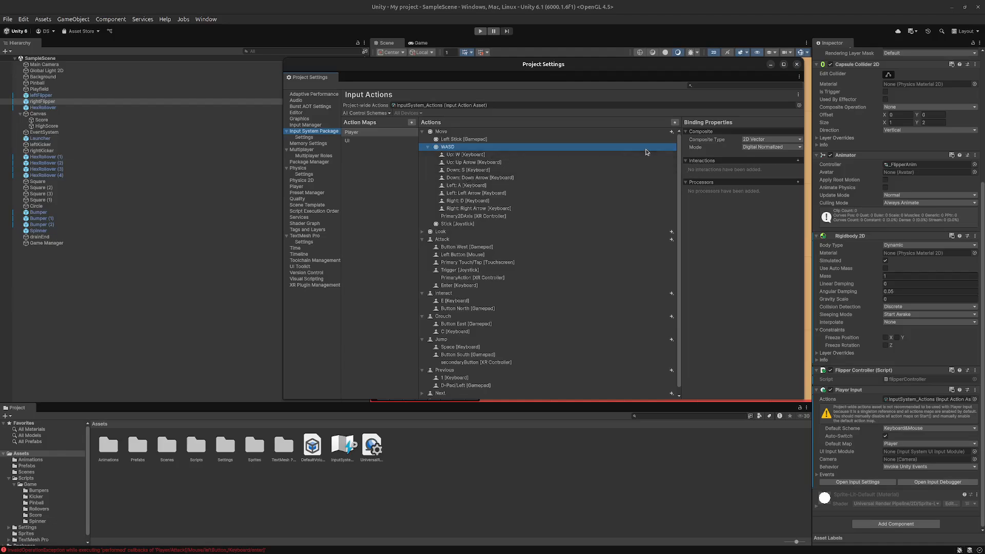
pyautogui.click(577, 132)
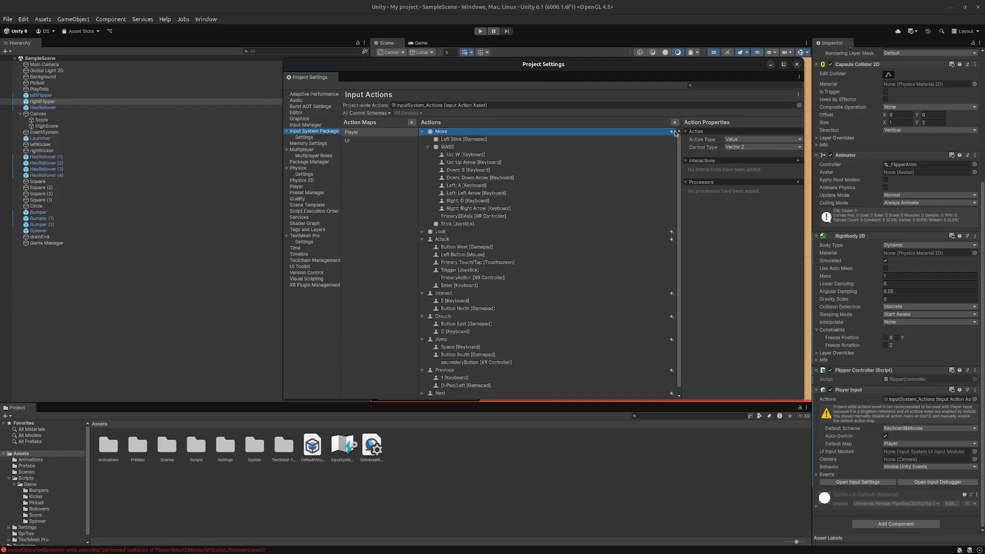
pyautogui.click(503, 140)
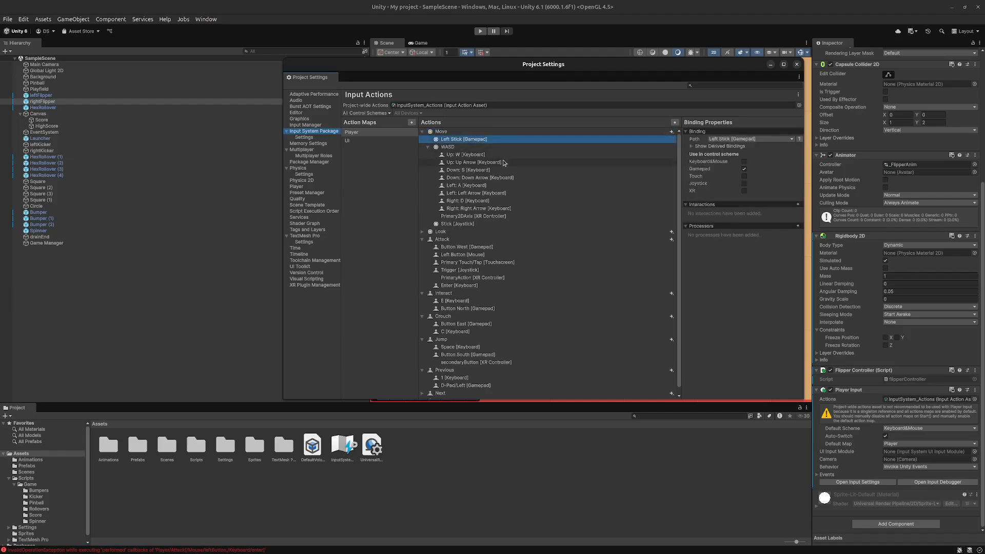
pyautogui.click(508, 148)
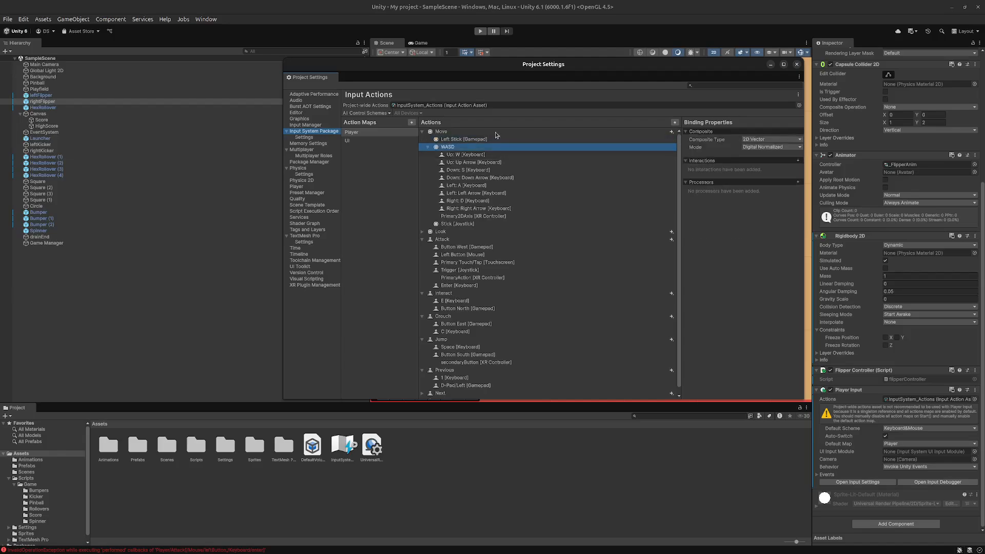
# - Add an empty binding to the Move action and browse the Mouse controls and usages available for its path
pyautogui.click(497, 133)
pyautogui.click(671, 132)
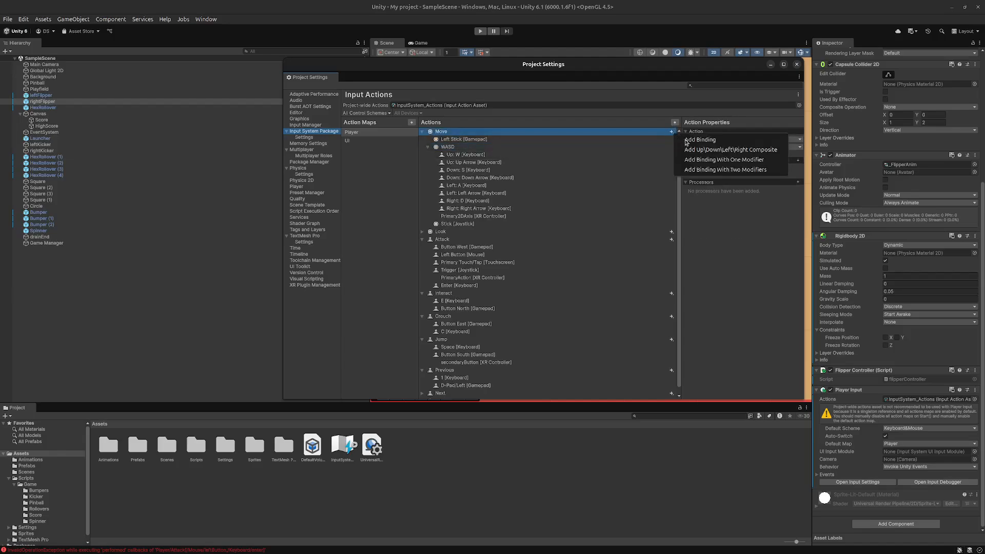
pyautogui.click(745, 141)
pyautogui.click(742, 139)
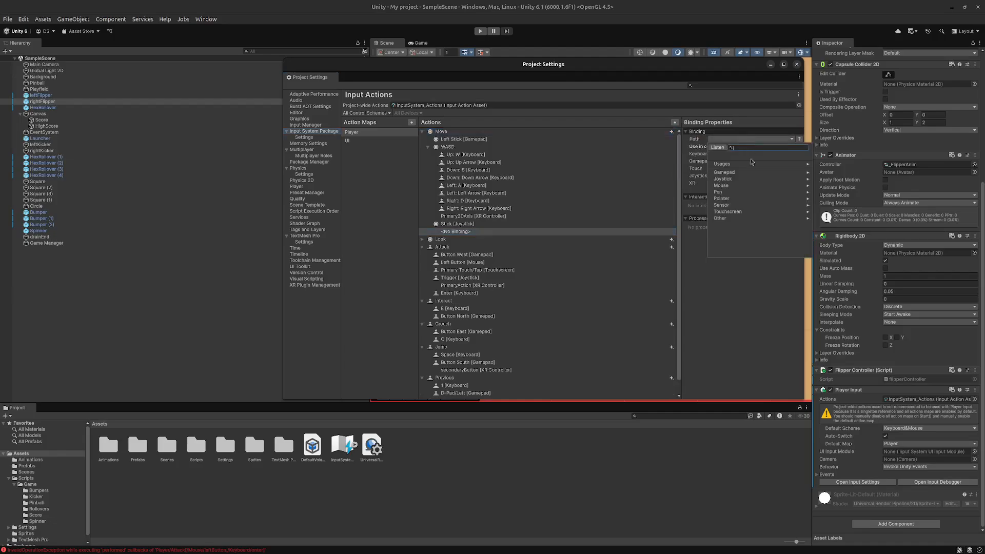
pyautogui.click(741, 186)
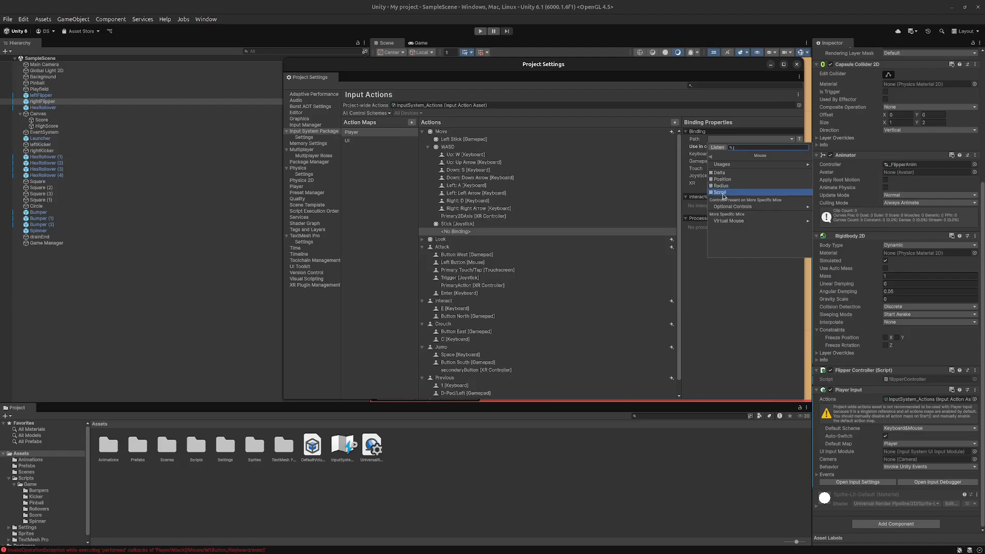
pyautogui.click(765, 164)
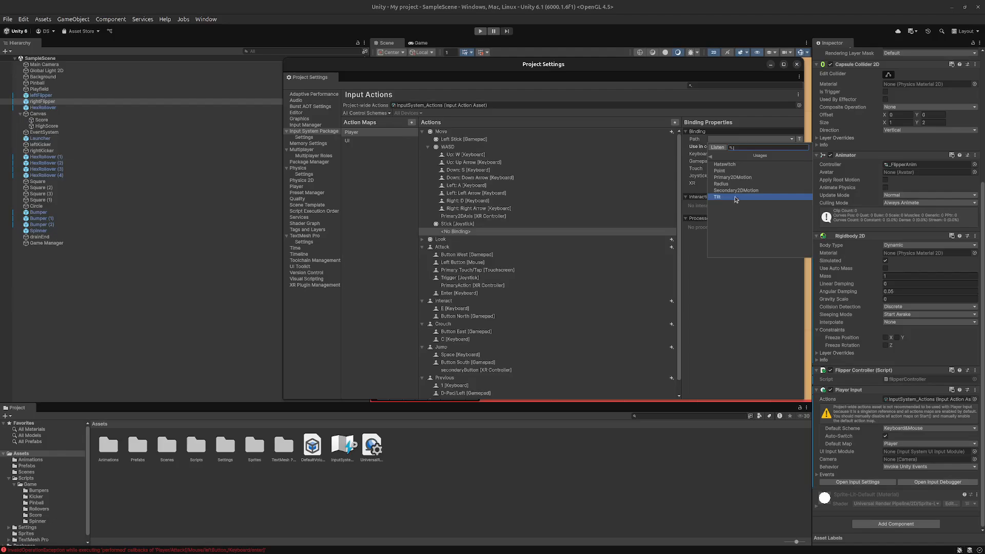
pyautogui.click(713, 157)
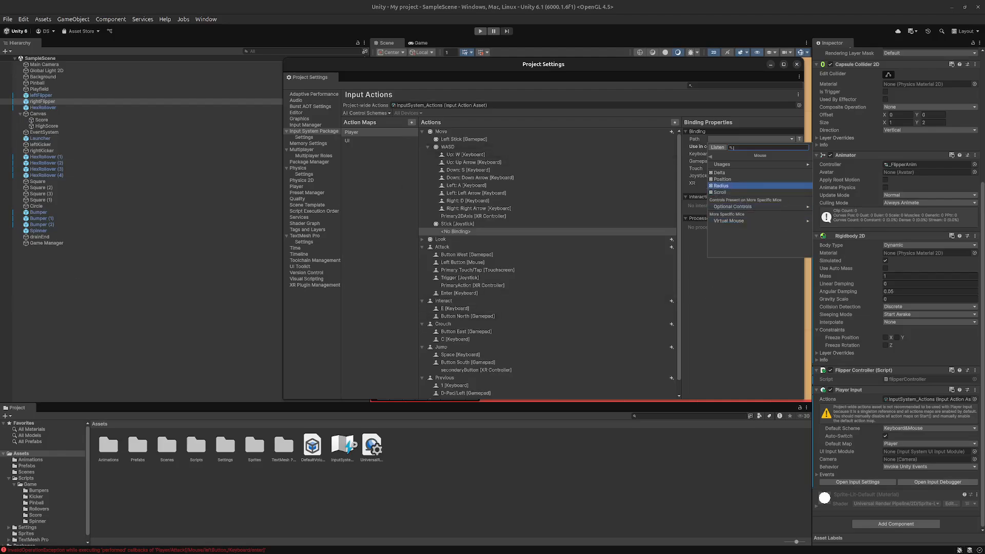
pyautogui.press('Escape')
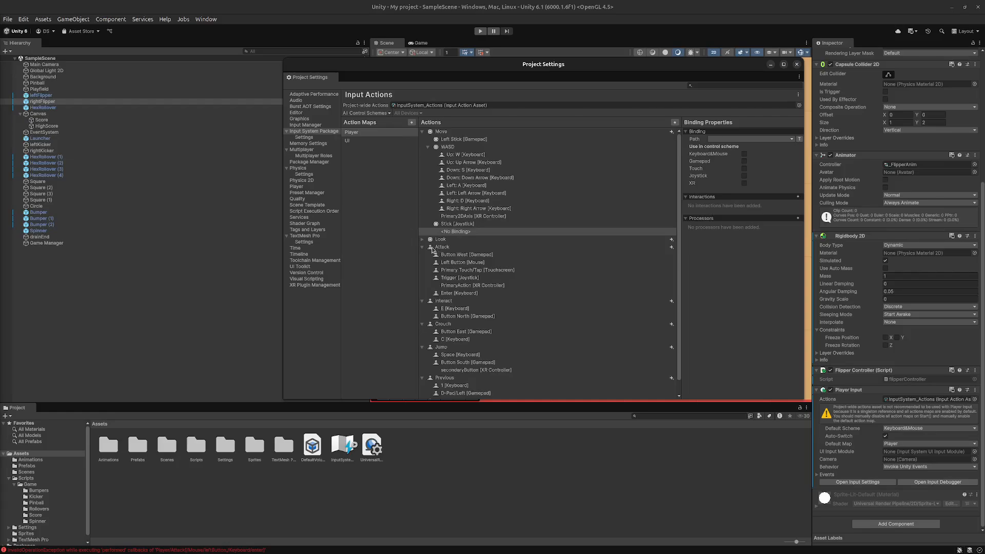
# - Reopen the Console, maximize it and inspect the last error about reading a Vector2 value from the mouse's left button
pyautogui.click(797, 66)
pyautogui.click(216, 550)
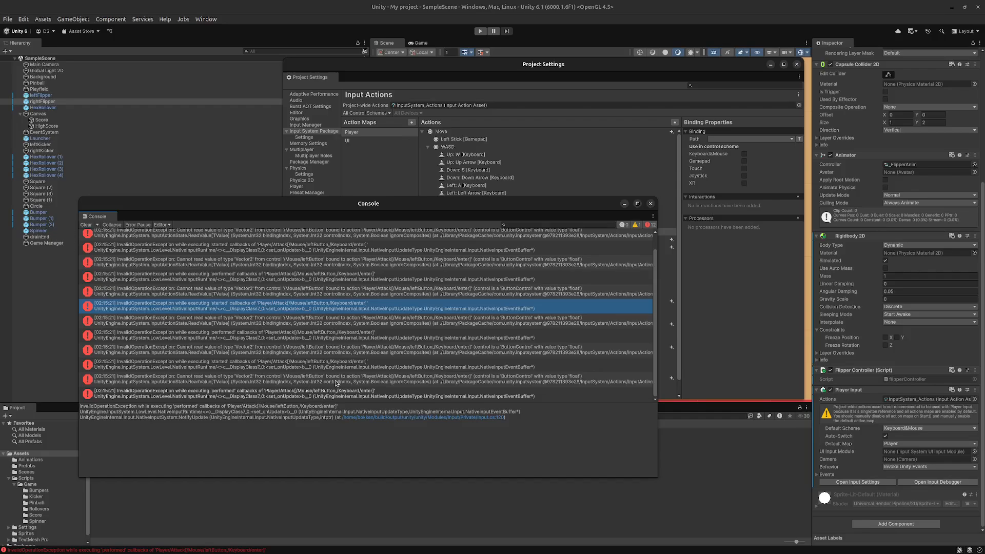
pyautogui.click(637, 203)
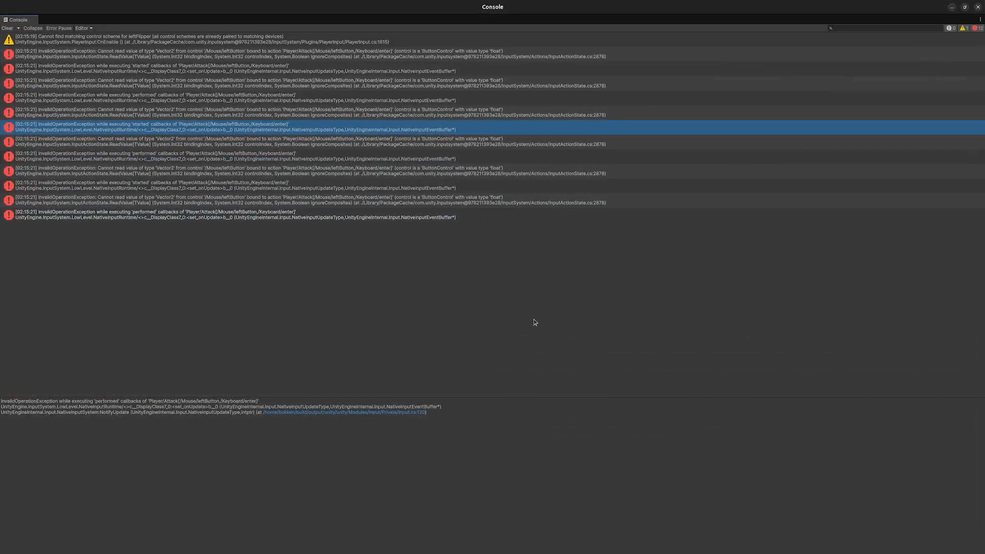
pyautogui.click(590, 202)
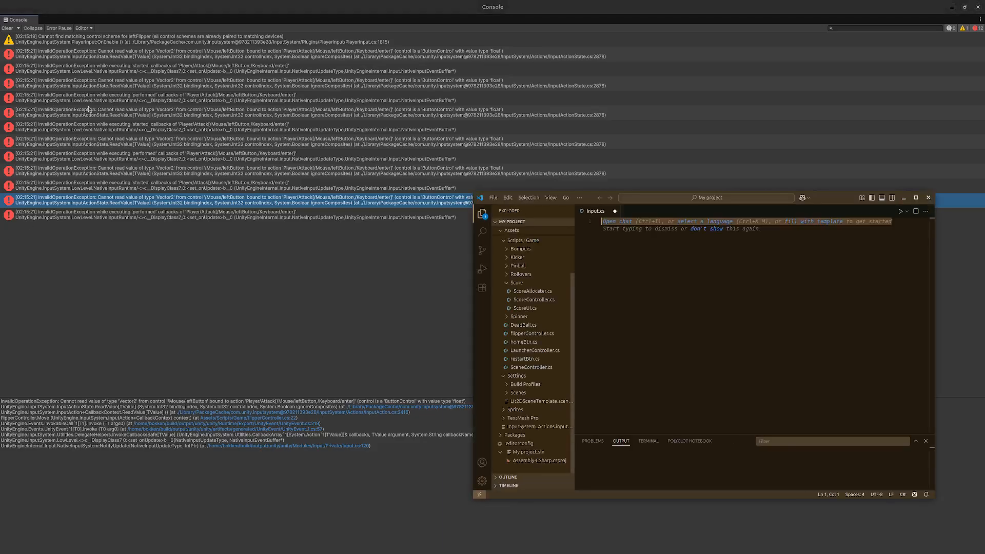
# - Close Input.cs in Visual Studio Code without saving, review the flipperController.cs script, and close the code editor
pyautogui.click(615, 211)
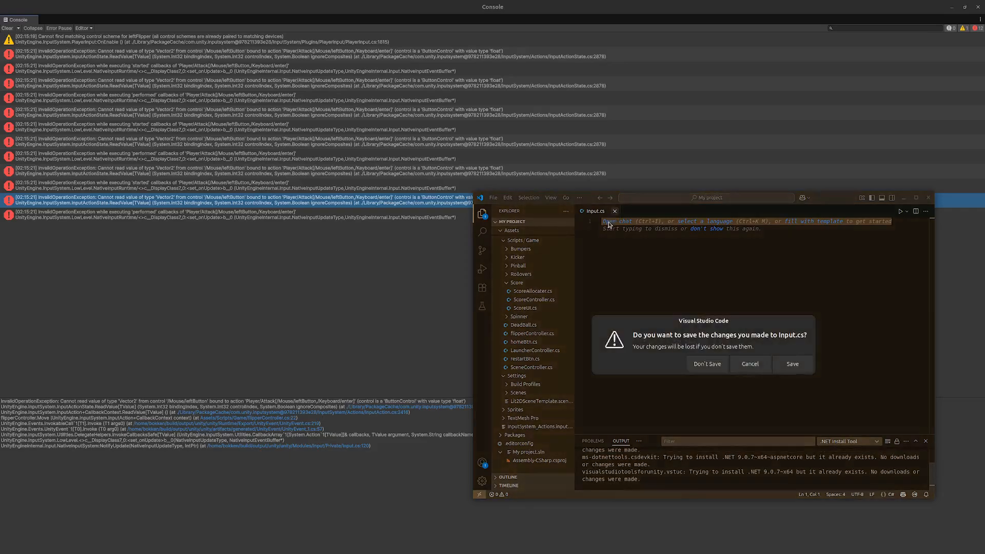
pyautogui.click(706, 364)
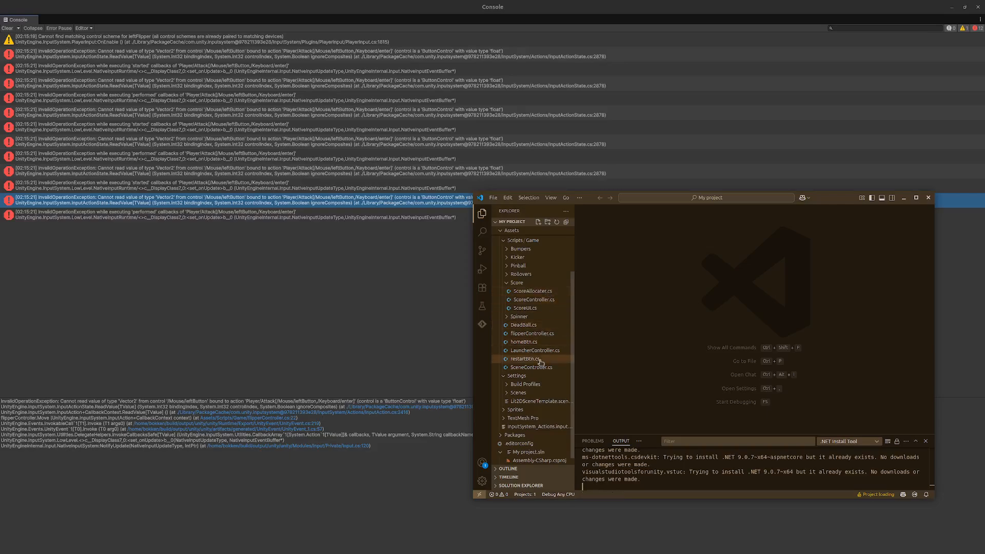
pyautogui.click(539, 334)
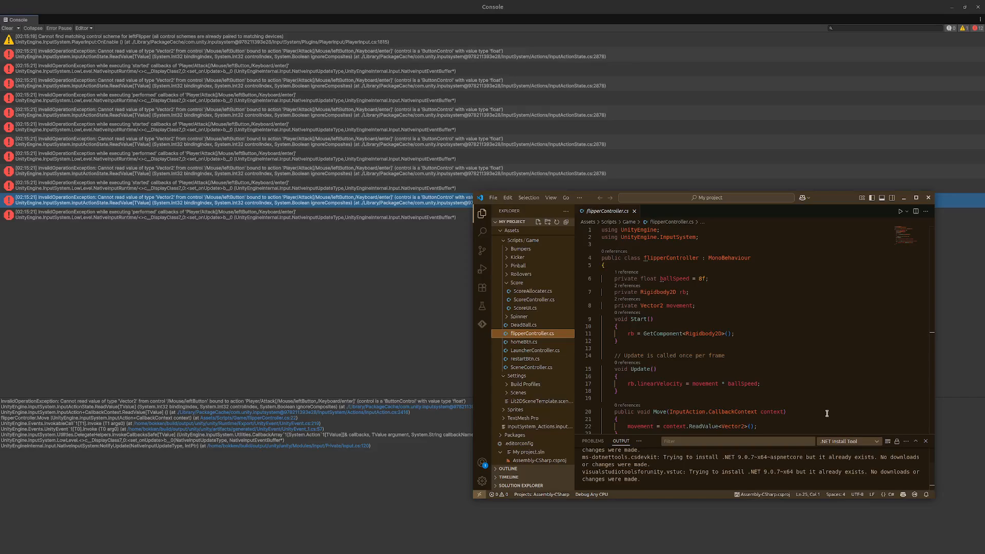
pyautogui.click(928, 198)
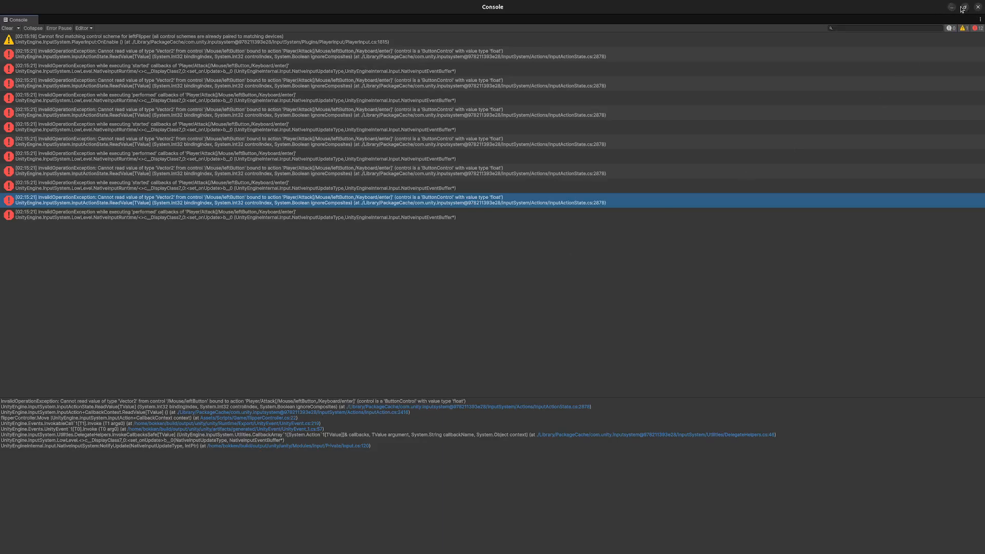
# - Close the Console and Project Settings windows and clear the rightFlipper selection
pyautogui.click(977, 7)
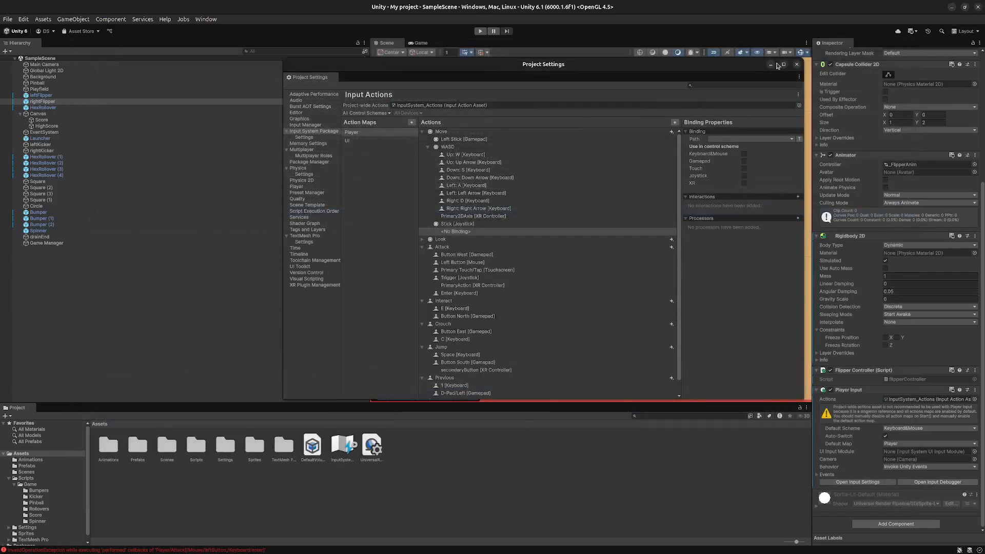
pyautogui.click(192, 268)
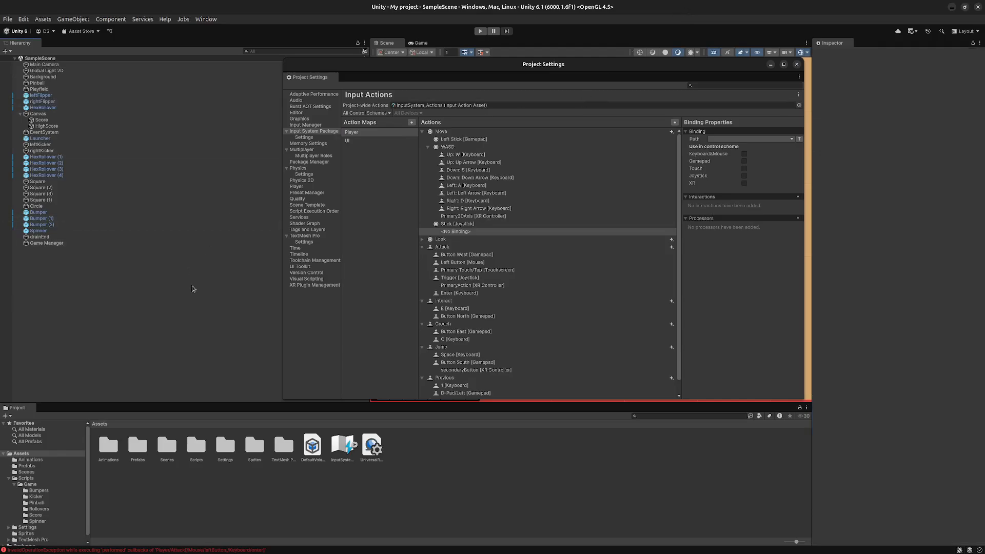
pyautogui.click(797, 64)
# - Set the Background sprite's color to black (000000) and save the scene
pyautogui.moveTo(579, 246); pyautogui.dragTo(441, 274, button='middle')
pyautogui.scroll(-10, 494, 248)
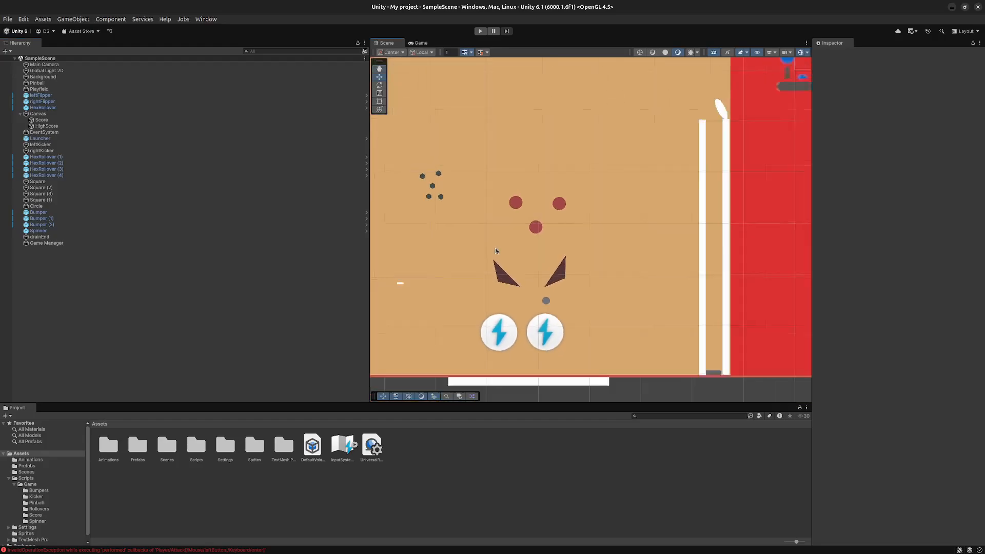
pyautogui.moveTo(522, 231); pyautogui.dragTo(570, 268, button='middle')
pyautogui.scroll(1, 559, 308)
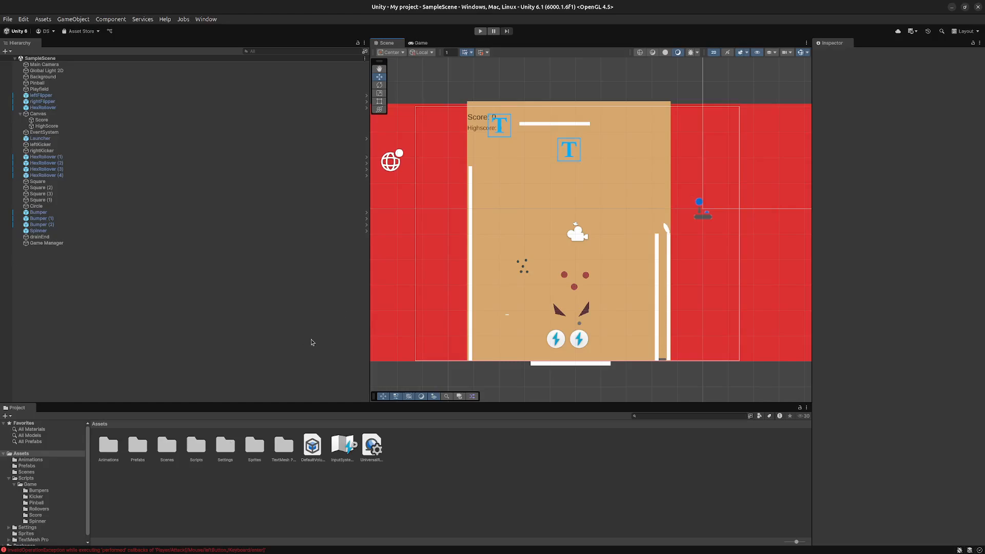
pyautogui.click(520, 298)
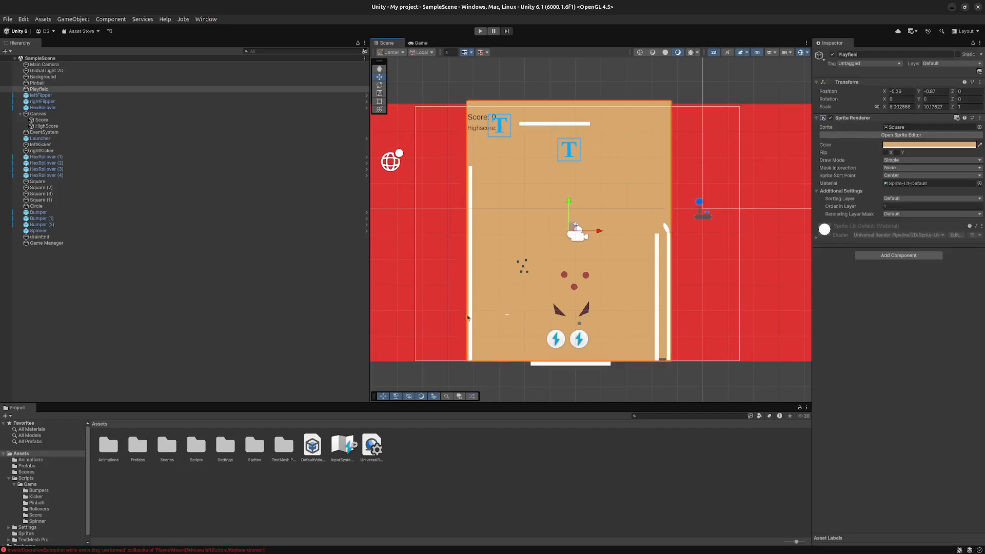
pyautogui.click(417, 354)
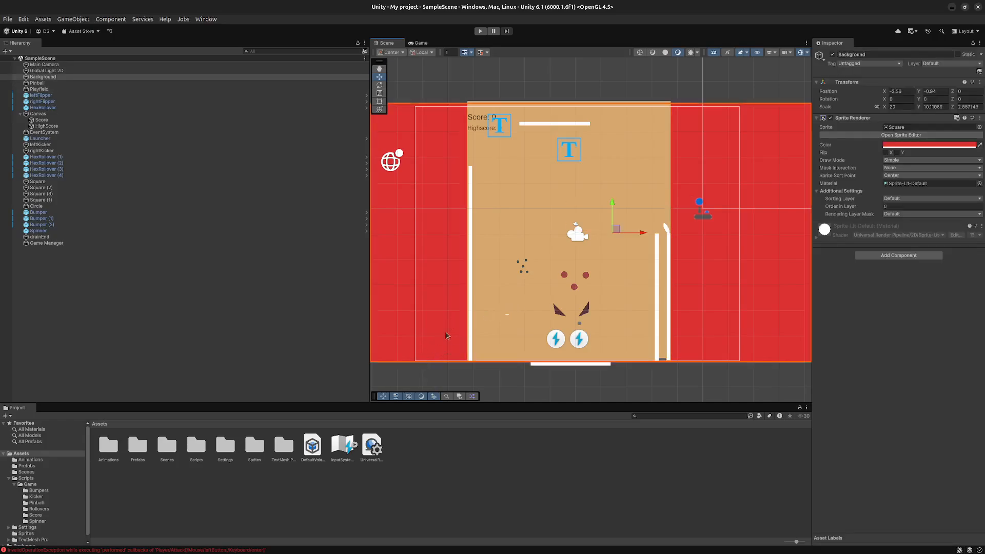
pyautogui.click(928, 146)
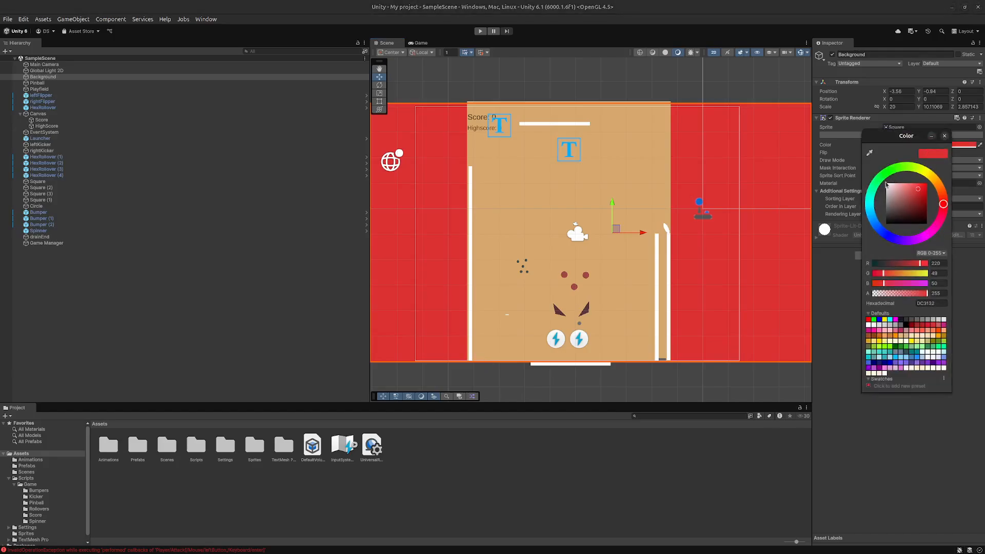
pyautogui.click(907, 324)
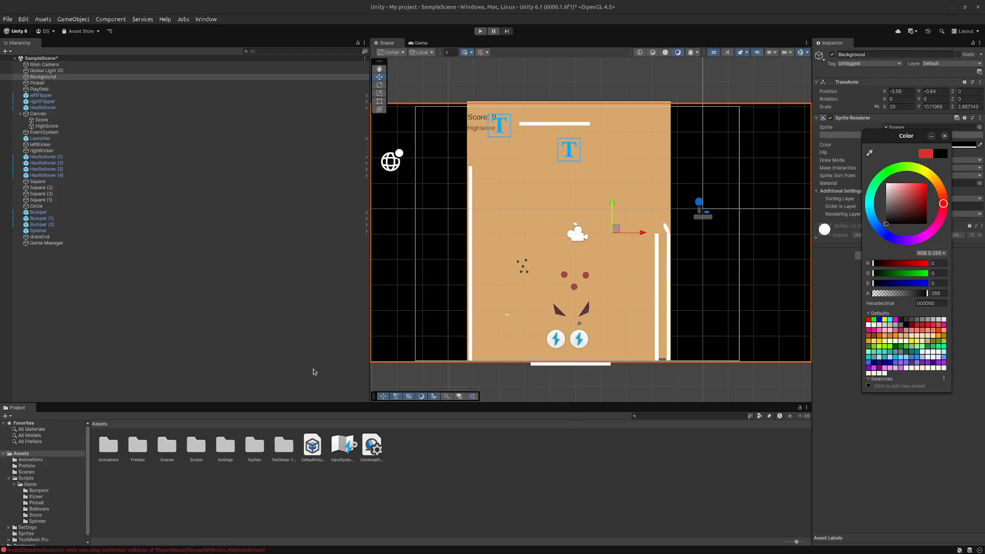
pyautogui.click(274, 332)
pyautogui.hotkey('ctrl', 's')
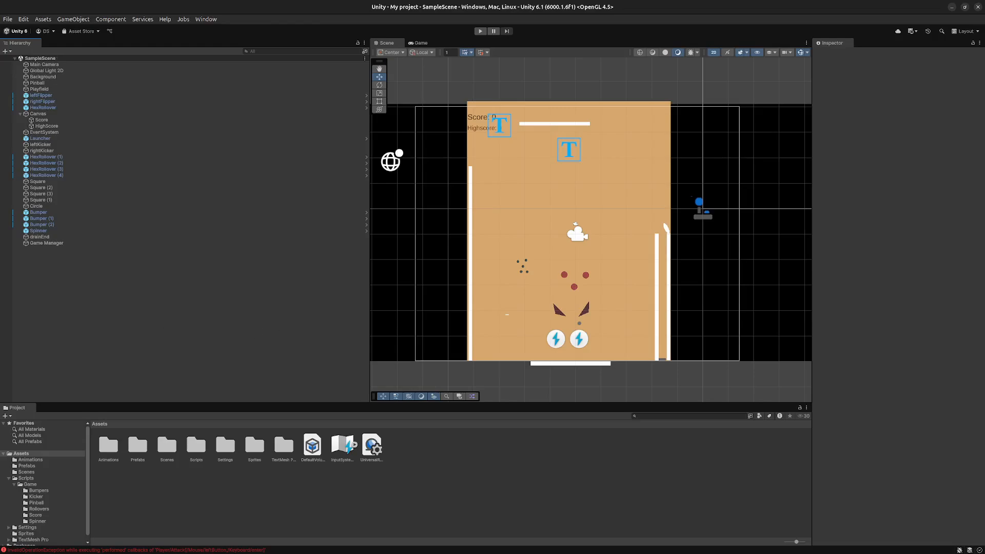